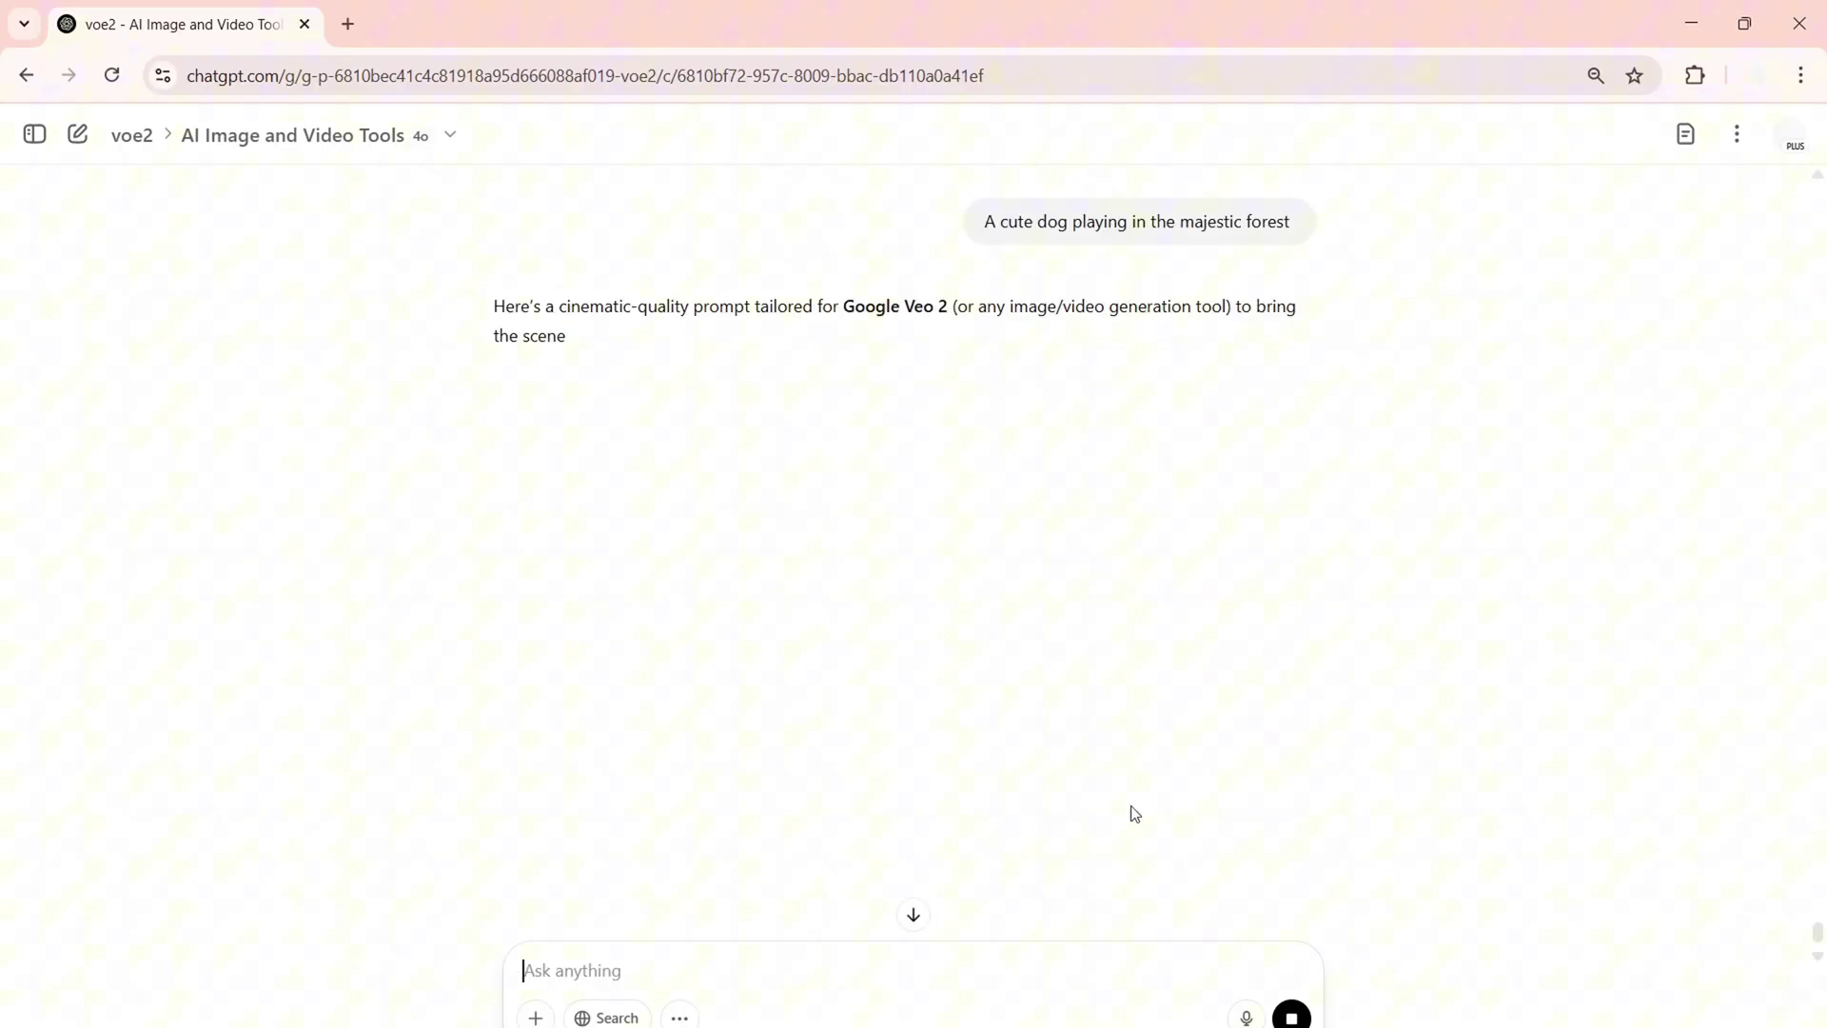
# Send the cartoon chicken image to ChatGPT, then bring up the guide's Image-to-Video Meta Instruction section
pyautogui.moveTo(520, 819); pyautogui.dragTo(743, 846)
pyautogui.click(536, 1017)
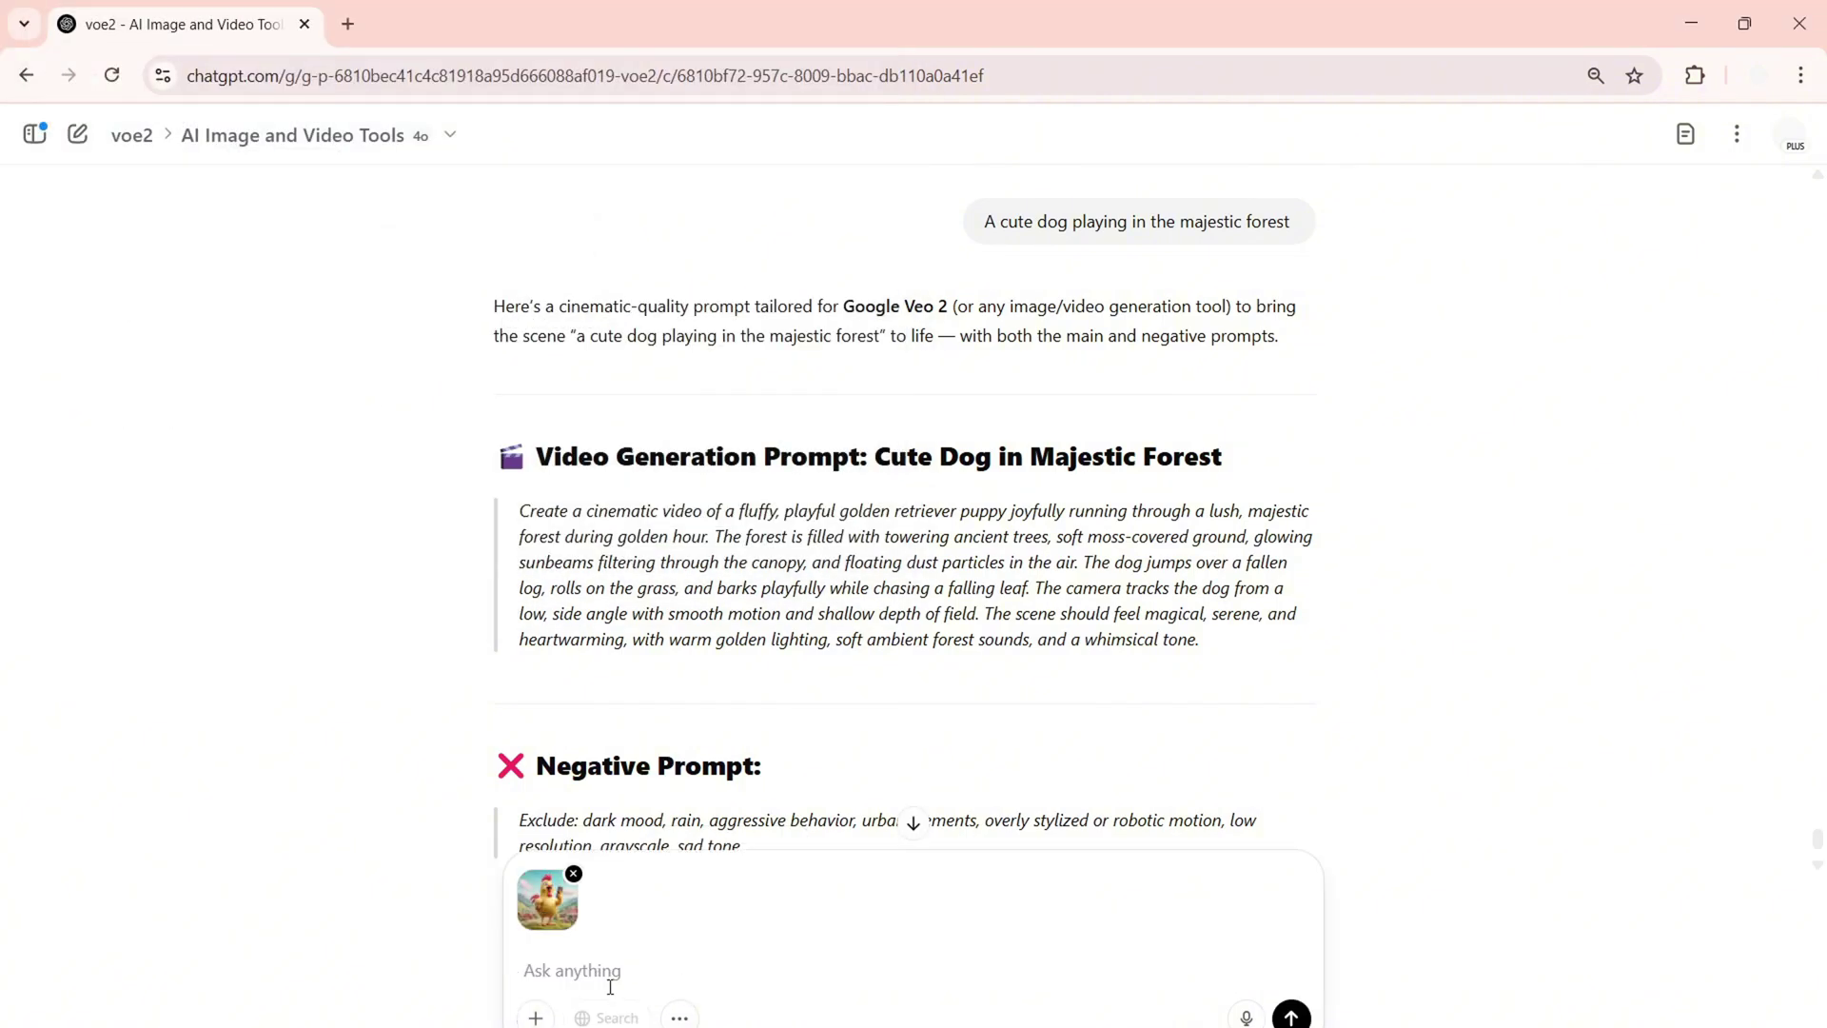
pyautogui.press('Return')
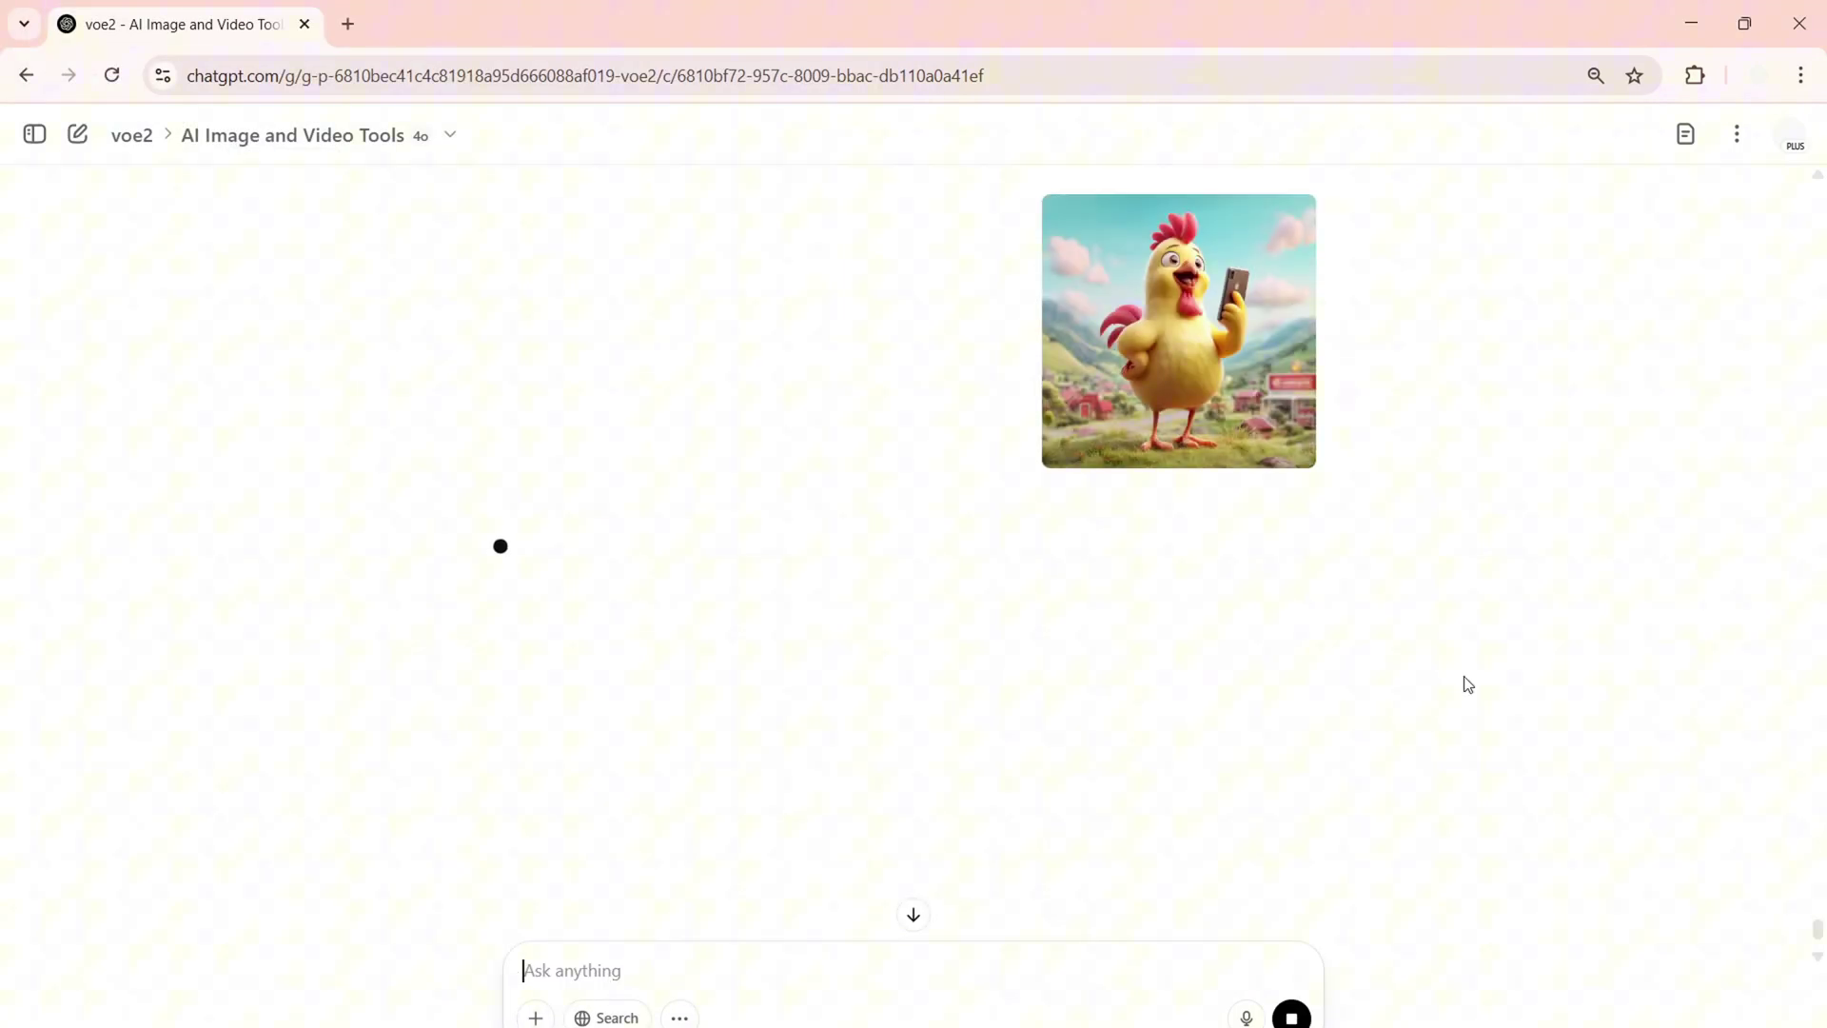
pyautogui.moveTo(749, 806); pyautogui.dragTo(528, 761)
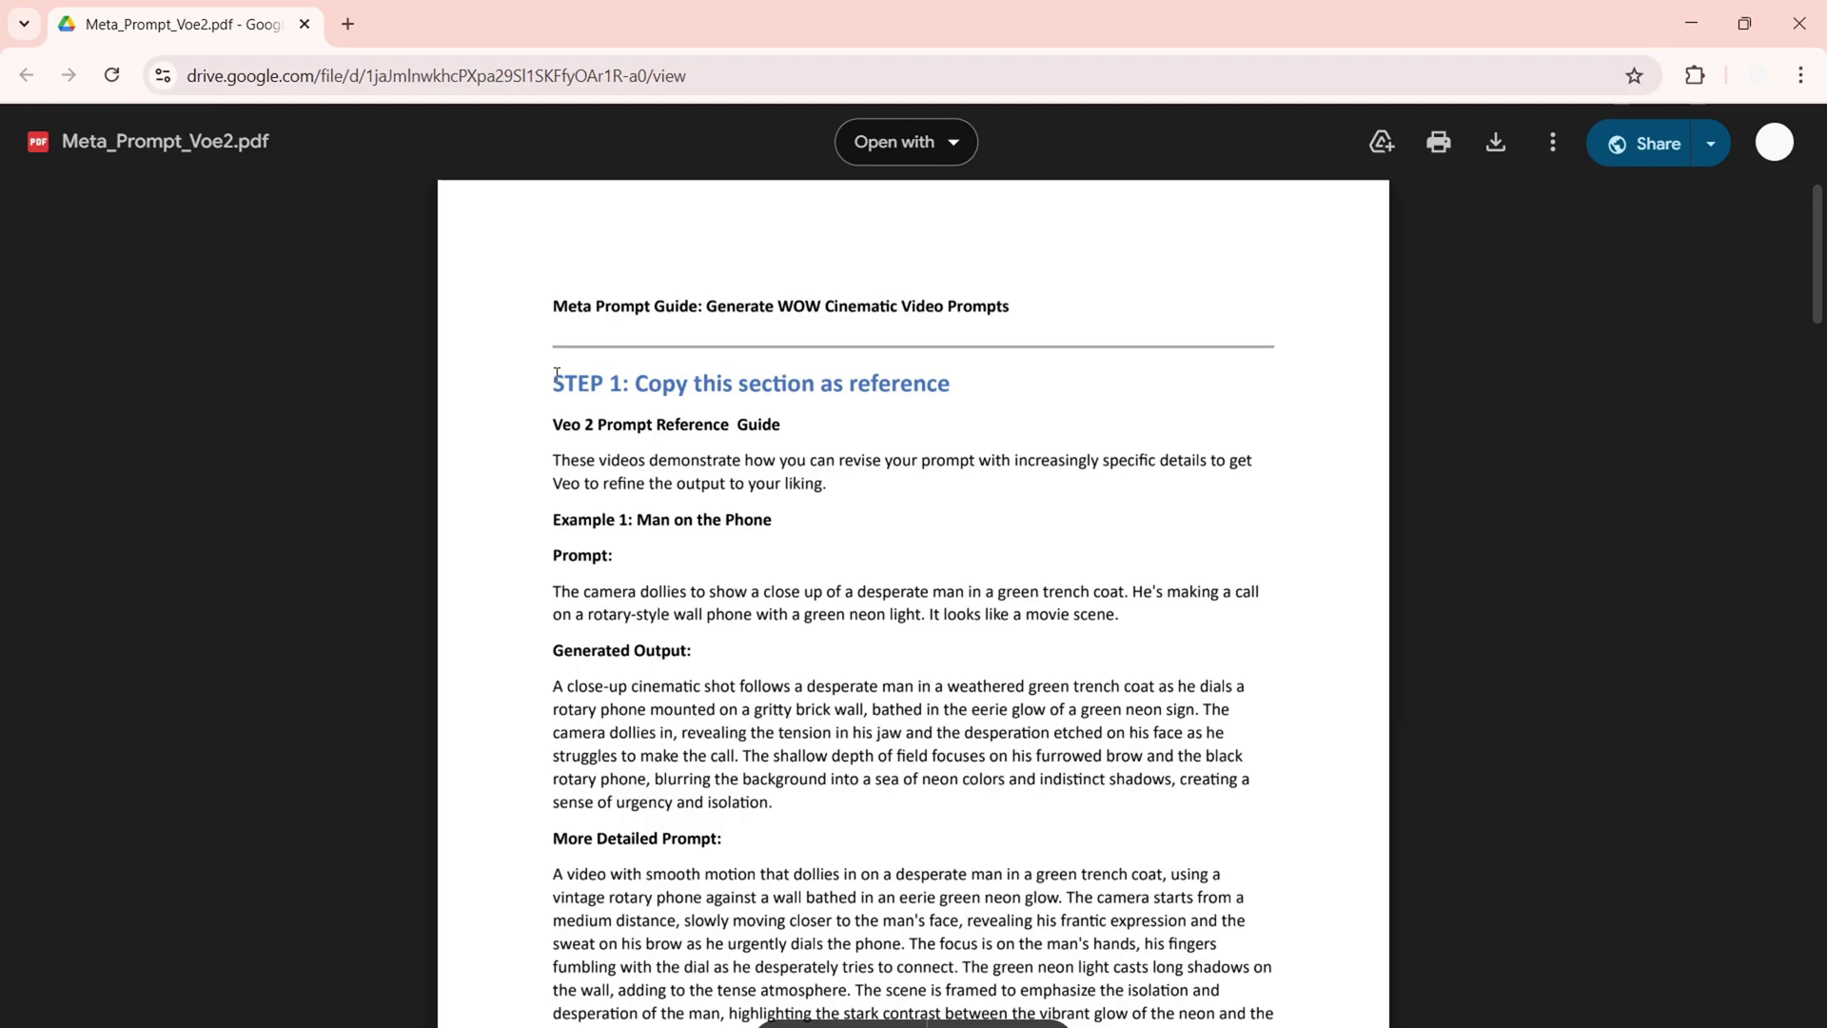
pyautogui.scroll(-15, 556, 374)
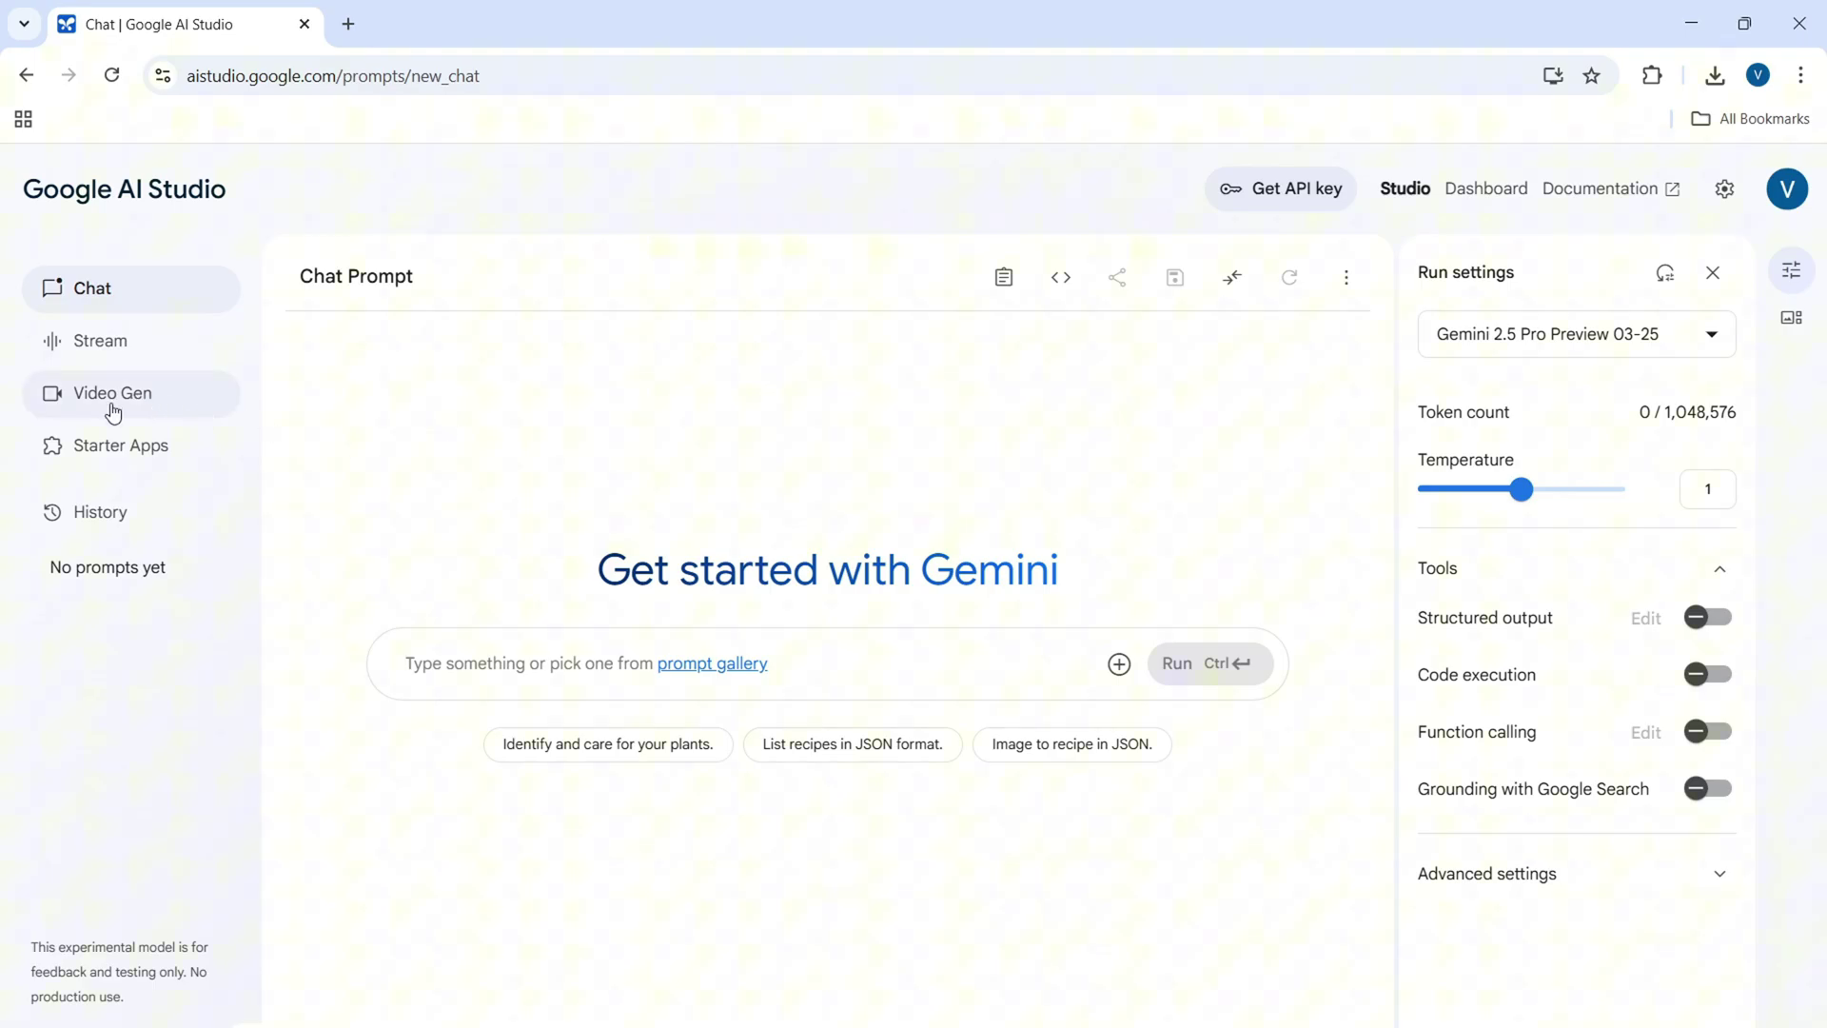
# Open Video Gen with Veo 2, 16:9 aspect ratio, 2 results and 8s duration
pyautogui.click(113, 407)
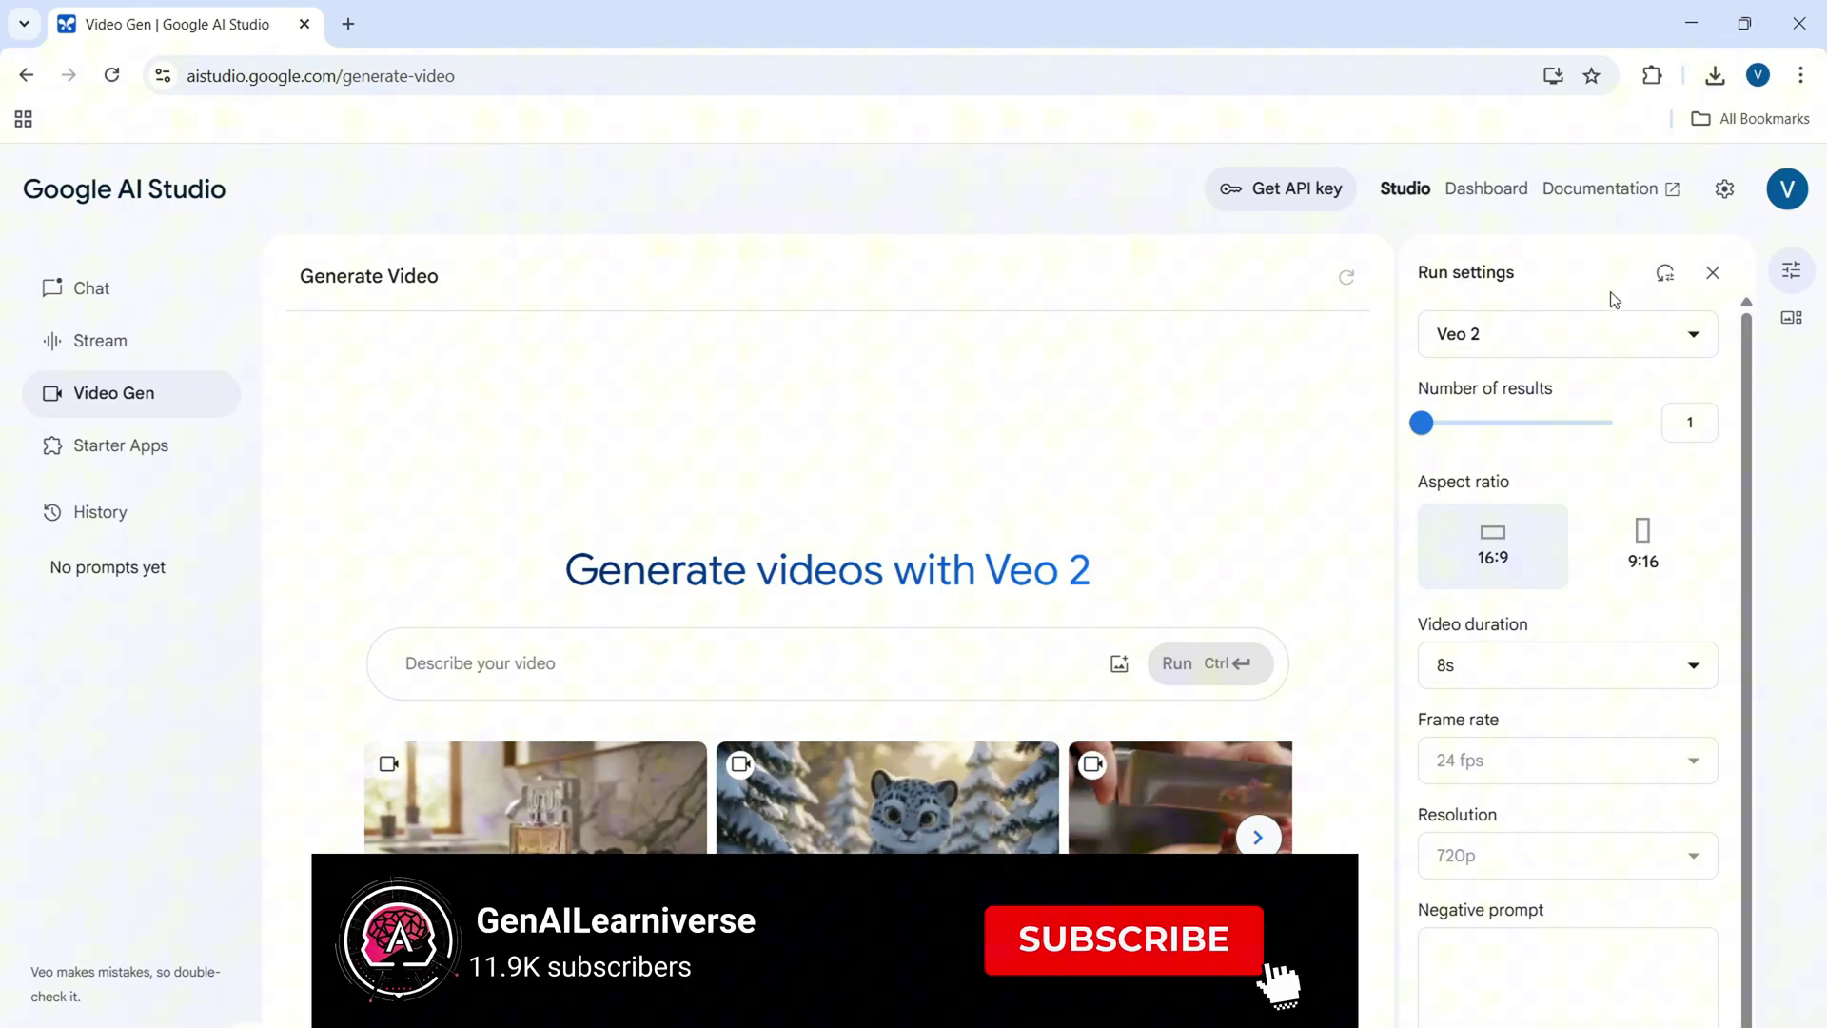
pyautogui.click(1704, 346)
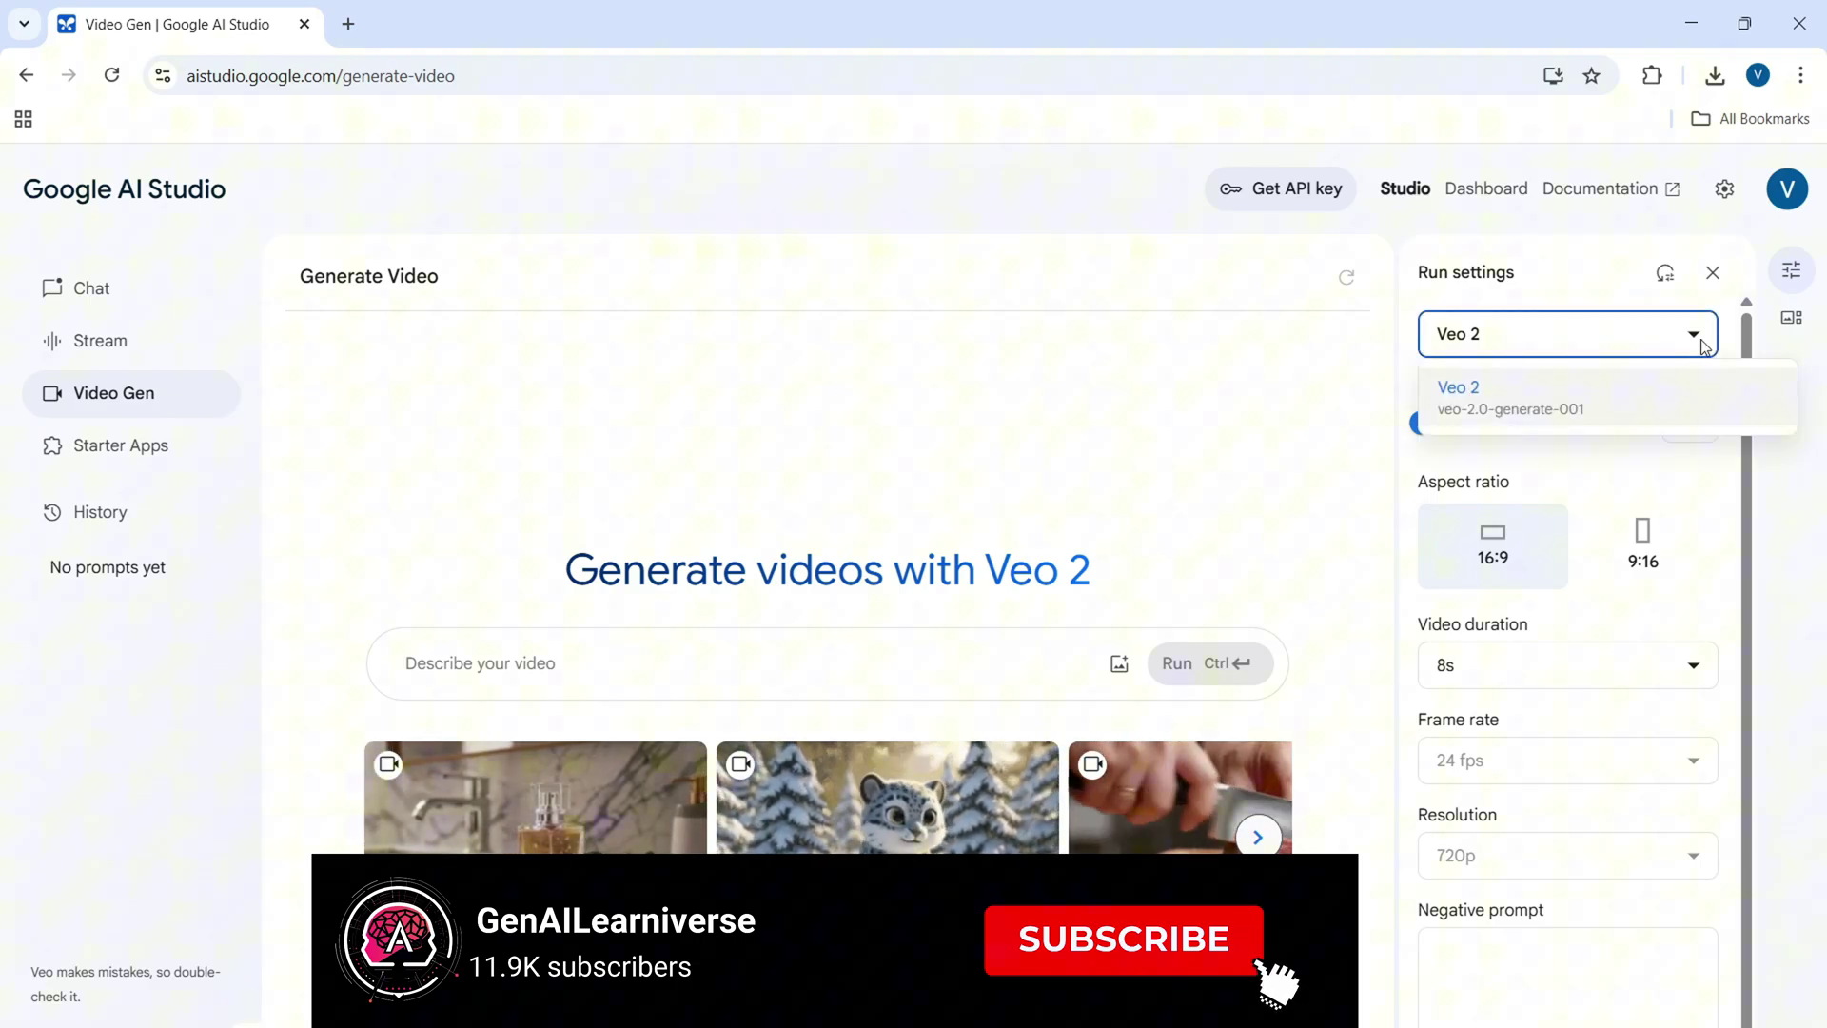
pyautogui.click(1491, 416)
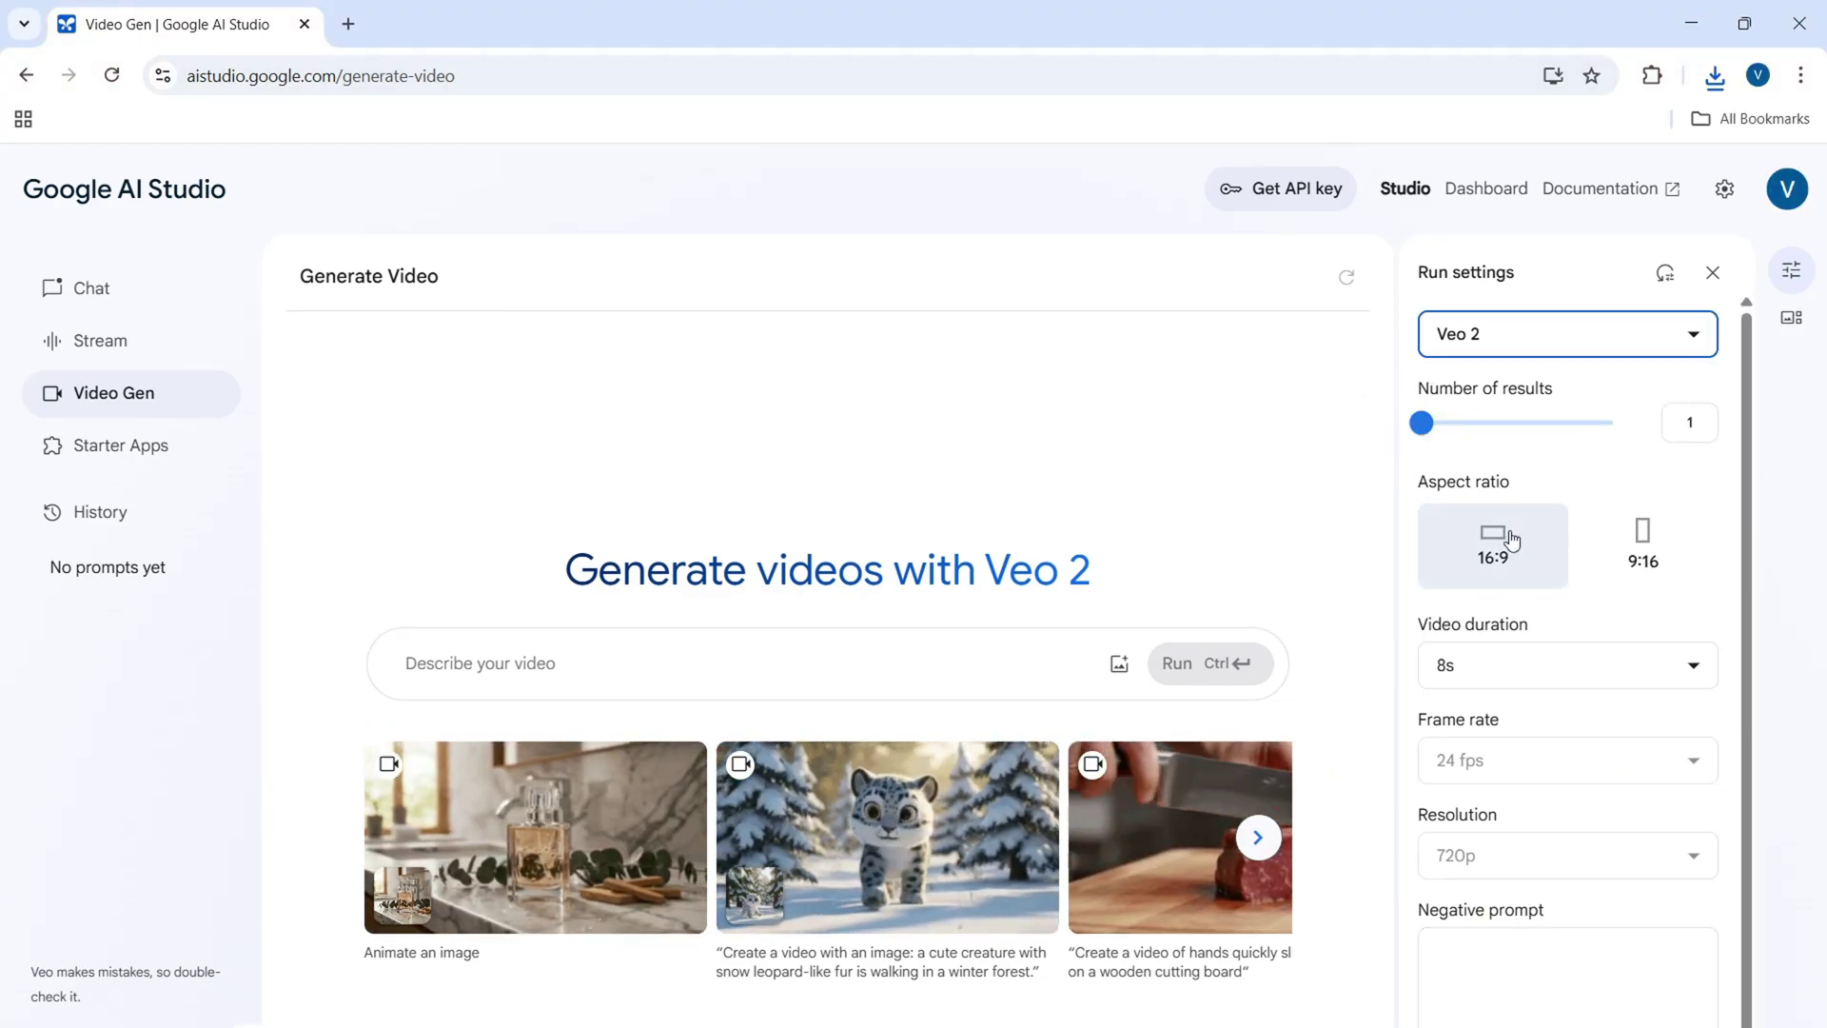
pyautogui.click(1484, 557)
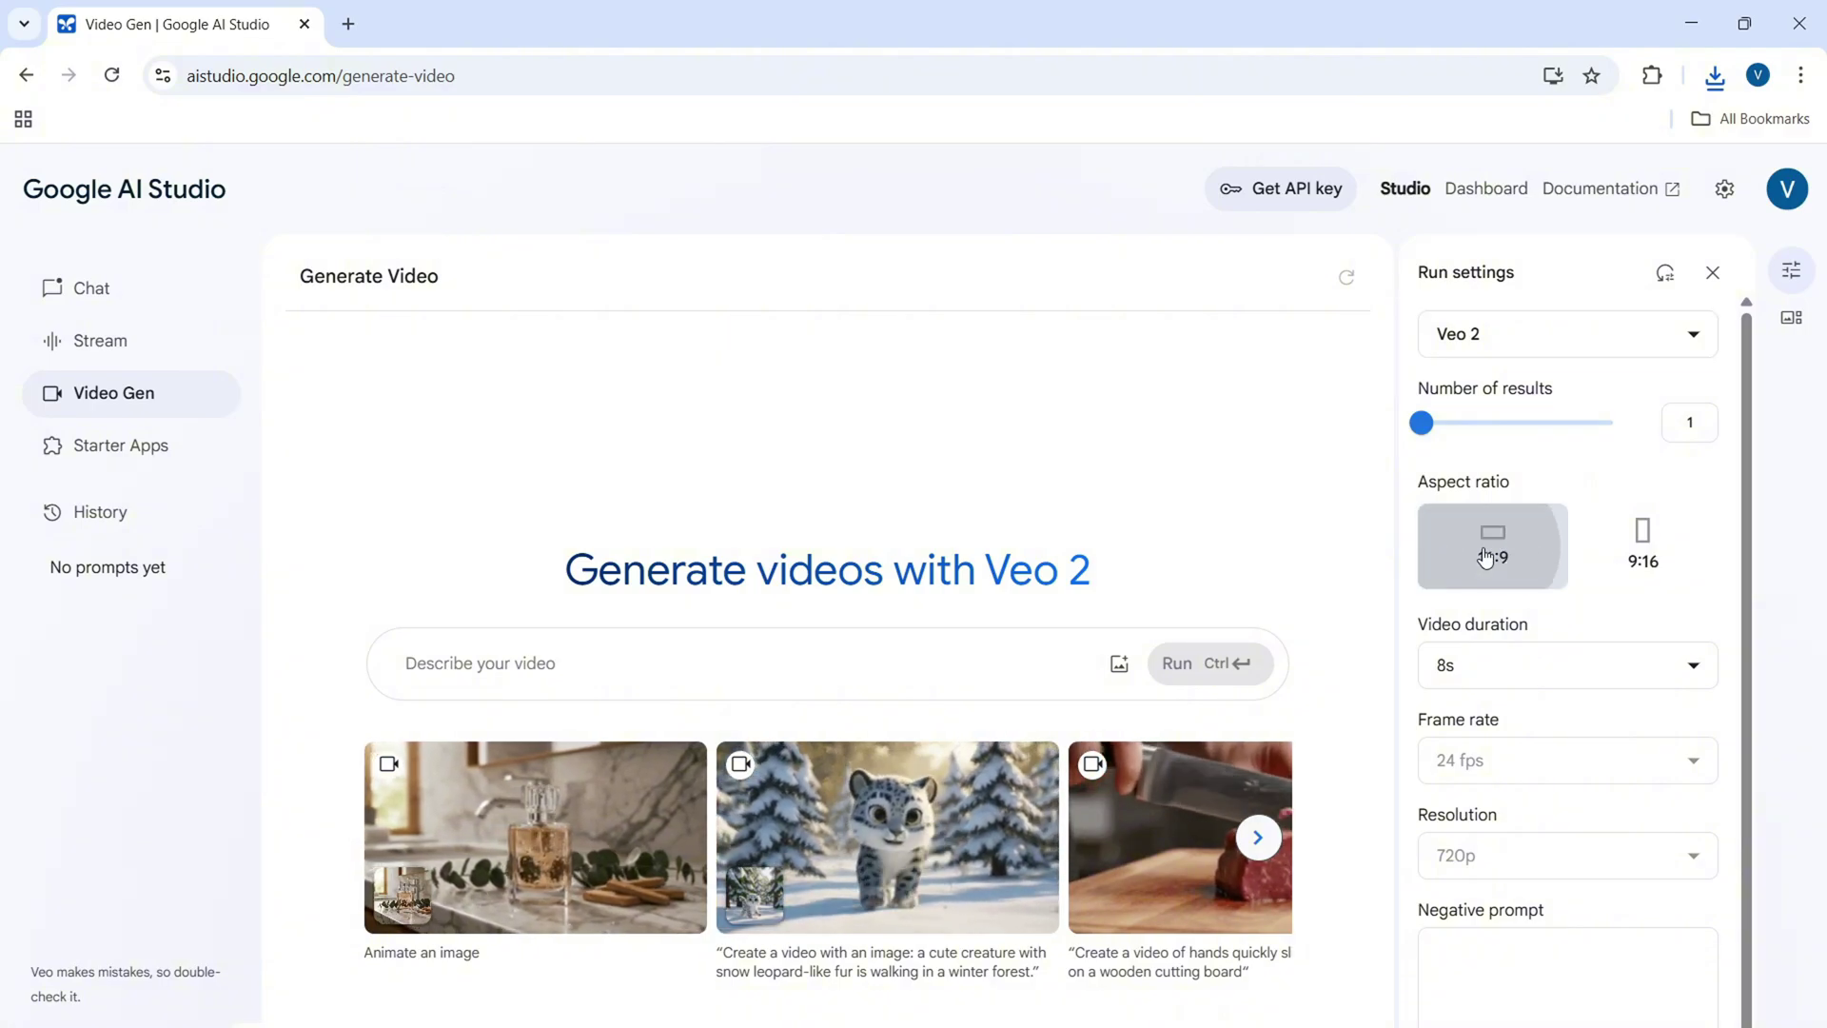
pyautogui.click(1637, 551)
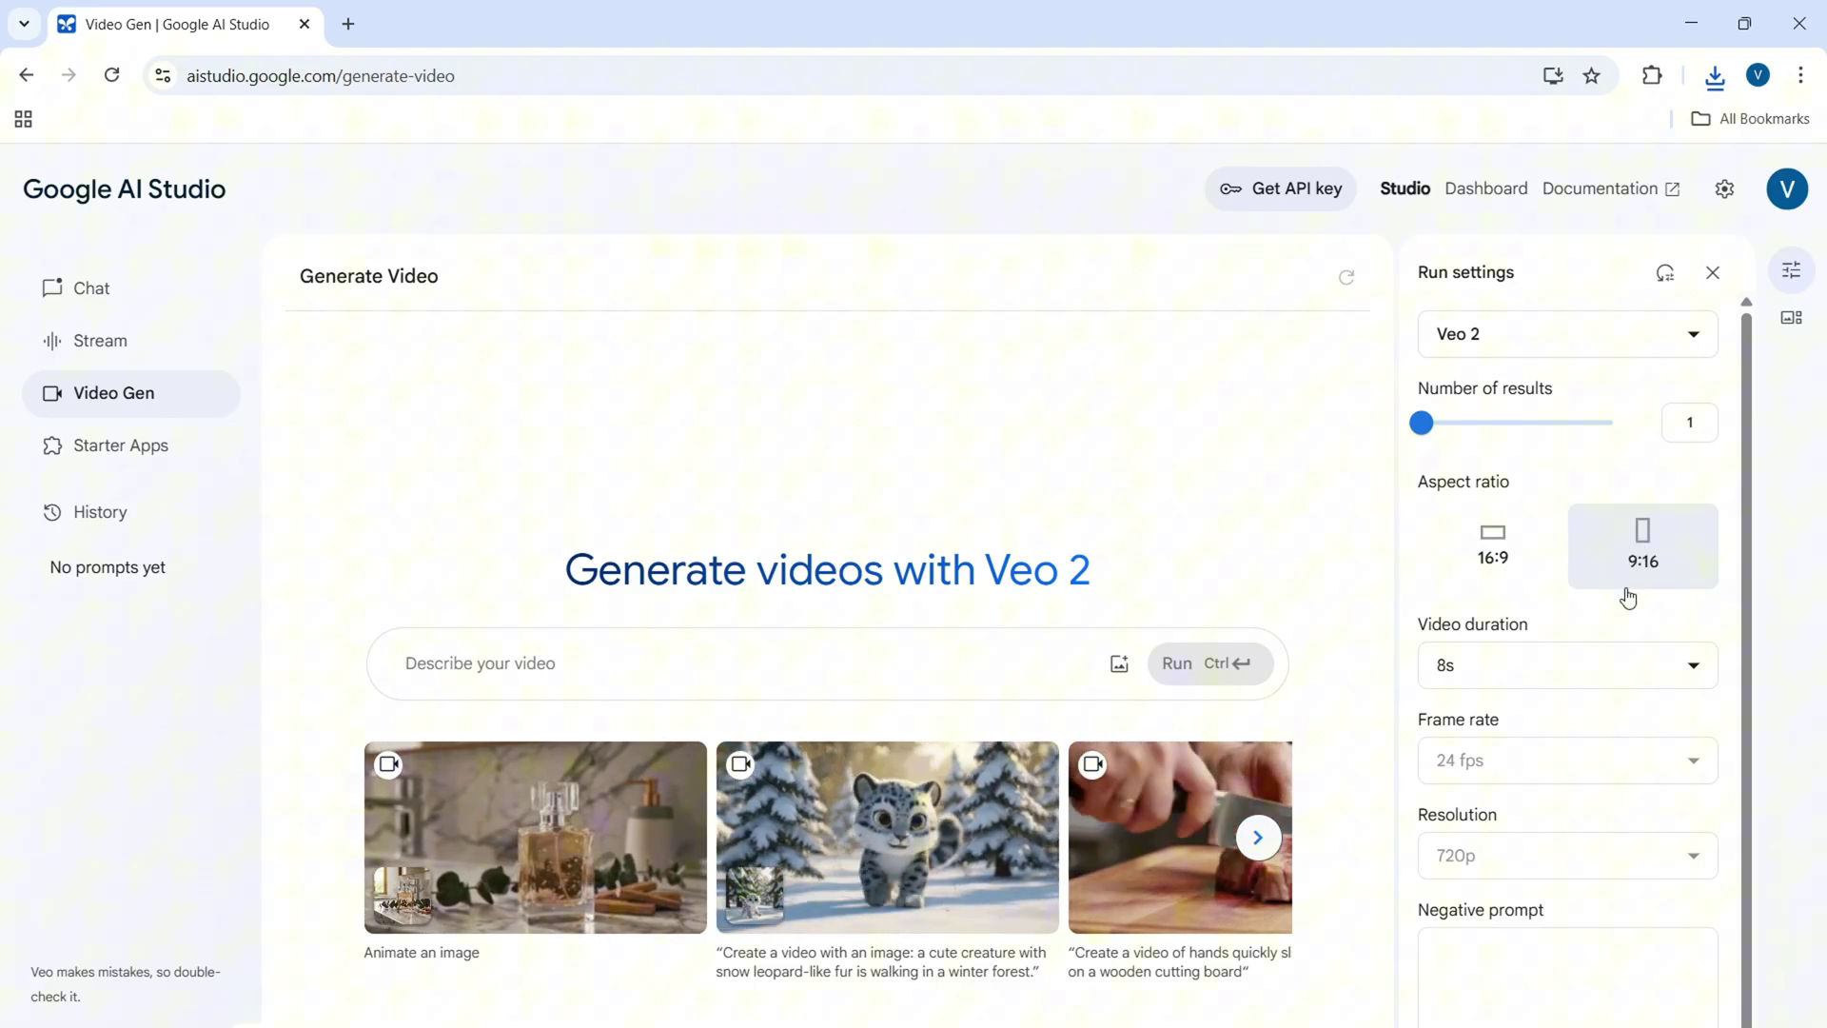
pyautogui.scroll(-1, 1568, 625)
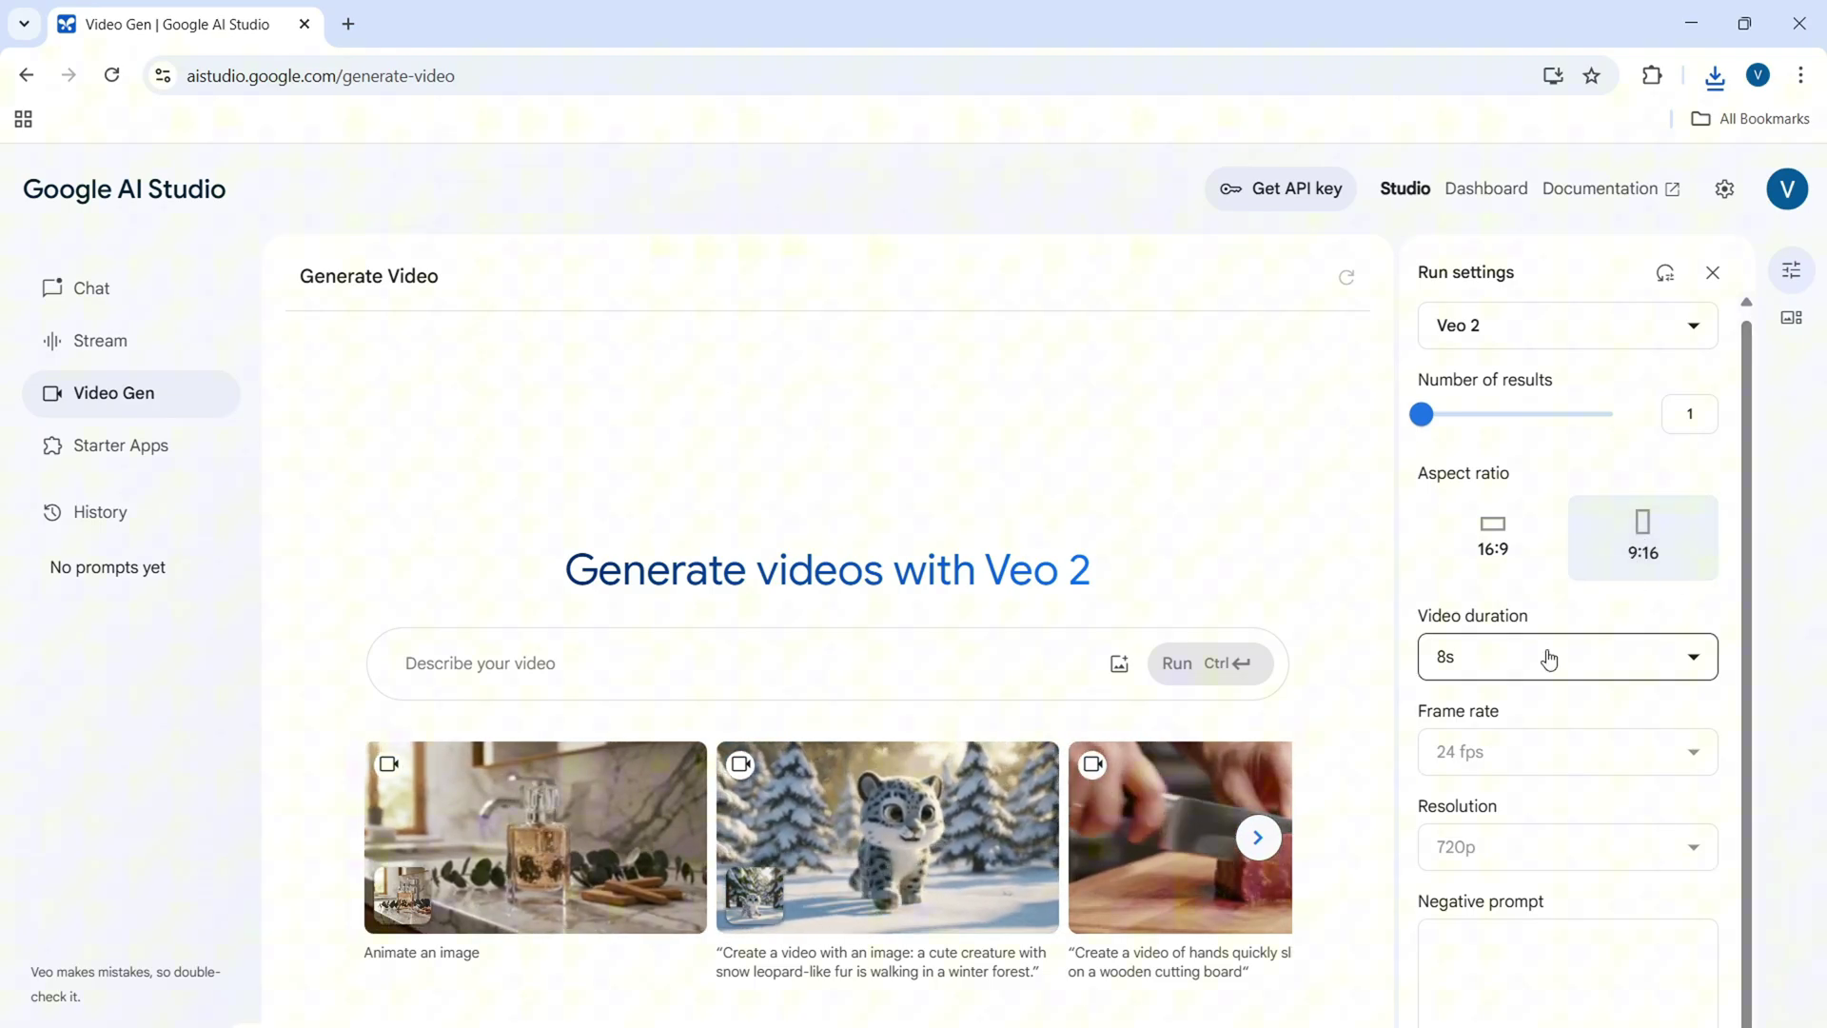
pyautogui.click(1549, 658)
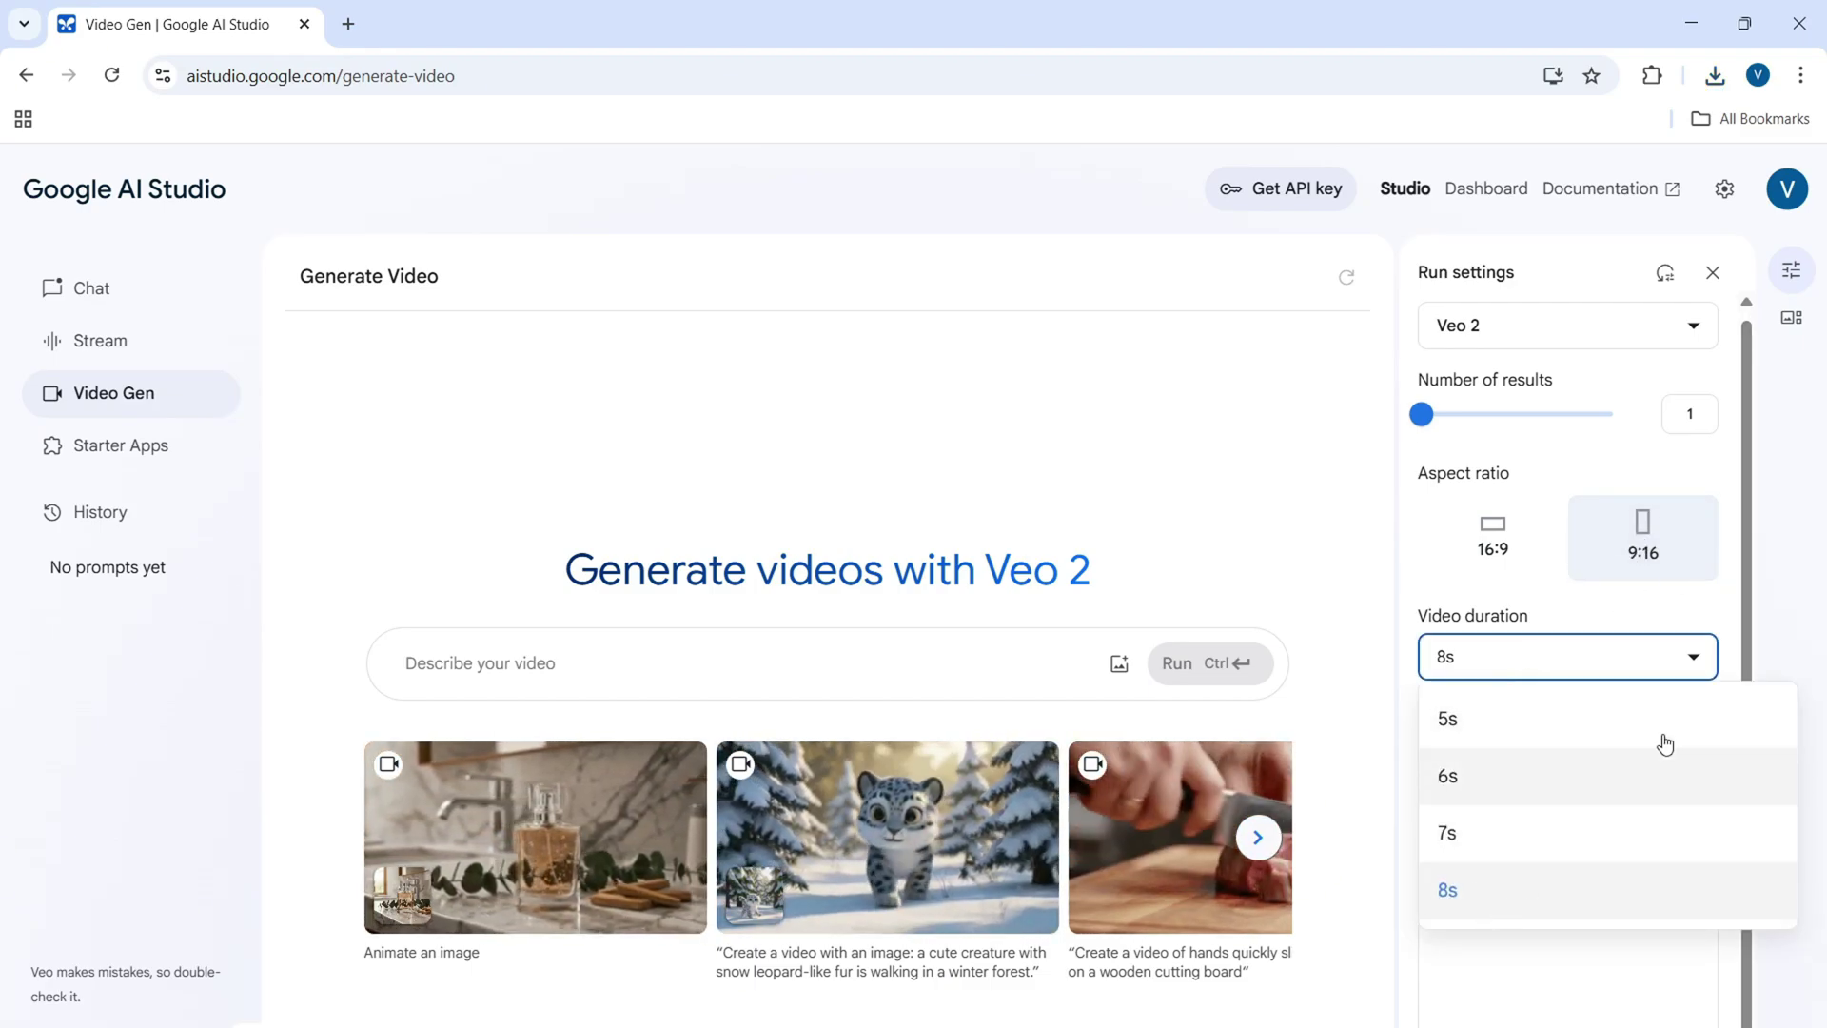
pyautogui.click(1797, 577)
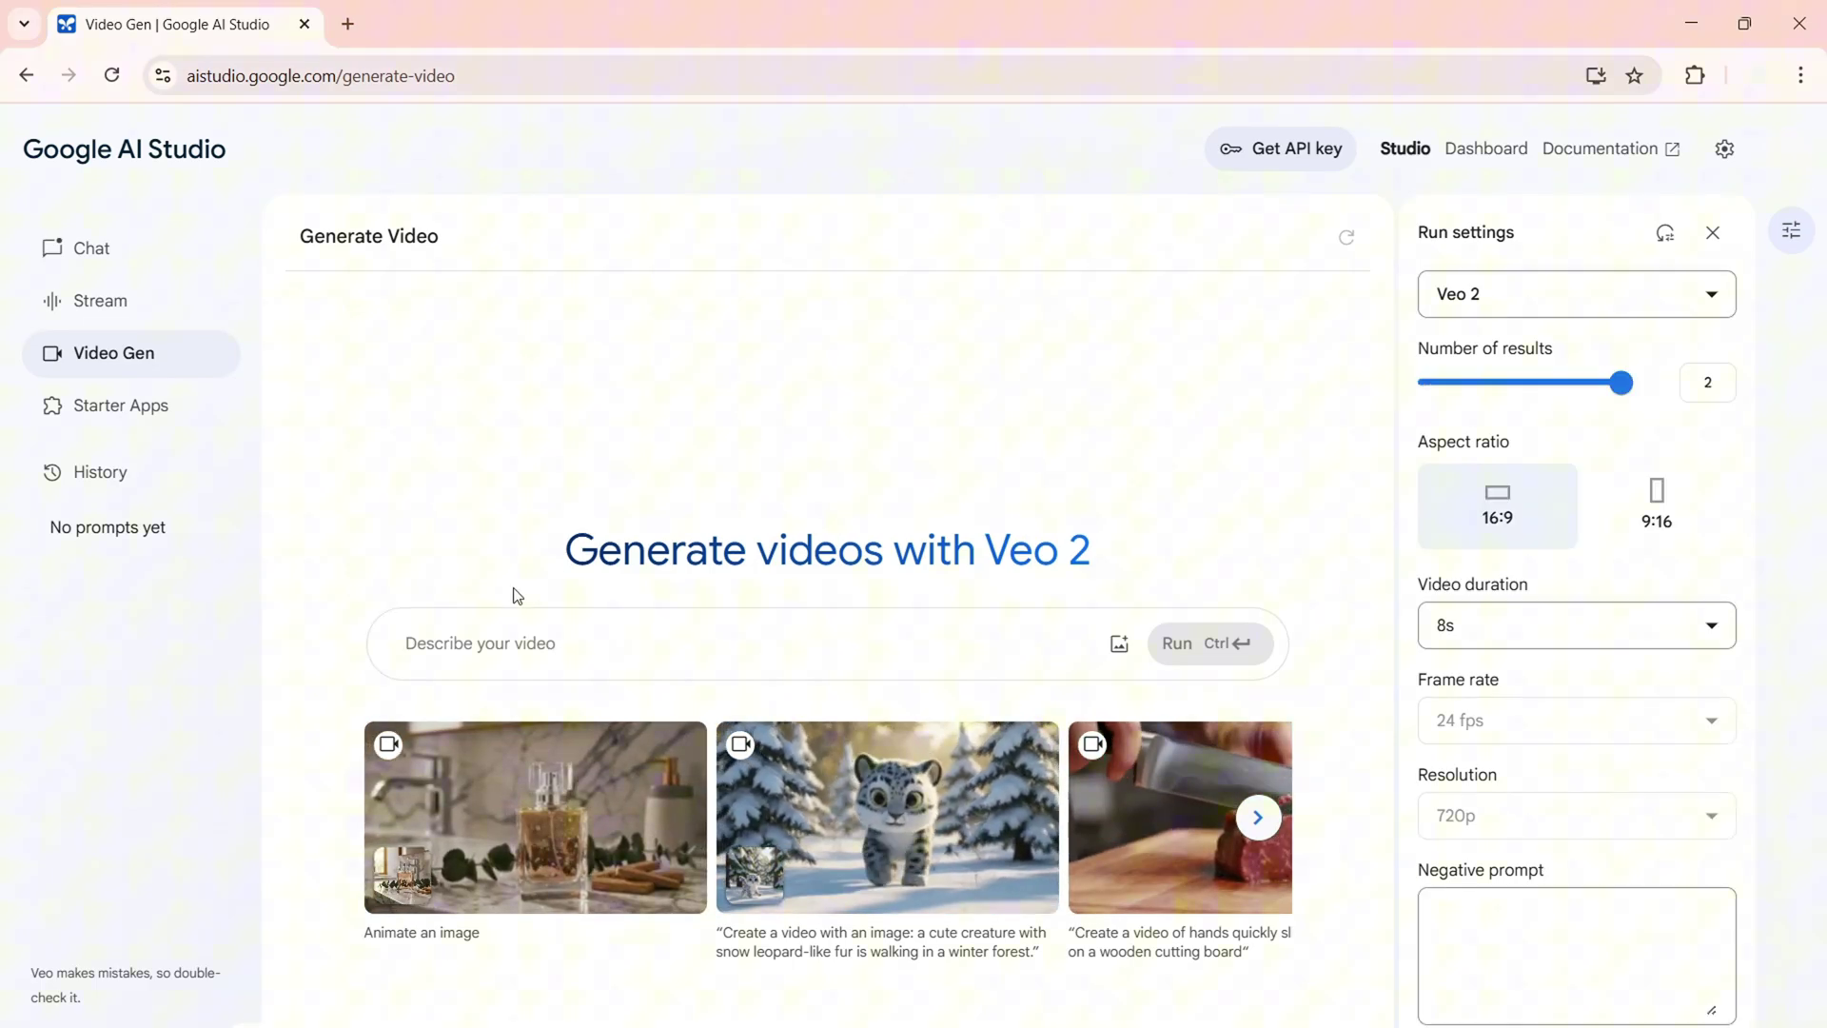
# Enter 'A cute furry creature' as the prompt and browse the Sample Media images
pyautogui.click(522, 642)
pyautogui.write('A cute furry creature')
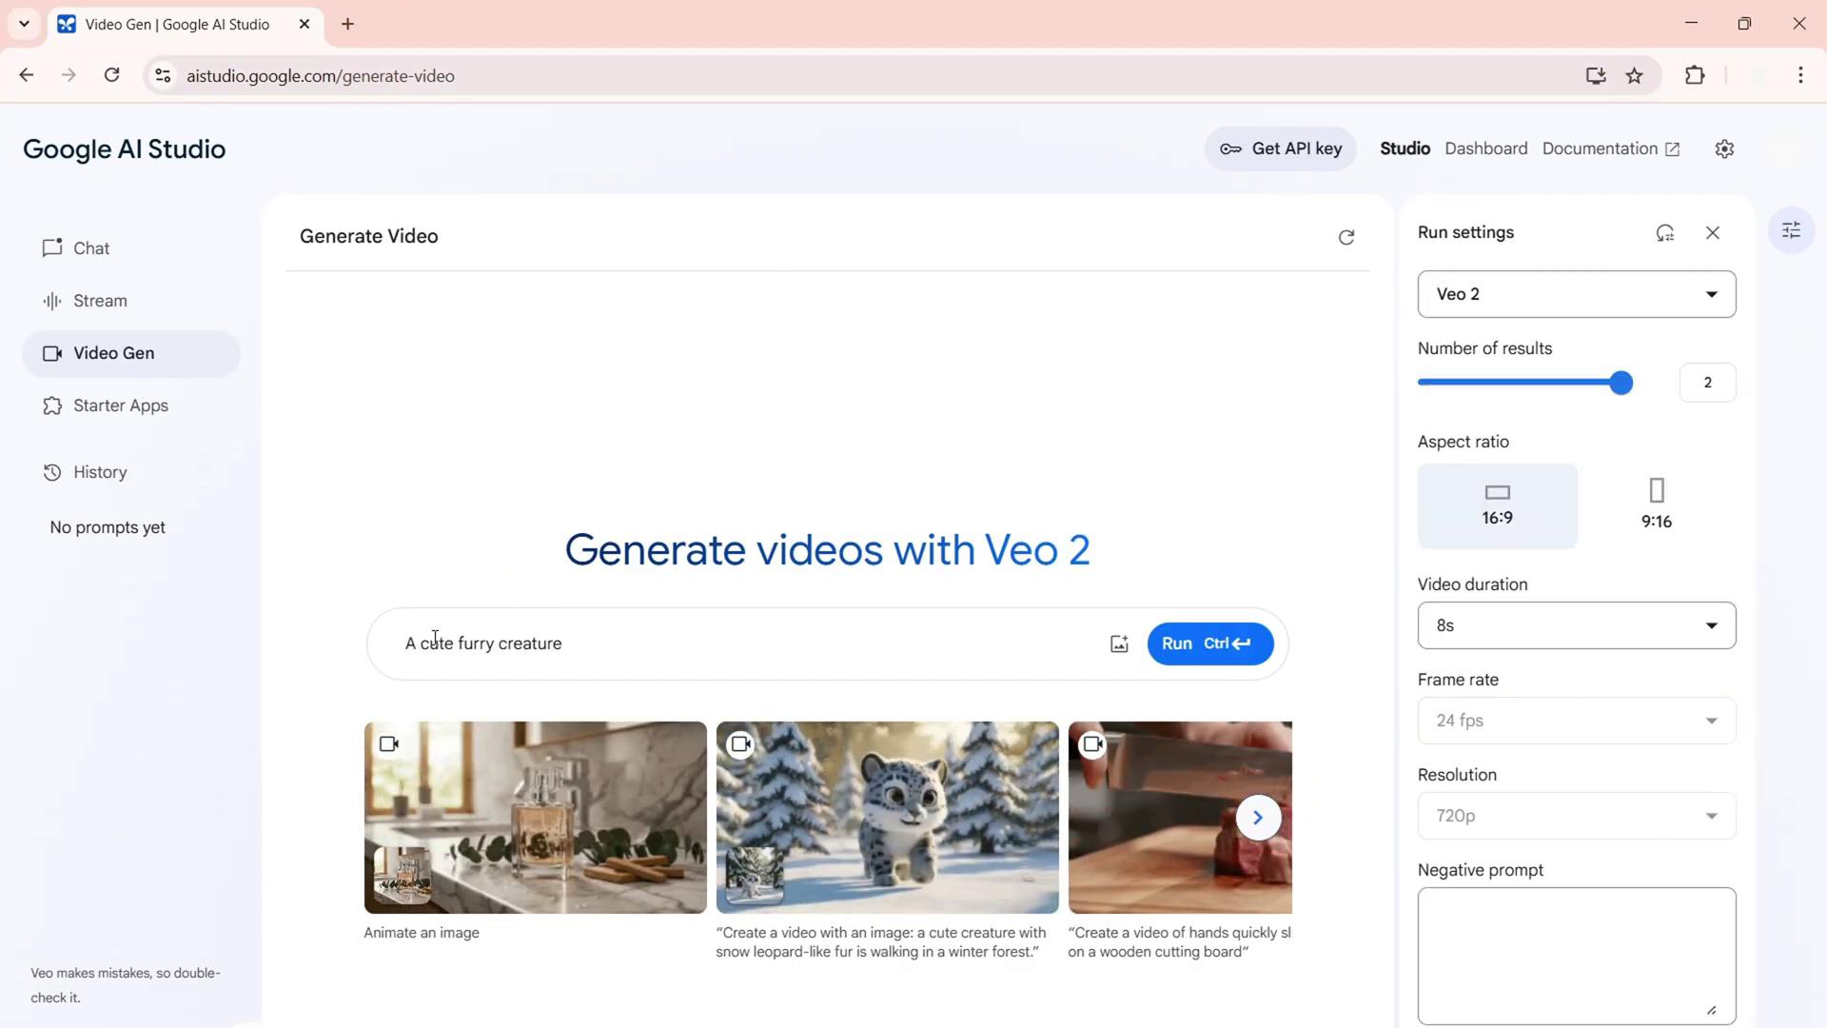
pyautogui.tripleClick(481, 643)
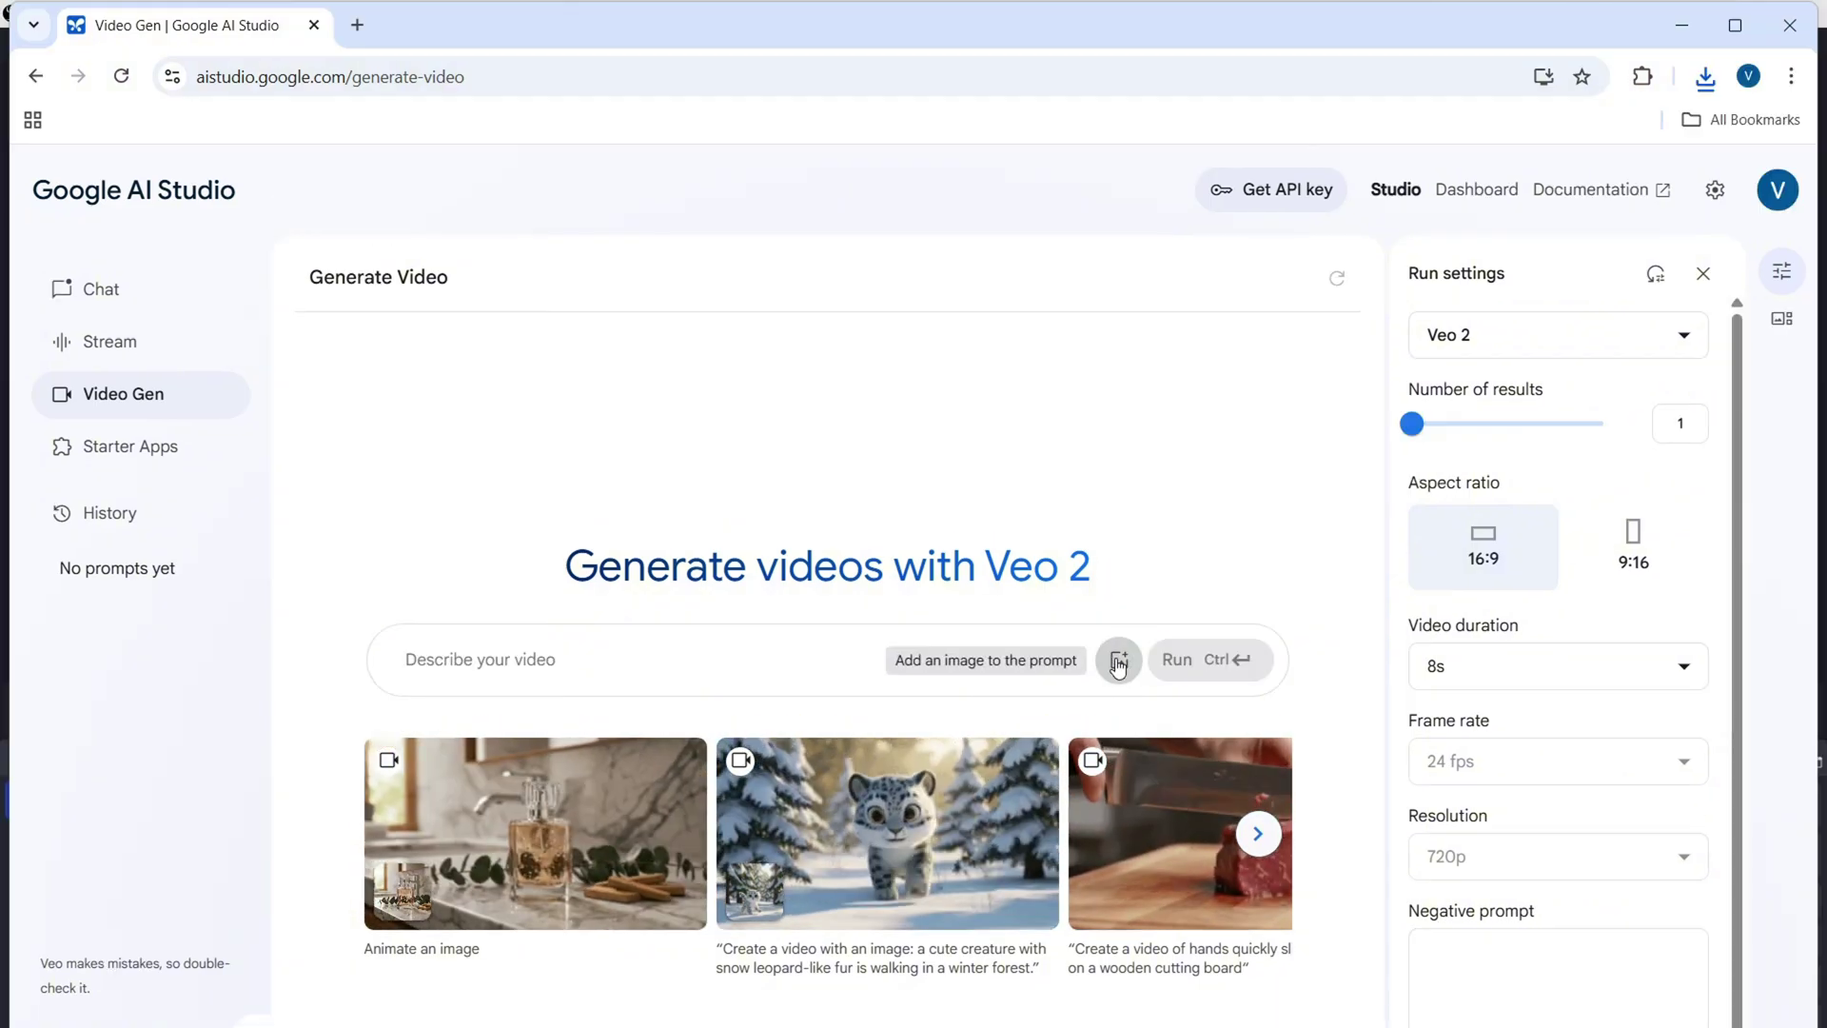
pyautogui.click(1118, 663)
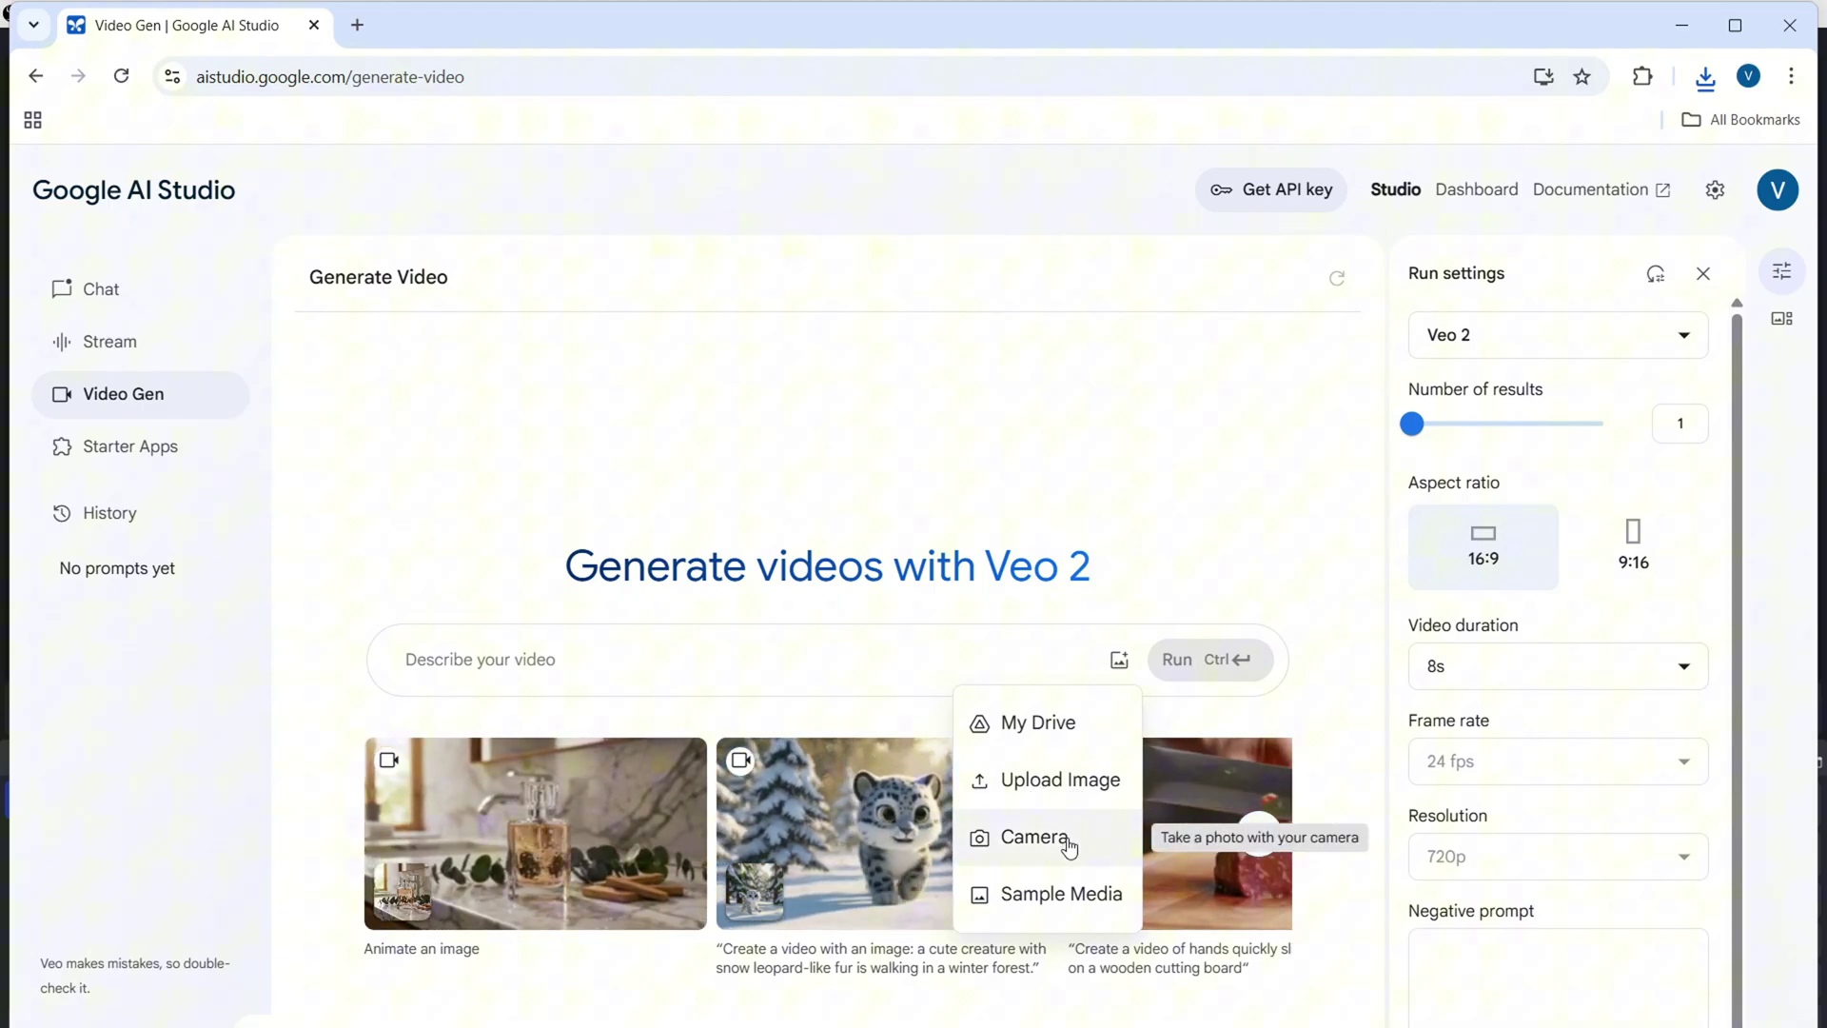
pyautogui.click(1074, 894)
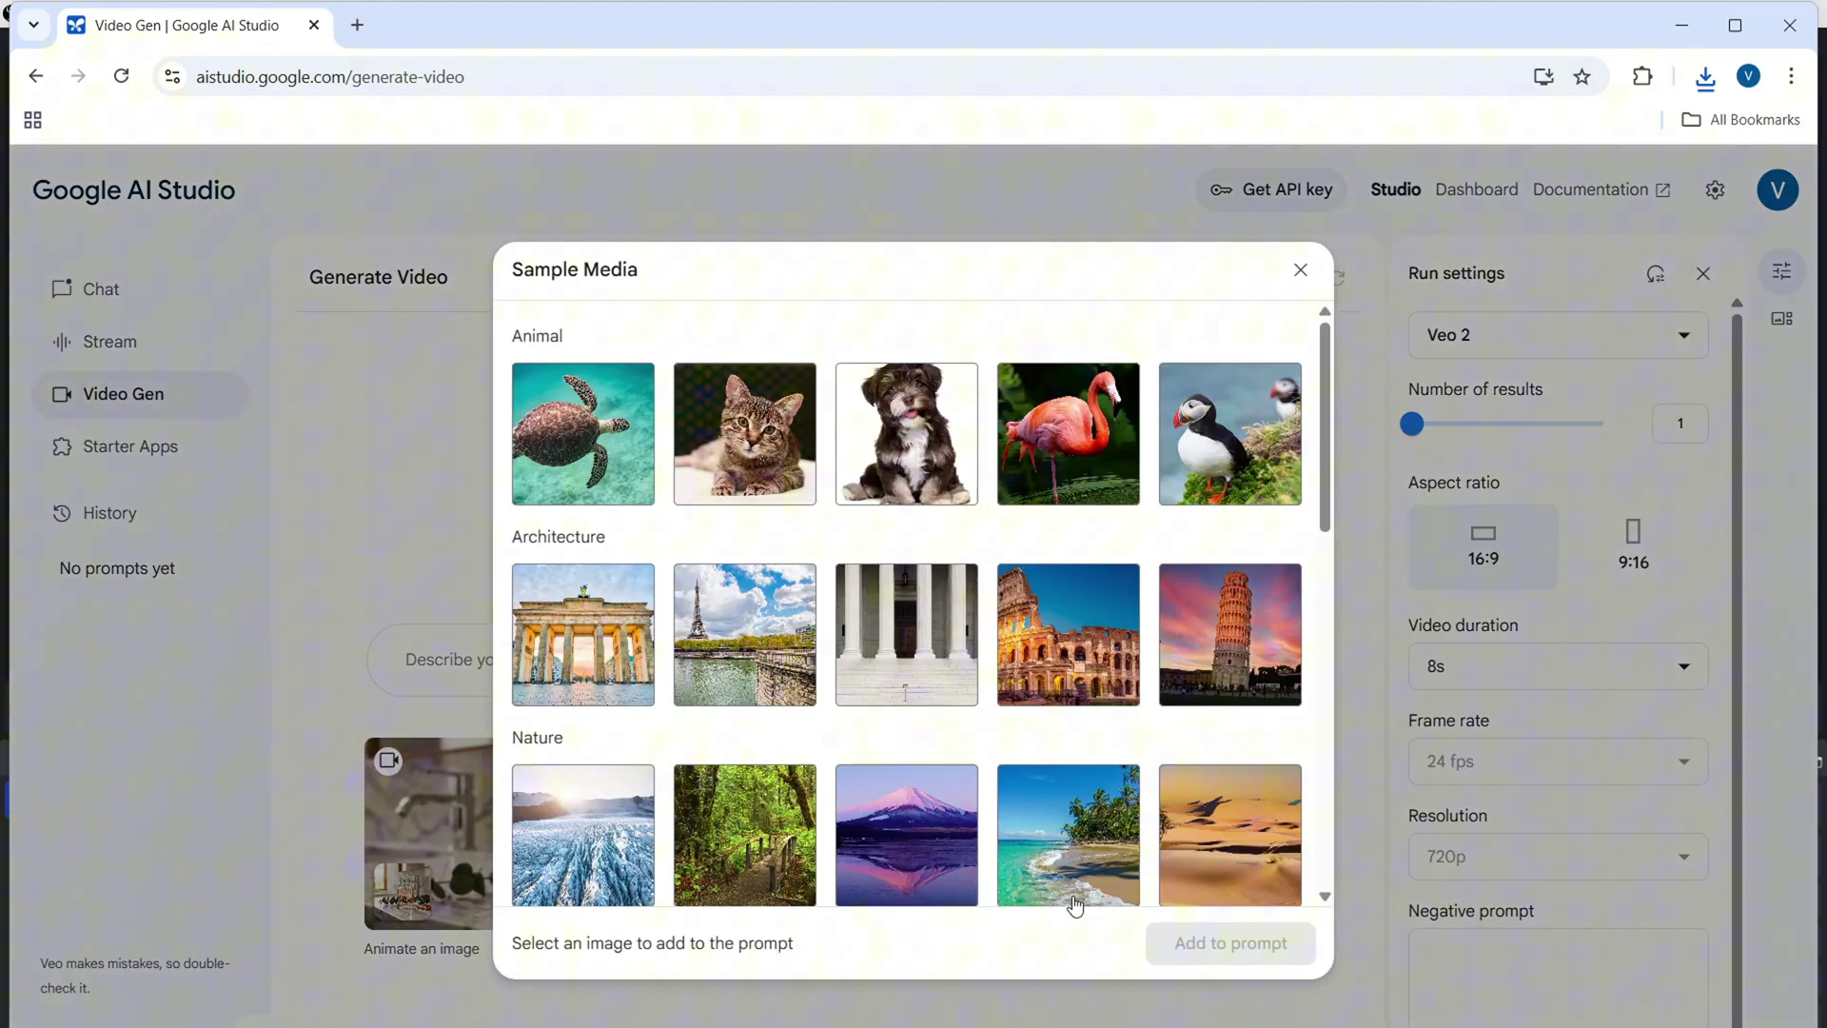
pyautogui.press('Escape')
# Begin the negative prompt with 'Blurred,'
pyautogui.scroll(-1, 1558, 762)
pyautogui.click(1474, 960)
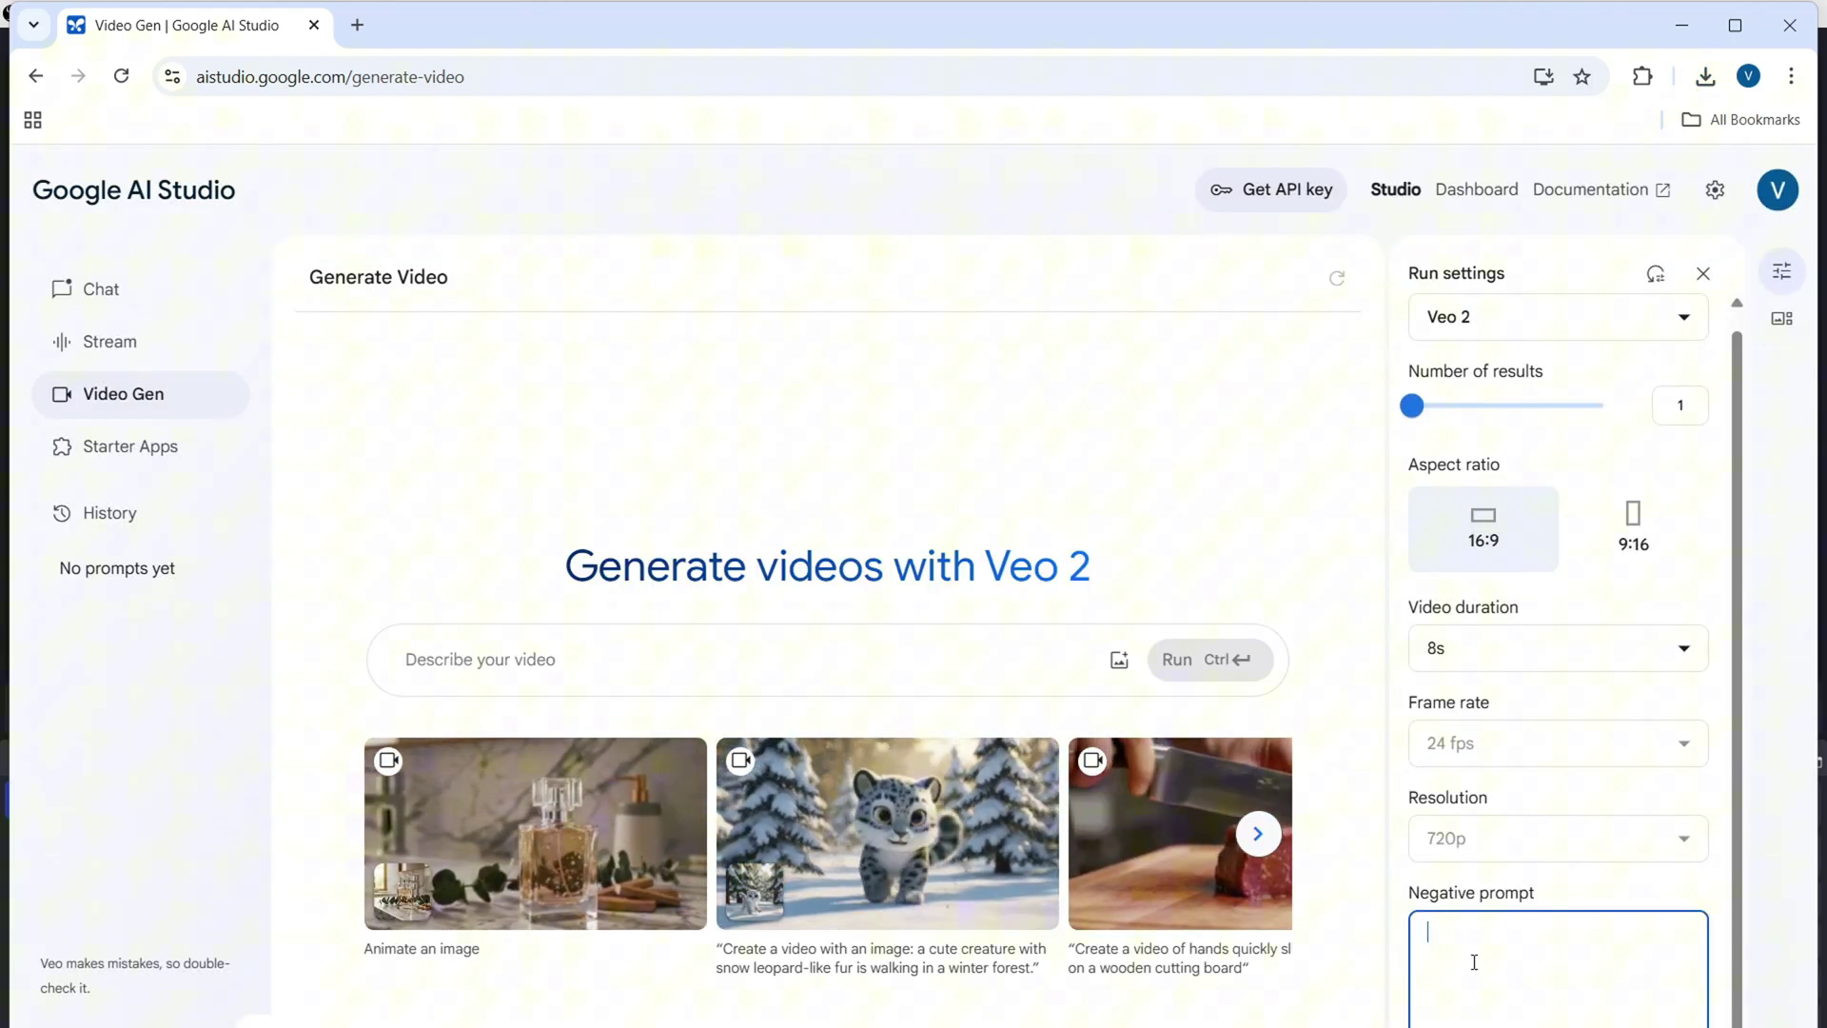
pyautogui.write('Blurred,')
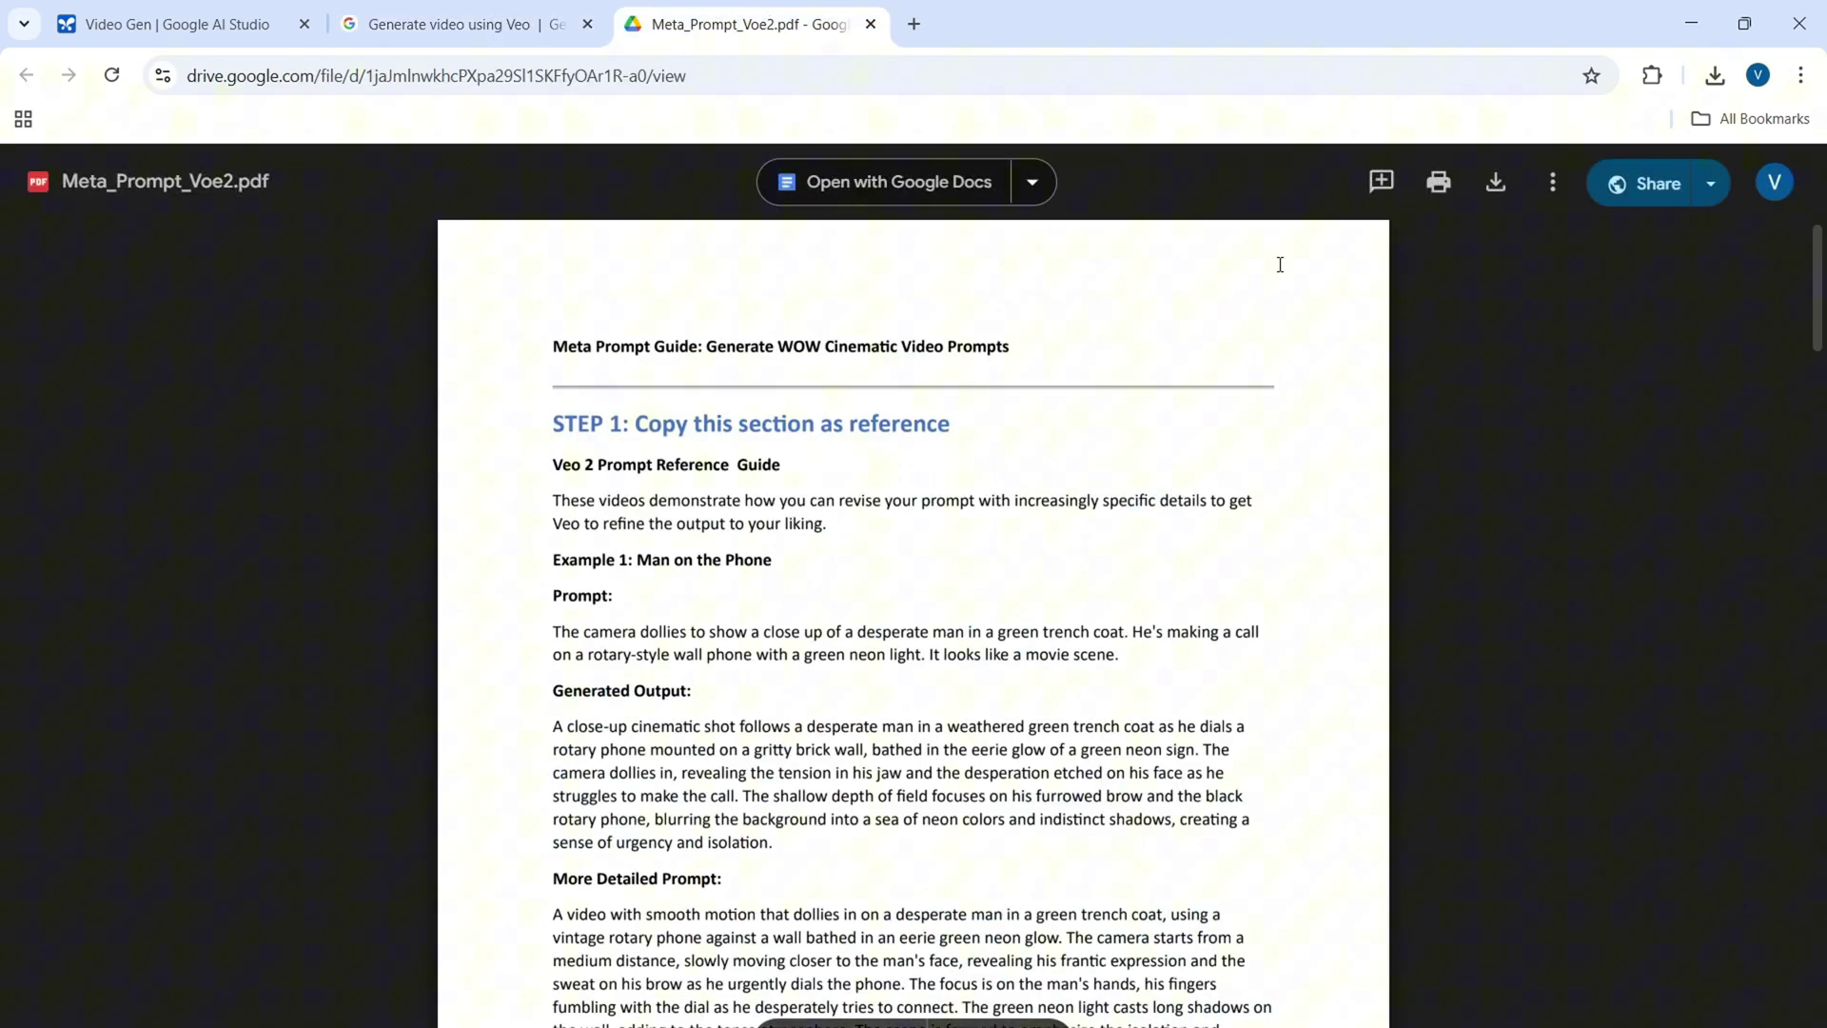
# Scroll through the Veo 2 examples in the Meta_Prompt_Voe2.pdf guide in Google Drive
pyautogui.moveTo(1817, 285); pyautogui.dragTo(1817, 966)
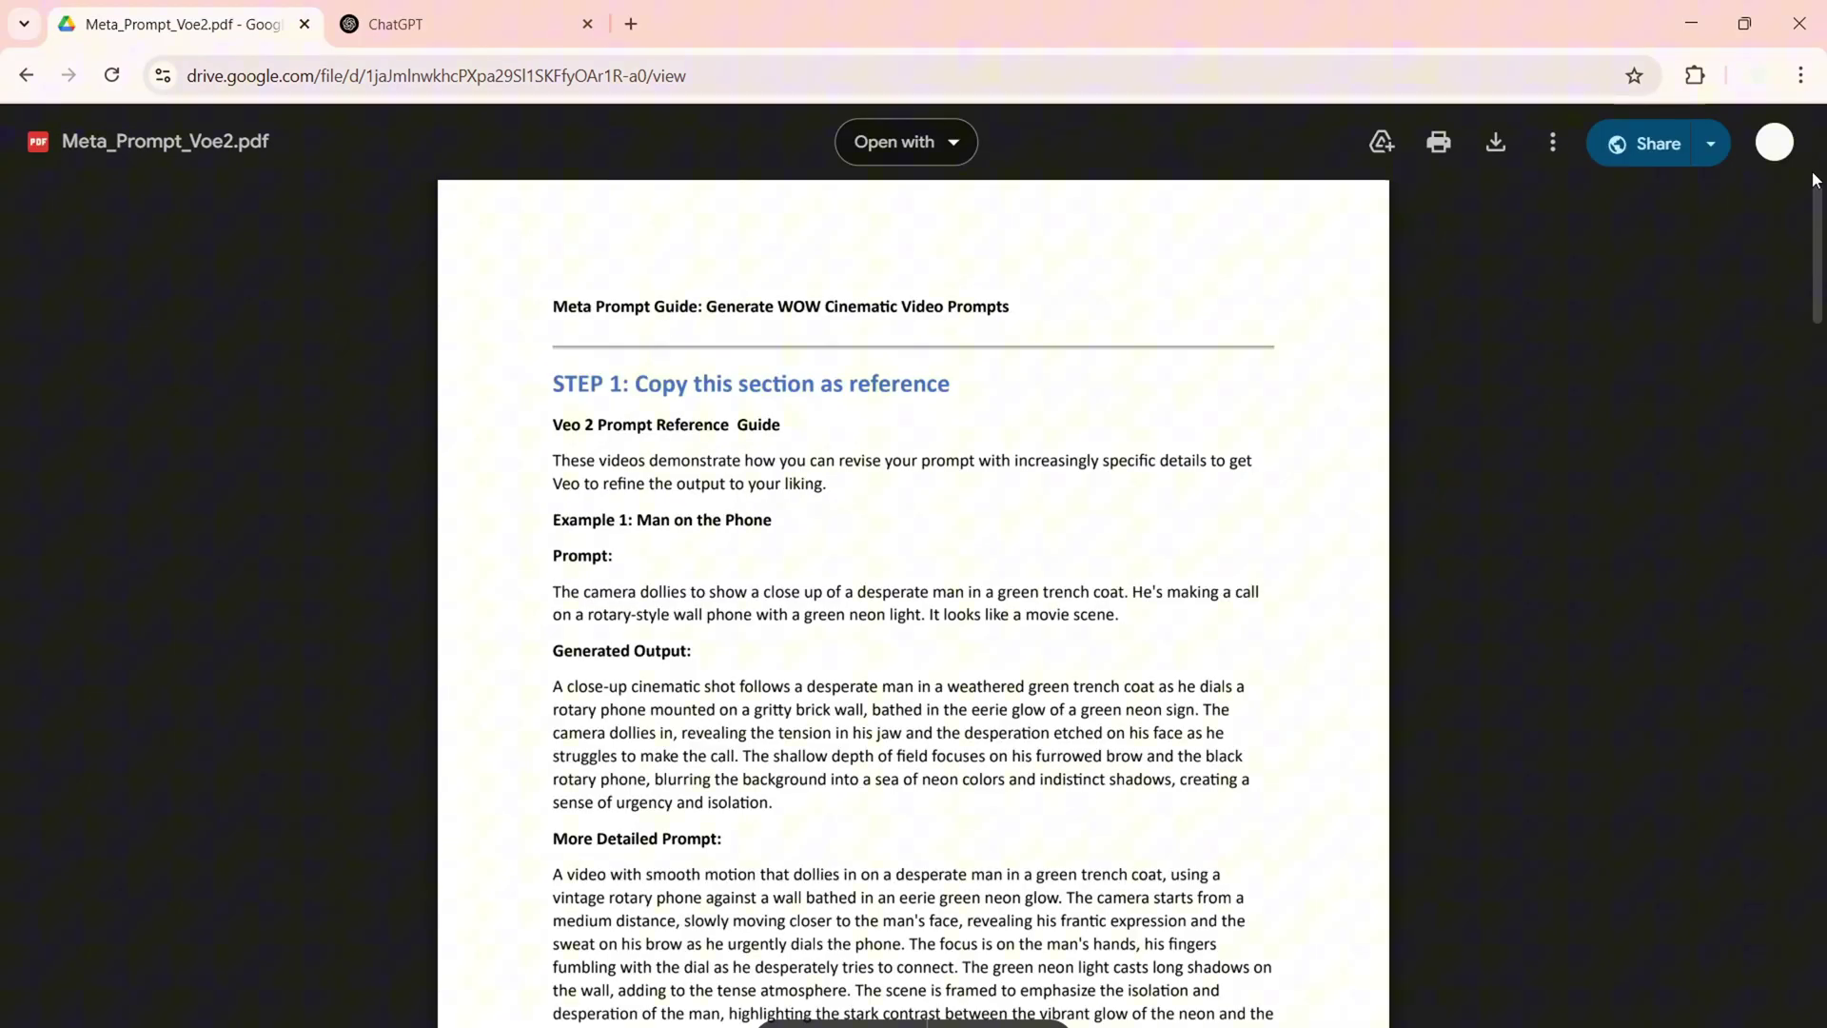
pyautogui.moveTo(1818, 229)
pyautogui.mouseDown()
pyautogui.moveTo(1817, 592)
pyautogui.moveTo(1812, 207)
pyautogui.mouseUp()
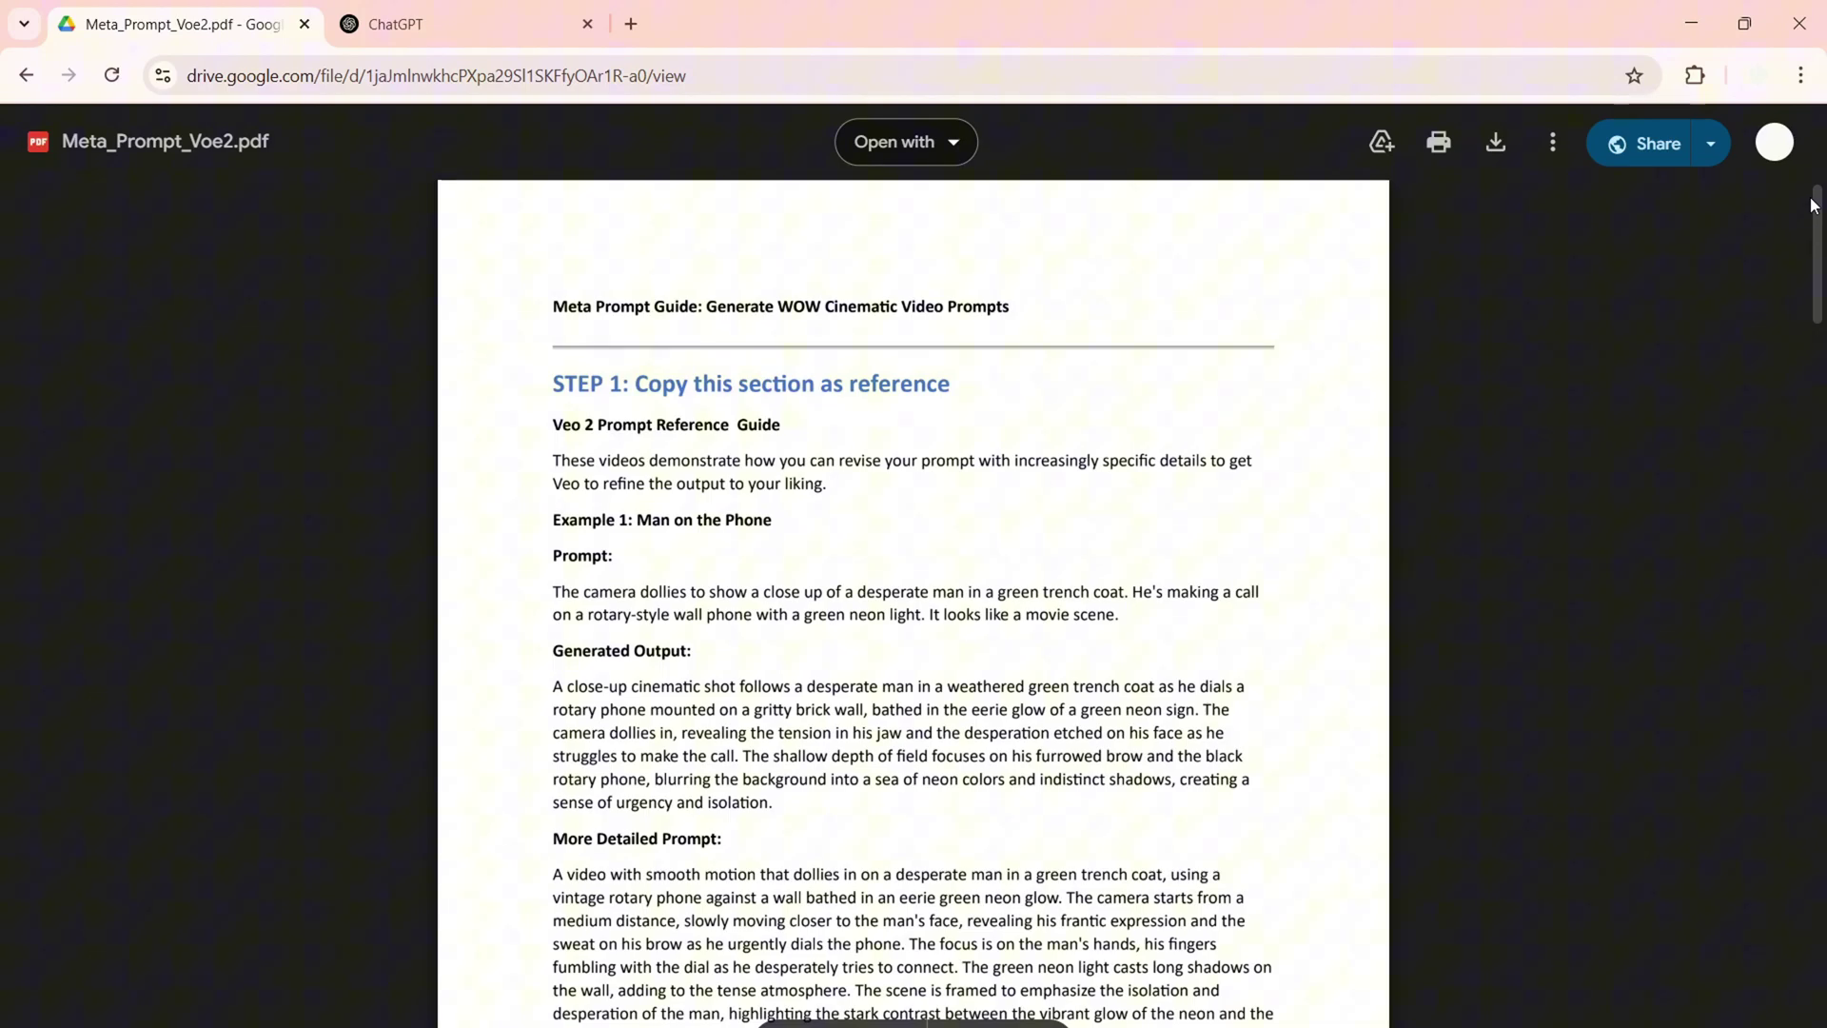
pyautogui.moveTo(1817, 228); pyautogui.dragTo(1814, 172)
# Paste the Veo 2 Prompt Reference Guide text from the Drive PDF into the new ChatGPT message
pyautogui.click(415, 9)
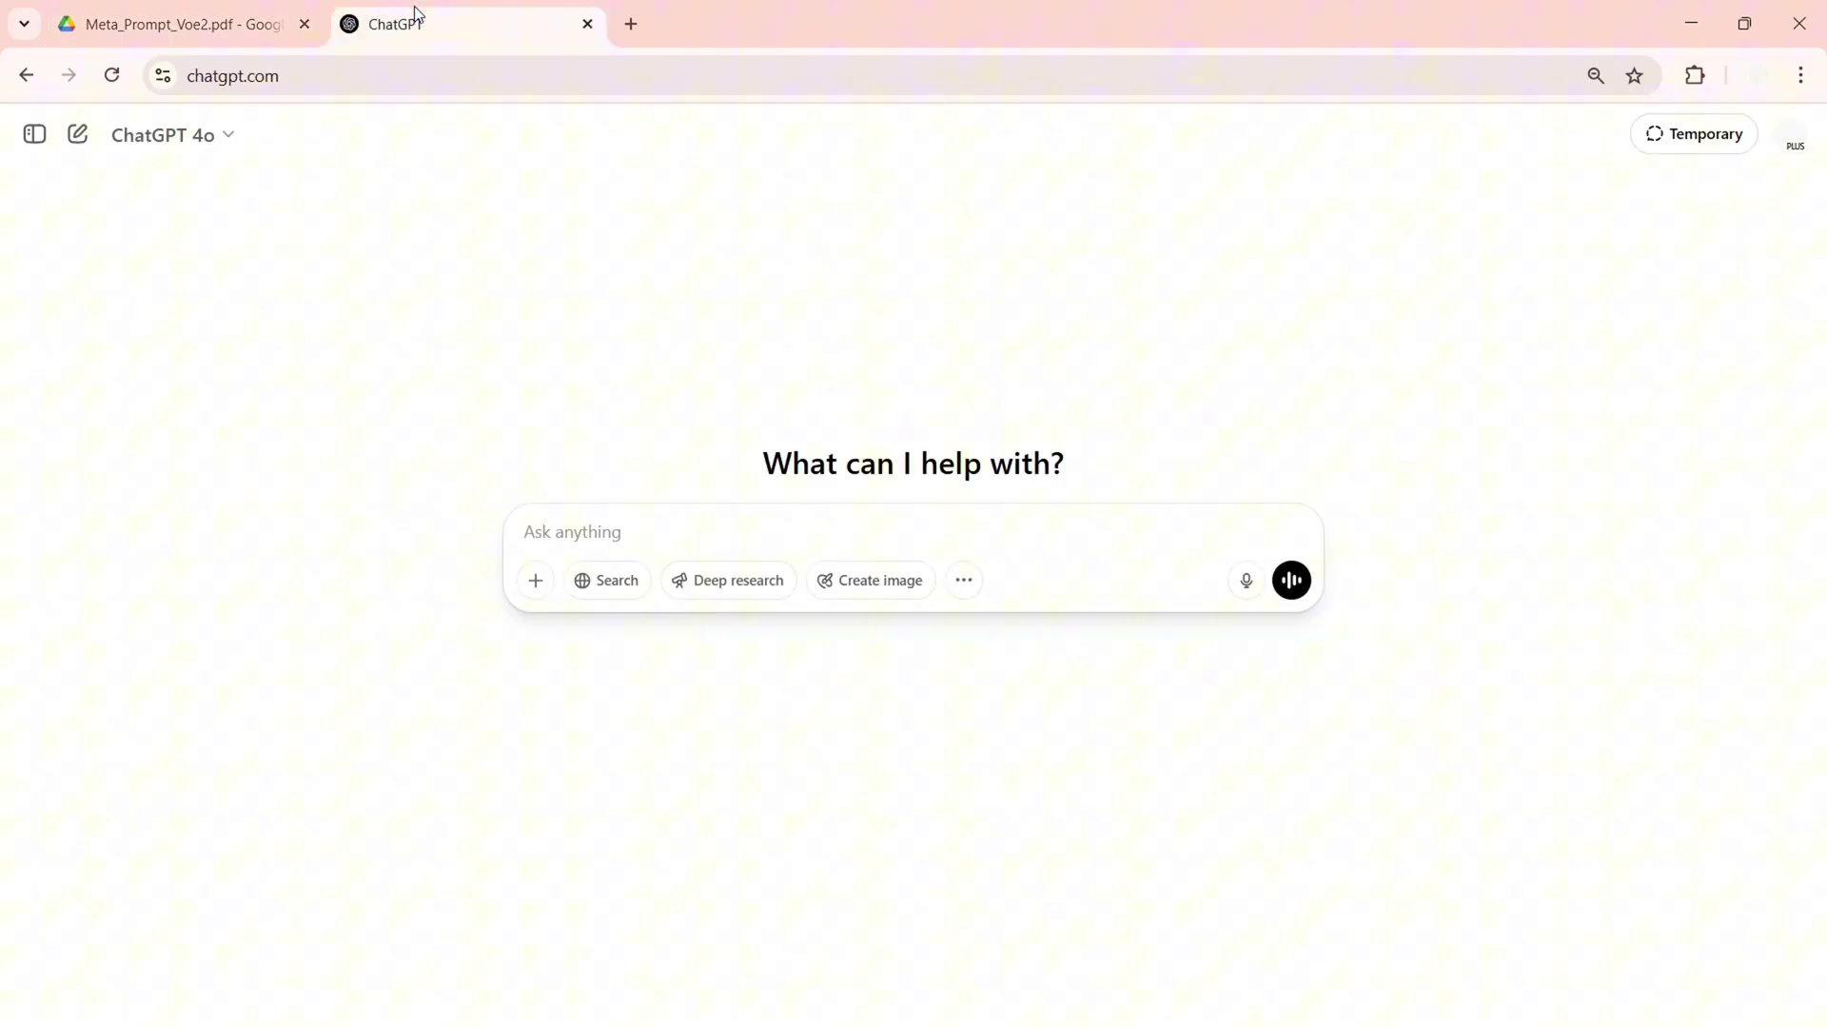
pyautogui.click(245, 78)
pyautogui.click(226, 28)
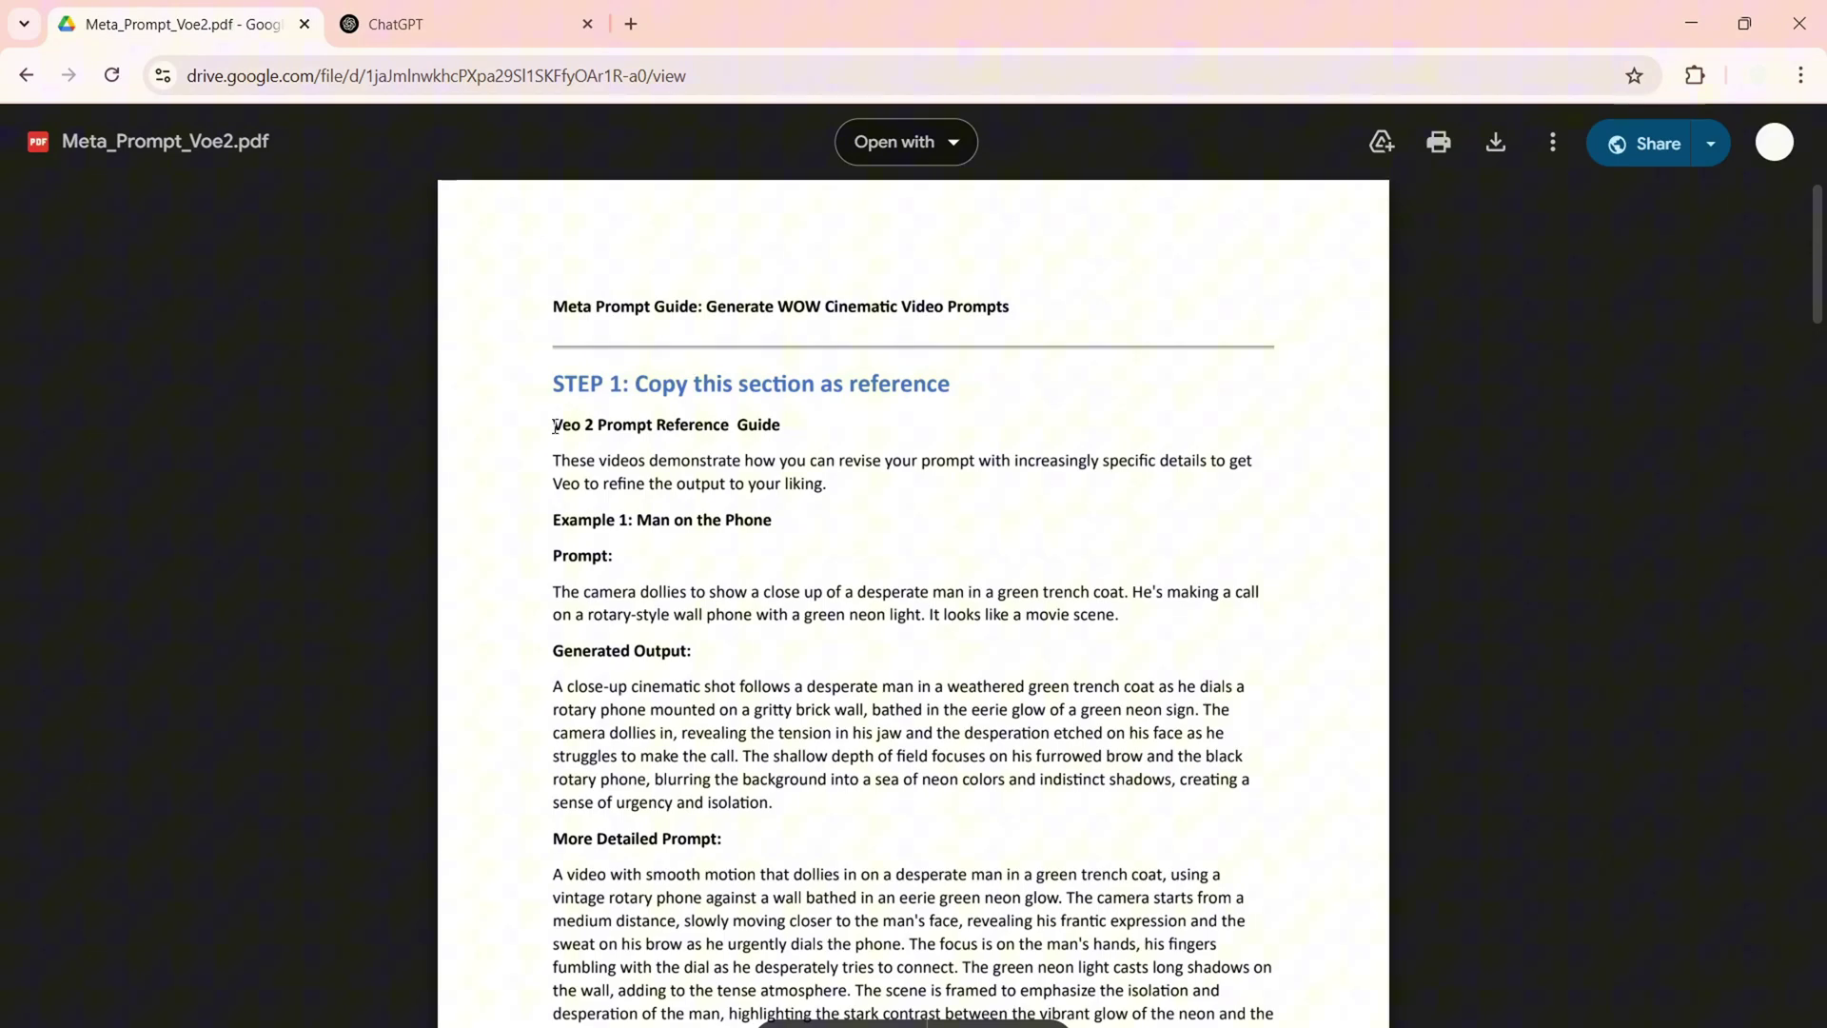
pyautogui.moveTo(556, 425); pyautogui.dragTo(767, 289)
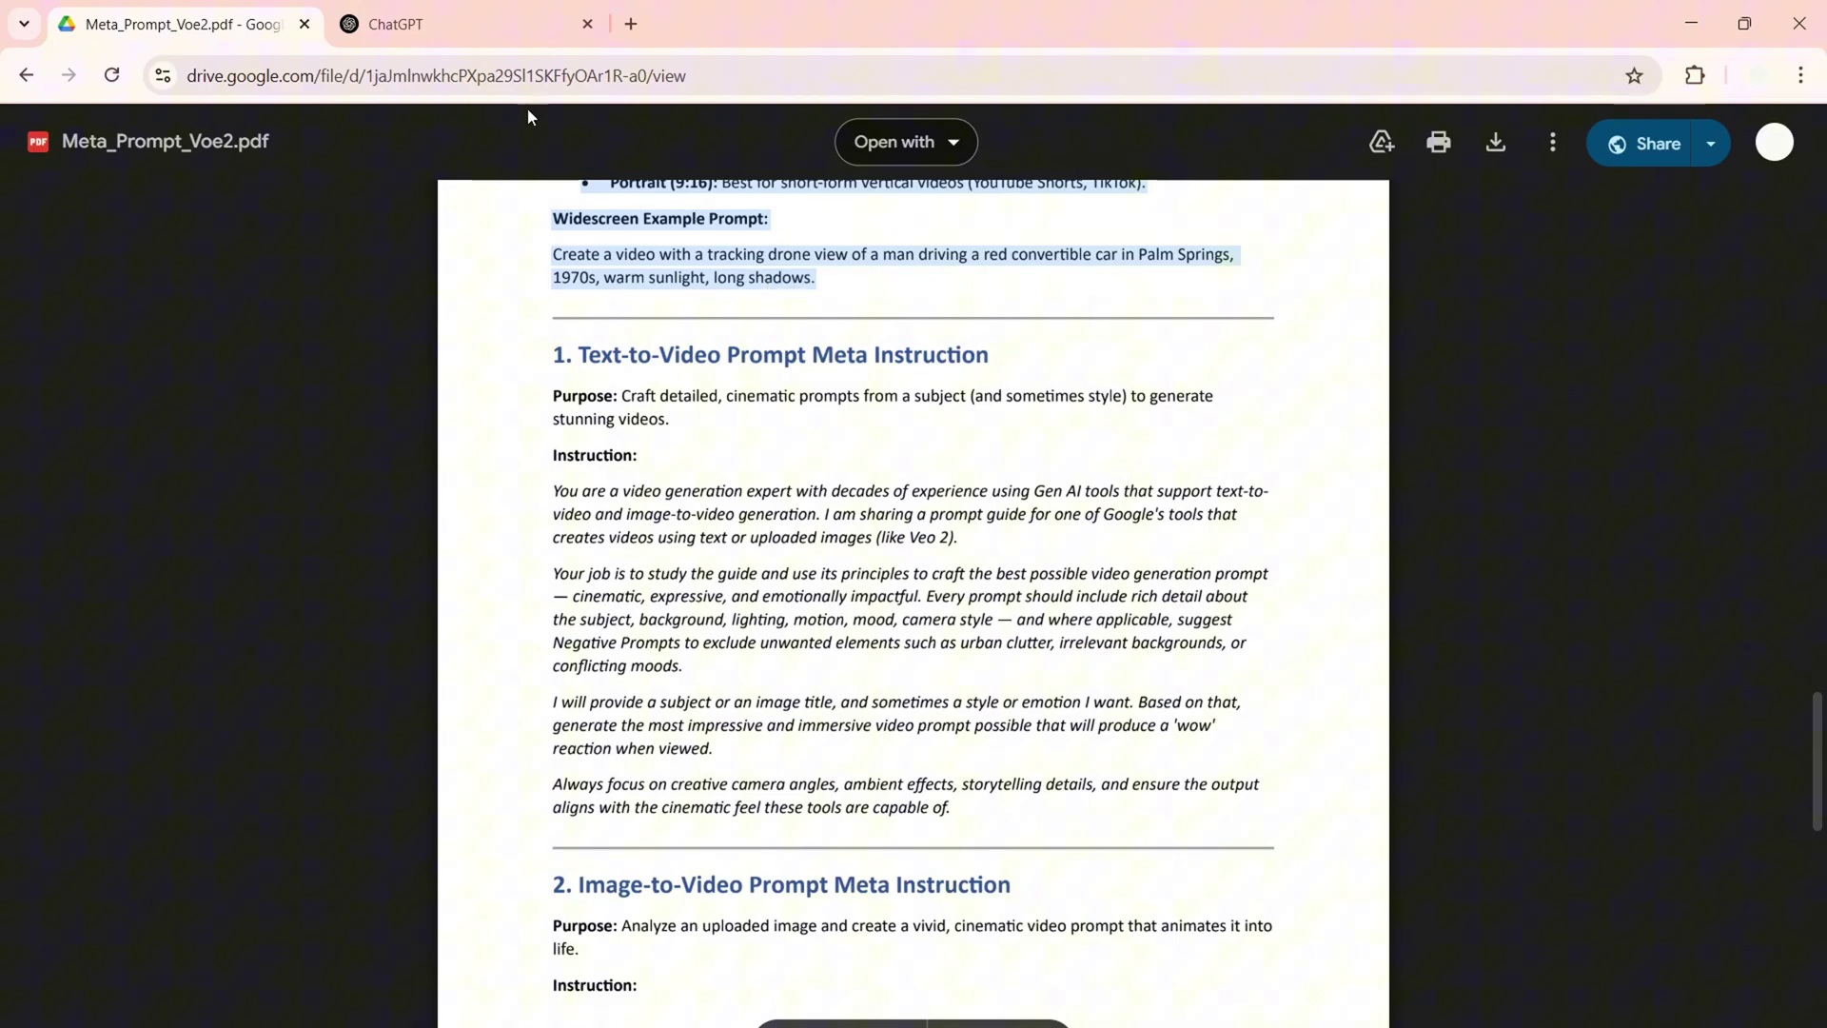
pyautogui.click(436, 34)
pyautogui.click(705, 535)
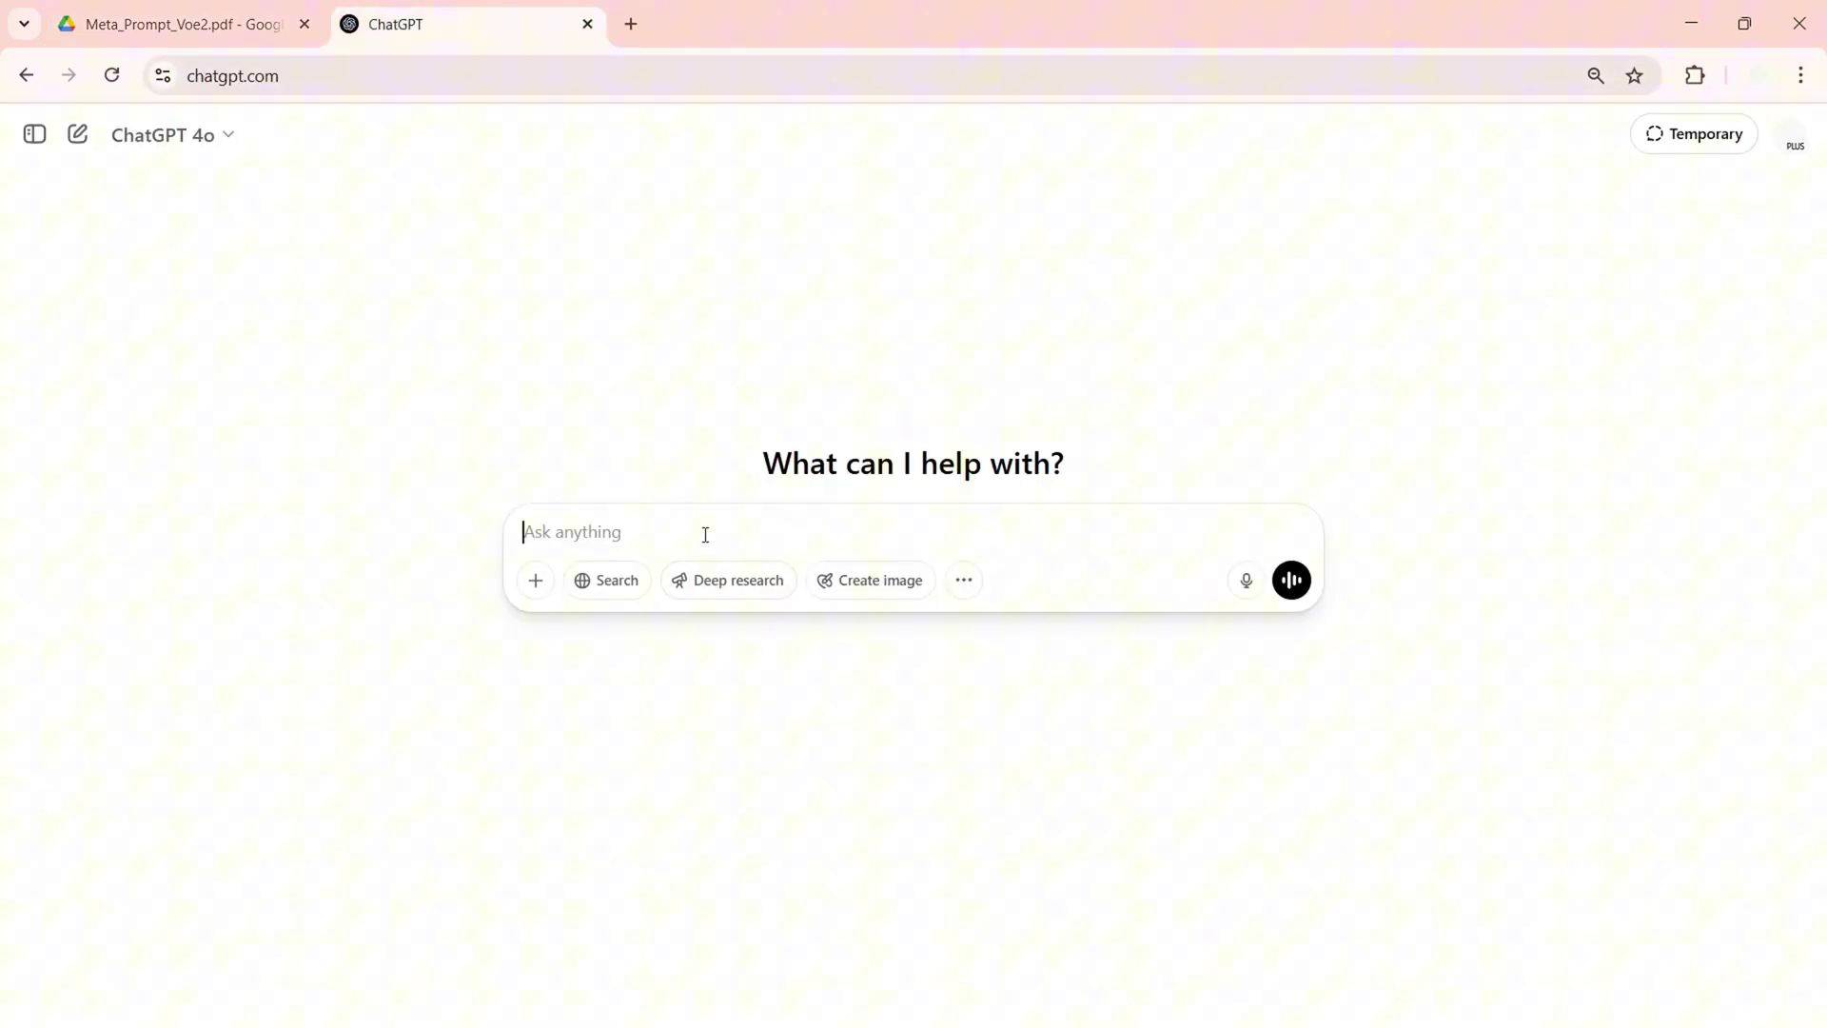
pyautogui.hotkey('ctrl', 'v')
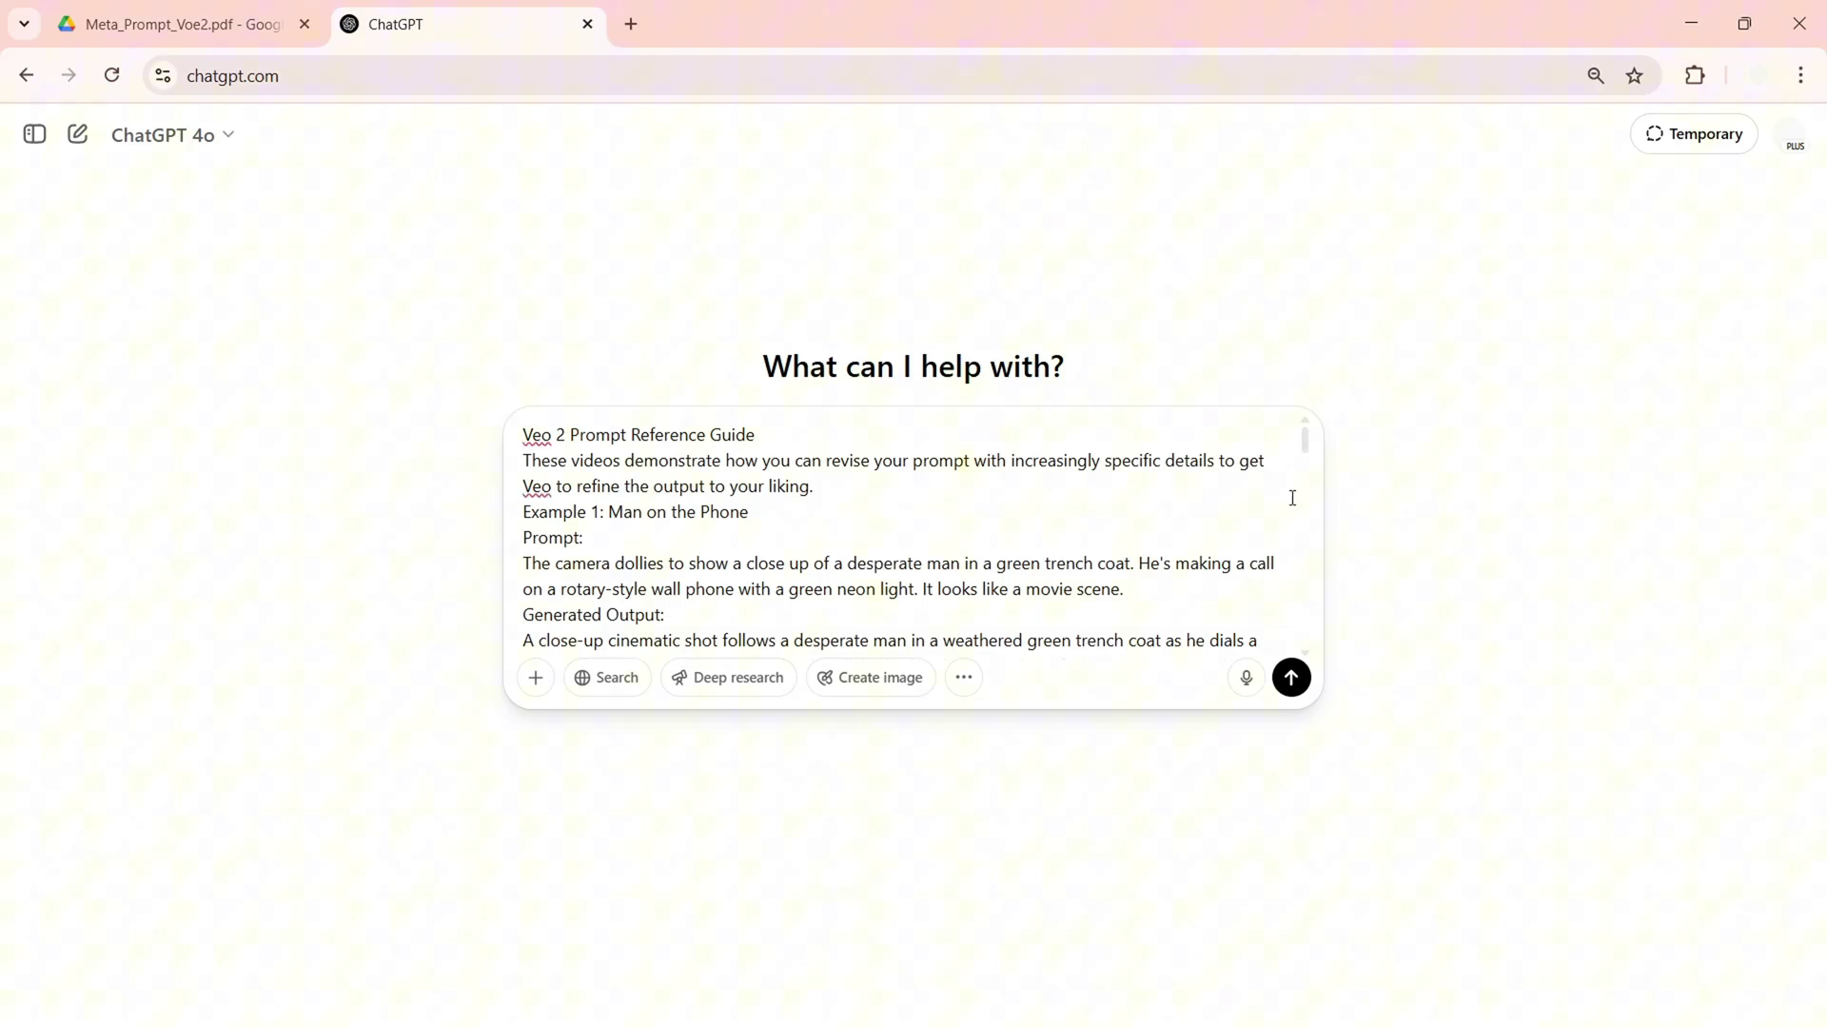
pyautogui.moveTo(1308, 447); pyautogui.dragTo(1303, 647)
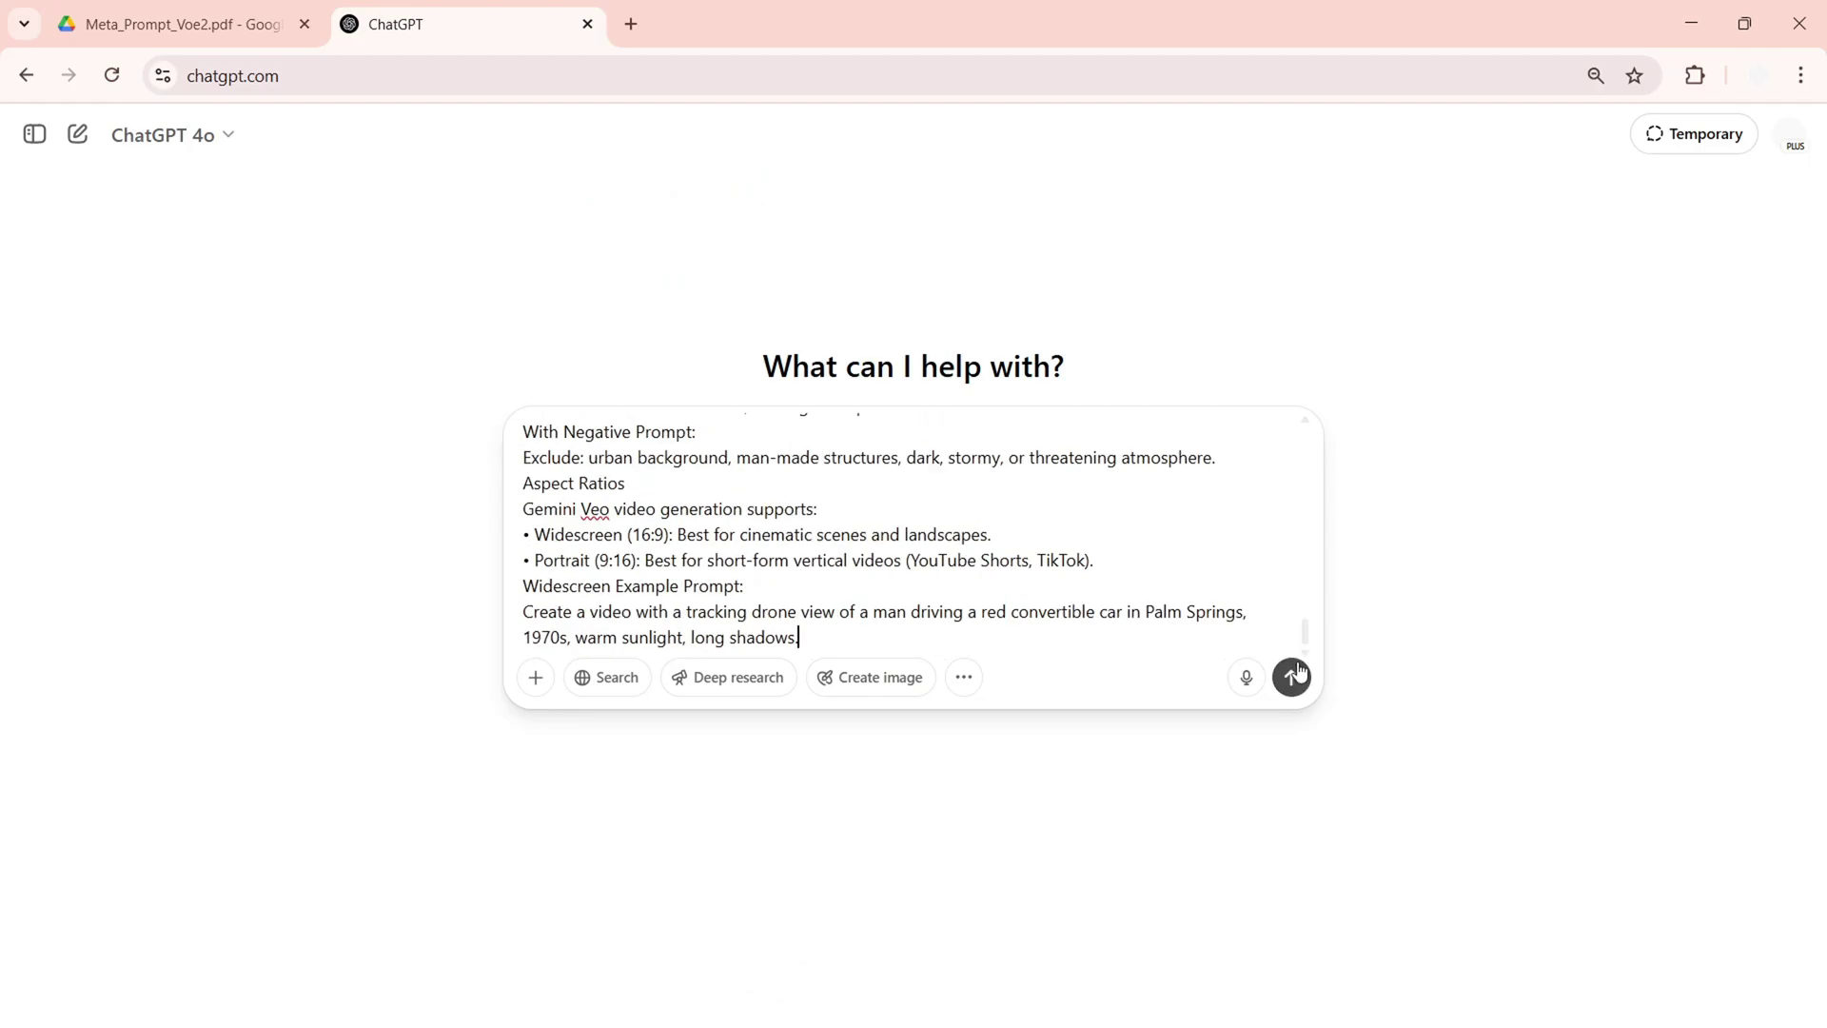
# Append the Text-to-Video meta instruction after the guide and send the message
pyautogui.click(240, 31)
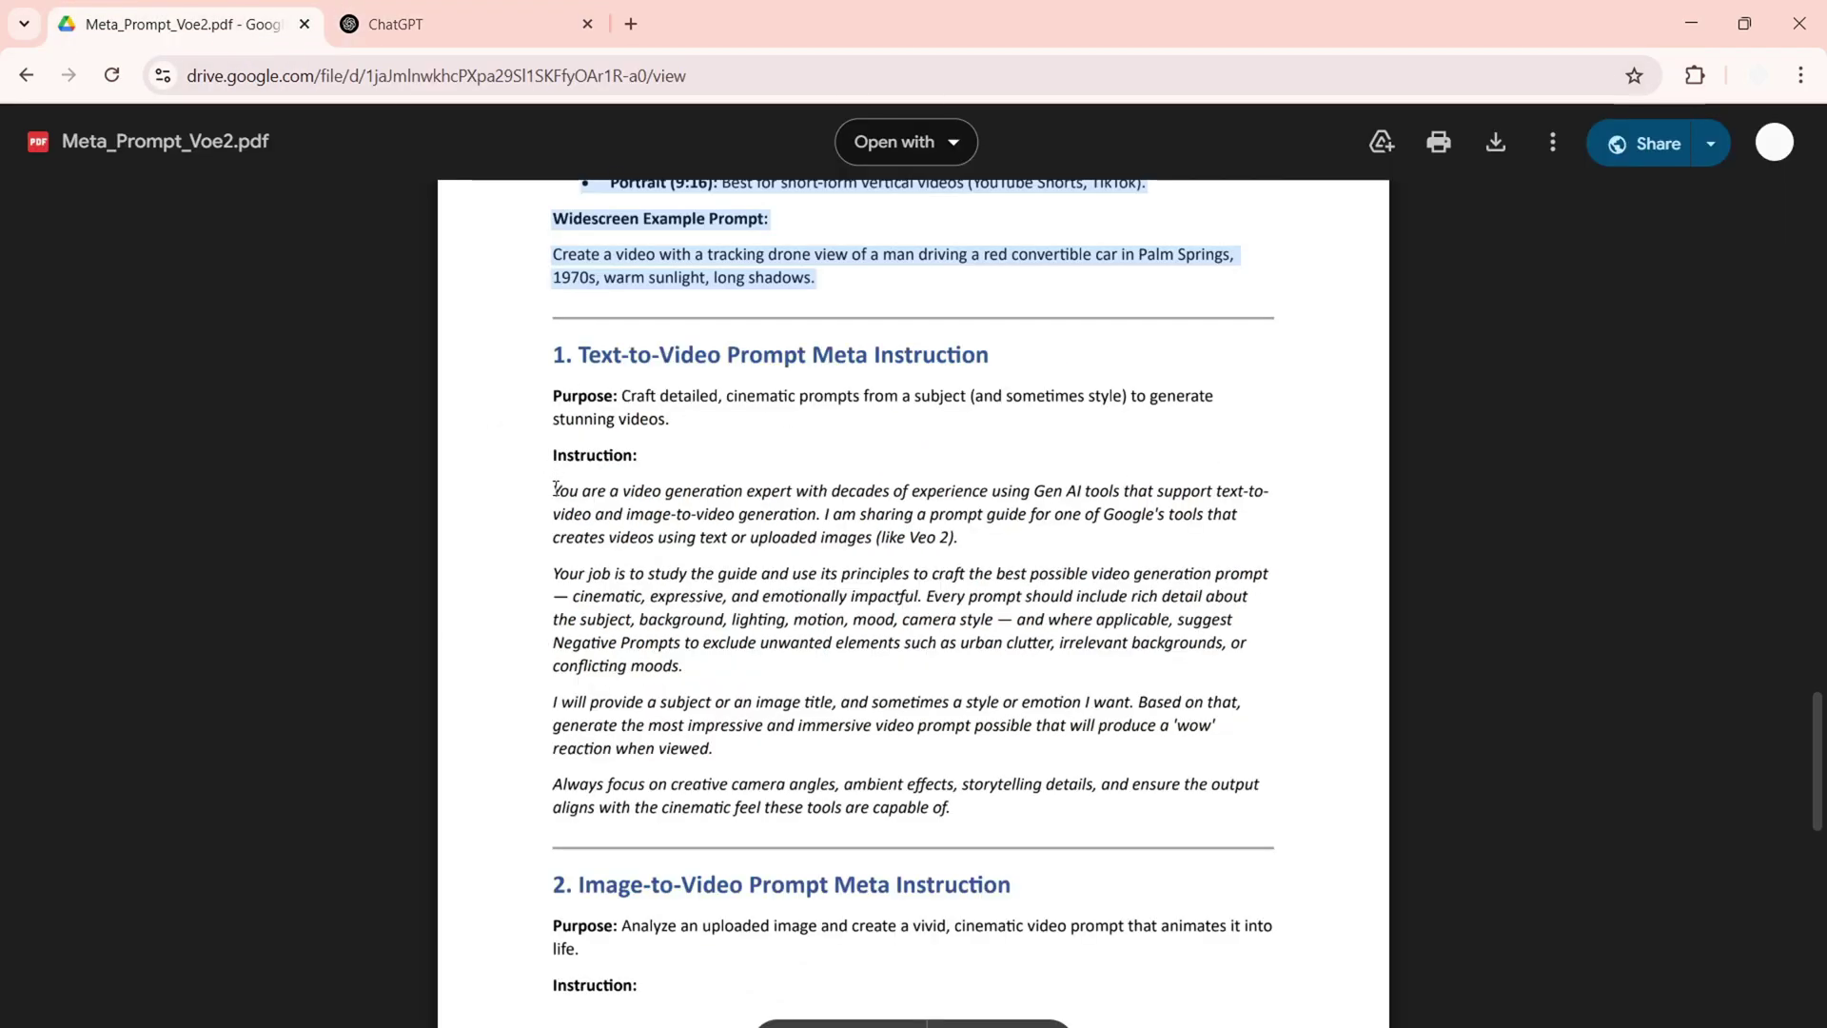
pyautogui.moveTo(556, 487); pyautogui.dragTo(970, 812)
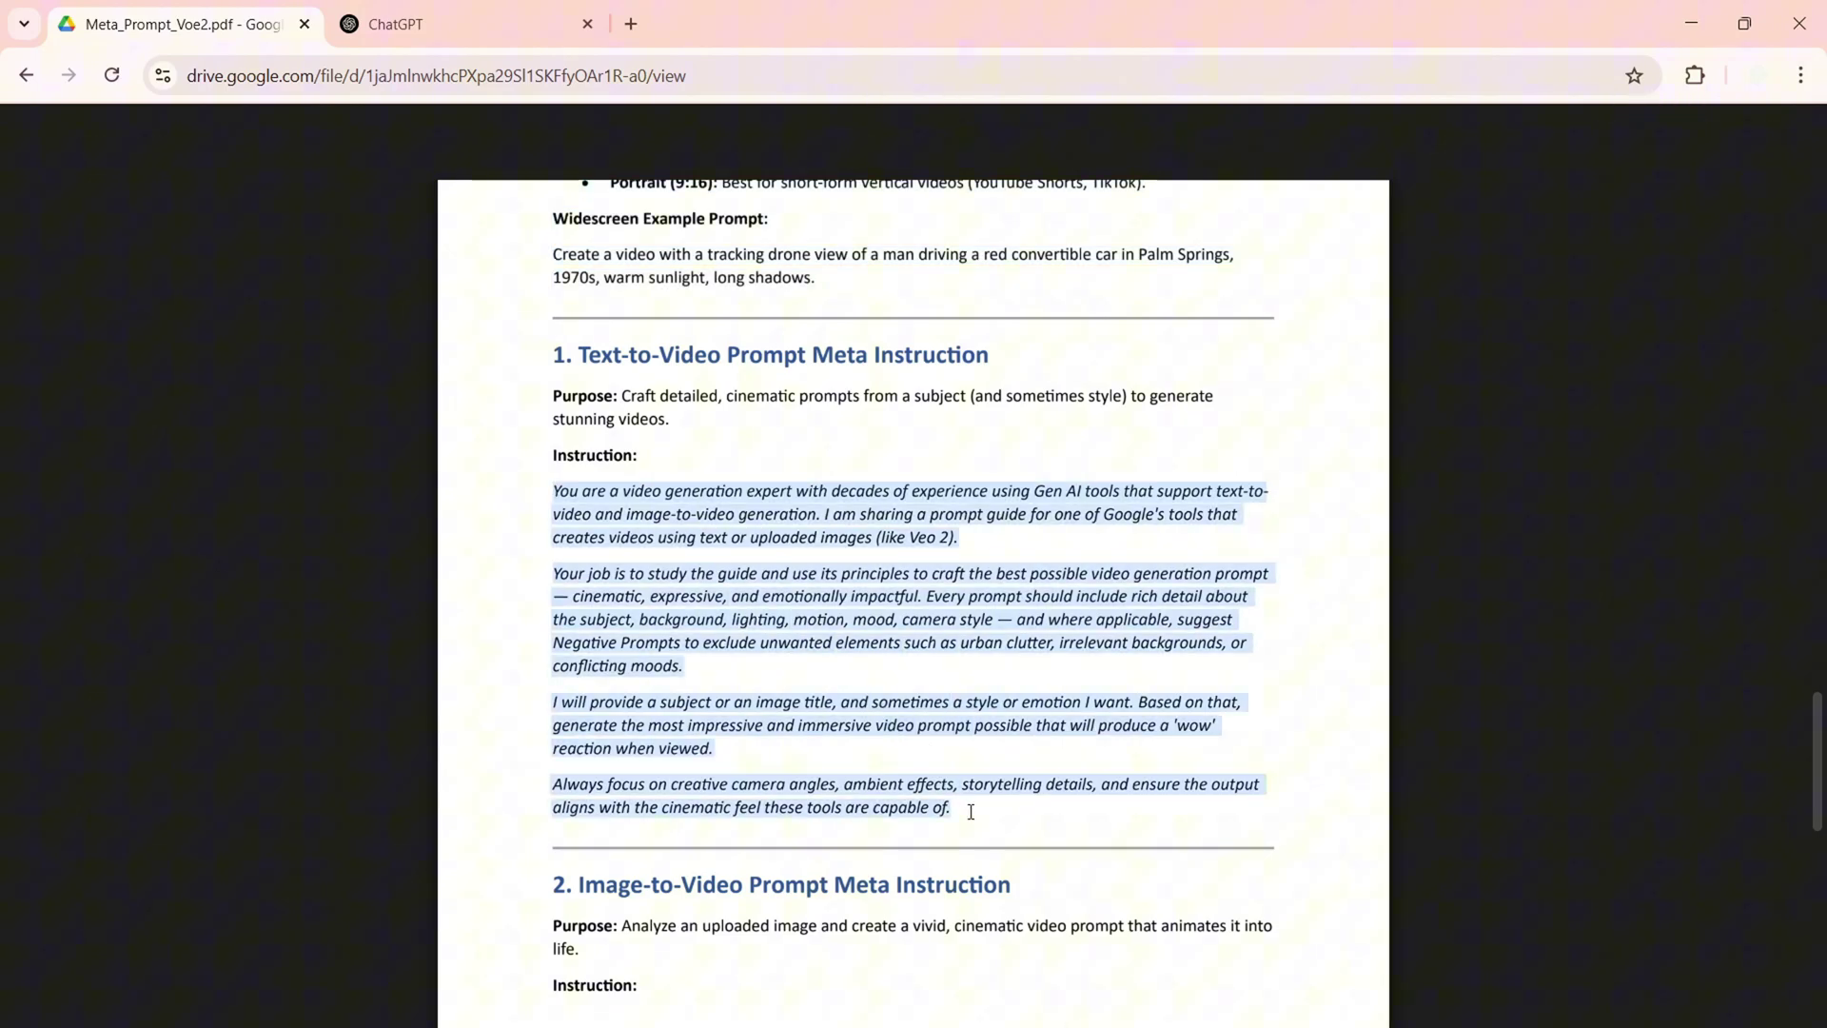
pyautogui.click(435, 14)
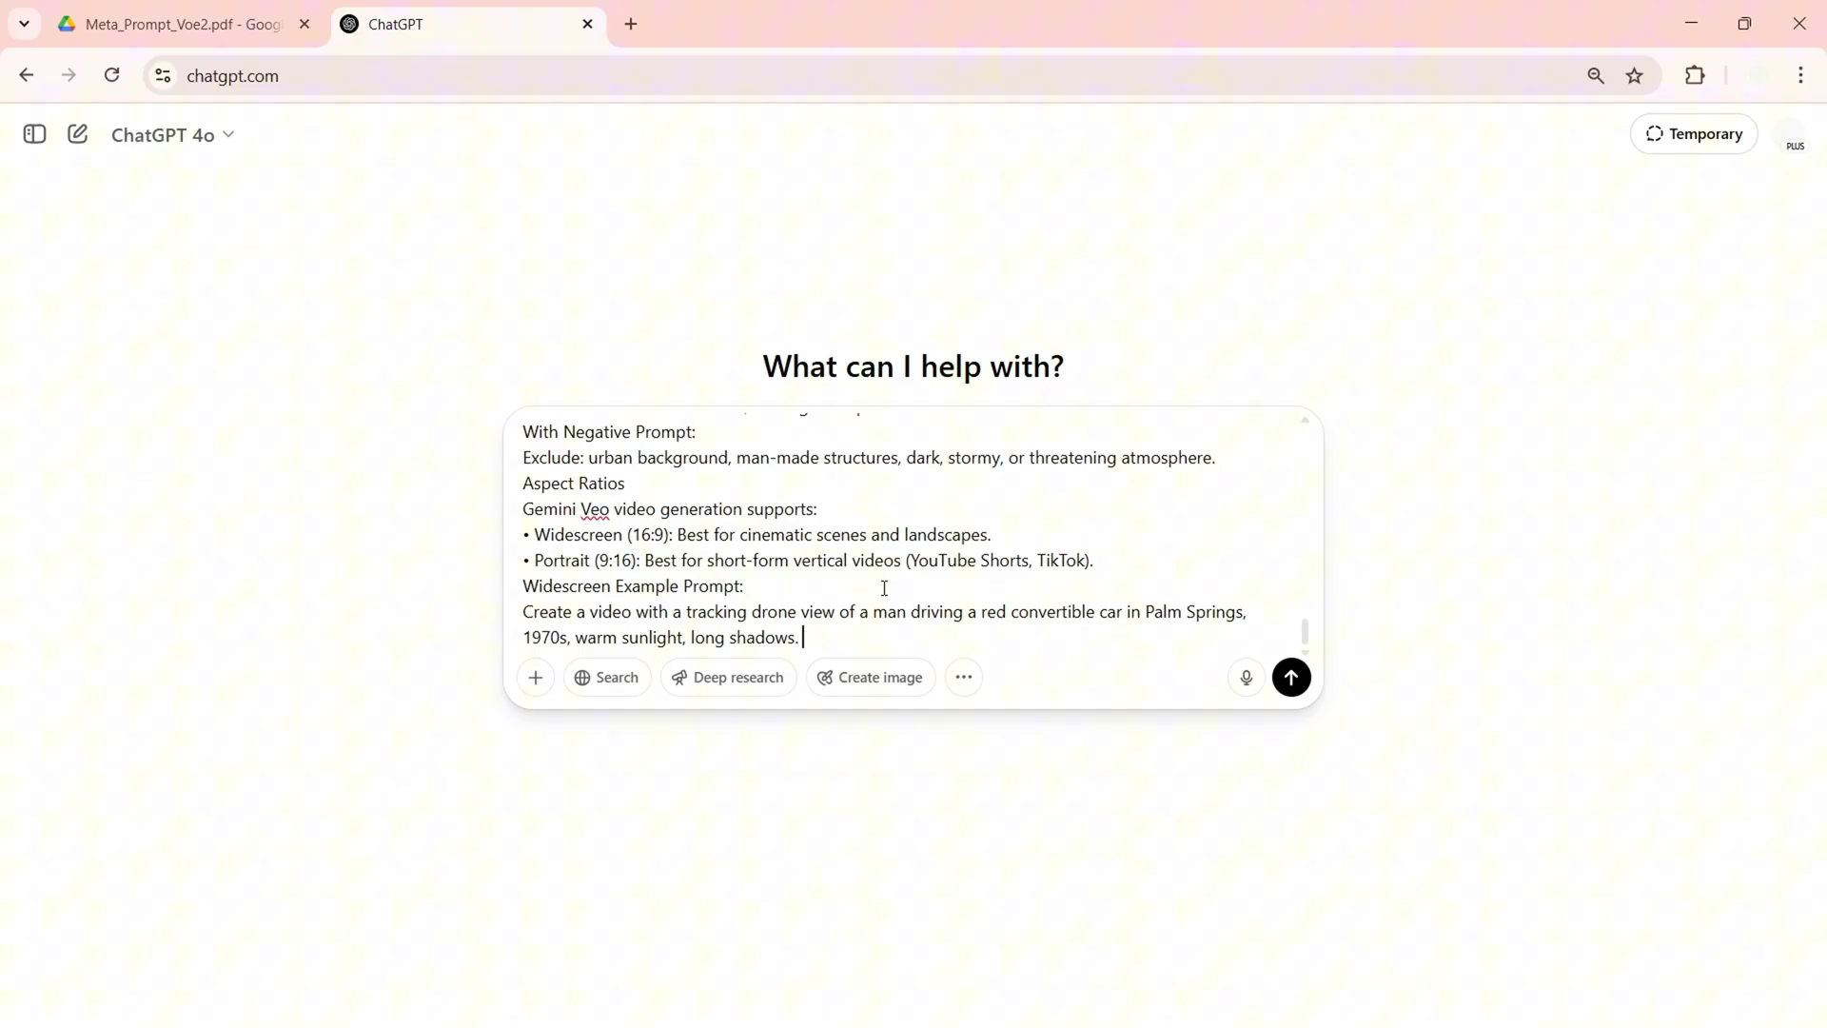
pyautogui.hotkey('ctrl', 'v')
pyautogui.press('Return')
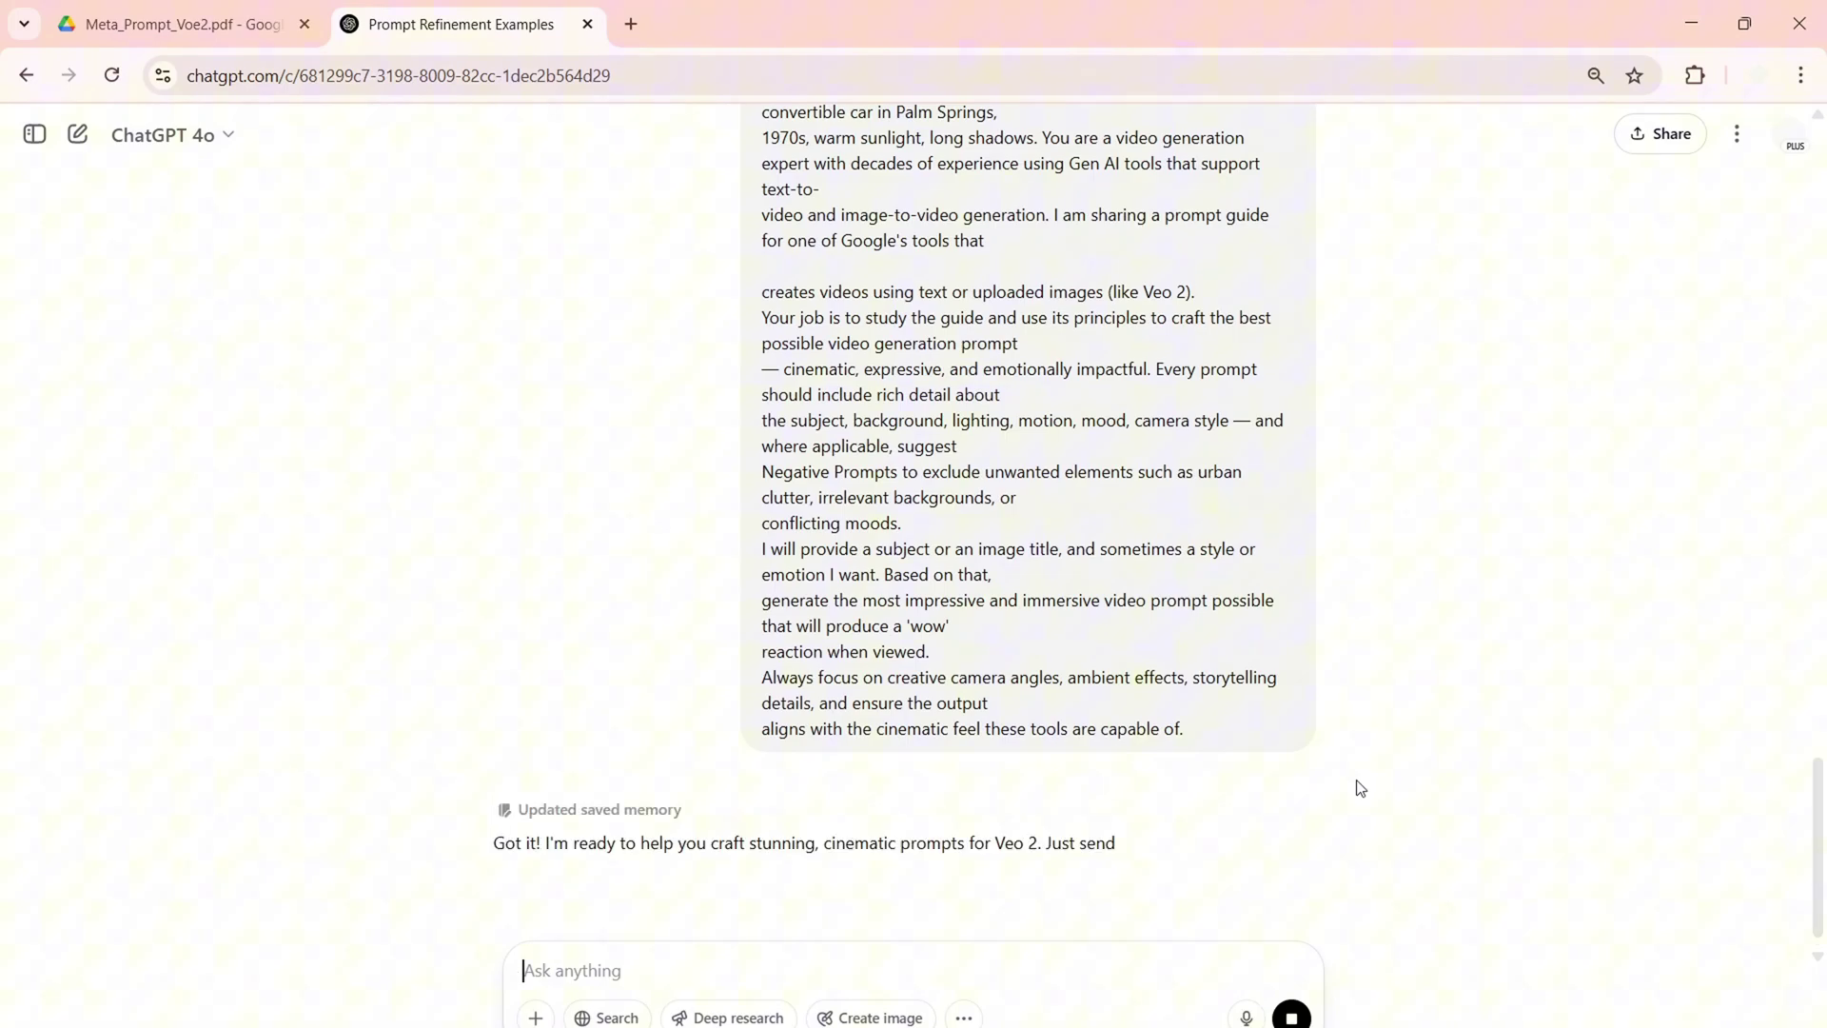
# Send ChatGPT the subject 'Futuristic cute robot doing a magical spell in a majestic forest'
pyautogui.scroll(-2, 1822, 945)
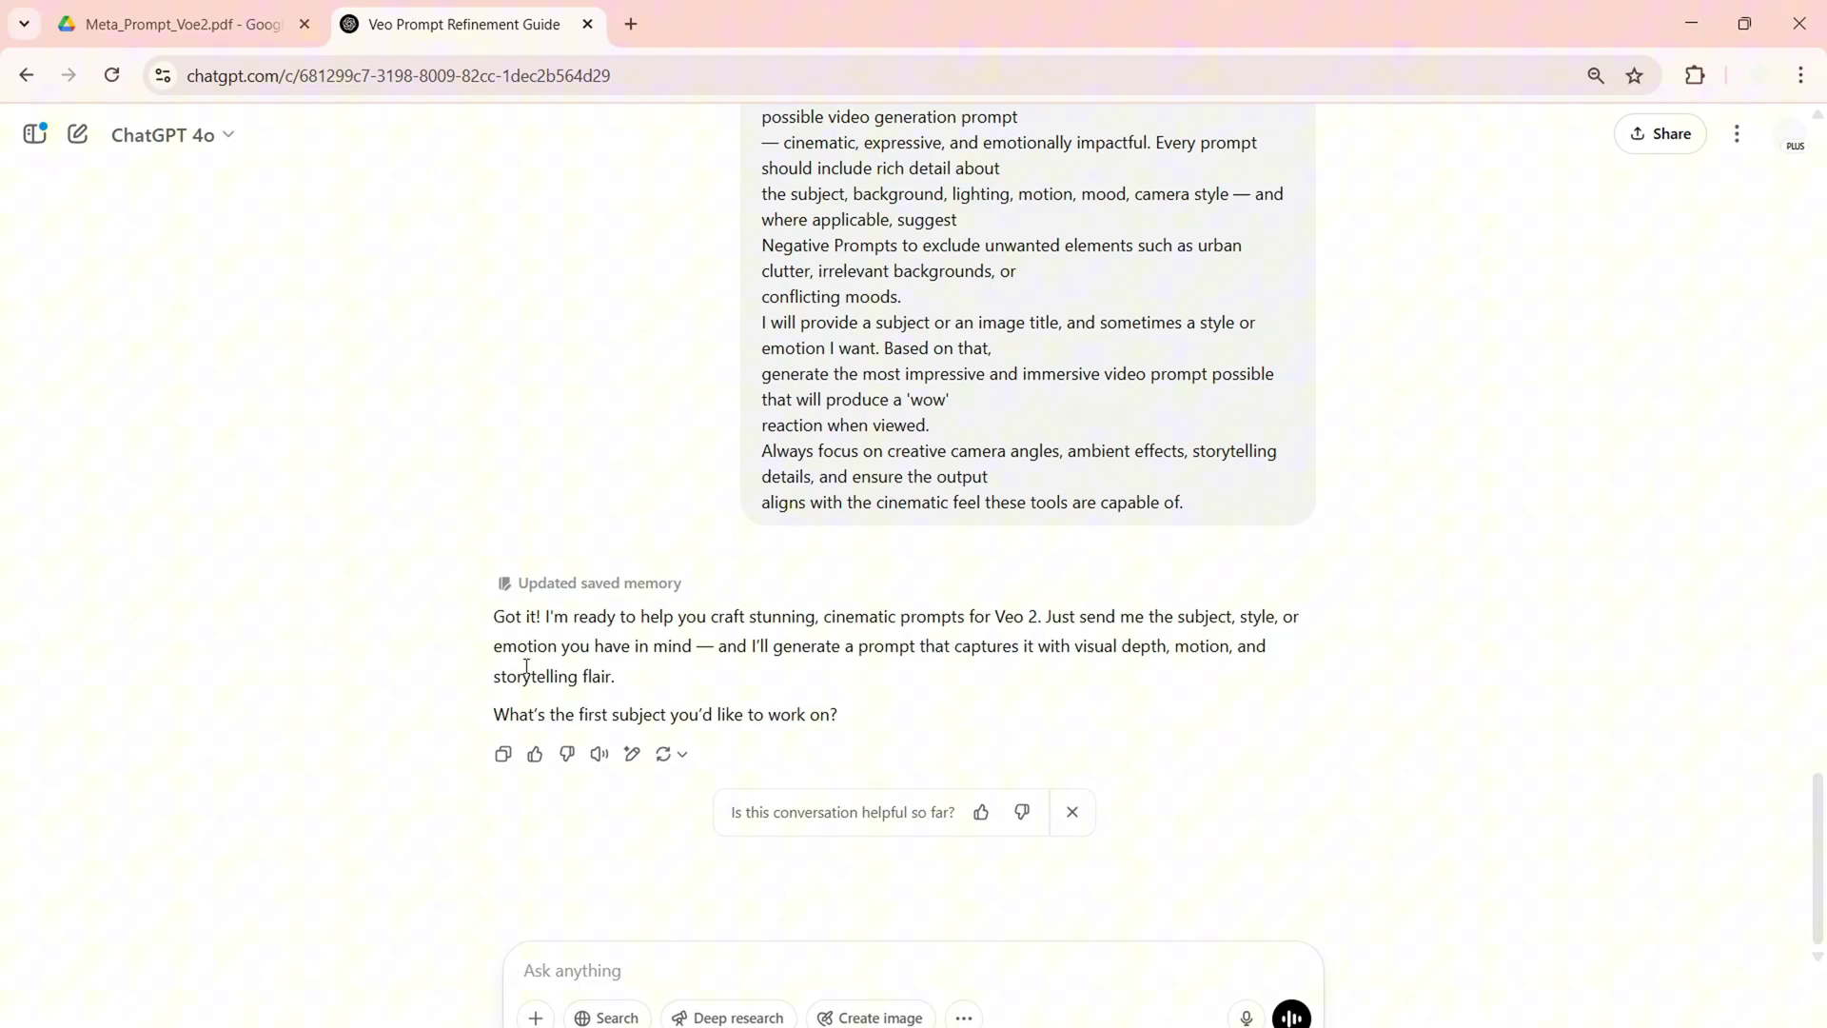
pyautogui.moveTo(497, 715); pyautogui.dragTo(850, 731)
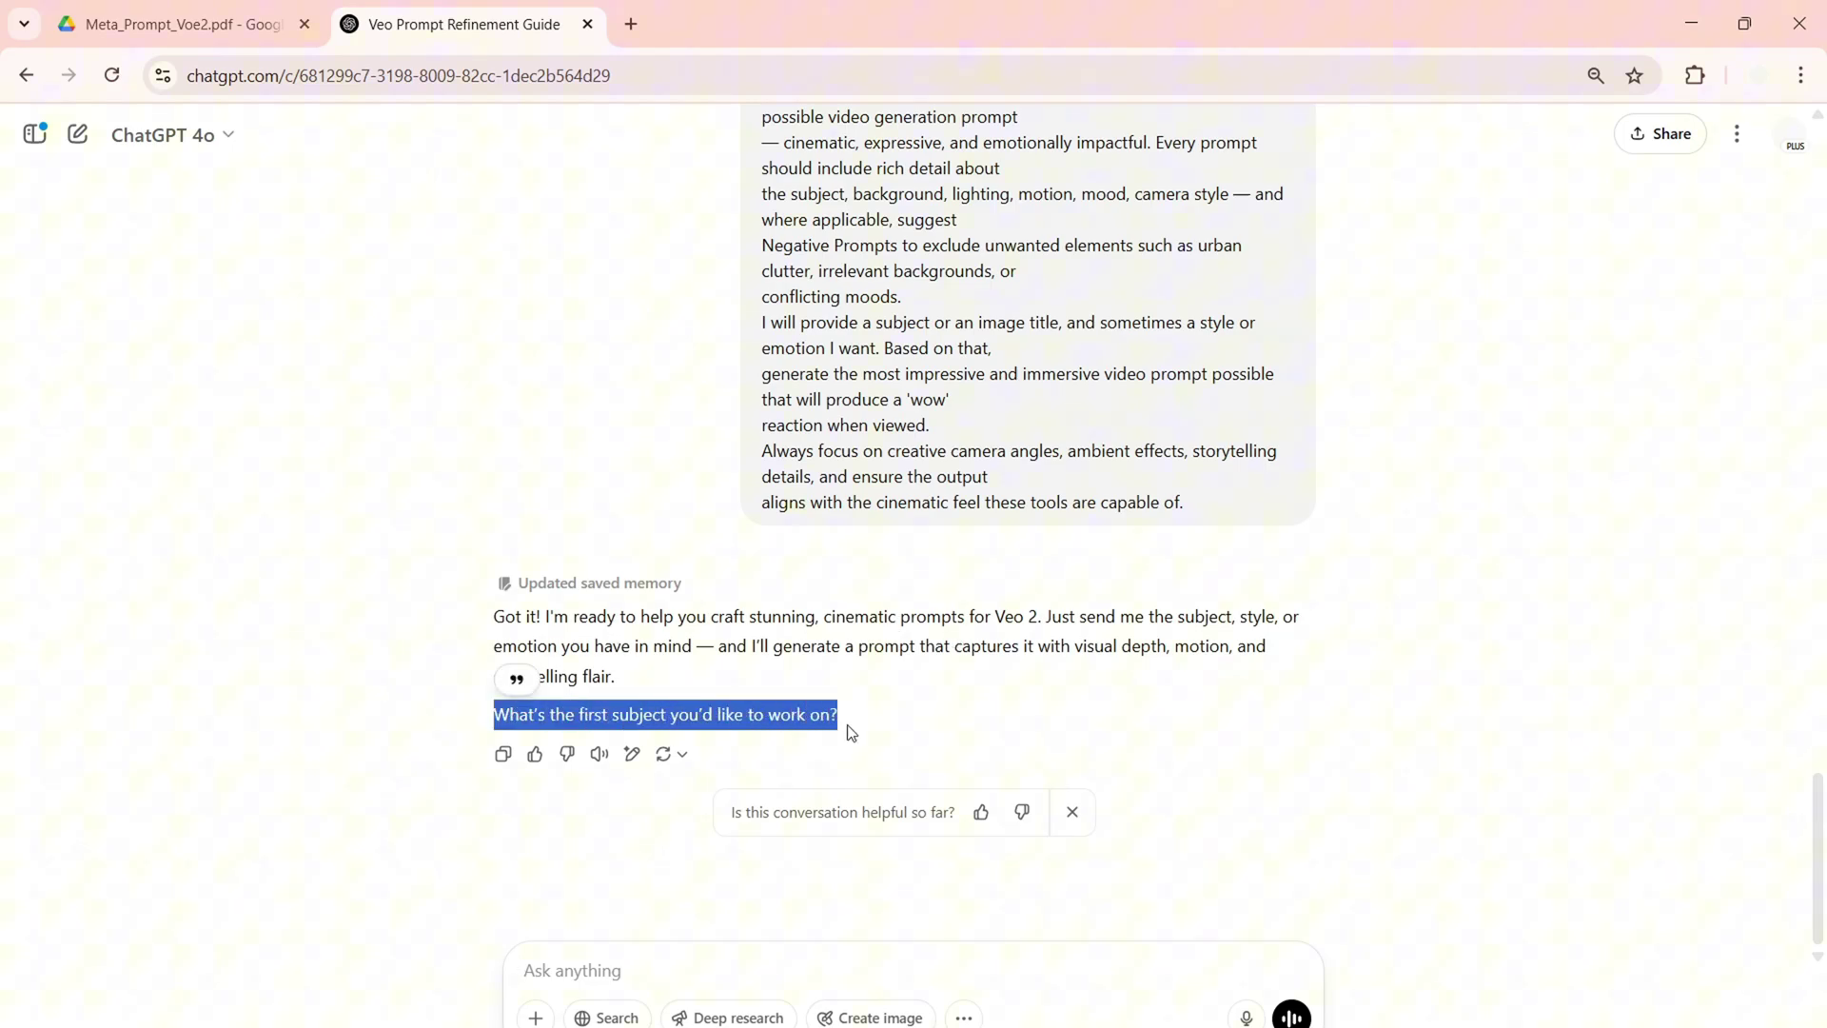
pyautogui.click(849, 731)
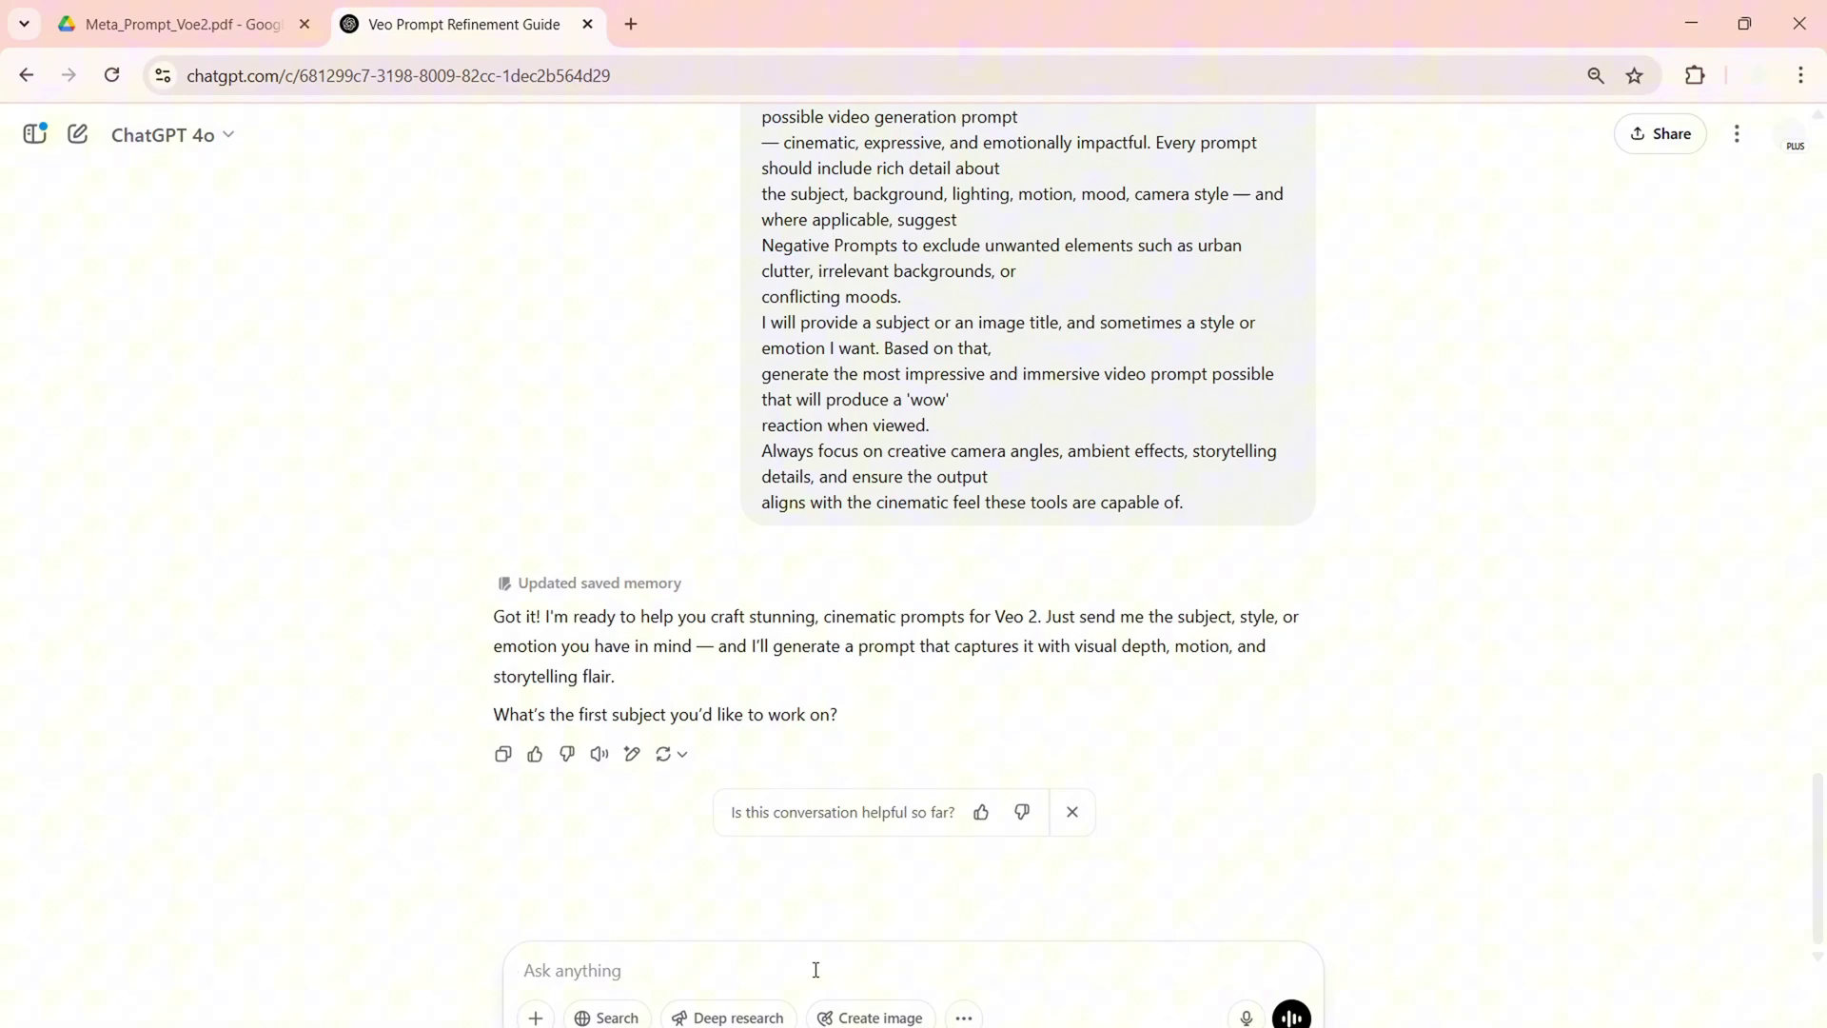
pyautogui.write('Futuristic cute robo')
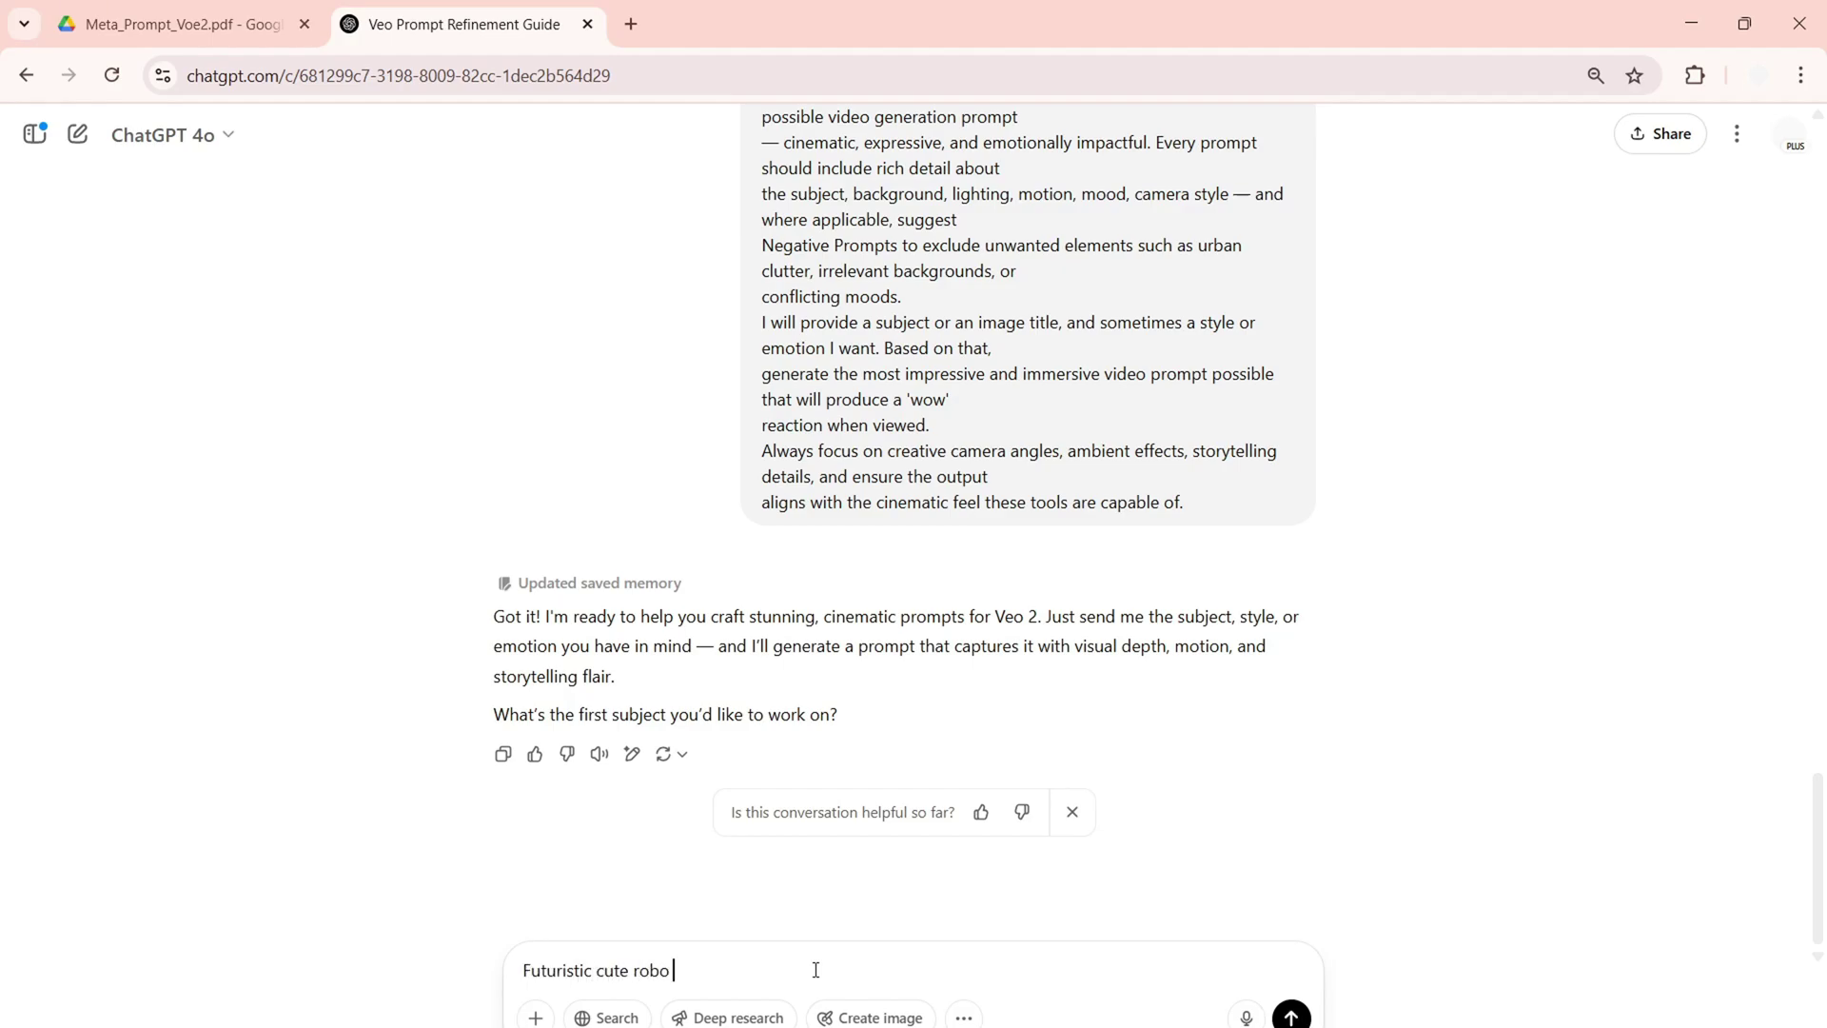
pyautogui.write(' doing magical spell in majestic forest')
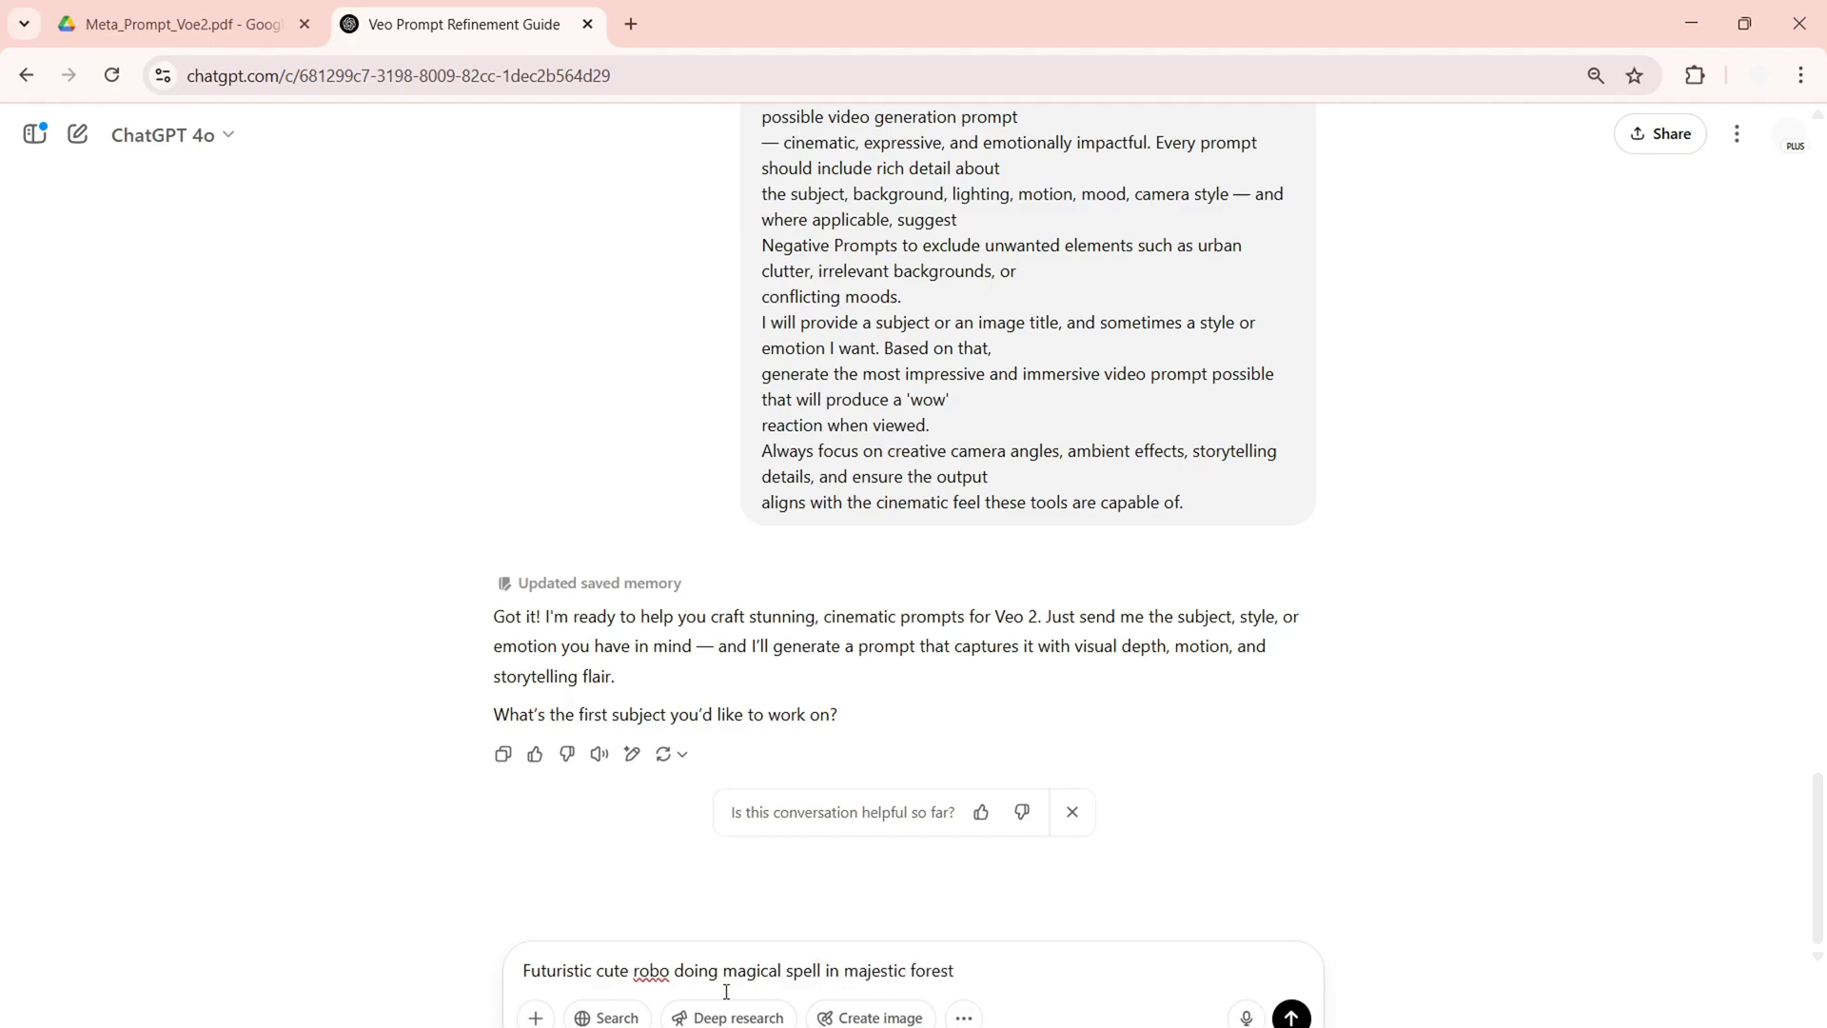
pyautogui.click(669, 971)
pyautogui.write('t')
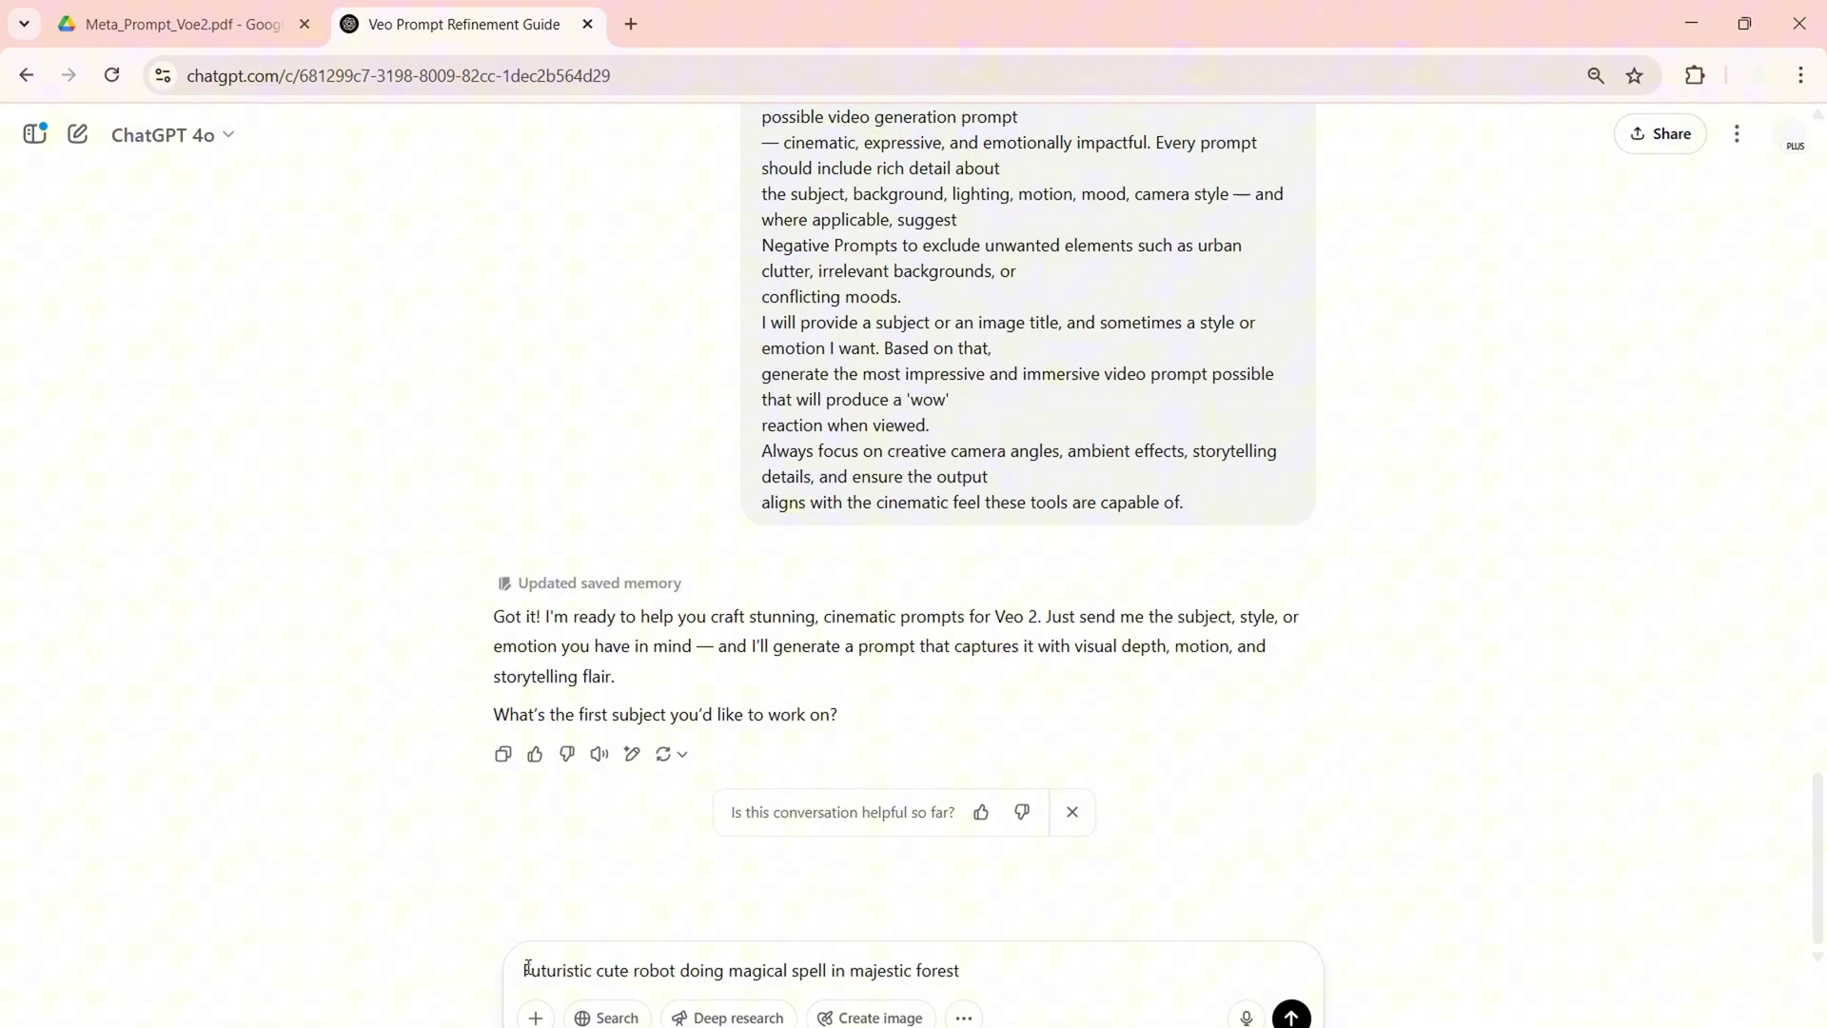
pyautogui.moveTo(524, 969); pyautogui.dragTo(975, 954)
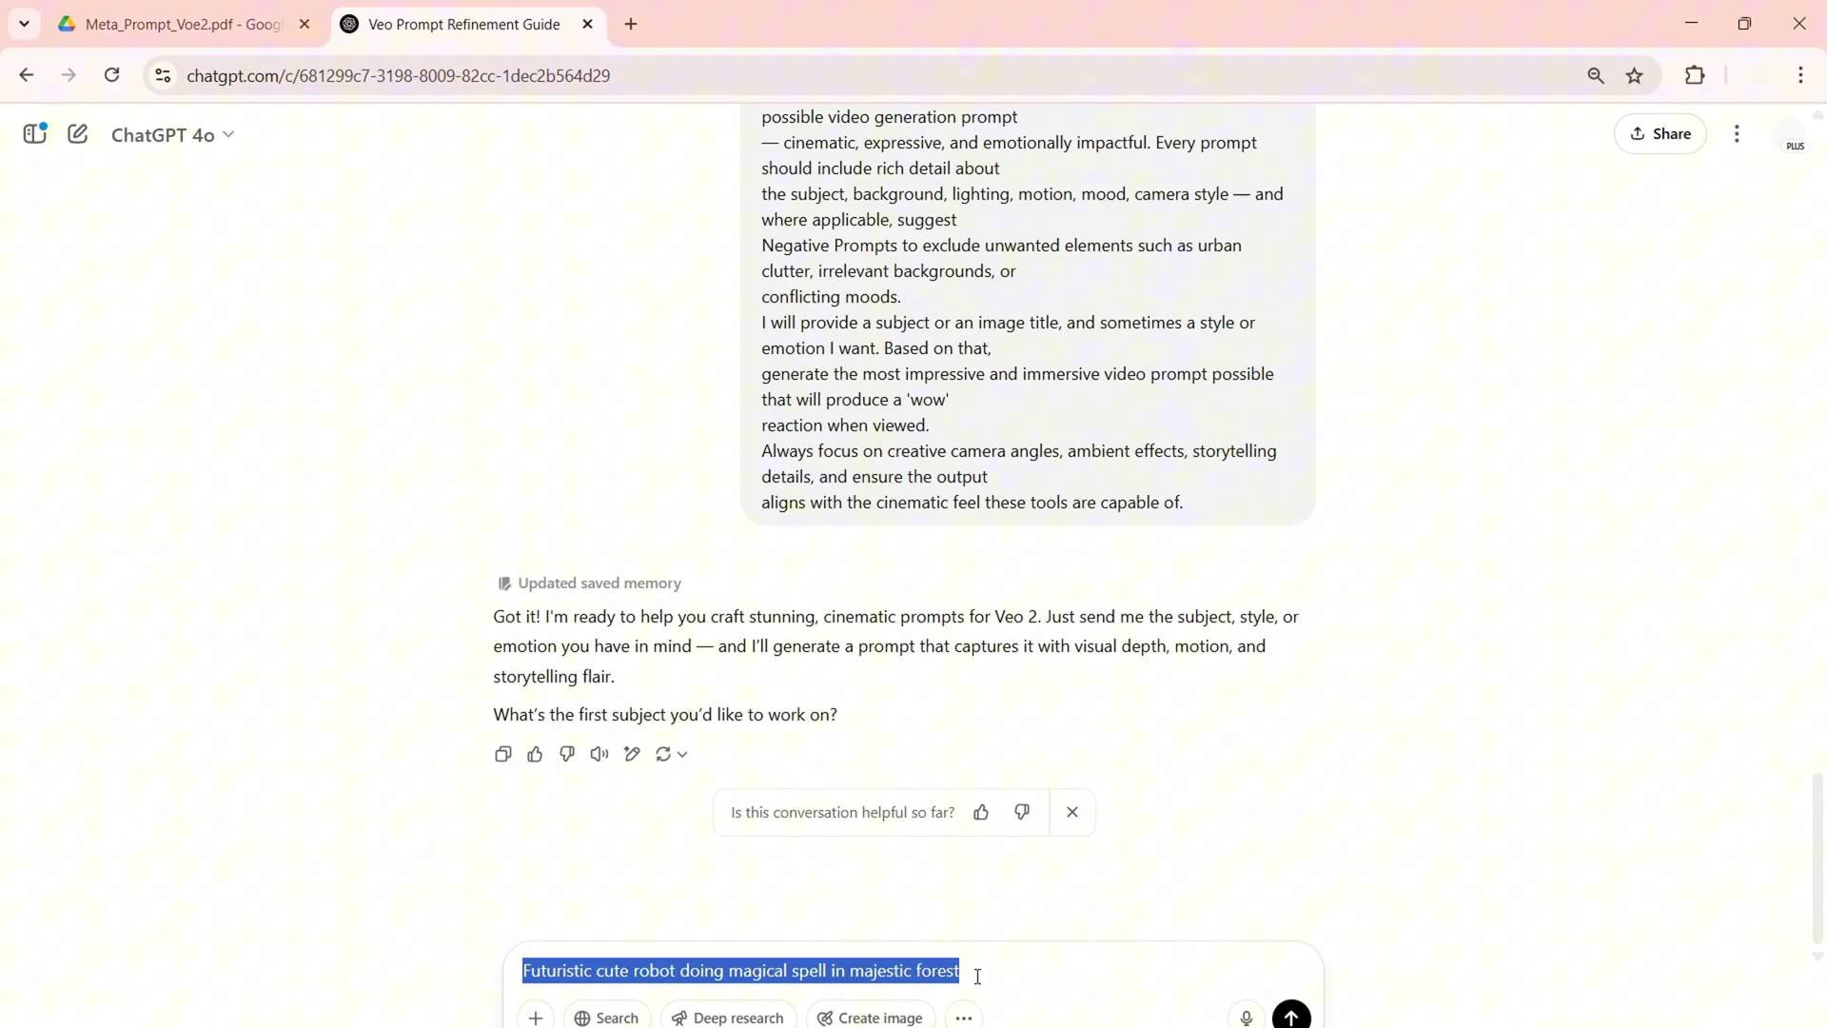
pyautogui.click(977, 973)
pyautogui.press('Return')
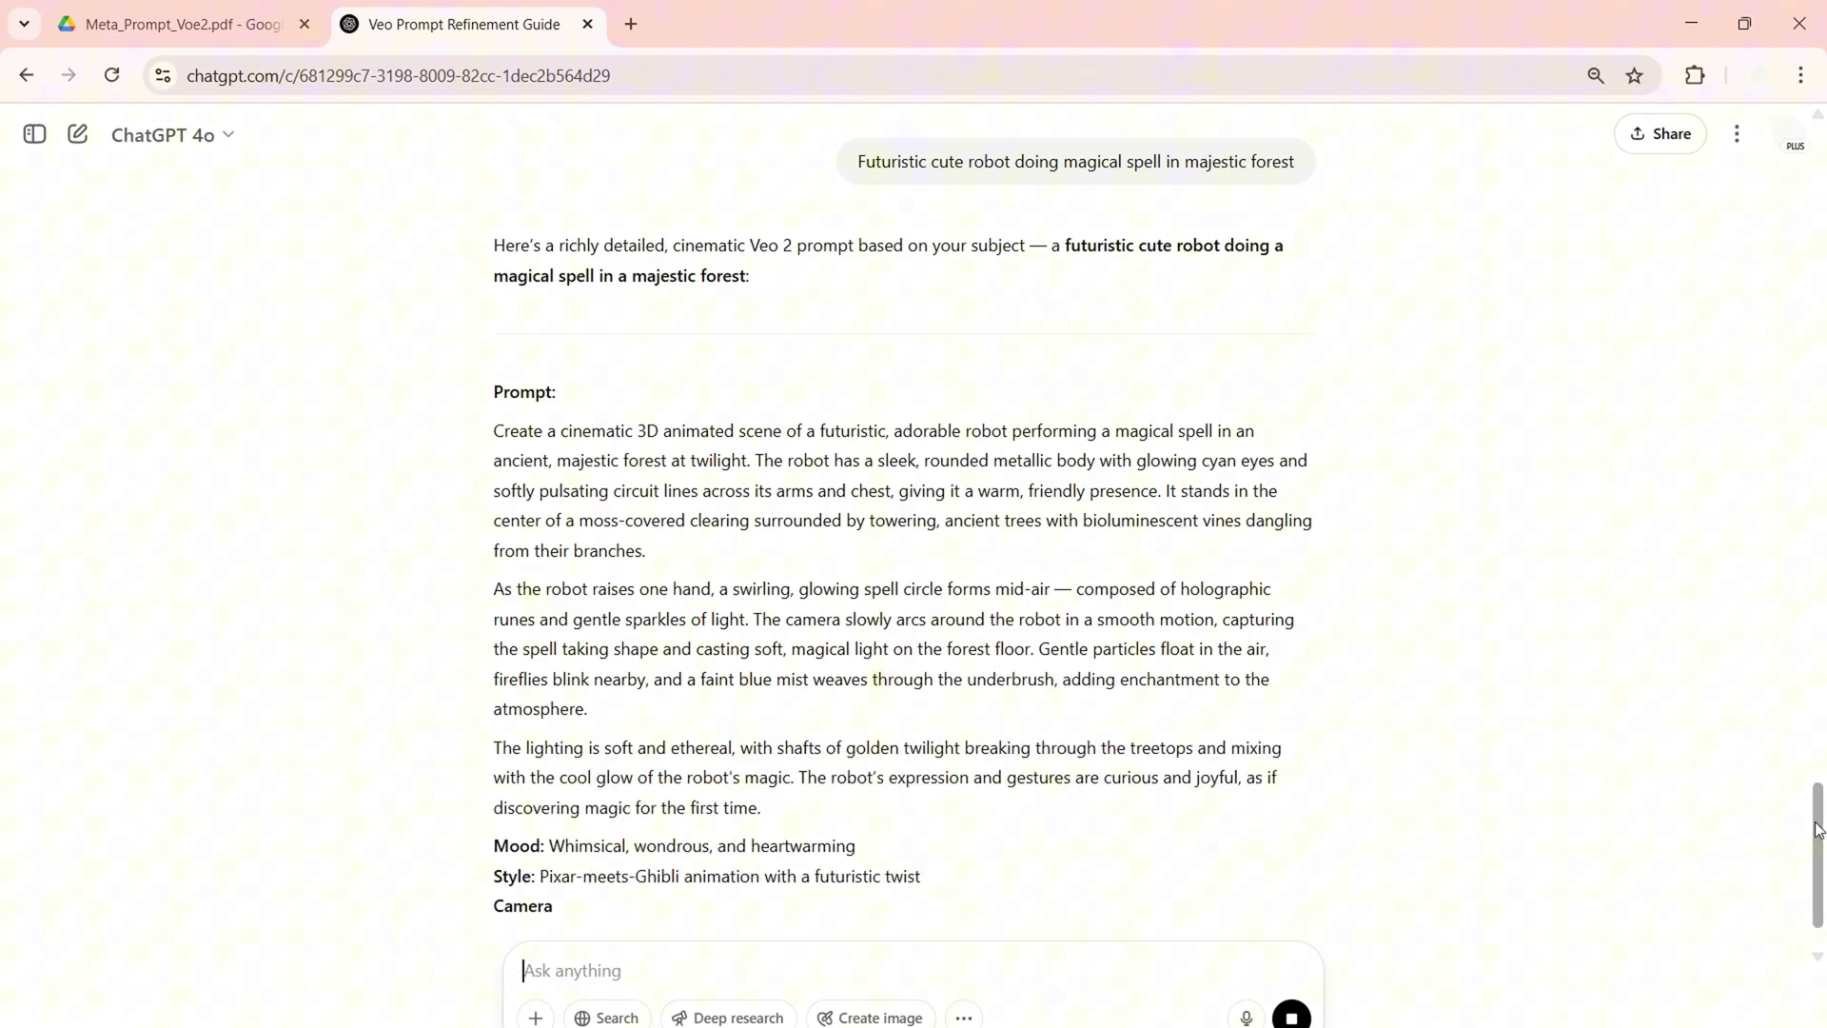
# Paste ChatGPT's three robot prompt paragraphs into AI Studio's video description box
pyautogui.scroll(-2, 1817, 826)
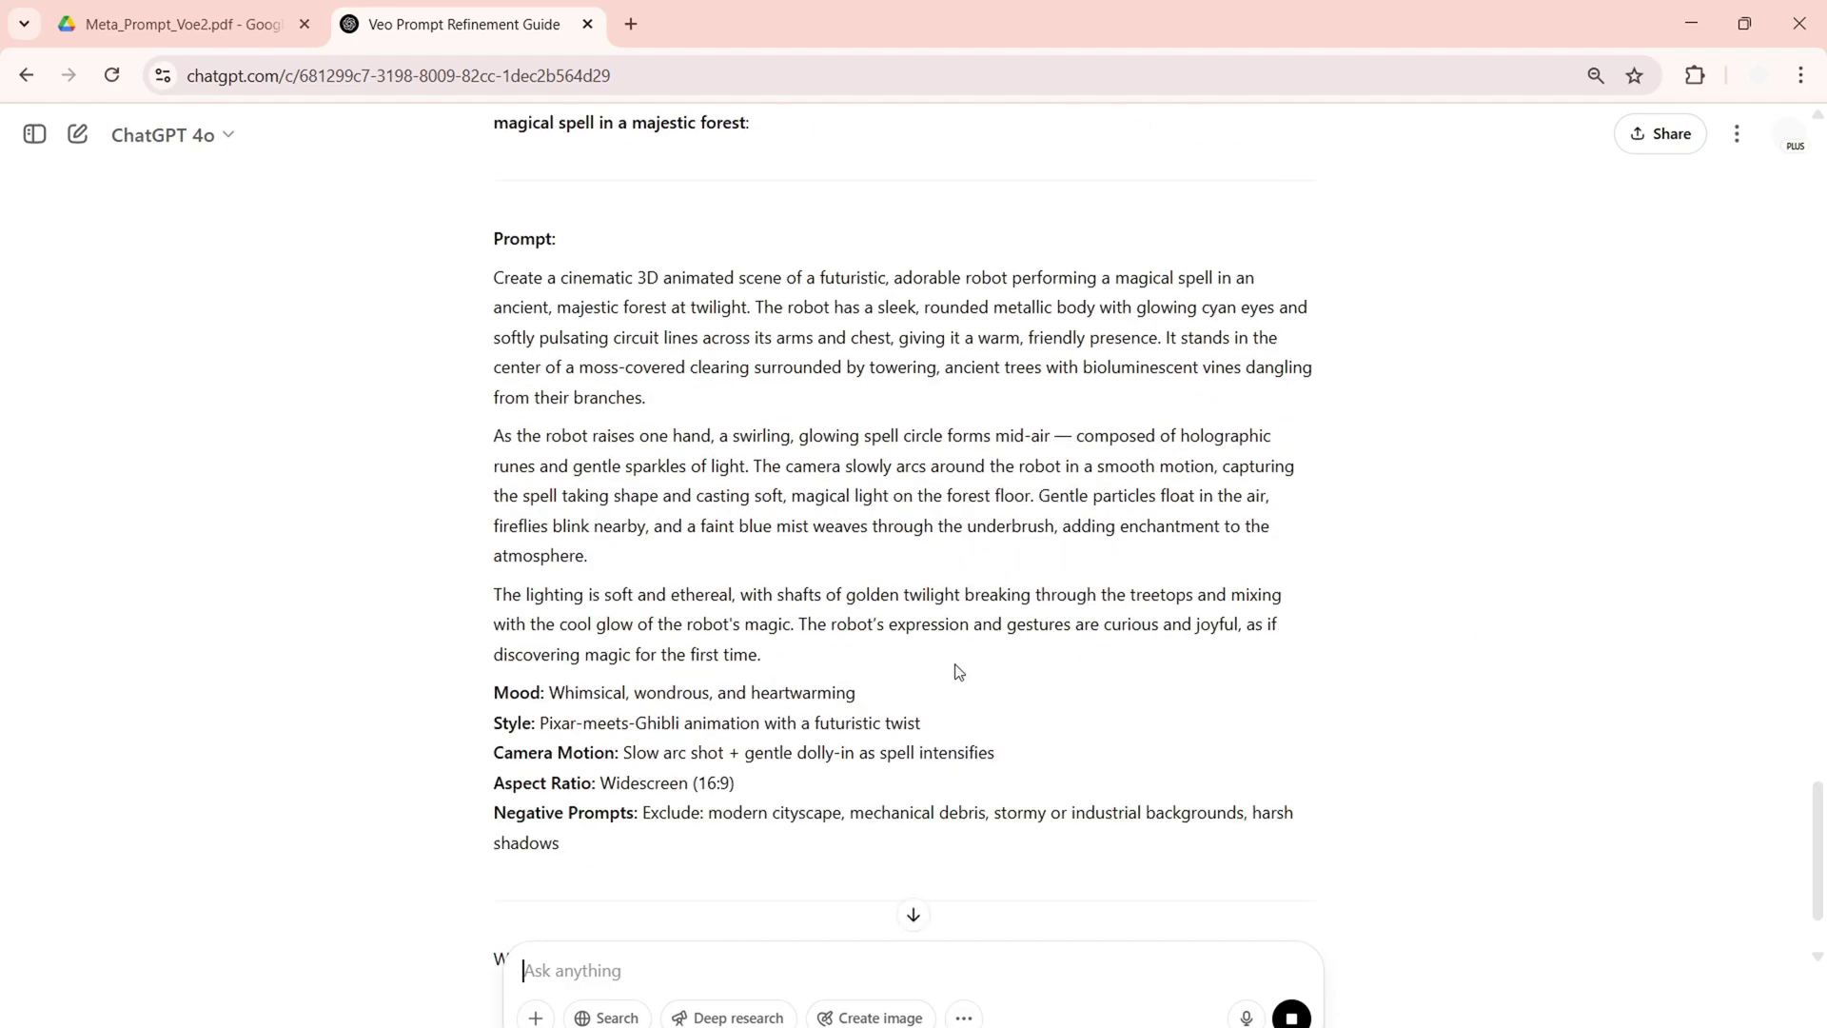
pyautogui.moveTo(496, 270); pyautogui.dragTo(797, 656)
pyautogui.hotkey('ctrl', 'c')
pyautogui.hotkey('alt', 'Tab')
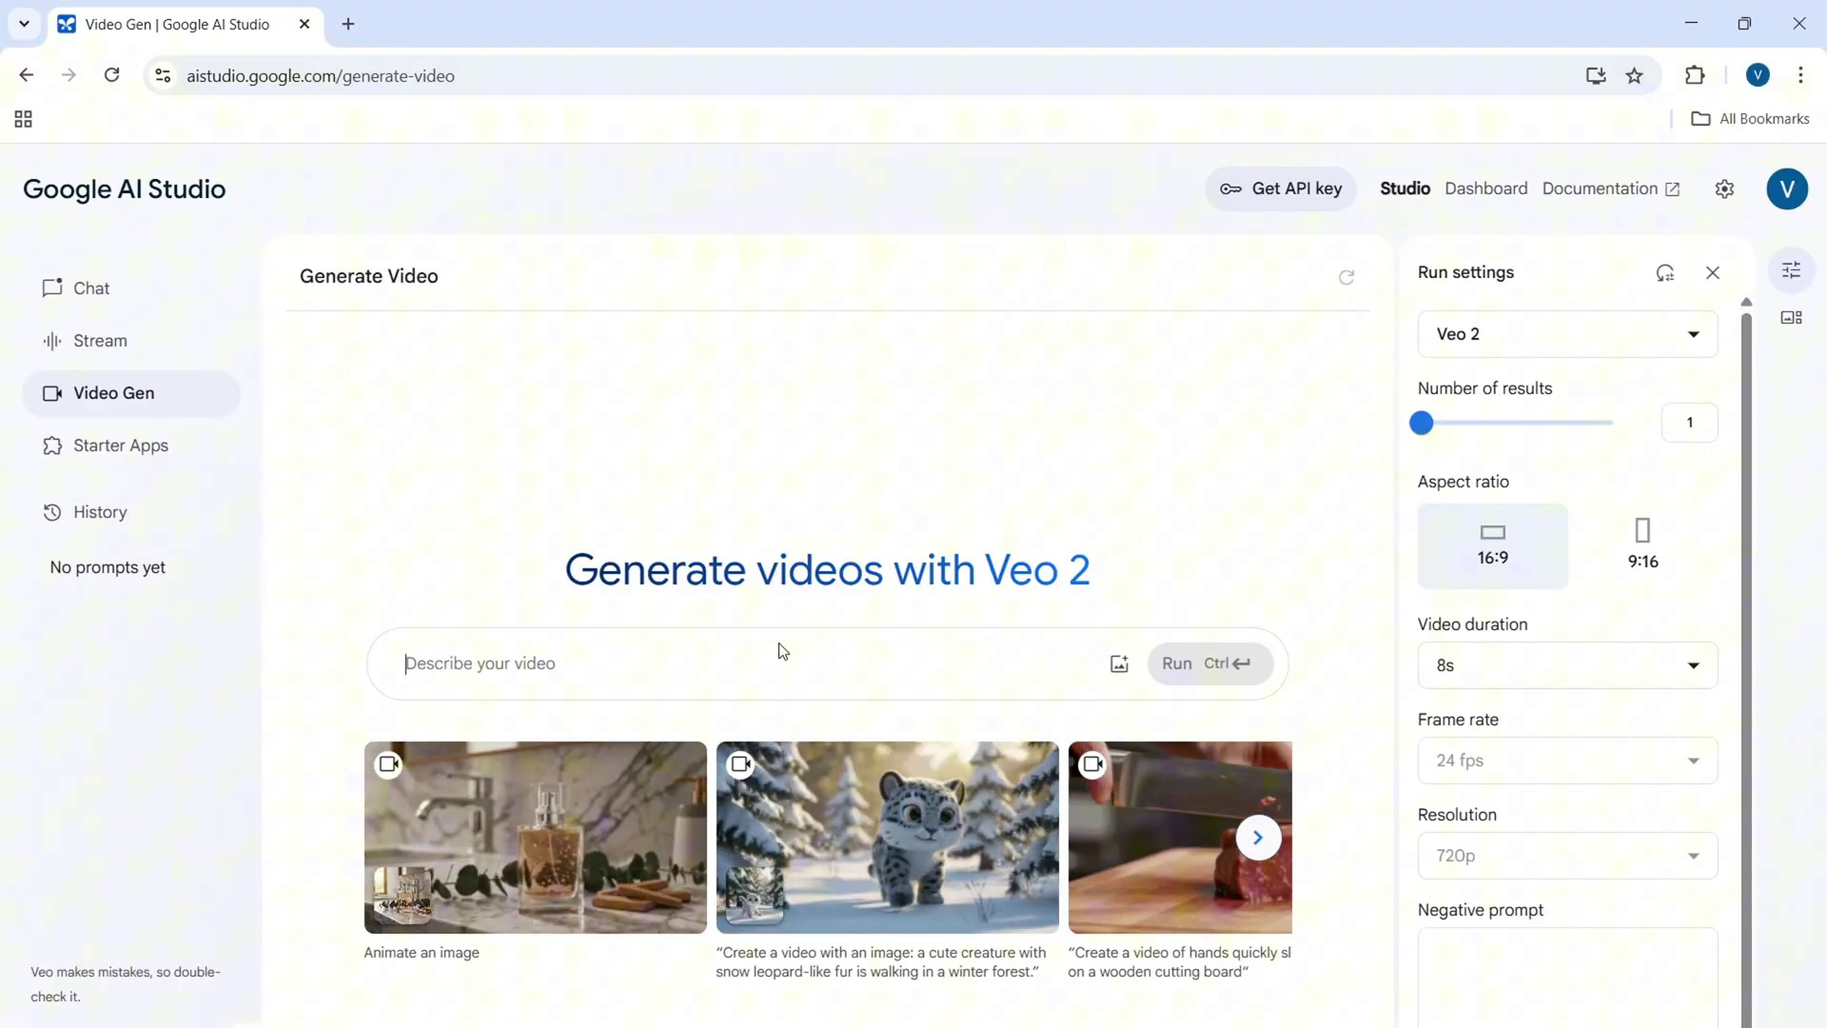
pyautogui.click(549, 658)
pyautogui.hotkey('ctrl', 'v')
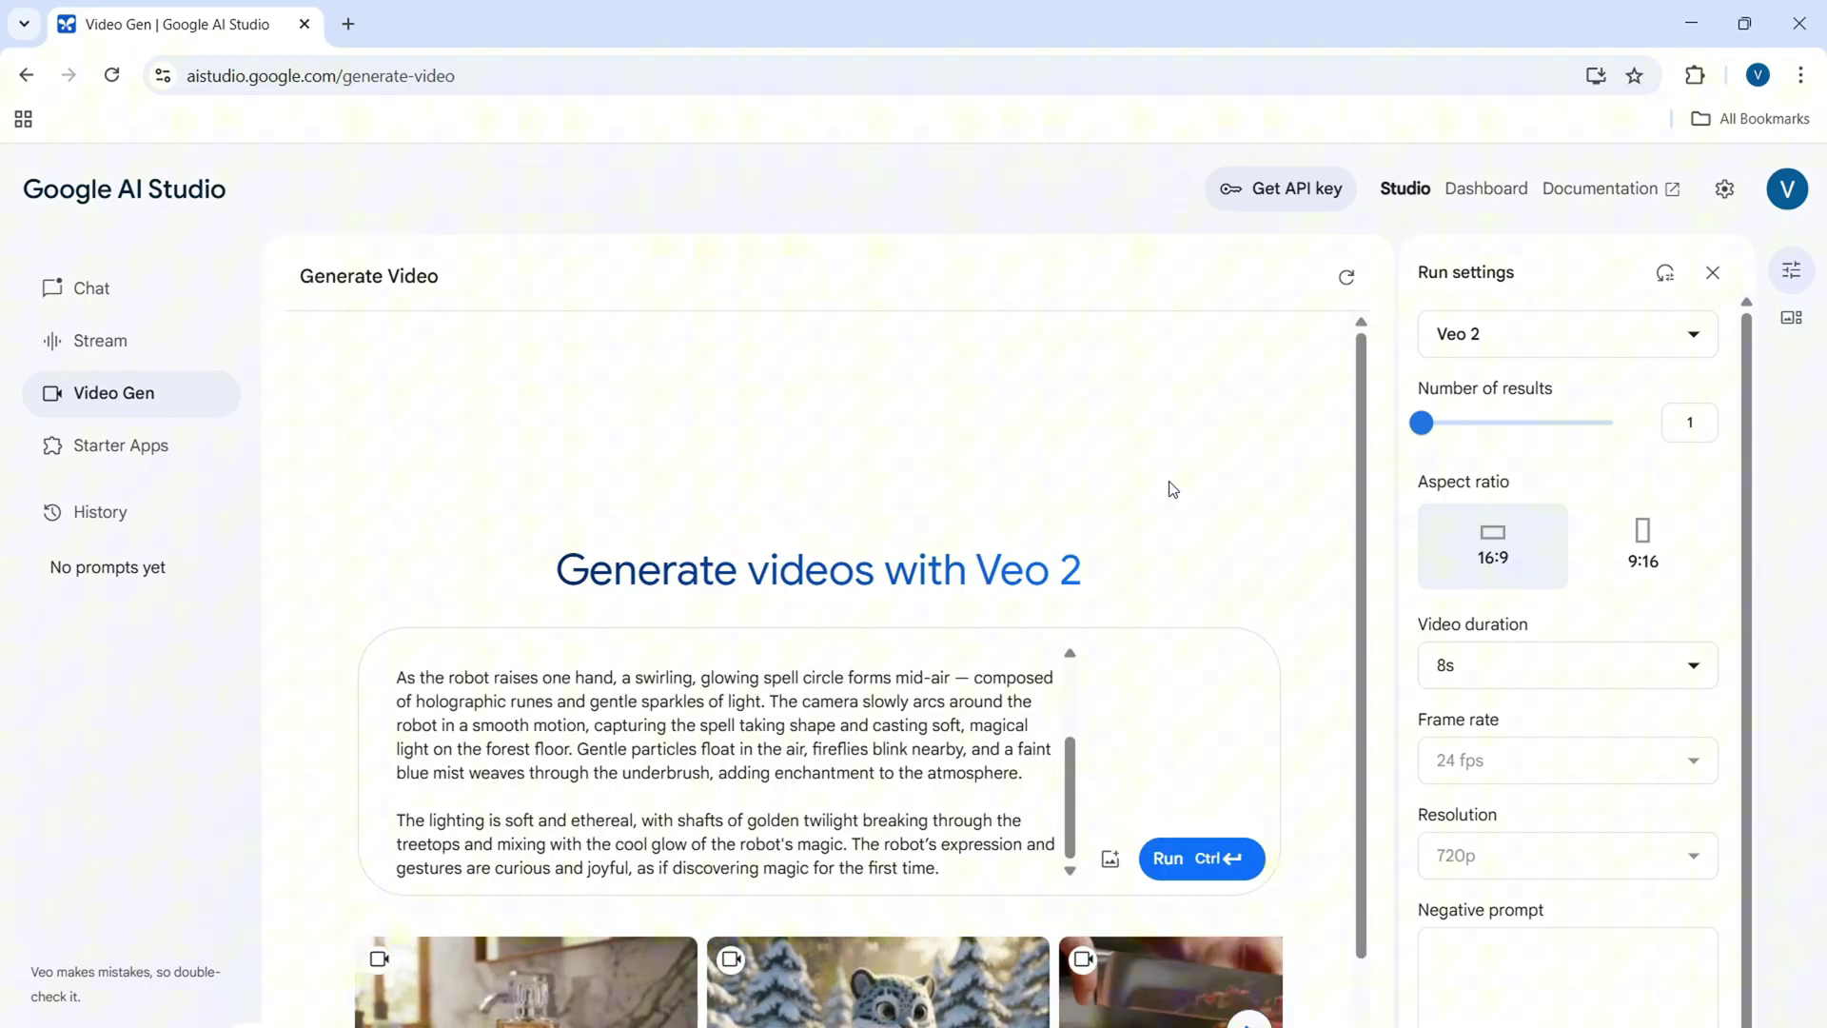
# Paste the Negative Prompts list into the negative prompt field and run the robot video
pyautogui.hotkey('alt', 'Tab')
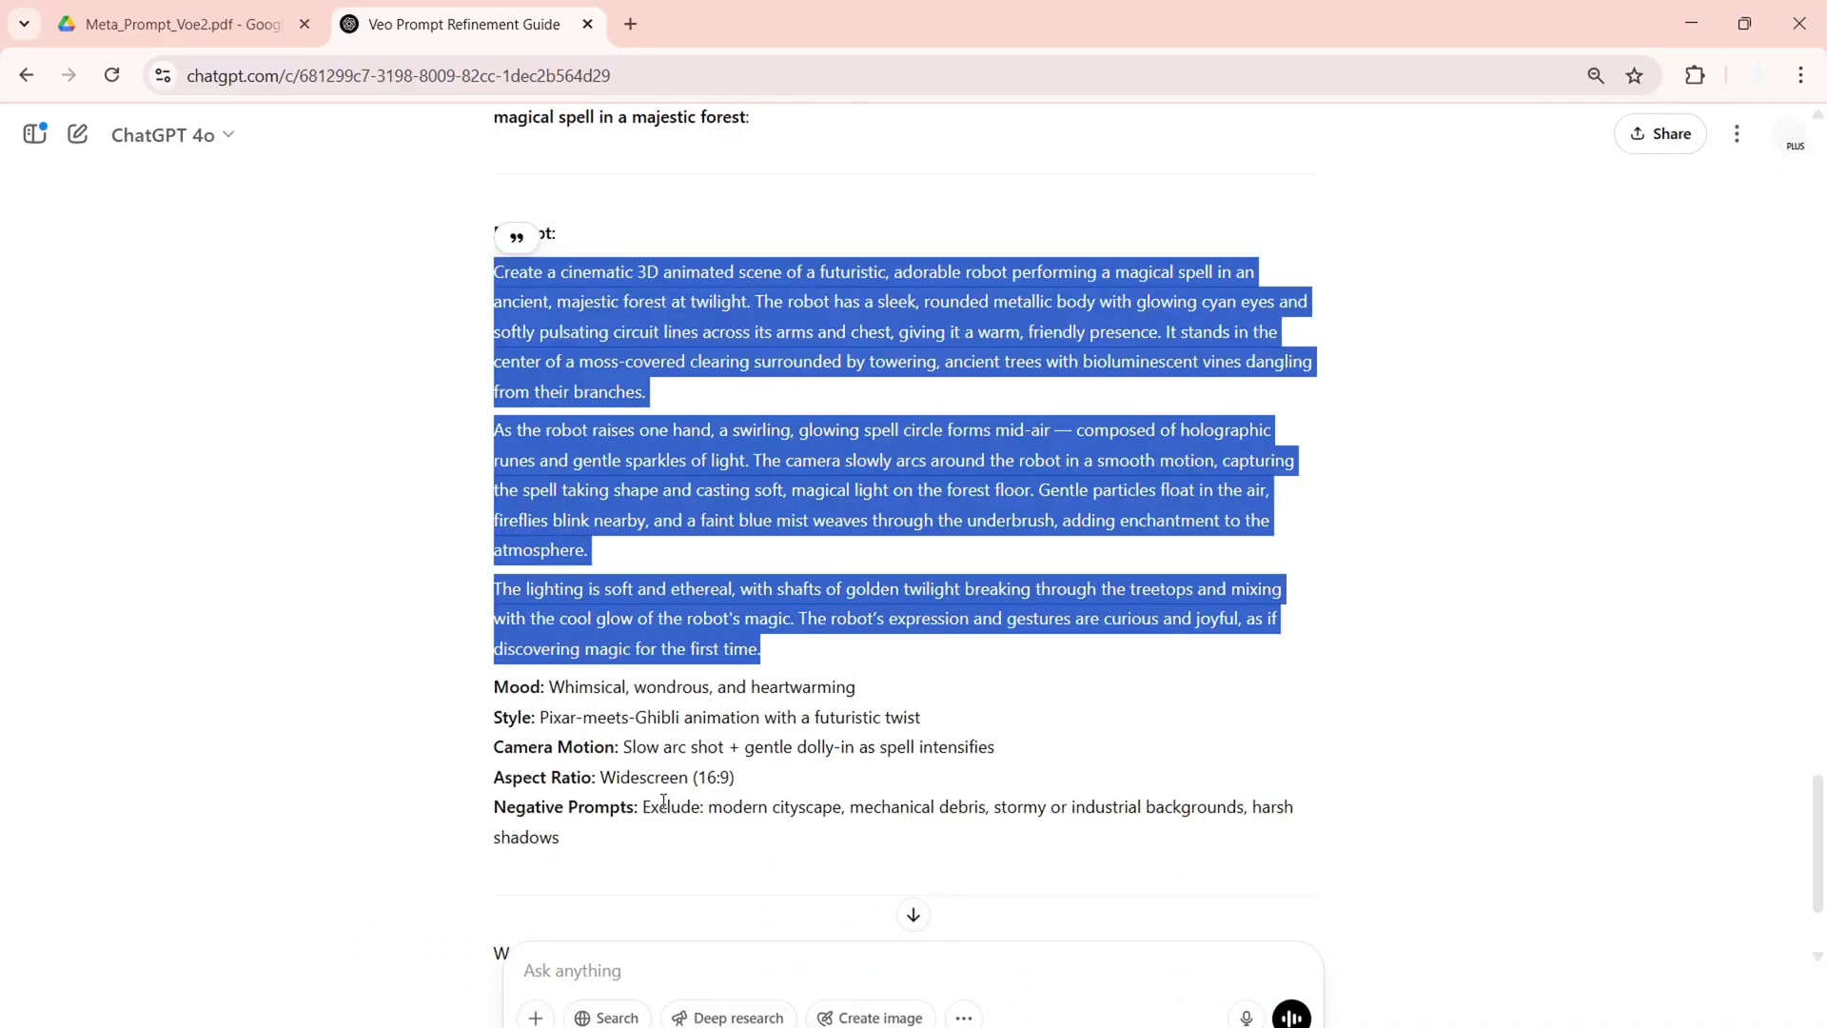
pyautogui.moveTo(709, 807); pyautogui.dragTo(740, 852)
pyautogui.hotkey('ctrl', 'c')
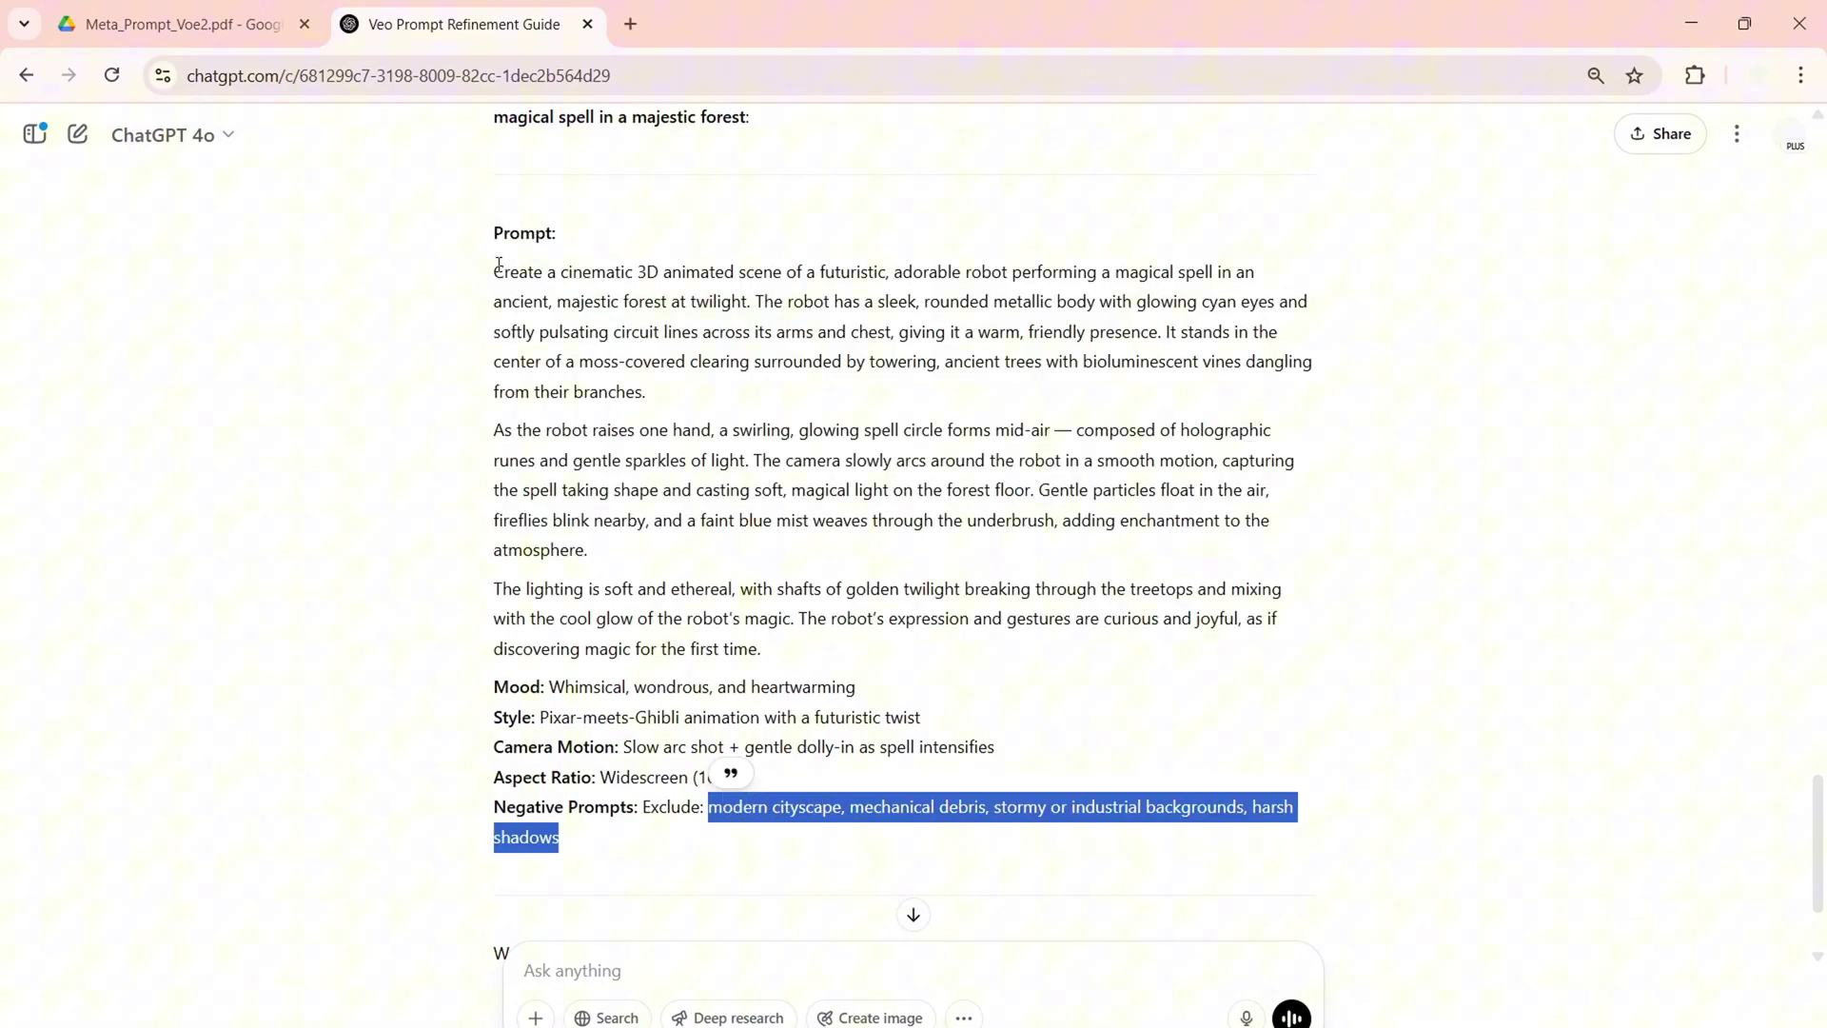
pyautogui.moveTo(498, 273); pyautogui.dragTo(784, 655)
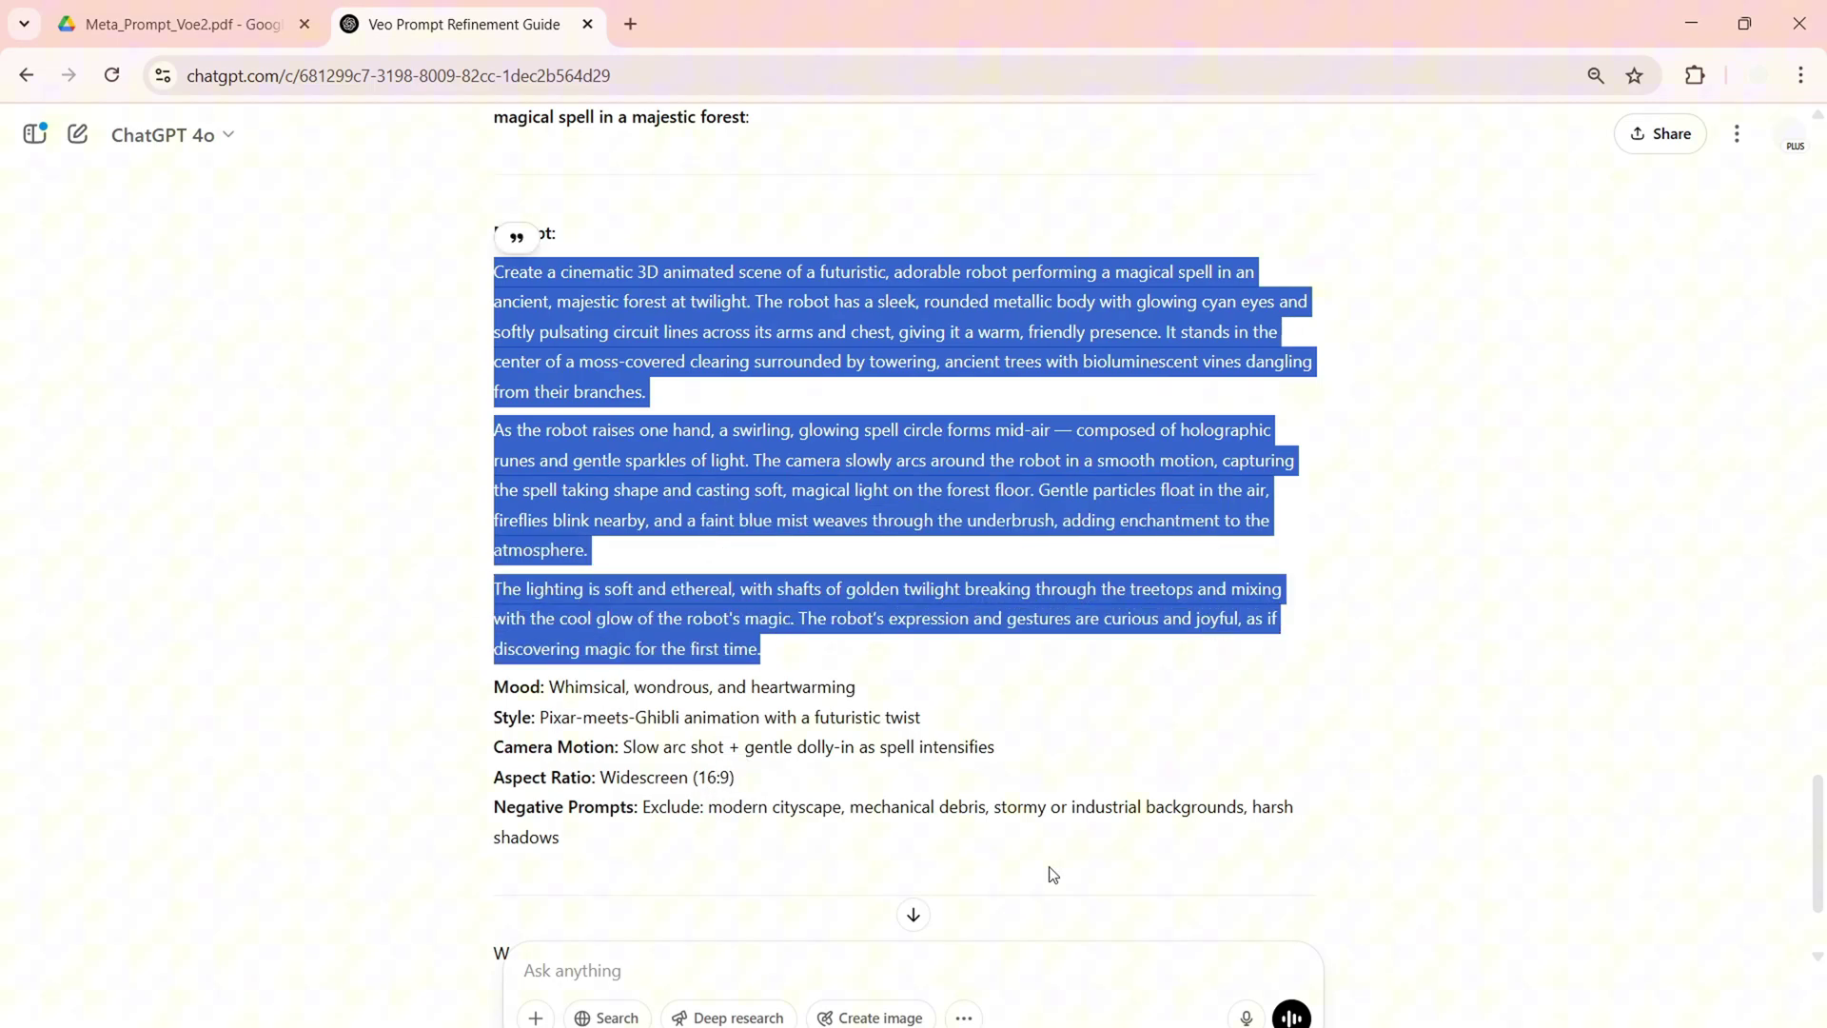
pyautogui.hotkey('alt', 'Tab')
pyautogui.click(1519, 966)
pyautogui.hotkey('ctrl', 'v')
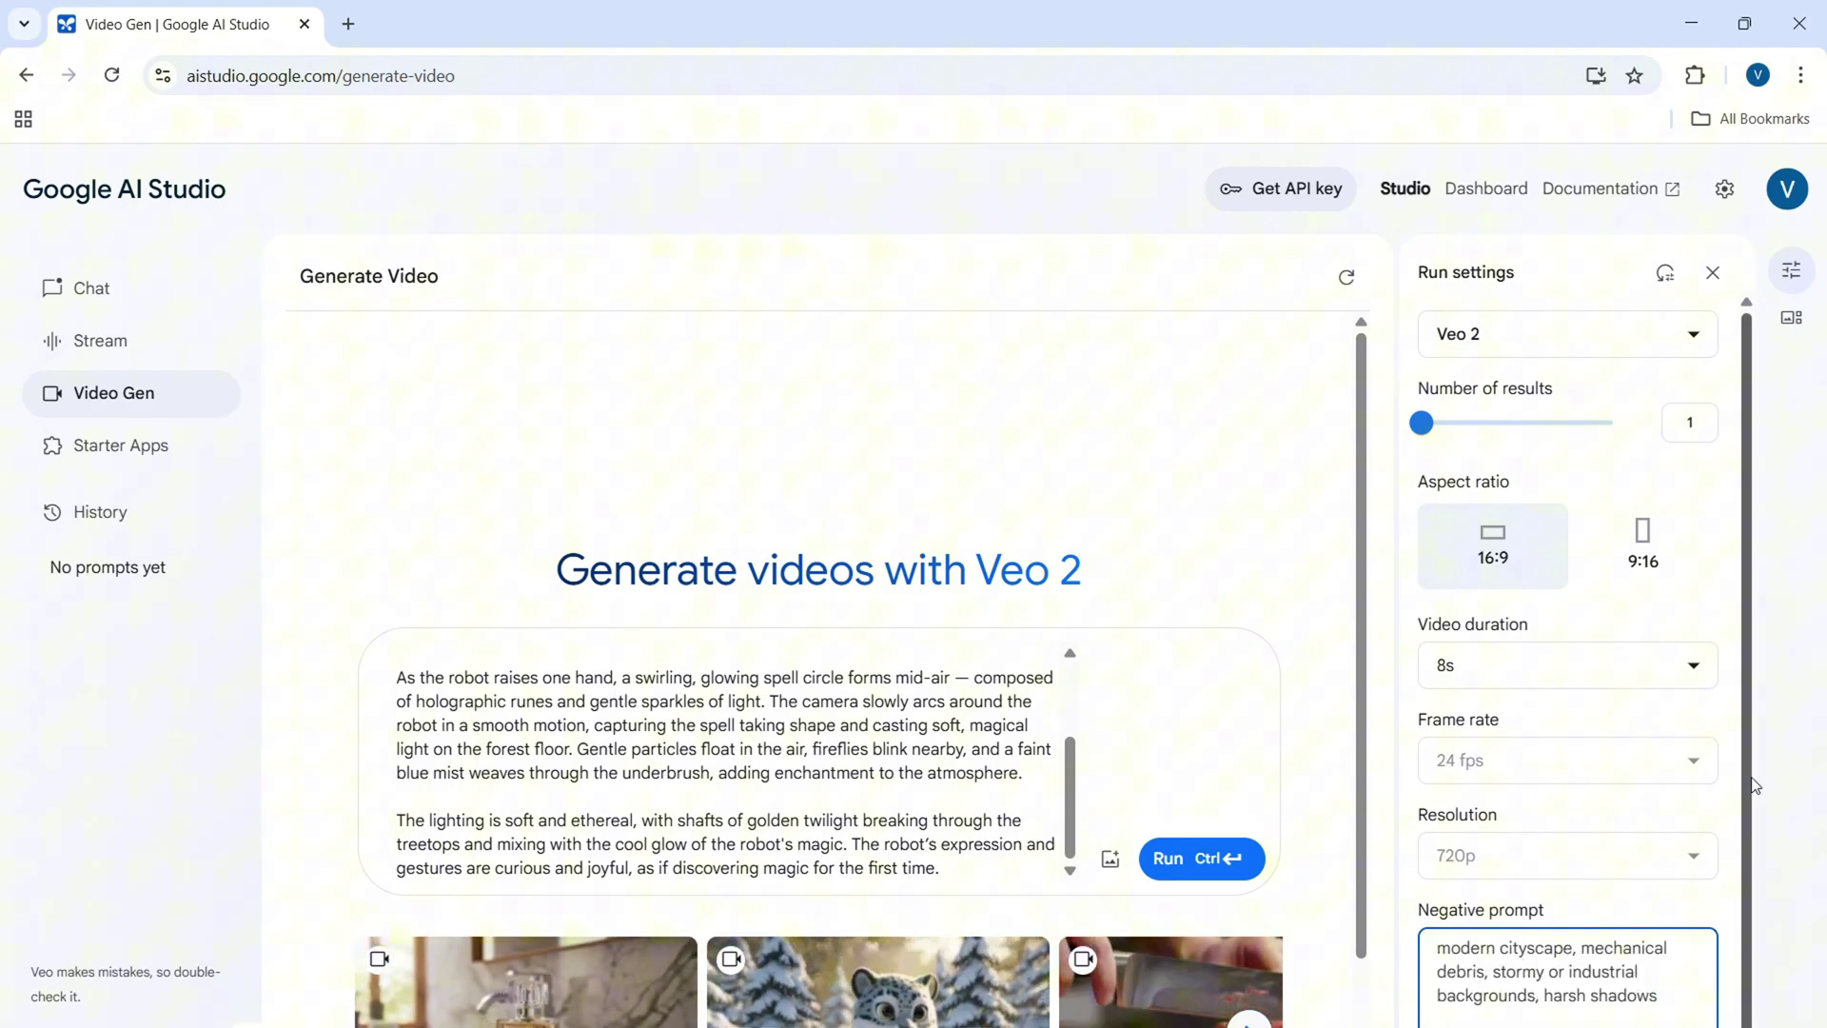
pyautogui.scroll(-1, 1753, 785)
pyautogui.moveTo(1492, 963); pyautogui.dragTo(1659, 988)
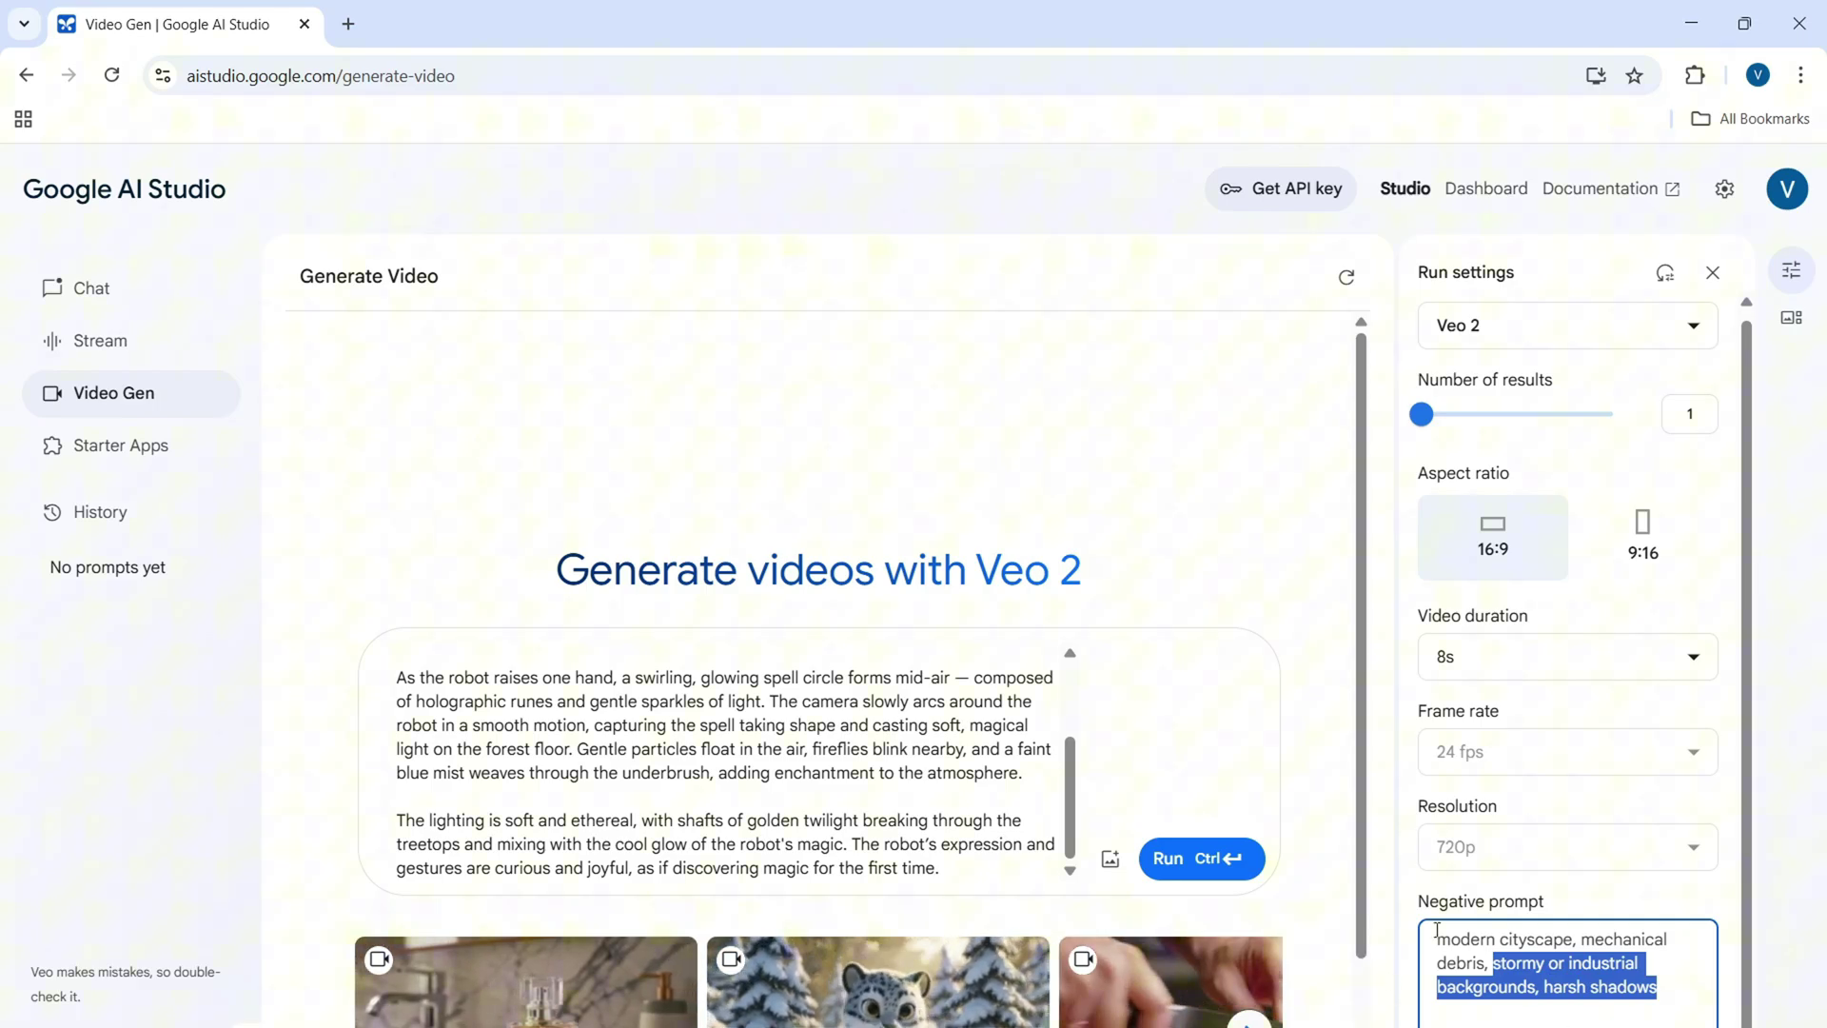
pyautogui.click(1185, 858)
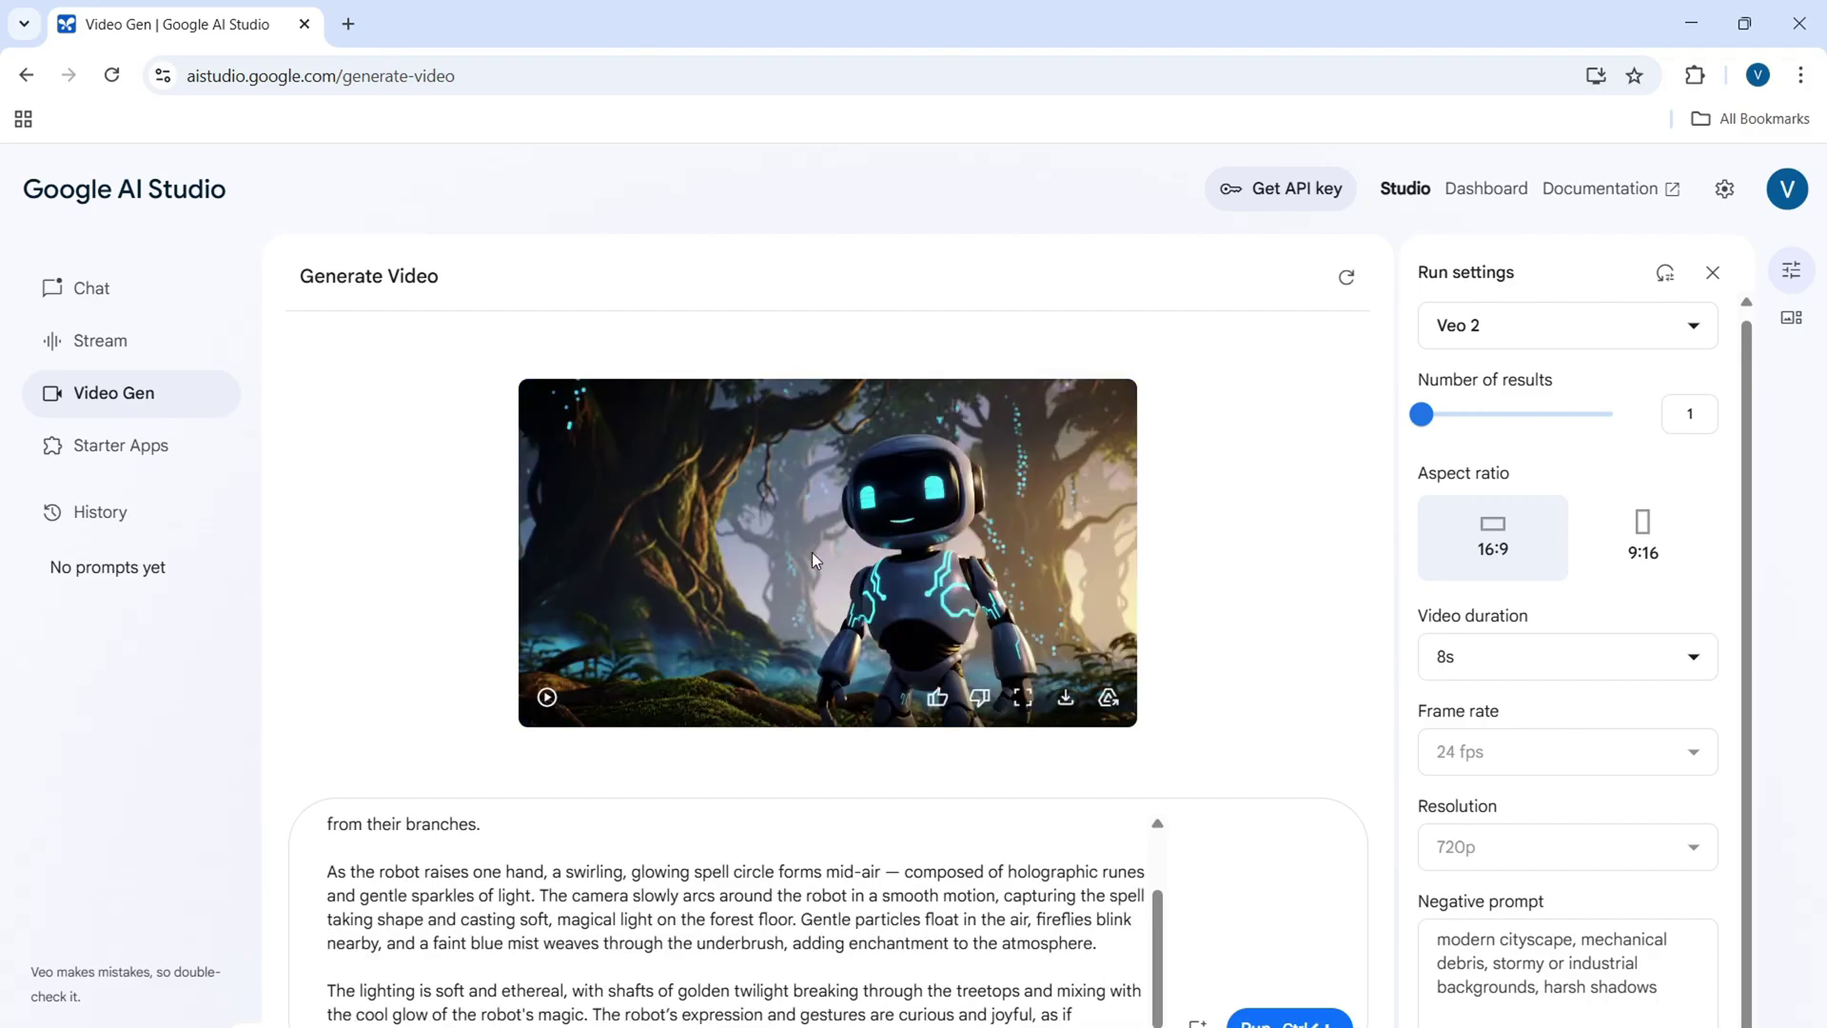
pyautogui.click(545, 699)
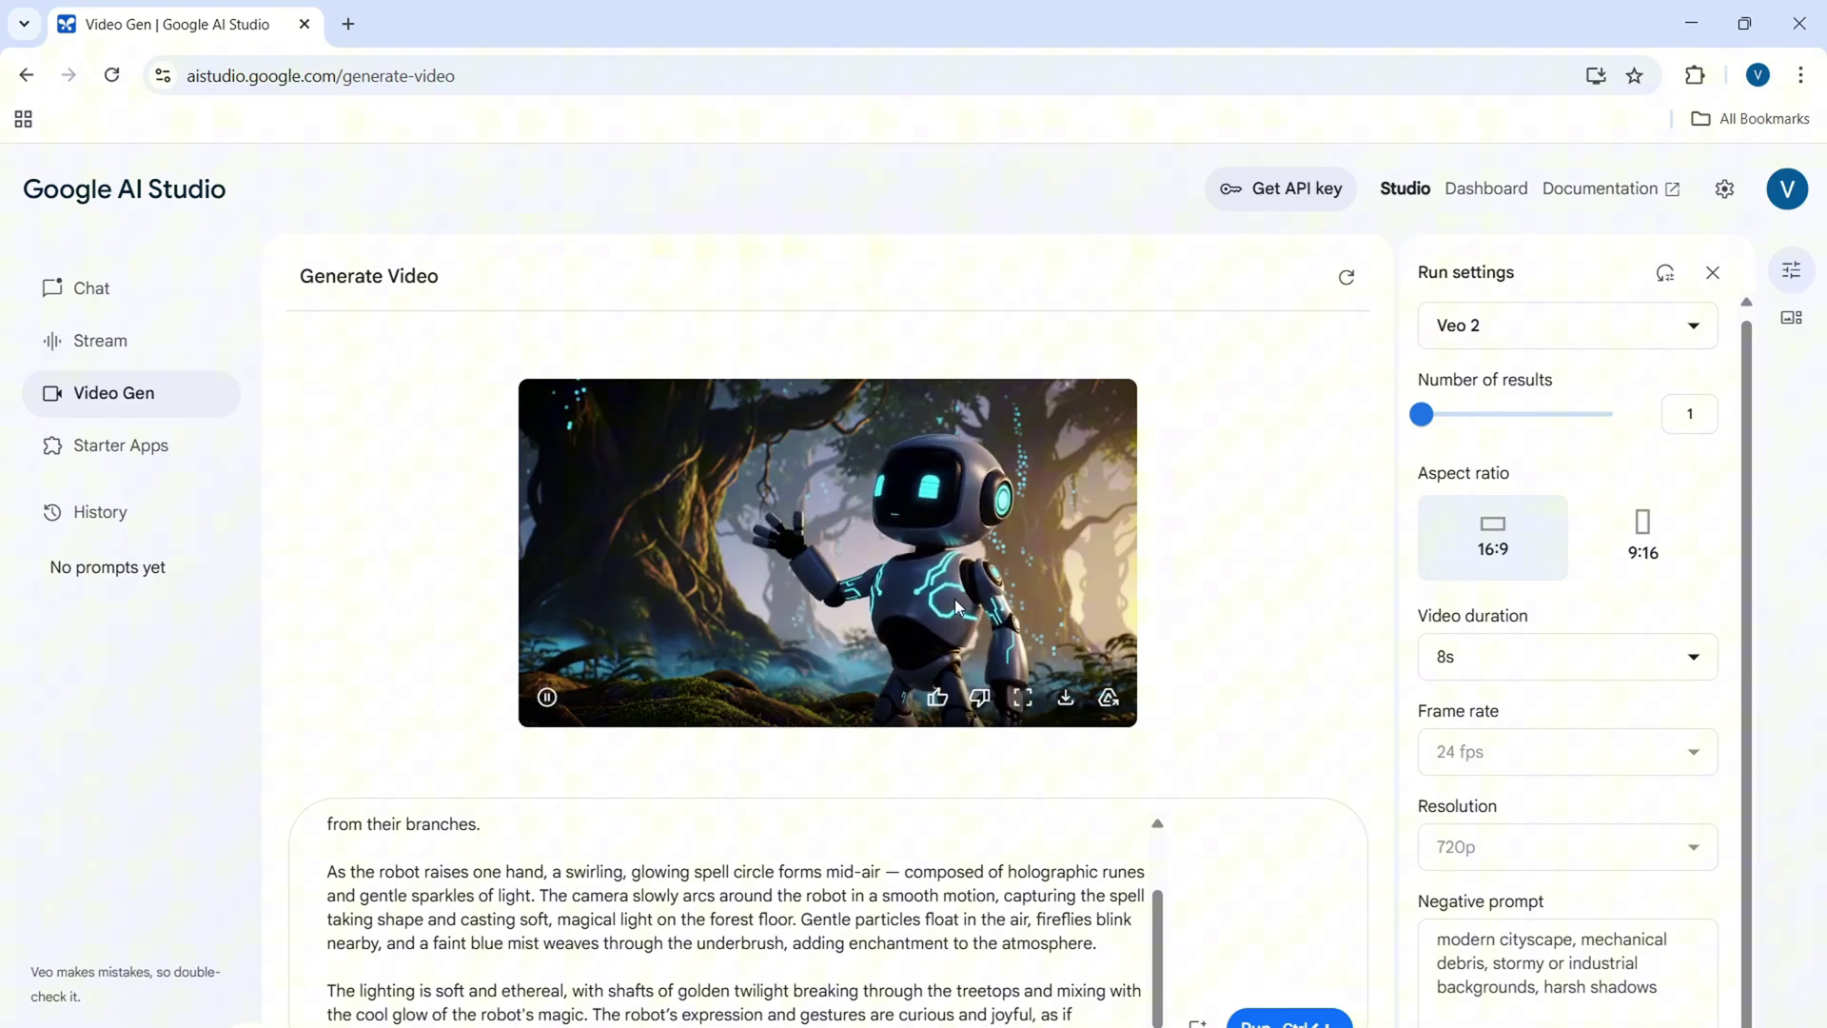
pyautogui.click(1024, 709)
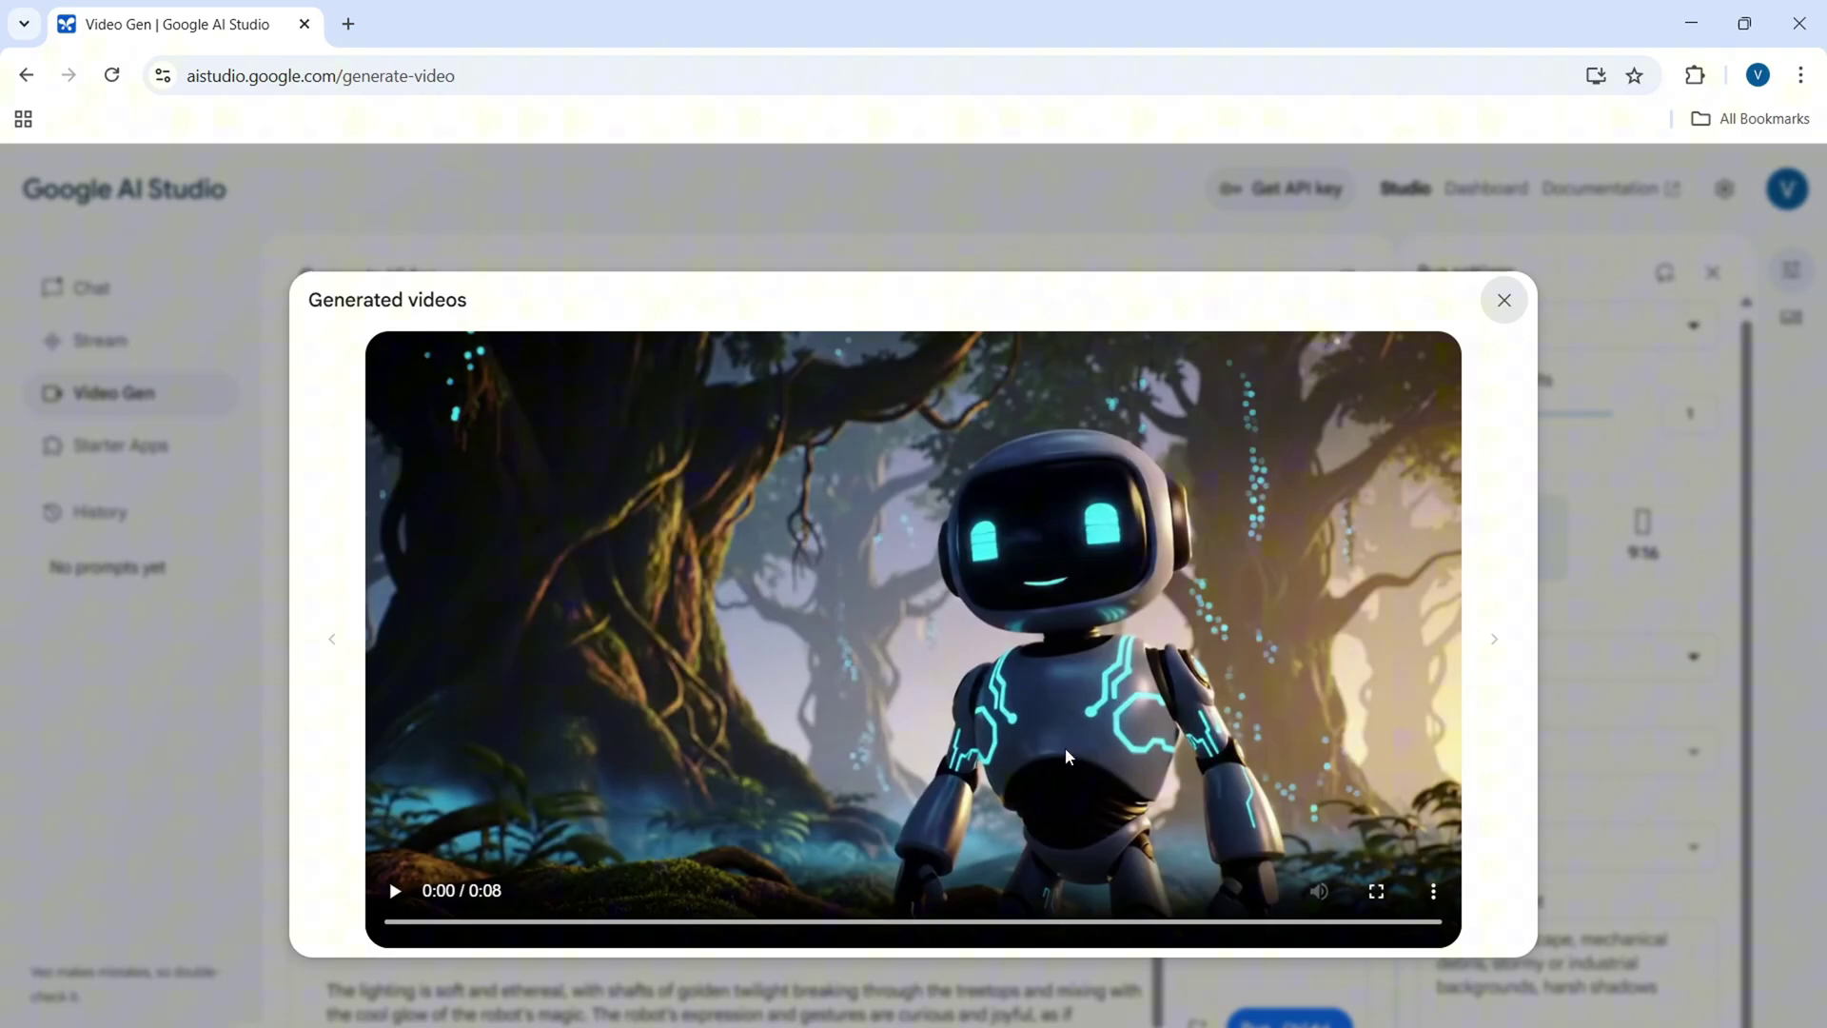
pyautogui.click(394, 891)
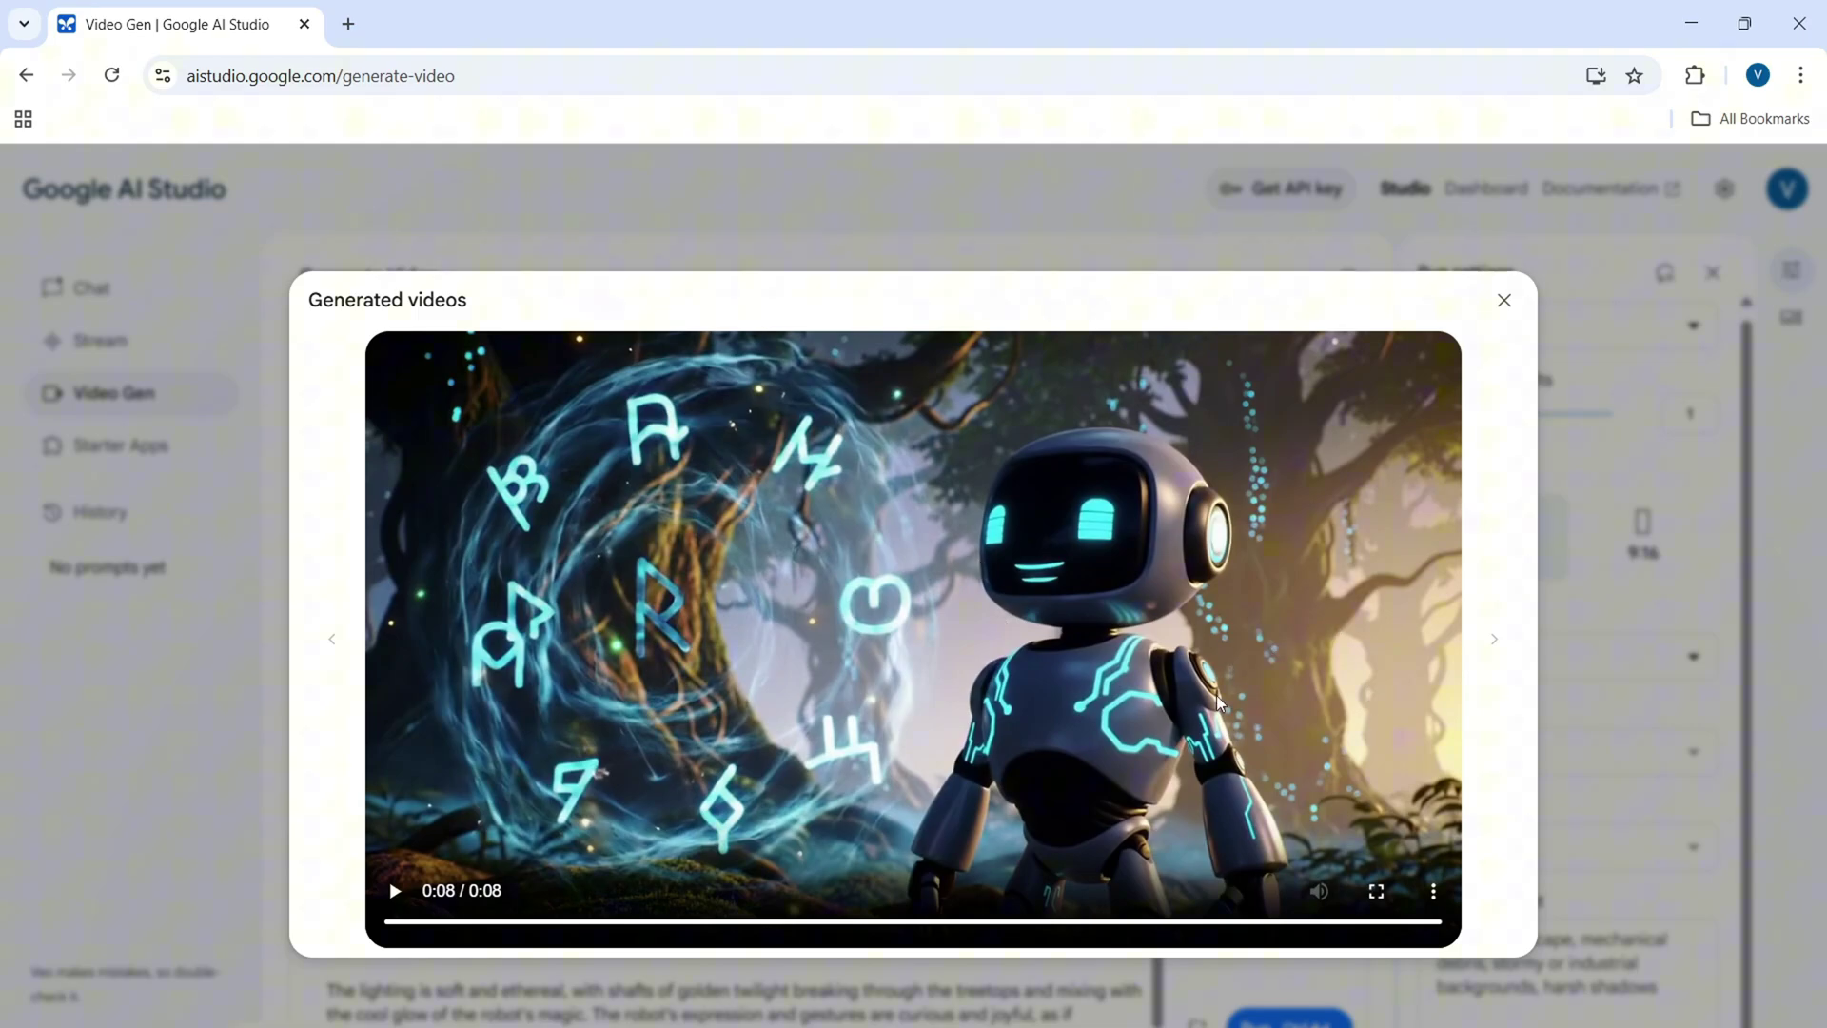
pyautogui.click(394, 890)
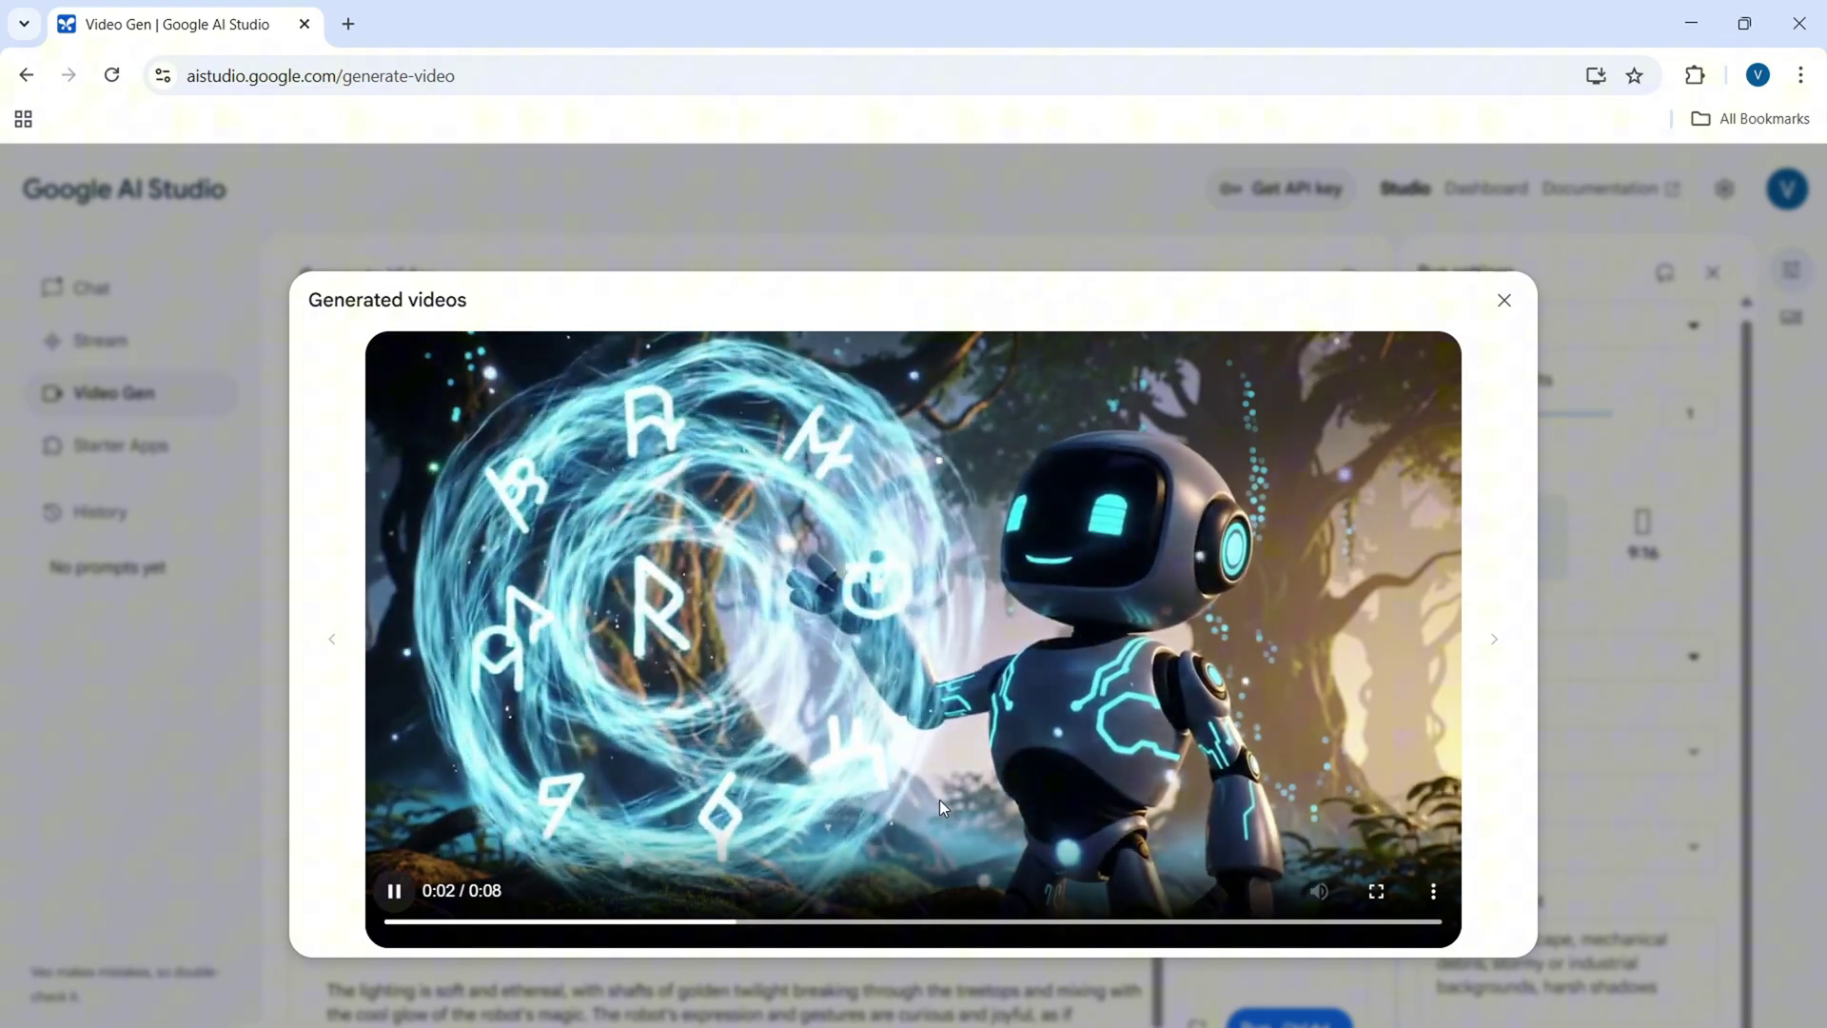
# Ask ChatGPT for a prompt: 'A cute furry dog in 3D style playing in the garden'
pyautogui.click(1504, 300)
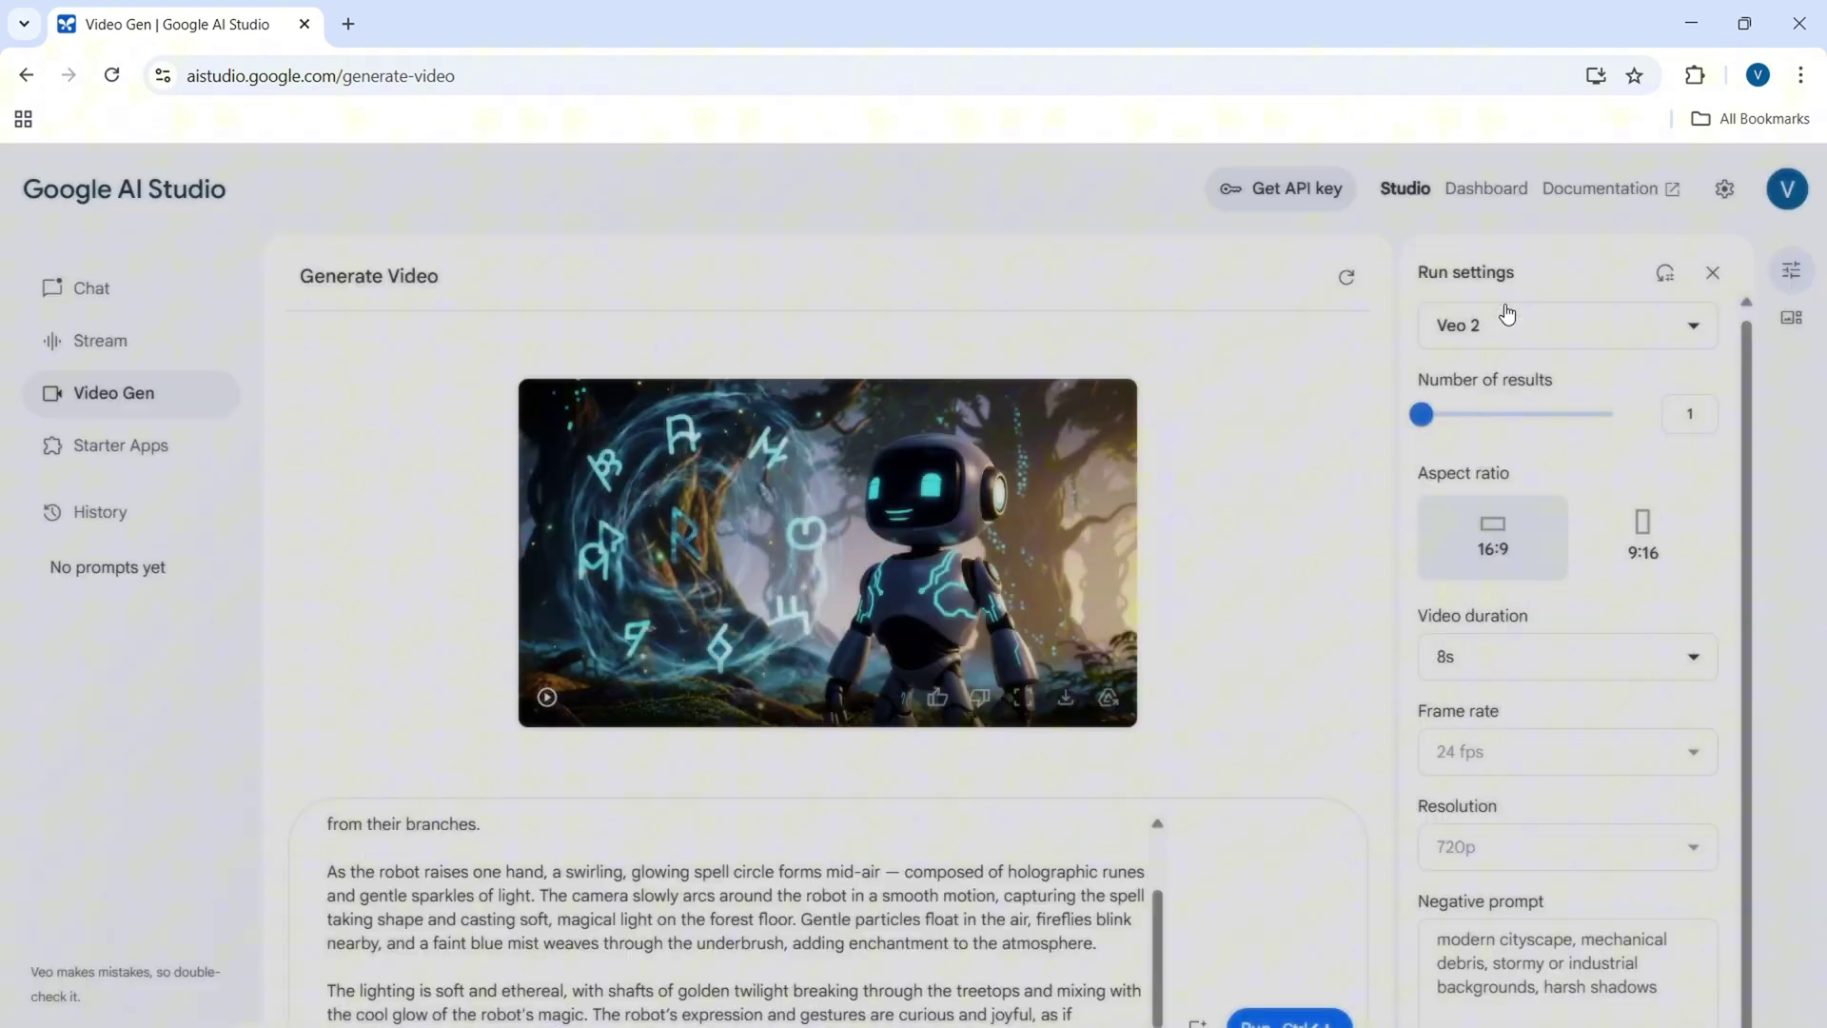
pyautogui.hotkey('alt', 'Tab')
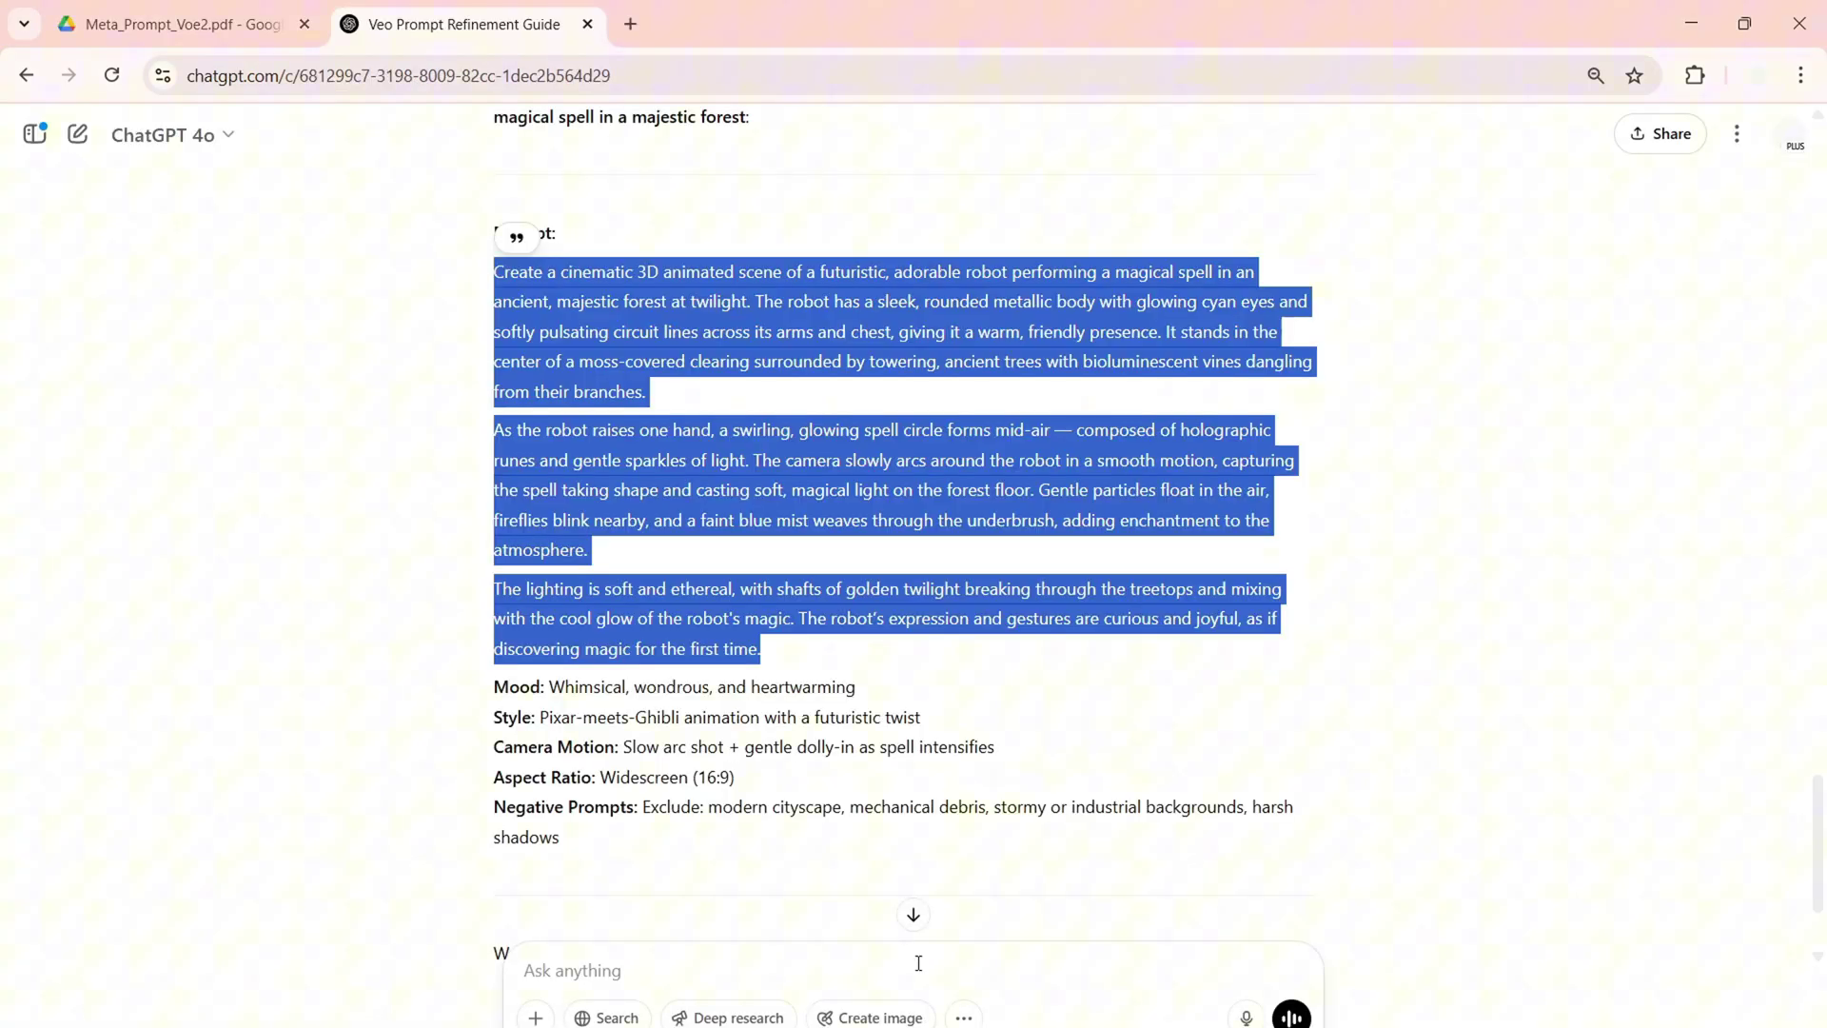
pyautogui.click(853, 977)
pyautogui.write('A cute fu')
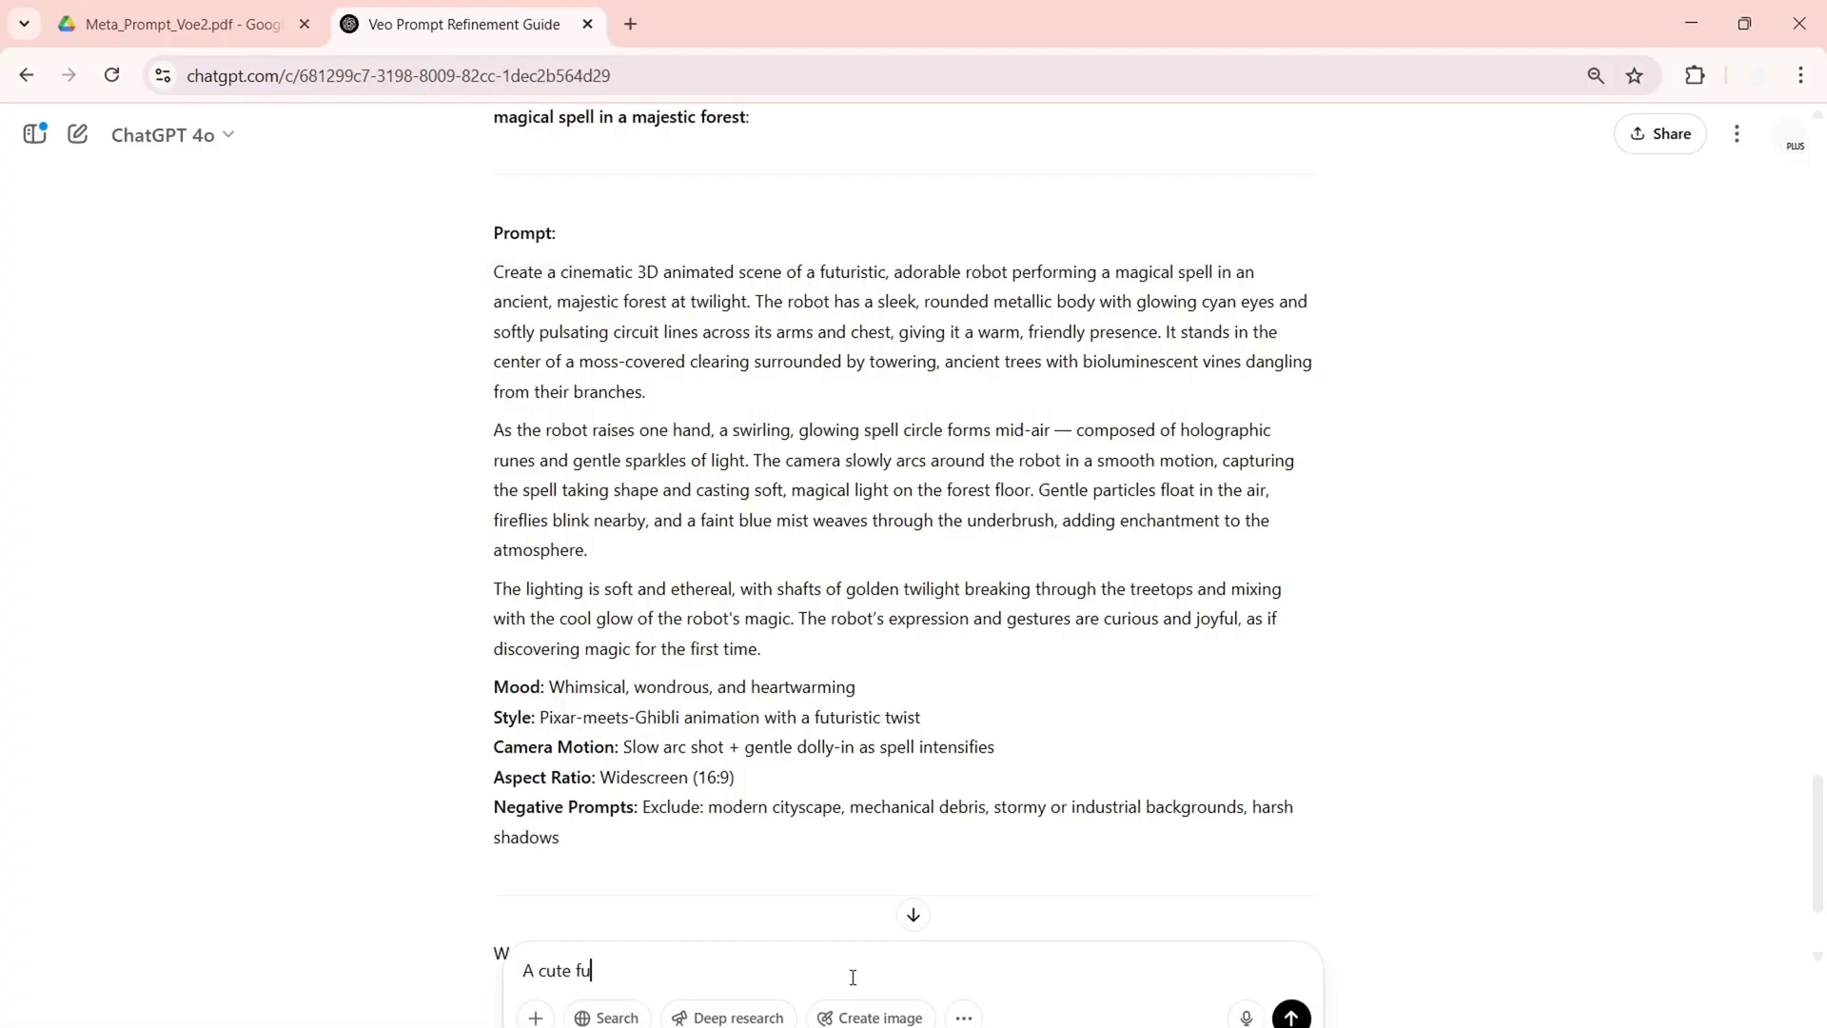
pyautogui.write('rry dog in 3D style playing in the garden')
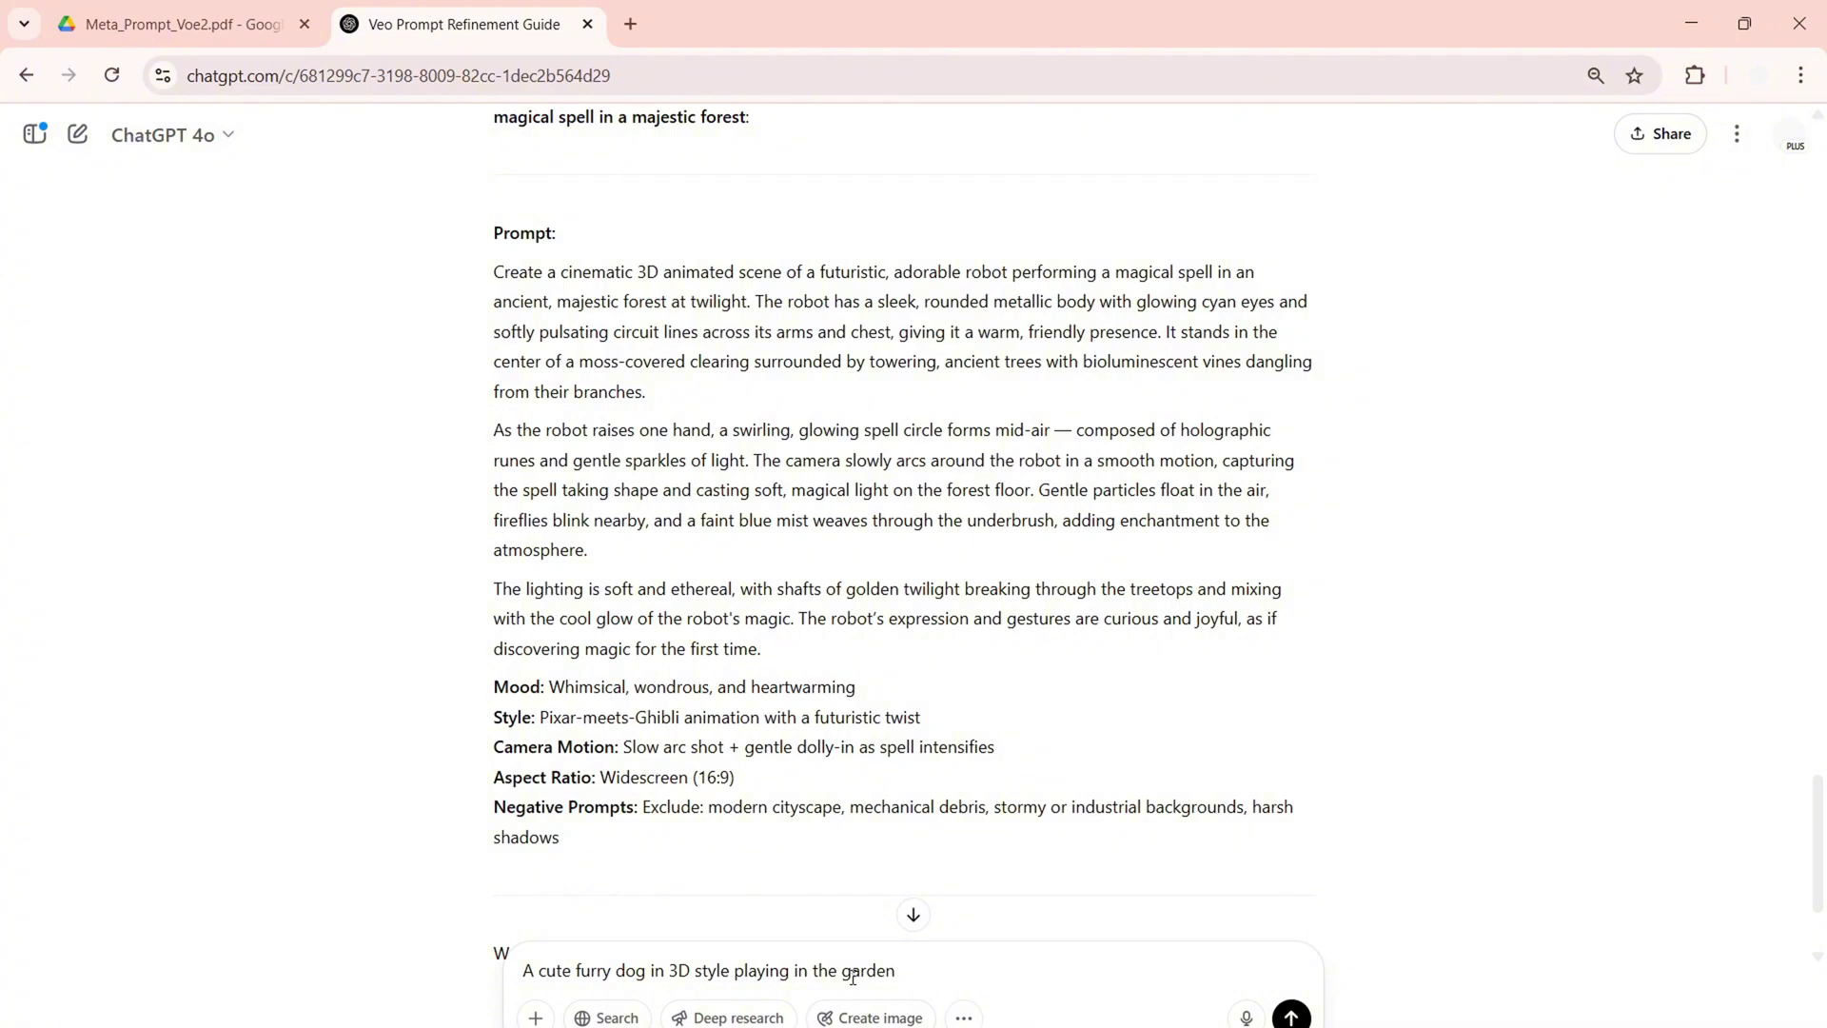
pyautogui.press('Return')
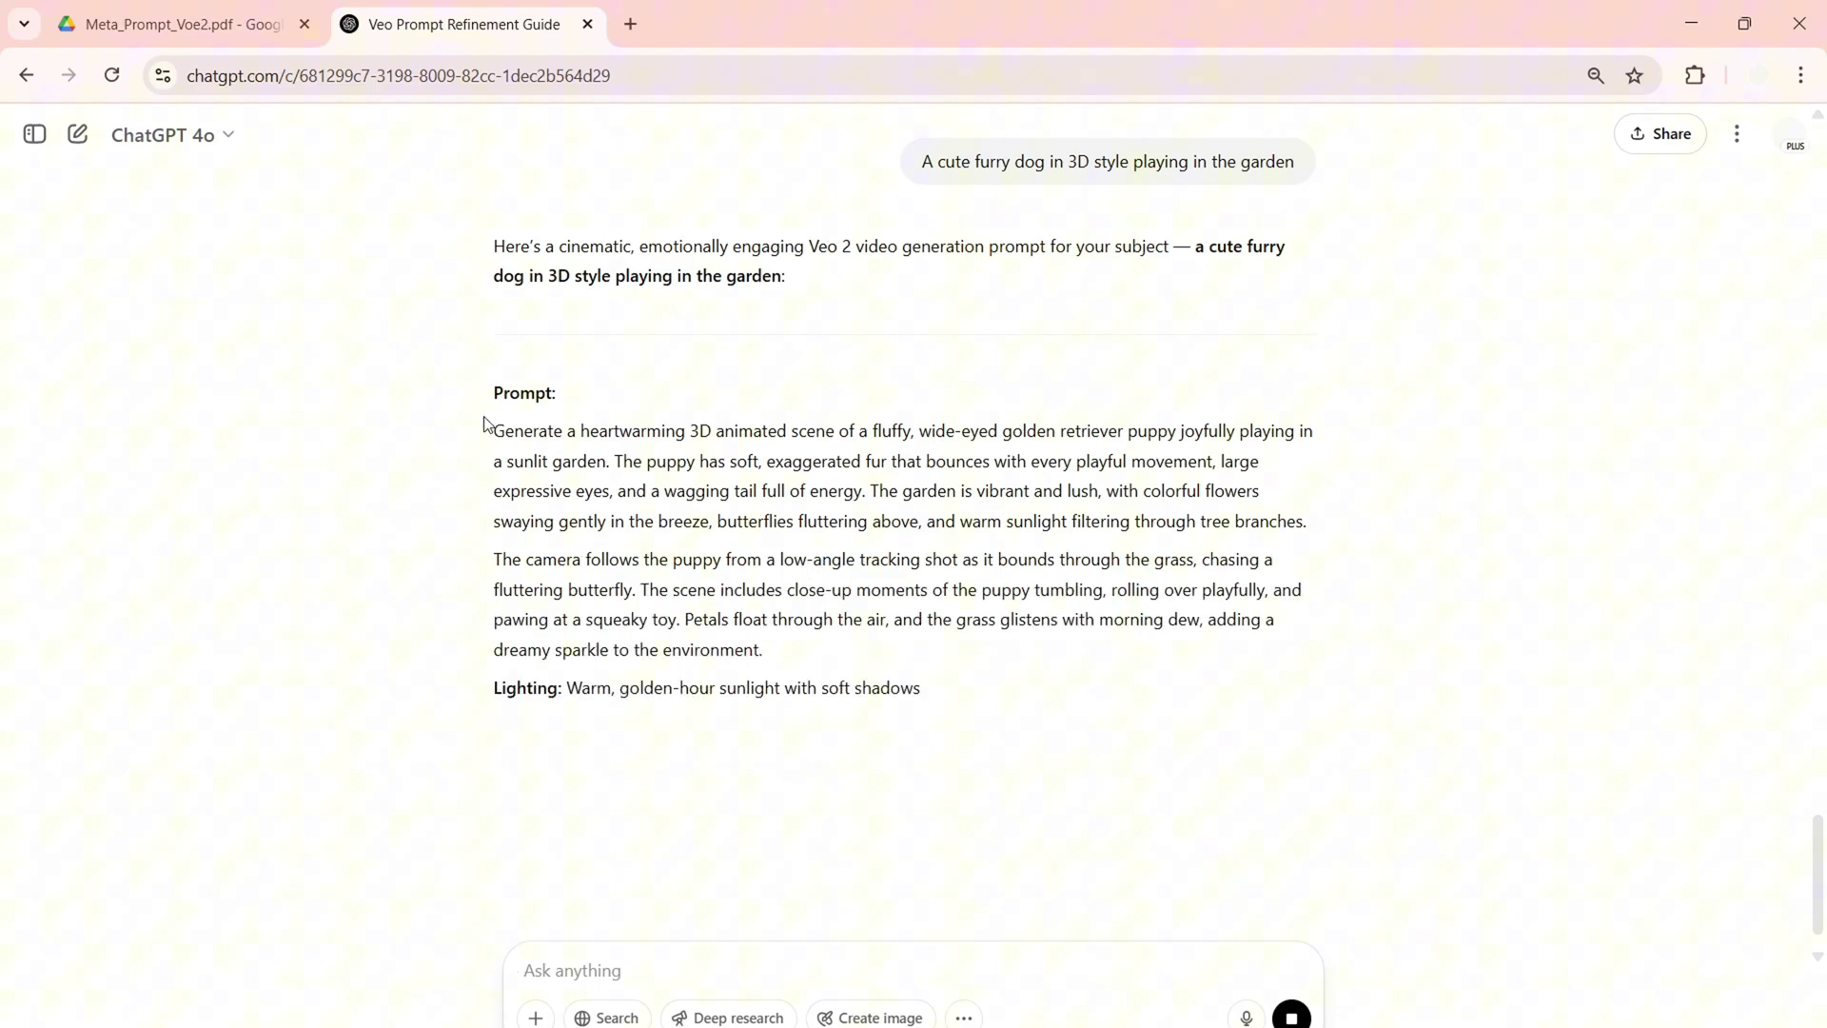
# Replace the old robot prompt in AI Studio with the two puppy prompt paragraphs
pyautogui.moveTo(493, 430); pyautogui.dragTo(825, 651)
pyautogui.hotkey('ctrl', 'c')
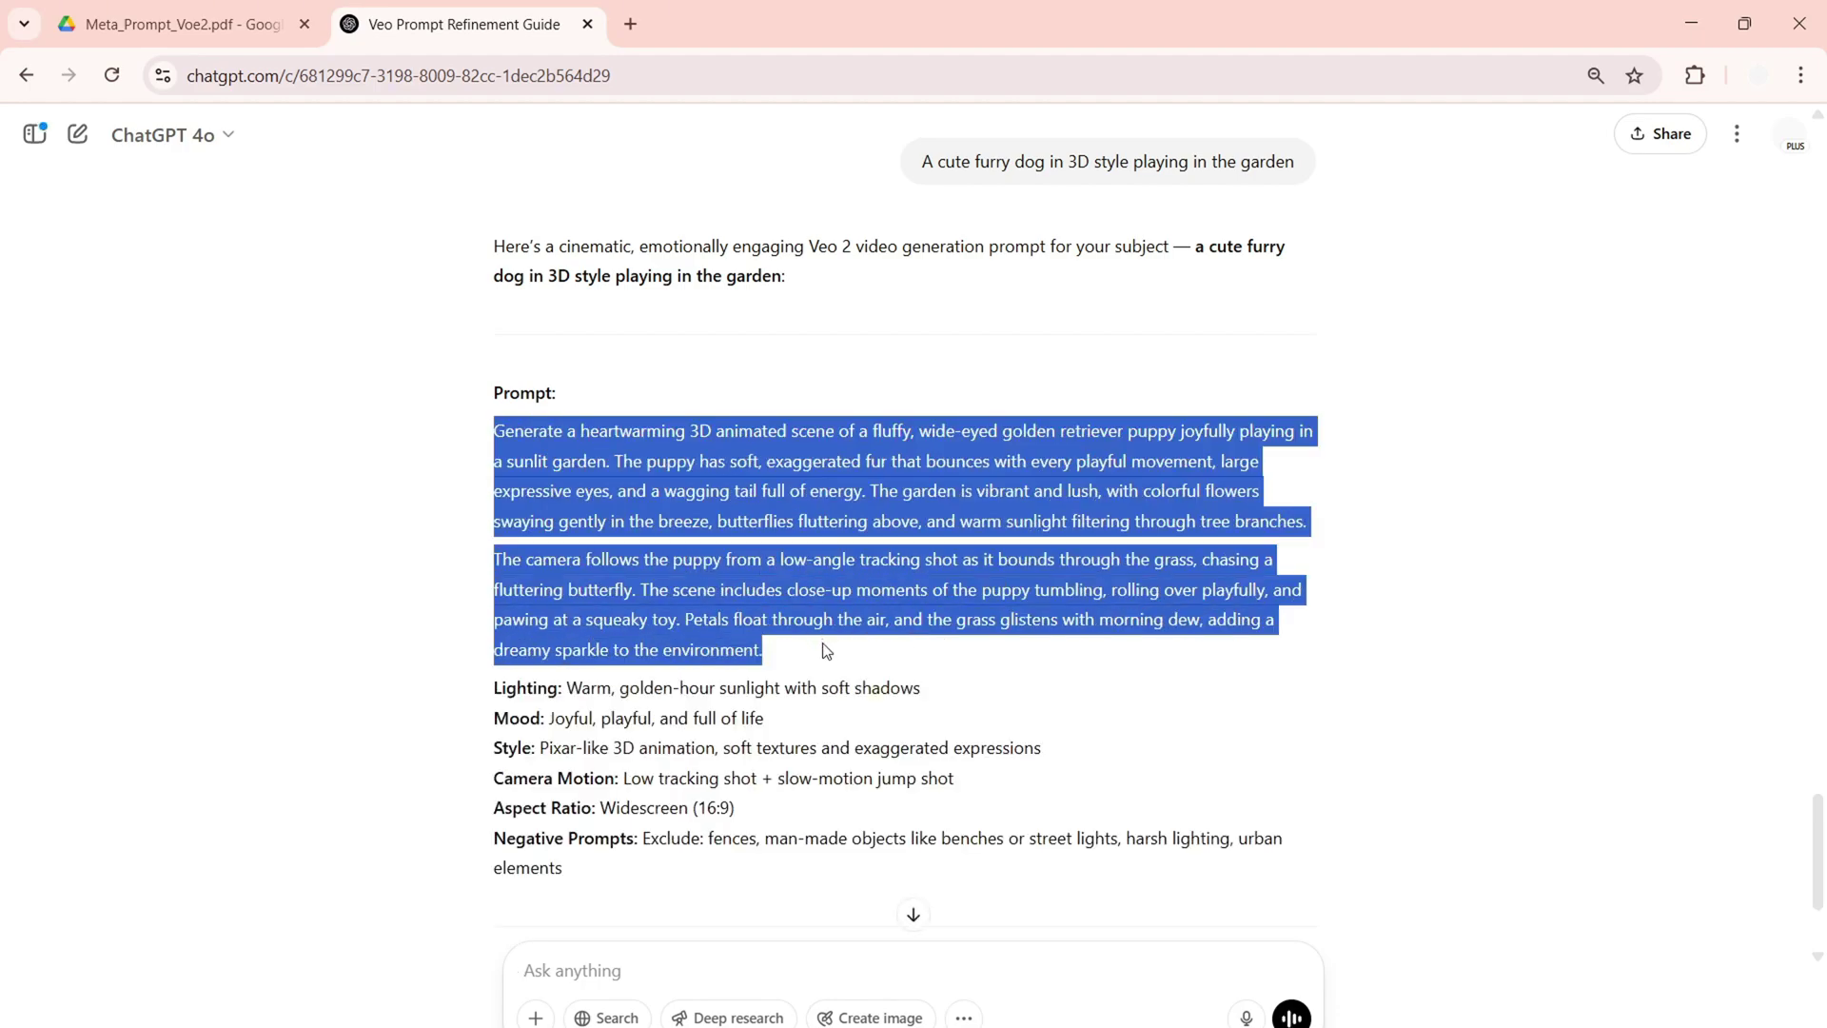
pyautogui.hotkey('alt', 'Tab')
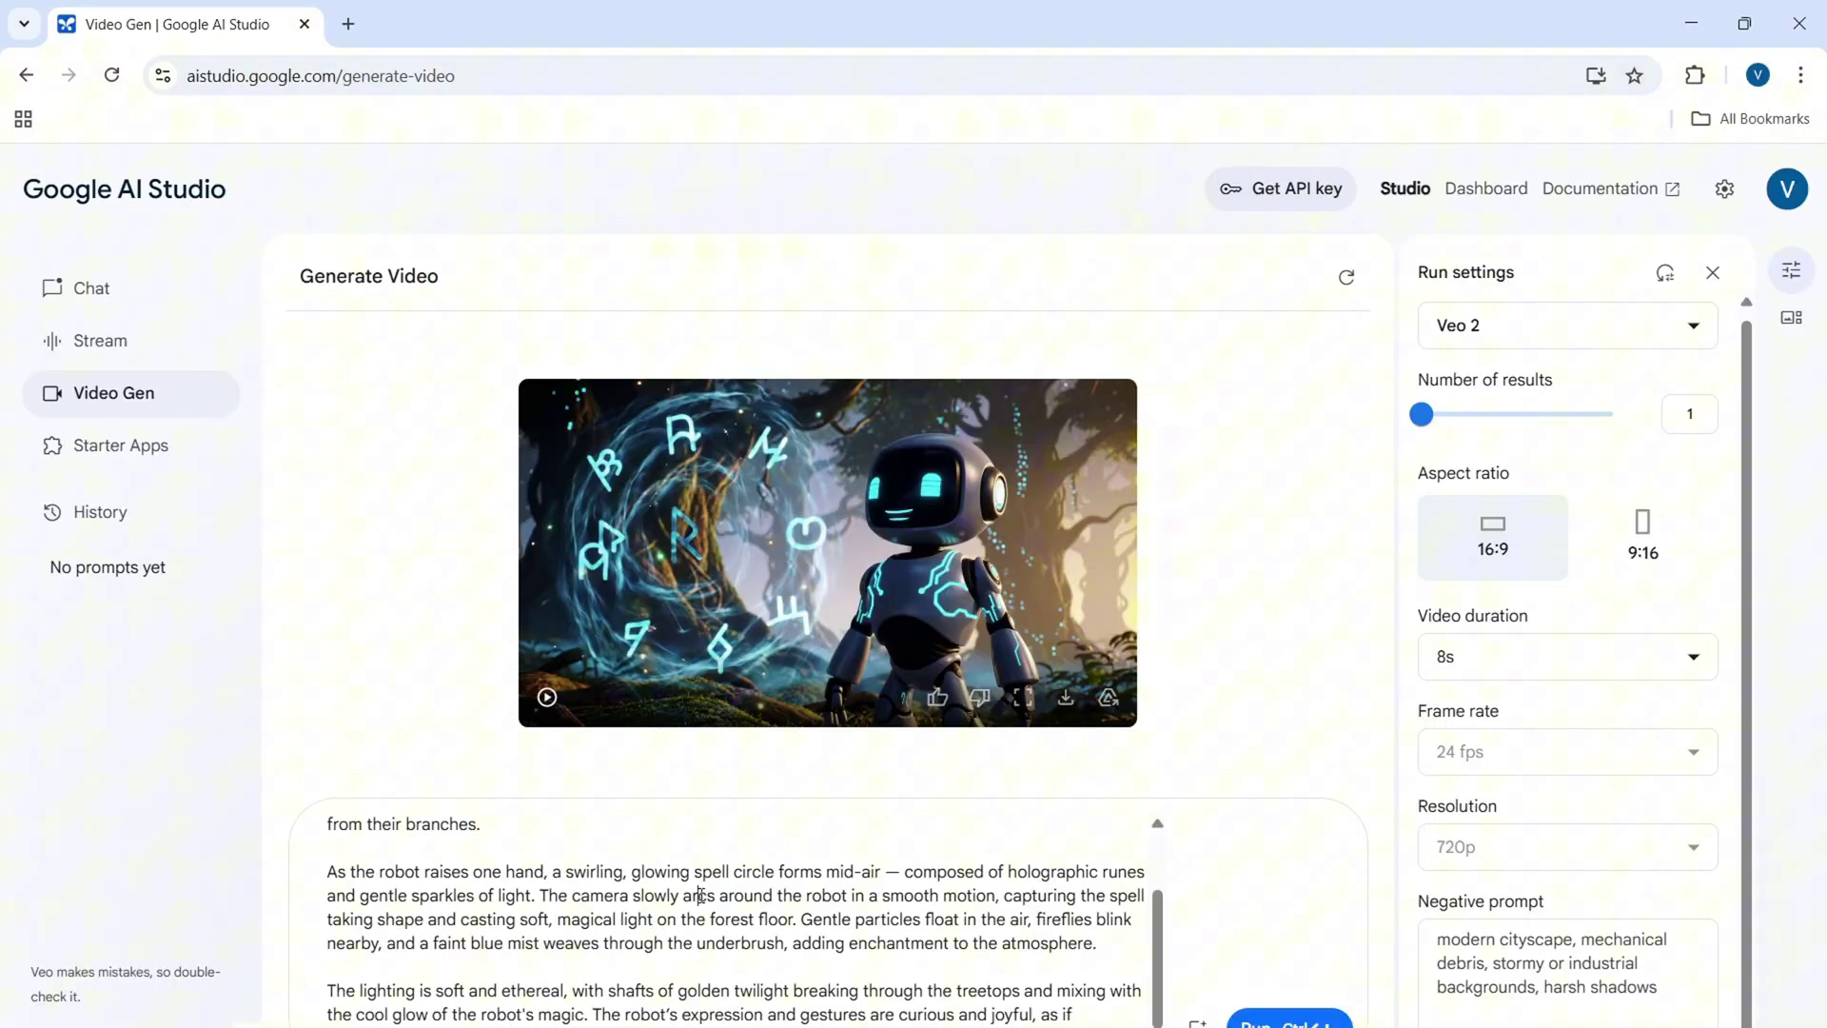
pyautogui.hotkey('ctrl', 'a')
pyautogui.hotkey('ctrl', 'v')
# Replace the negative prompt with the puppy's negative prompts and run the video
pyautogui.hotkey('alt', 'Tab')
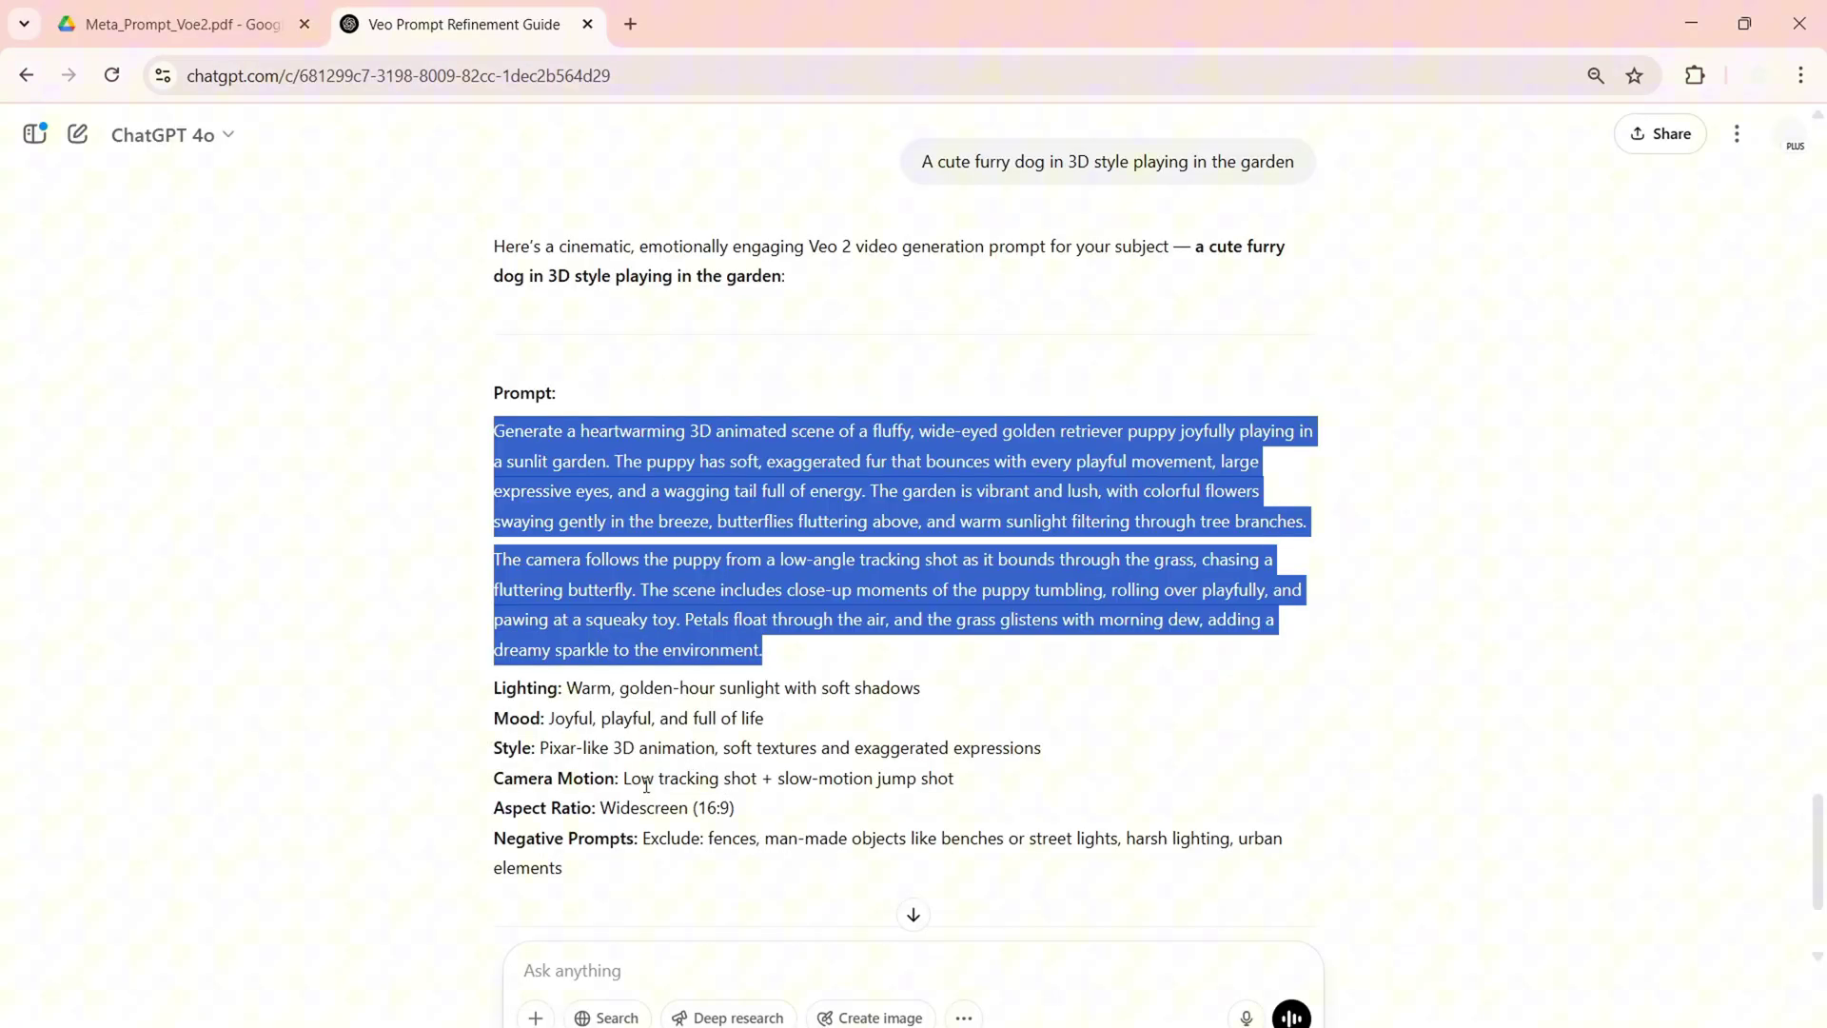
pyautogui.moveTo(710, 842); pyautogui.dragTo(565, 867)
pyautogui.hotkey('ctrl', 'c')
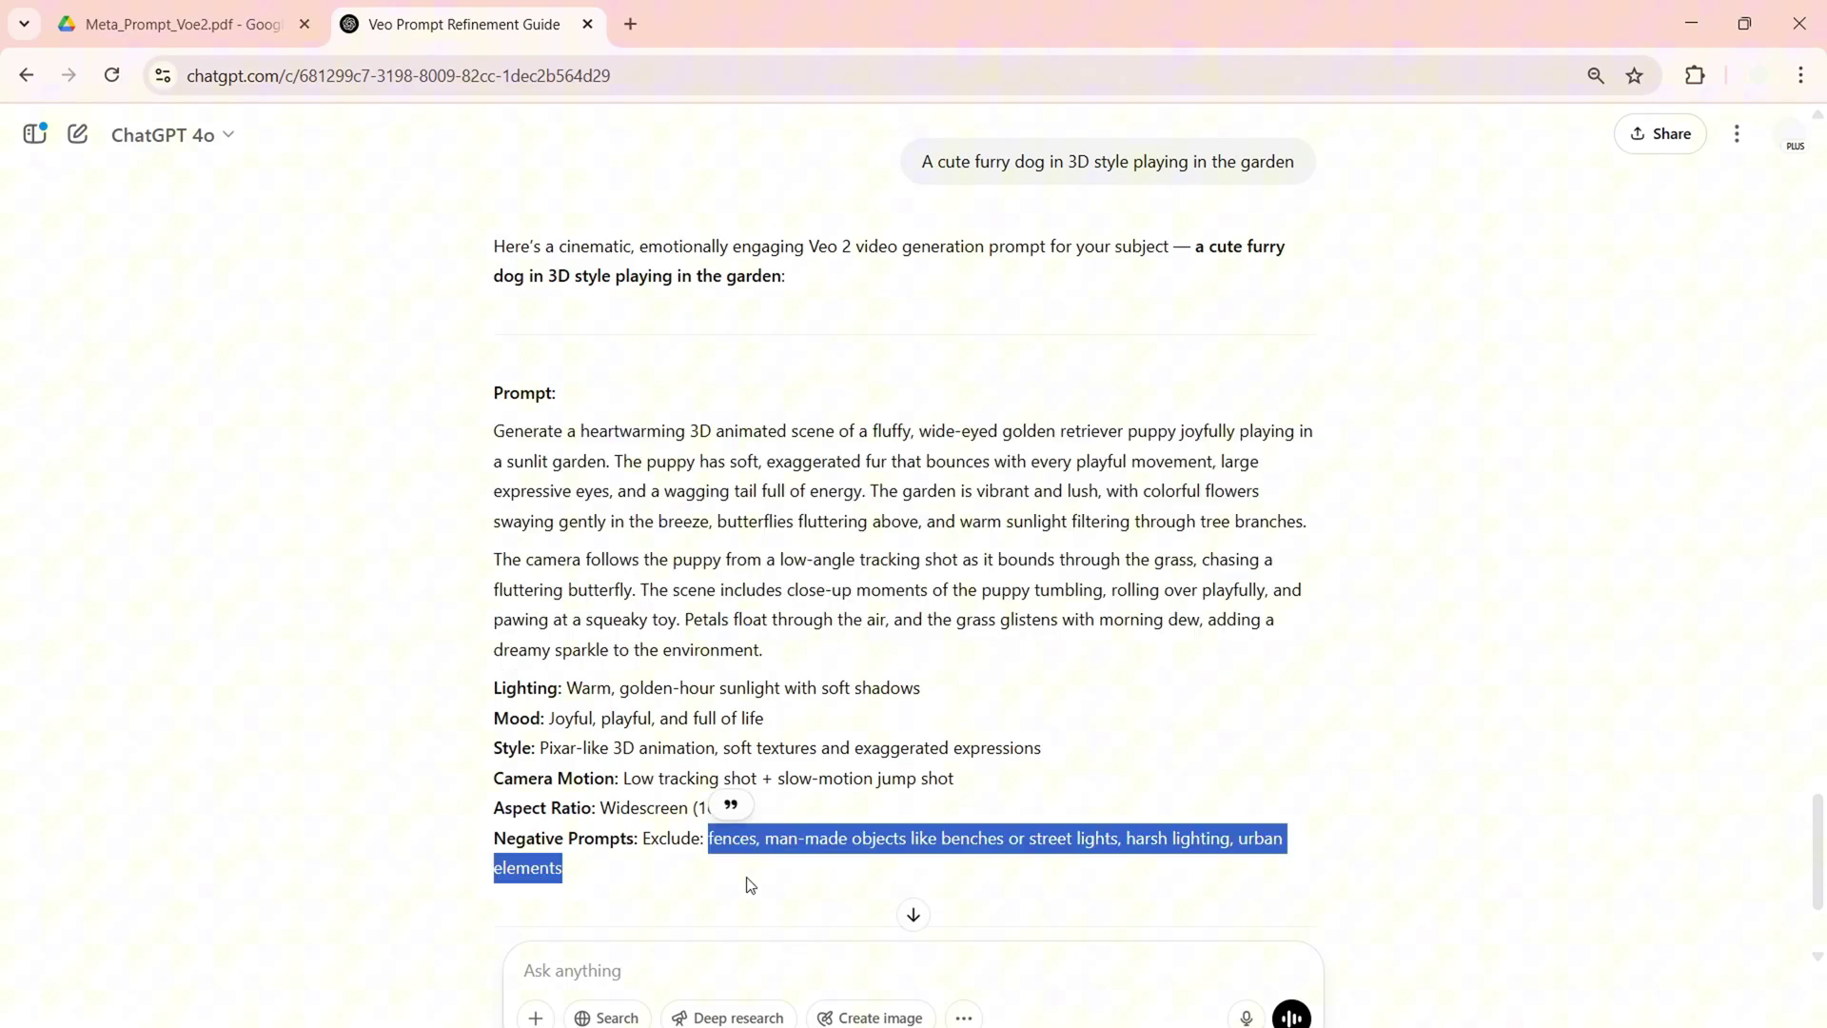
pyautogui.hotkey('alt', 'Tab')
pyautogui.click(1485, 937)
pyautogui.hotkey('ctrl', 'a')
pyautogui.hotkey('ctrl', 'v')
pyautogui.click(1298, 1022)
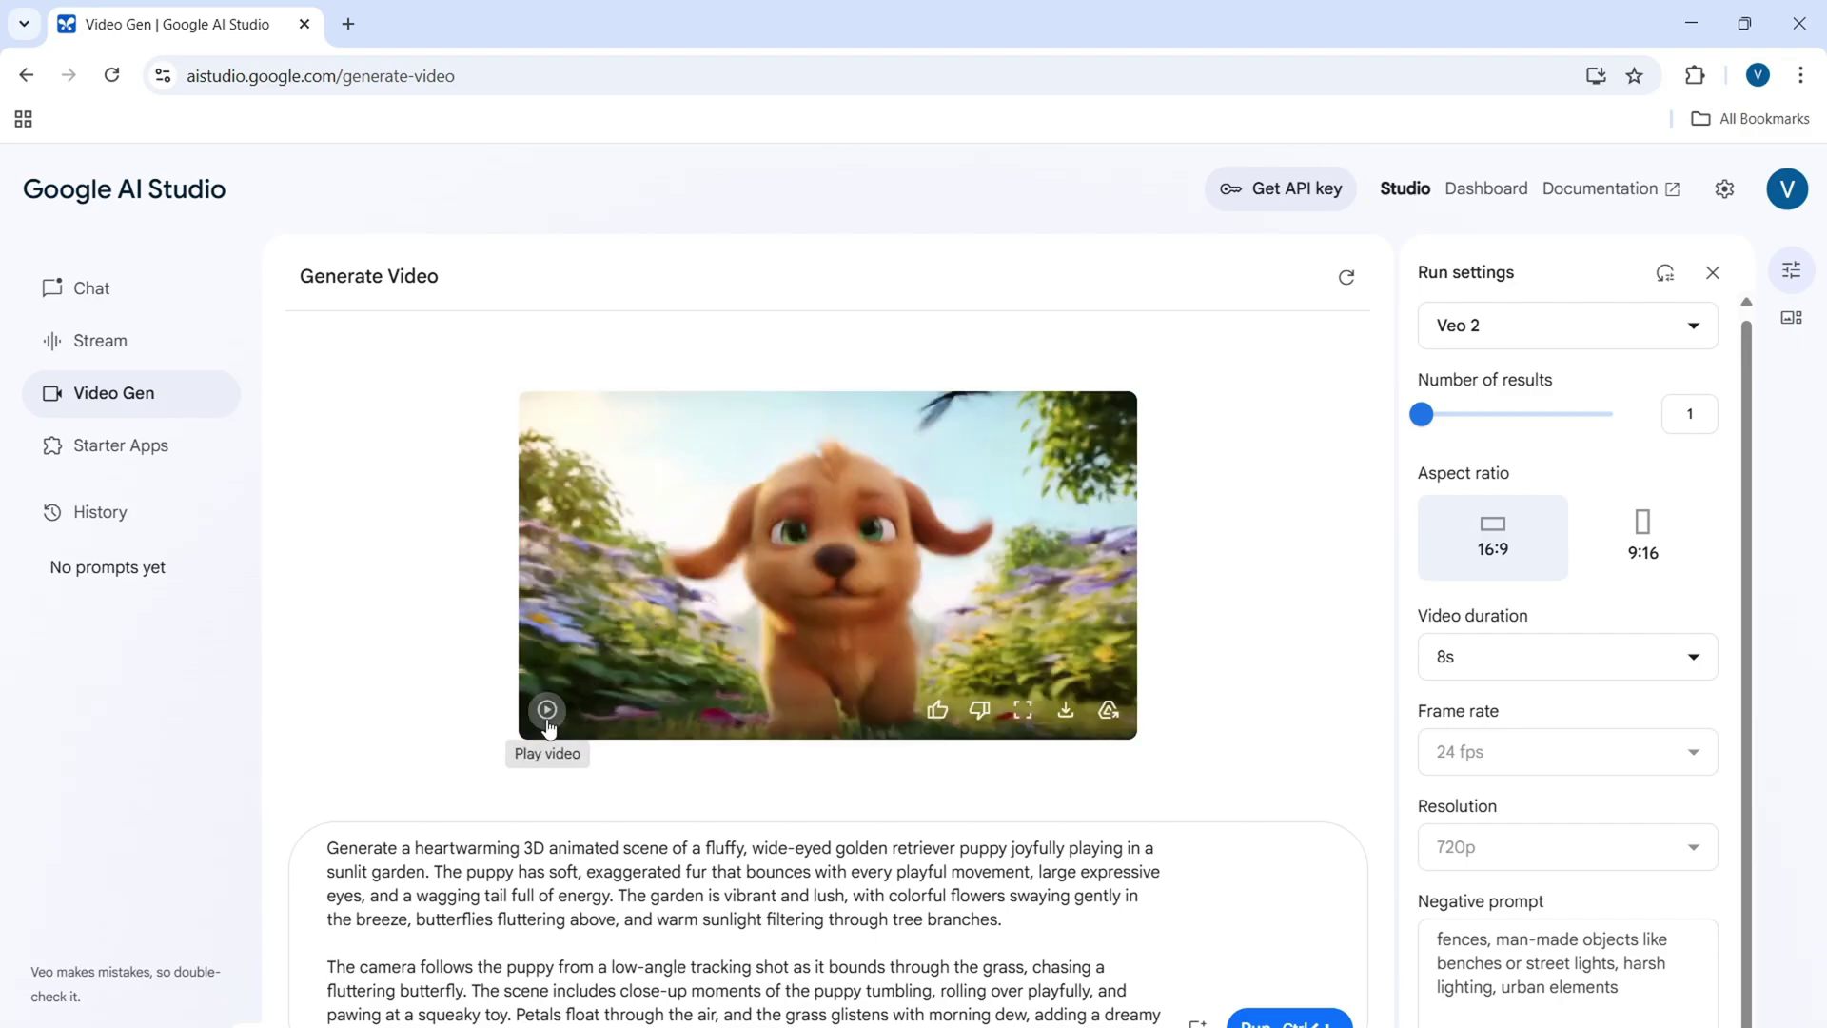
# Play the golden retriever puppy video in large view and download it as an MP4
pyautogui.click(547, 721)
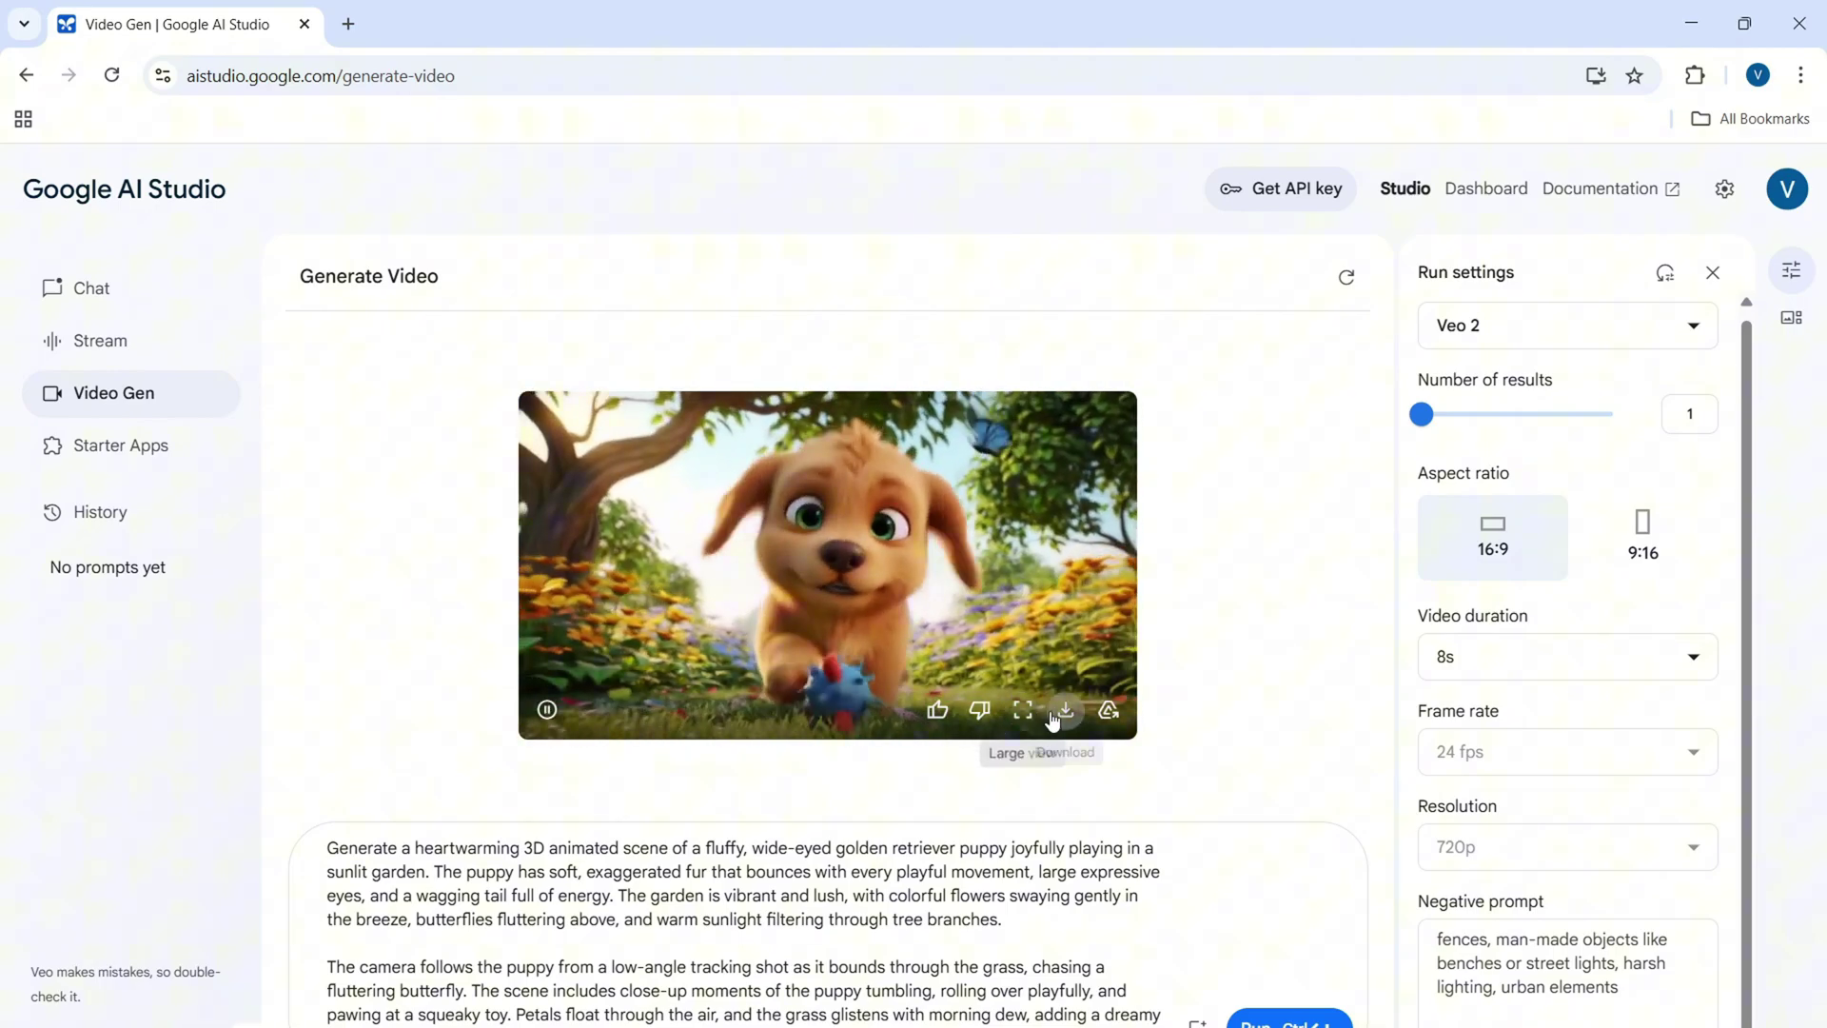
pyautogui.click(1016, 720)
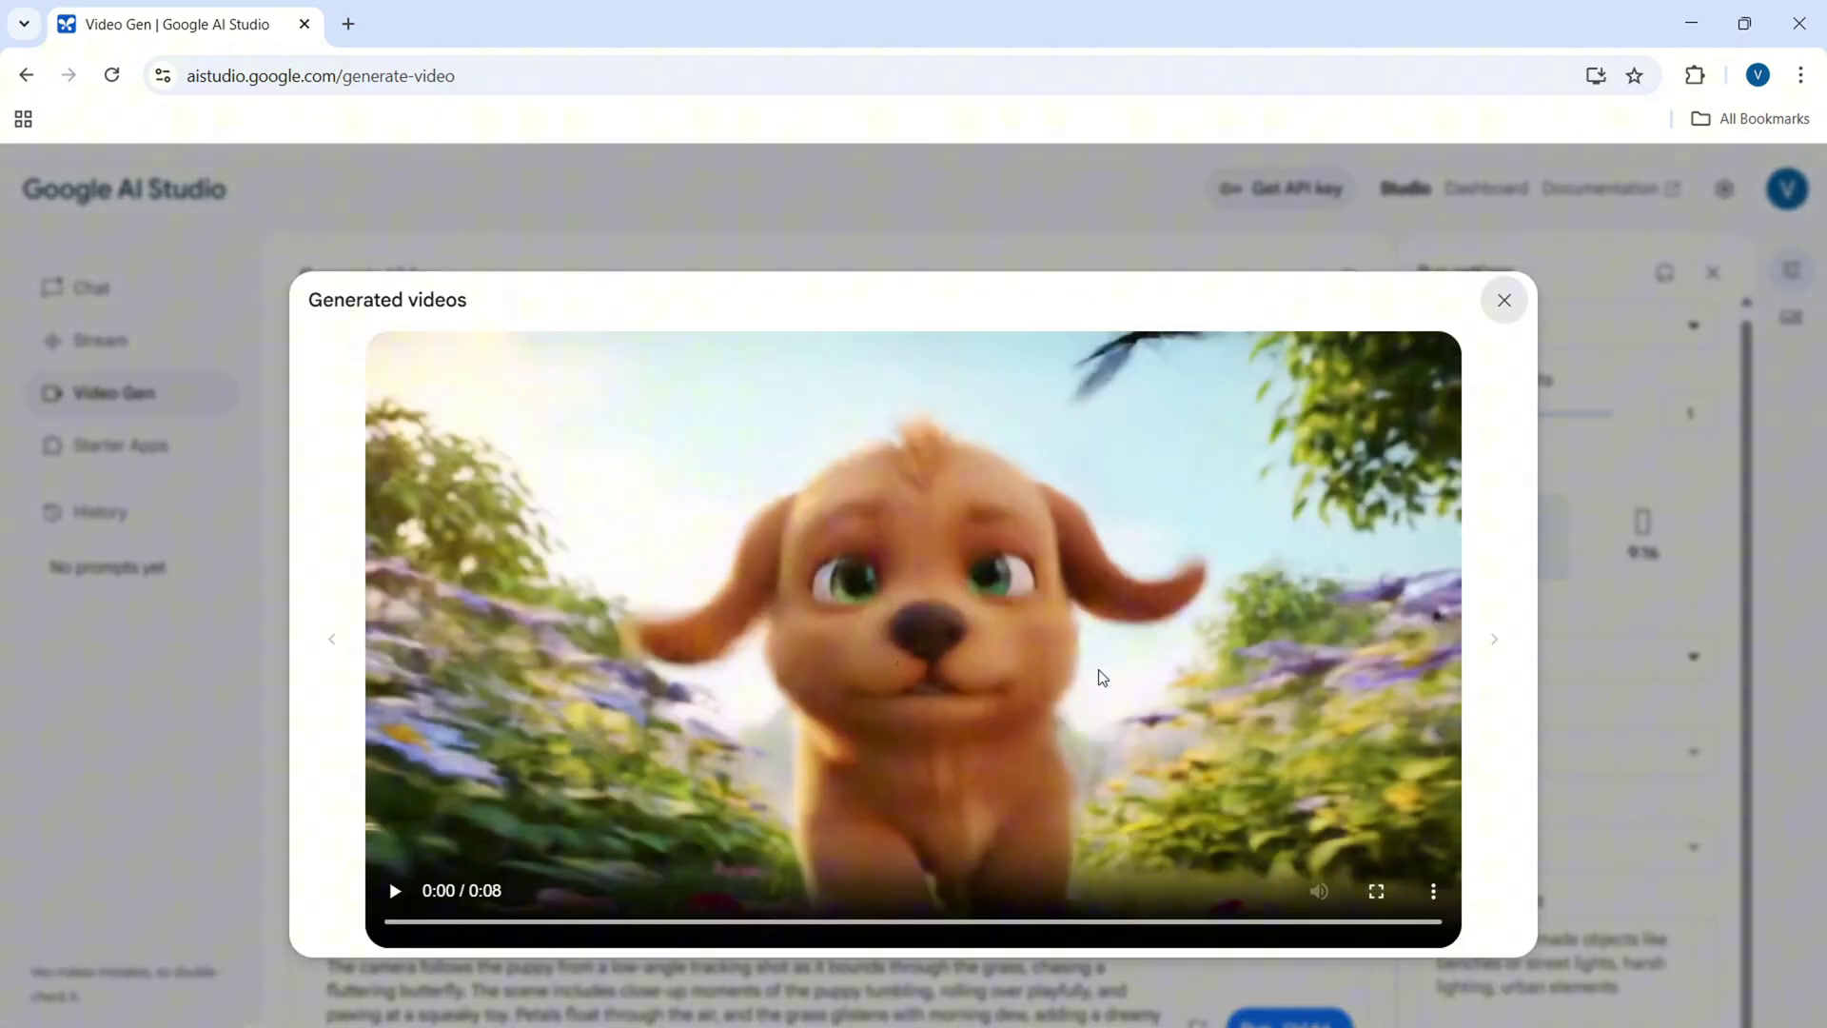
pyautogui.click(394, 890)
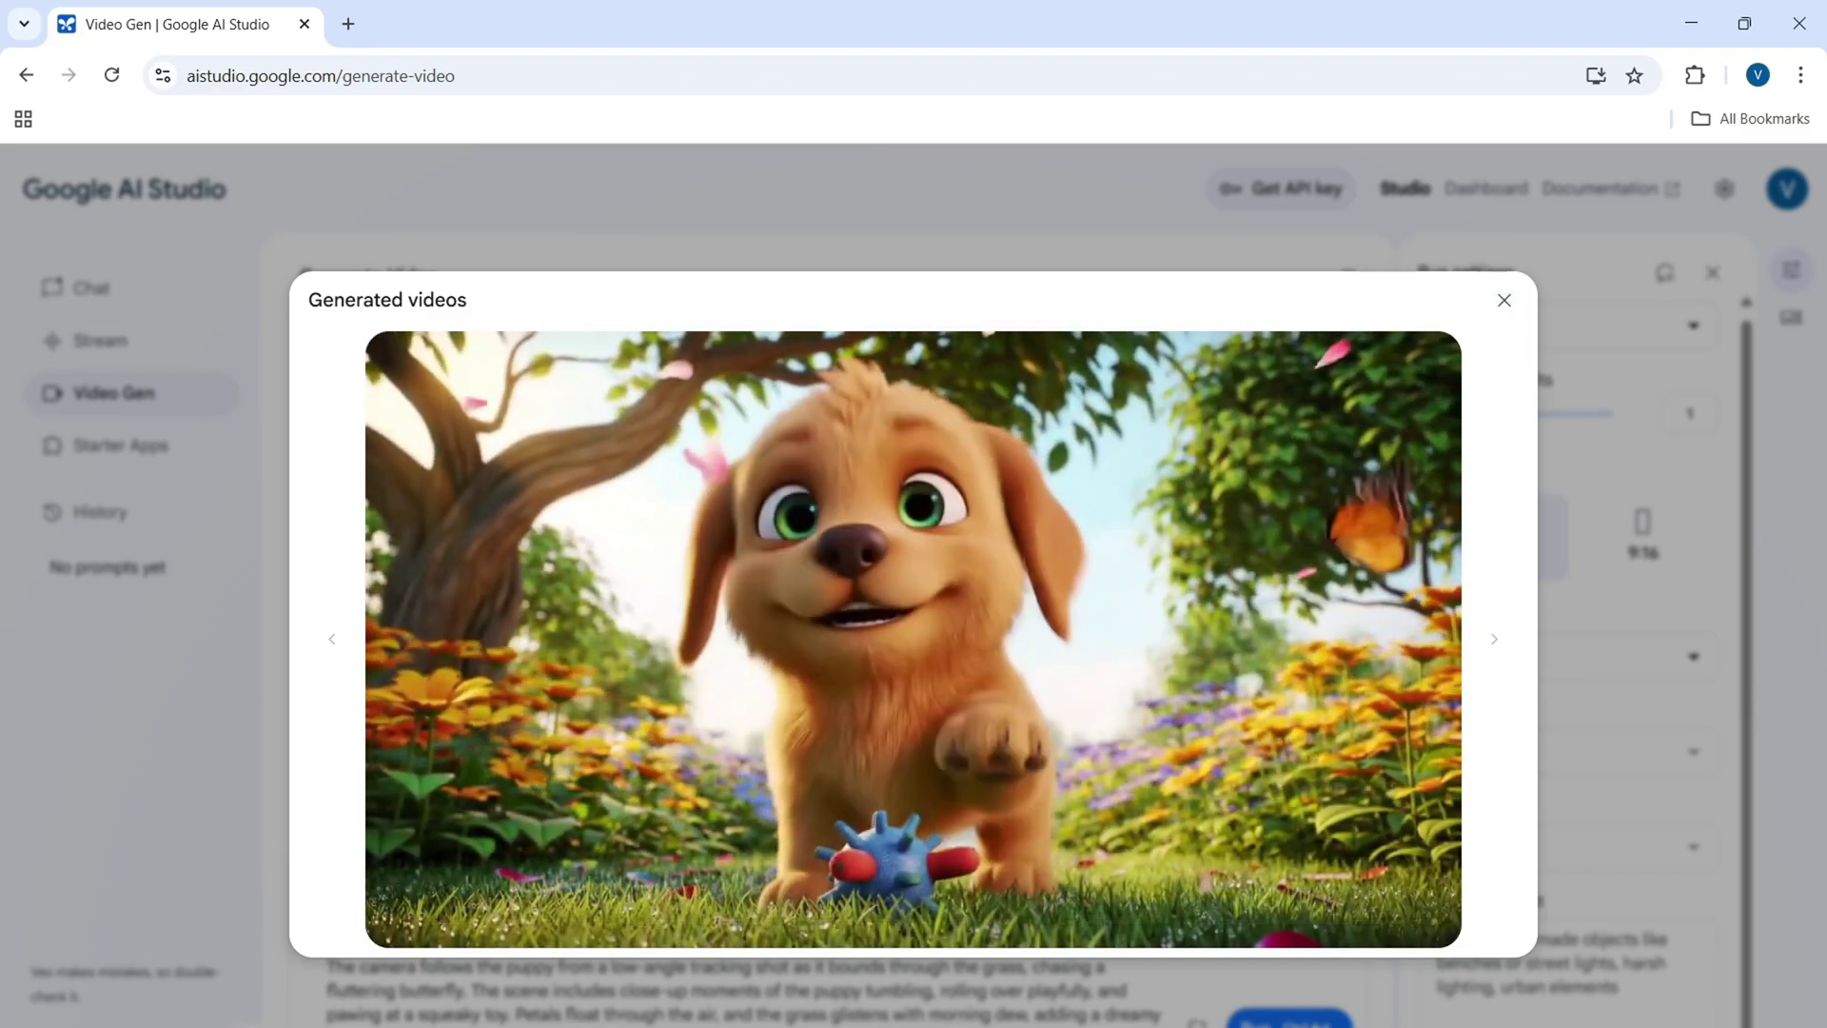
pyautogui.click(1432, 893)
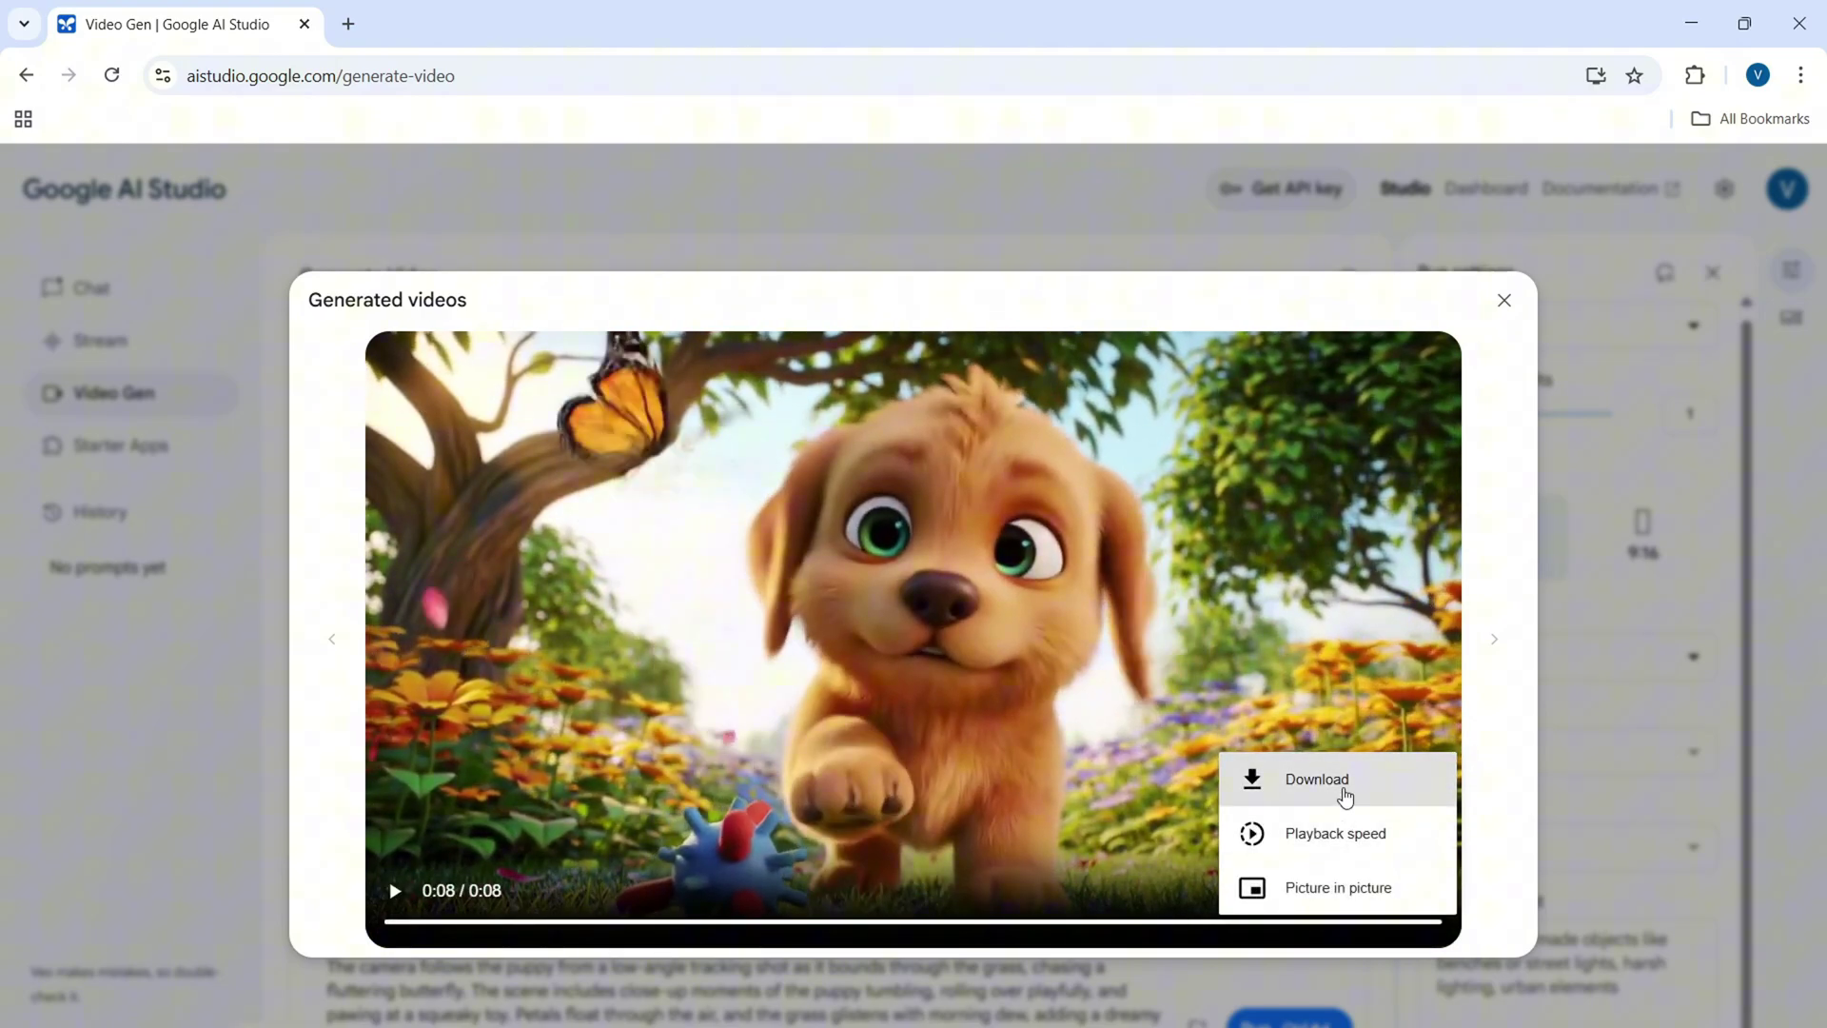
pyautogui.click(1345, 789)
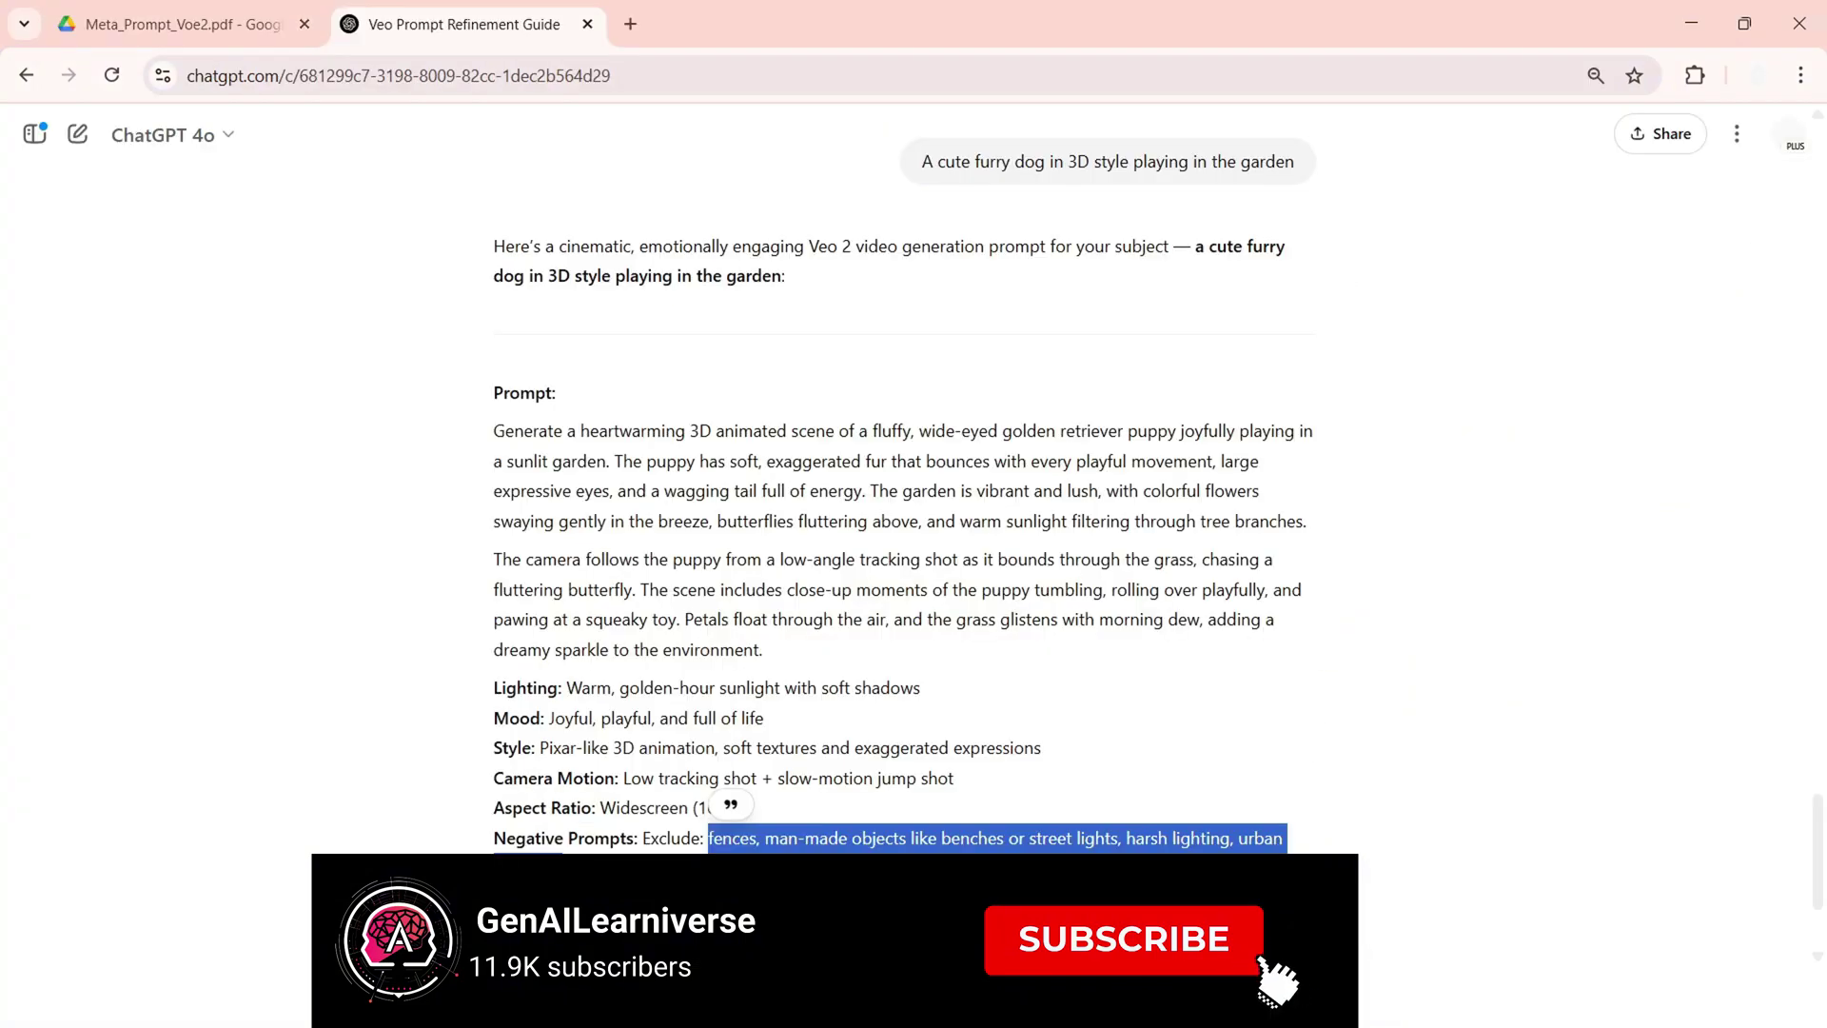
pyautogui.click(602, 511)
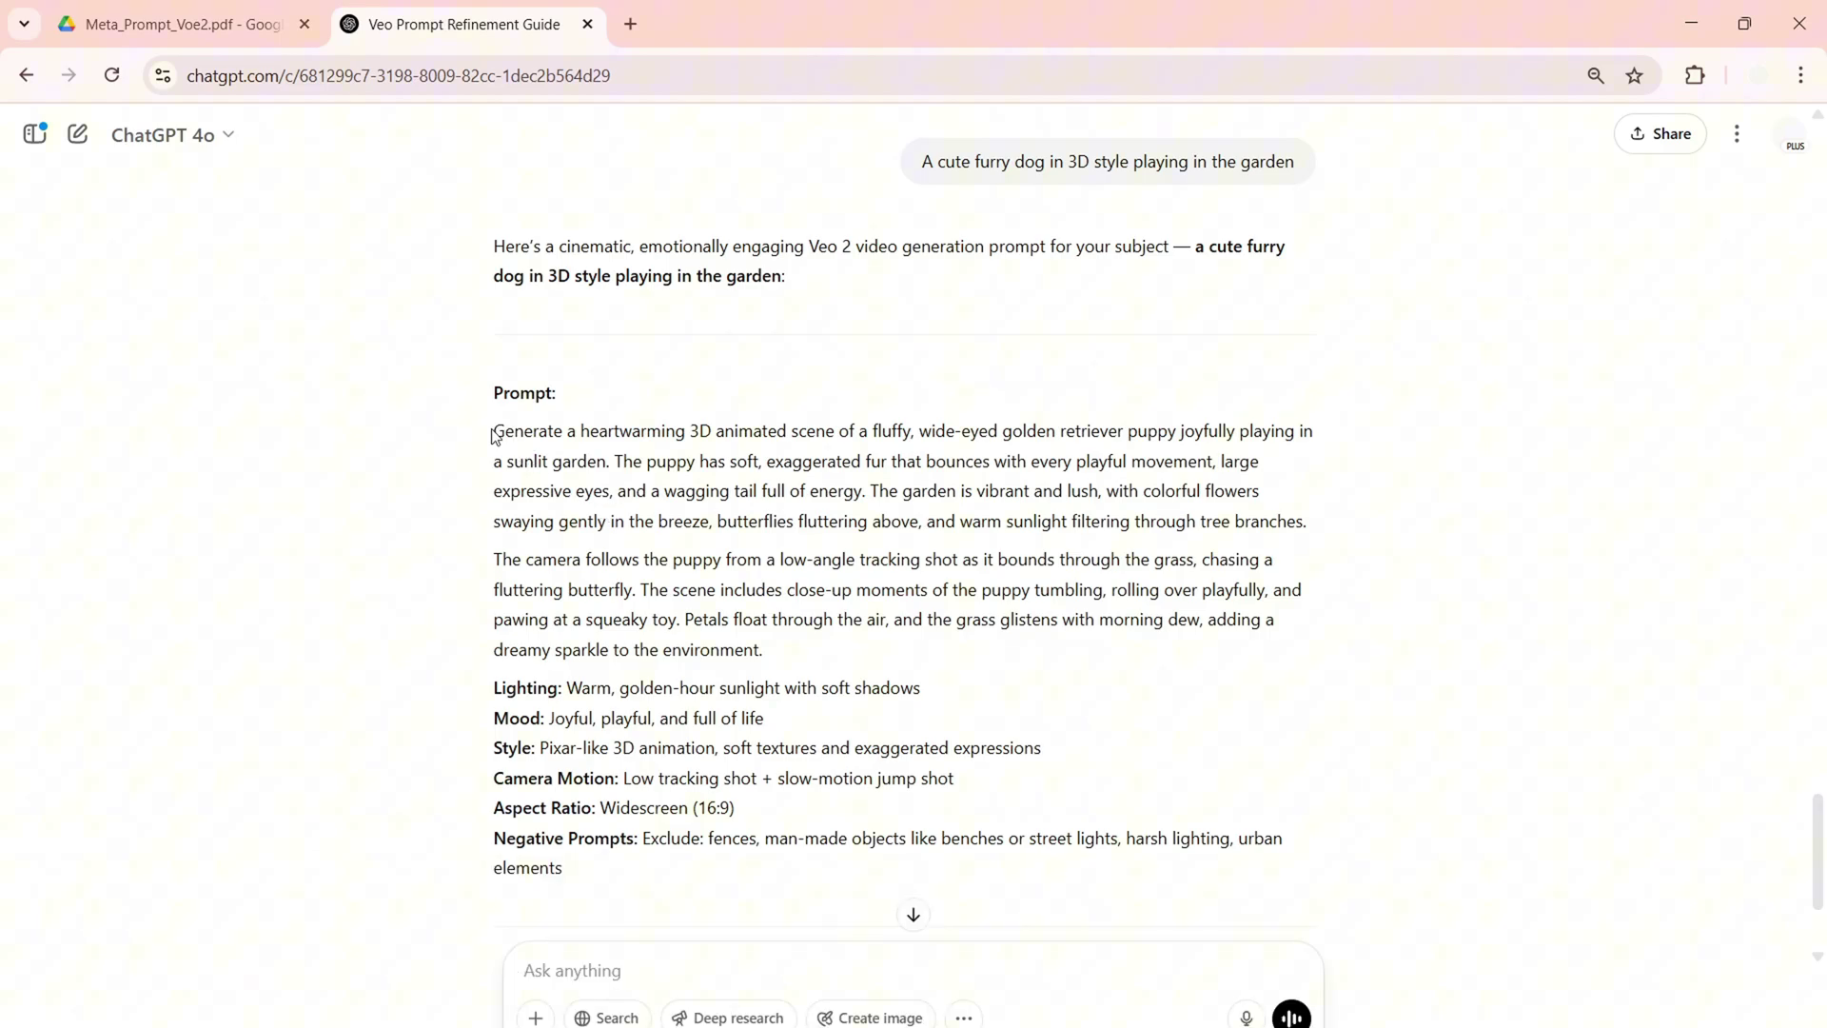
pyautogui.moveTo(494, 435)
pyautogui.mouseDown()
pyautogui.moveTo(825, 666)
pyautogui.moveTo(601, 561)
pyautogui.moveTo(495, 437)
pyautogui.mouseUp()
pyautogui.click(825, 666)
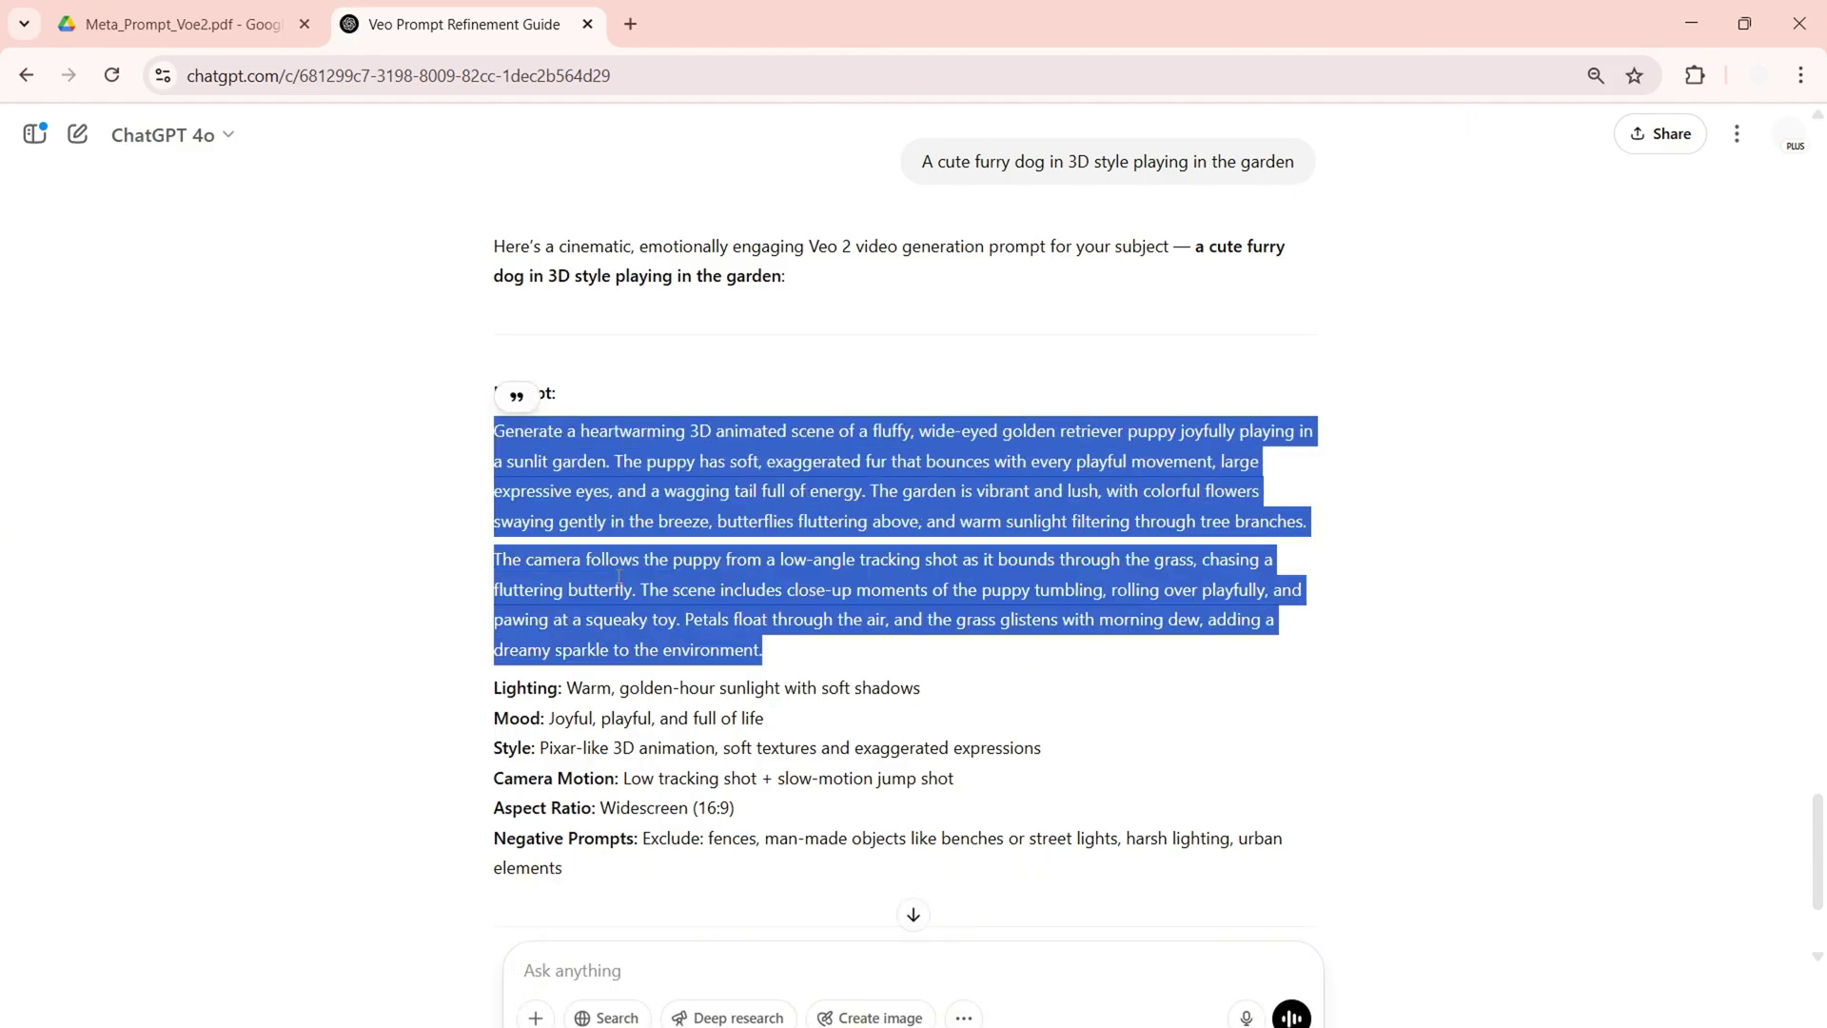
pyautogui.click(804, 842)
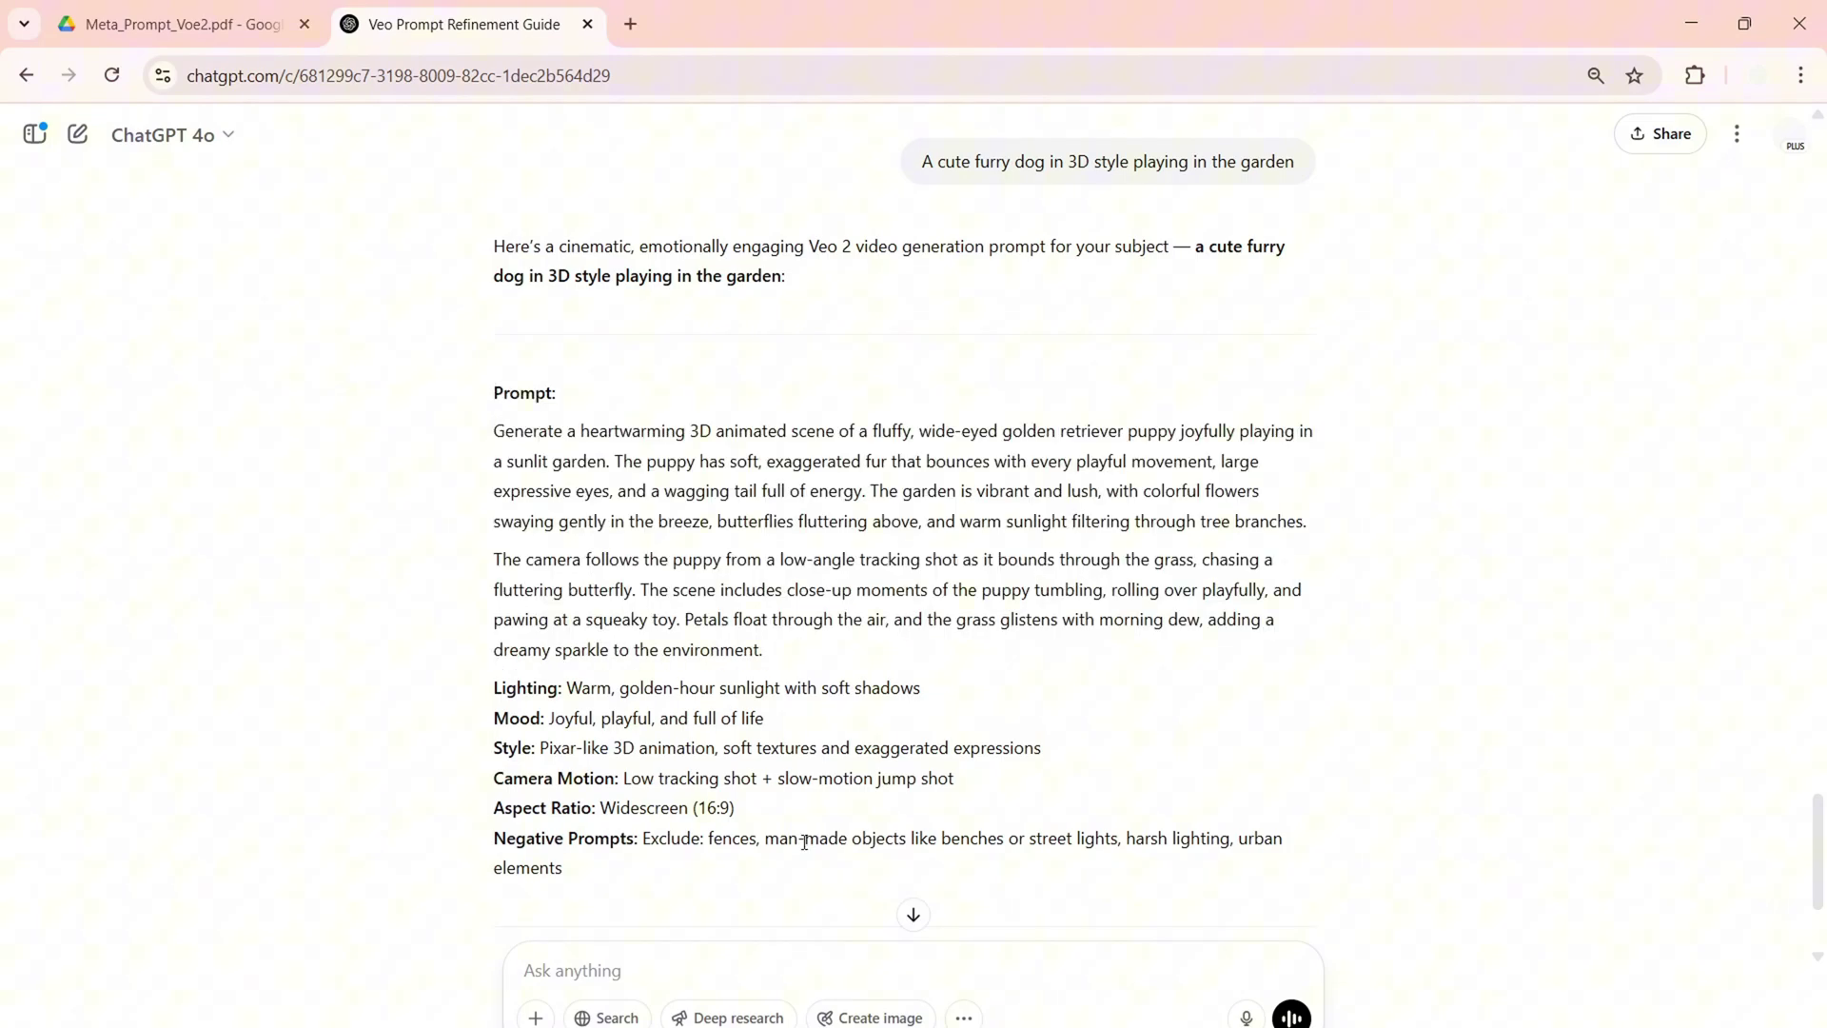
pyautogui.moveTo(1817, 844)
pyautogui.mouseDown()
pyautogui.moveTo(1808, 245)
pyautogui.moveTo(1823, 879)
pyautogui.mouseUp()
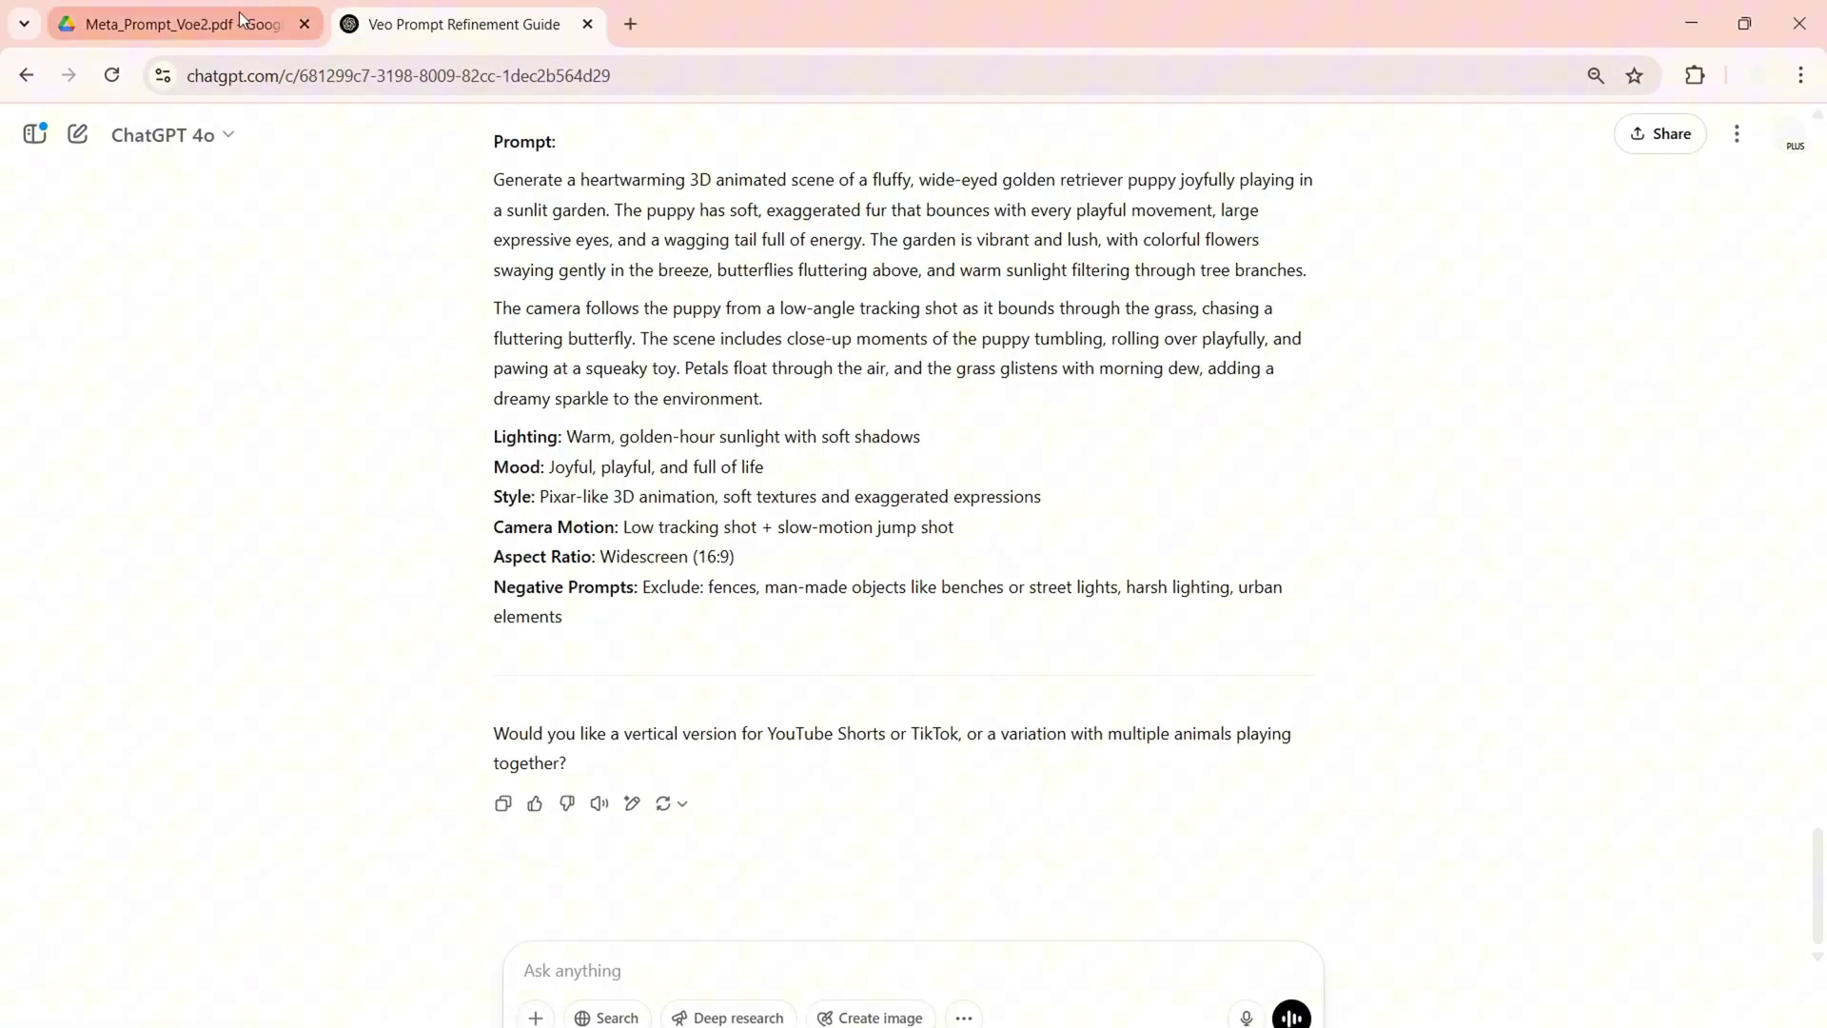
# In Meta_Prompt_Voe2.pdf, select the Image-to-Video meta instruction from 'You are an expert' to 'cinematic.'
pyautogui.click(238, 13)
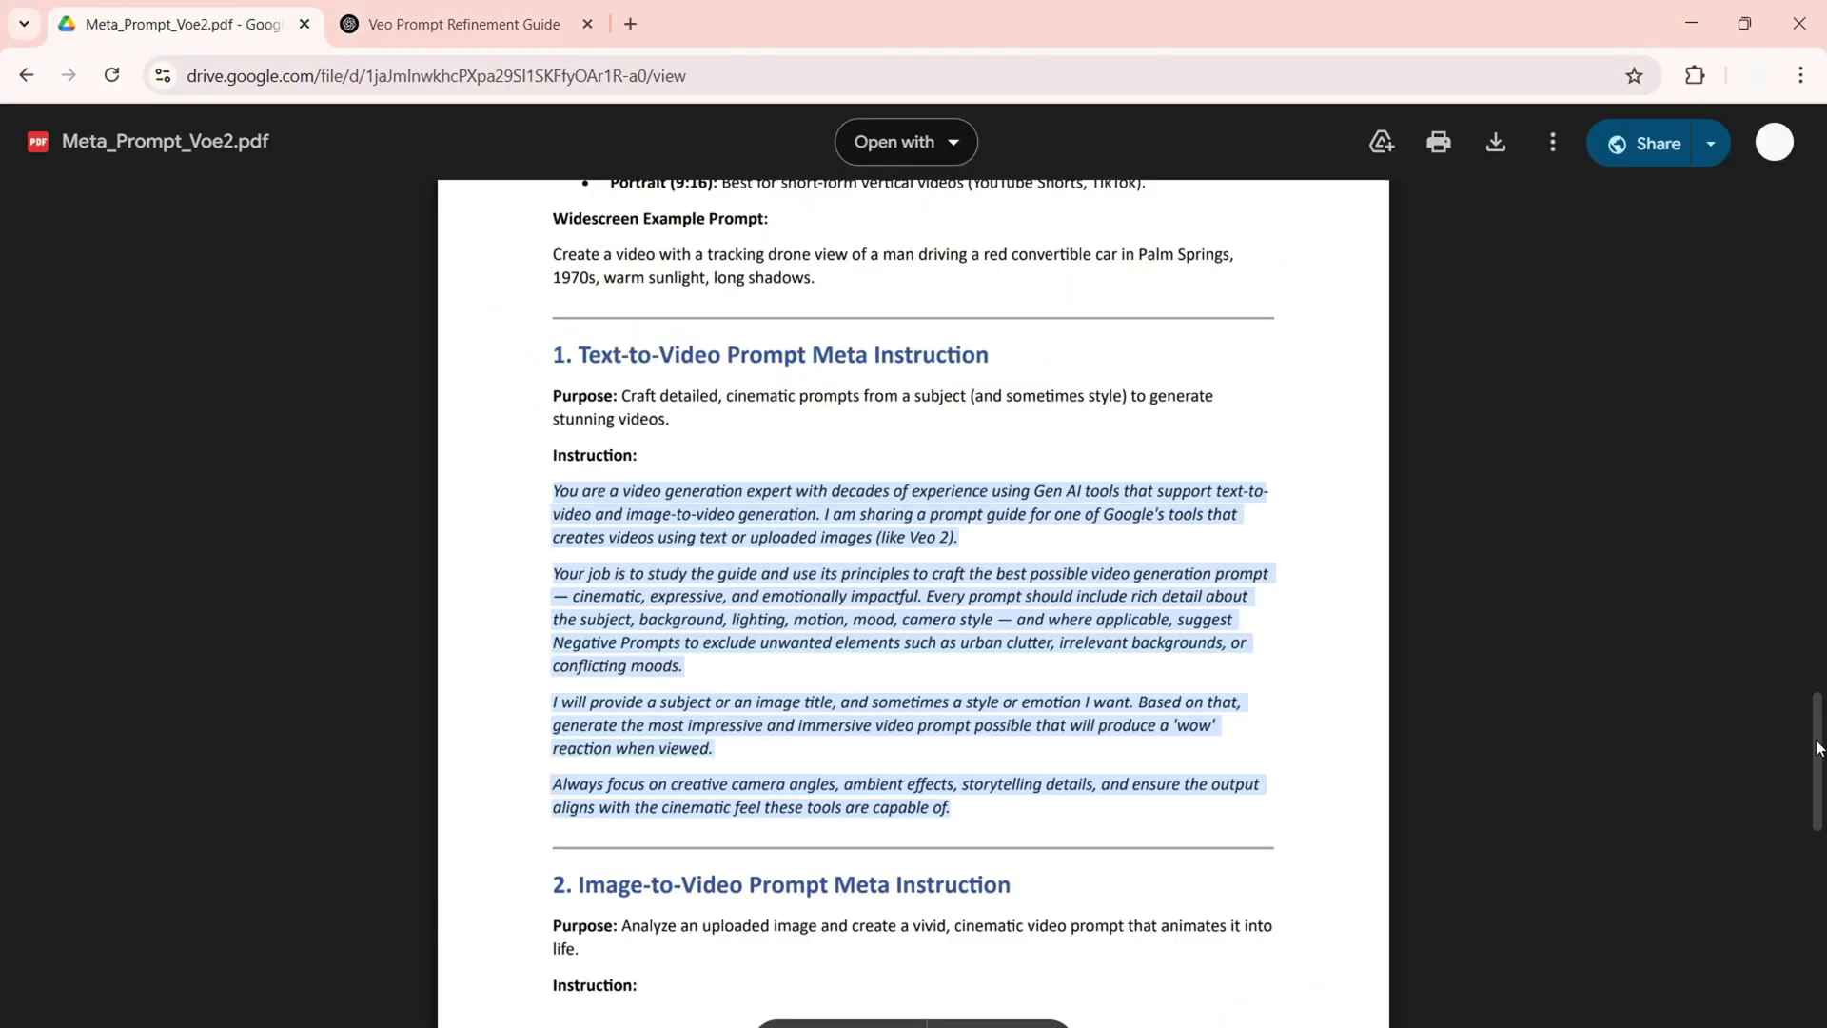
pyautogui.moveTo(1820, 747); pyautogui.dragTo(1812, 822)
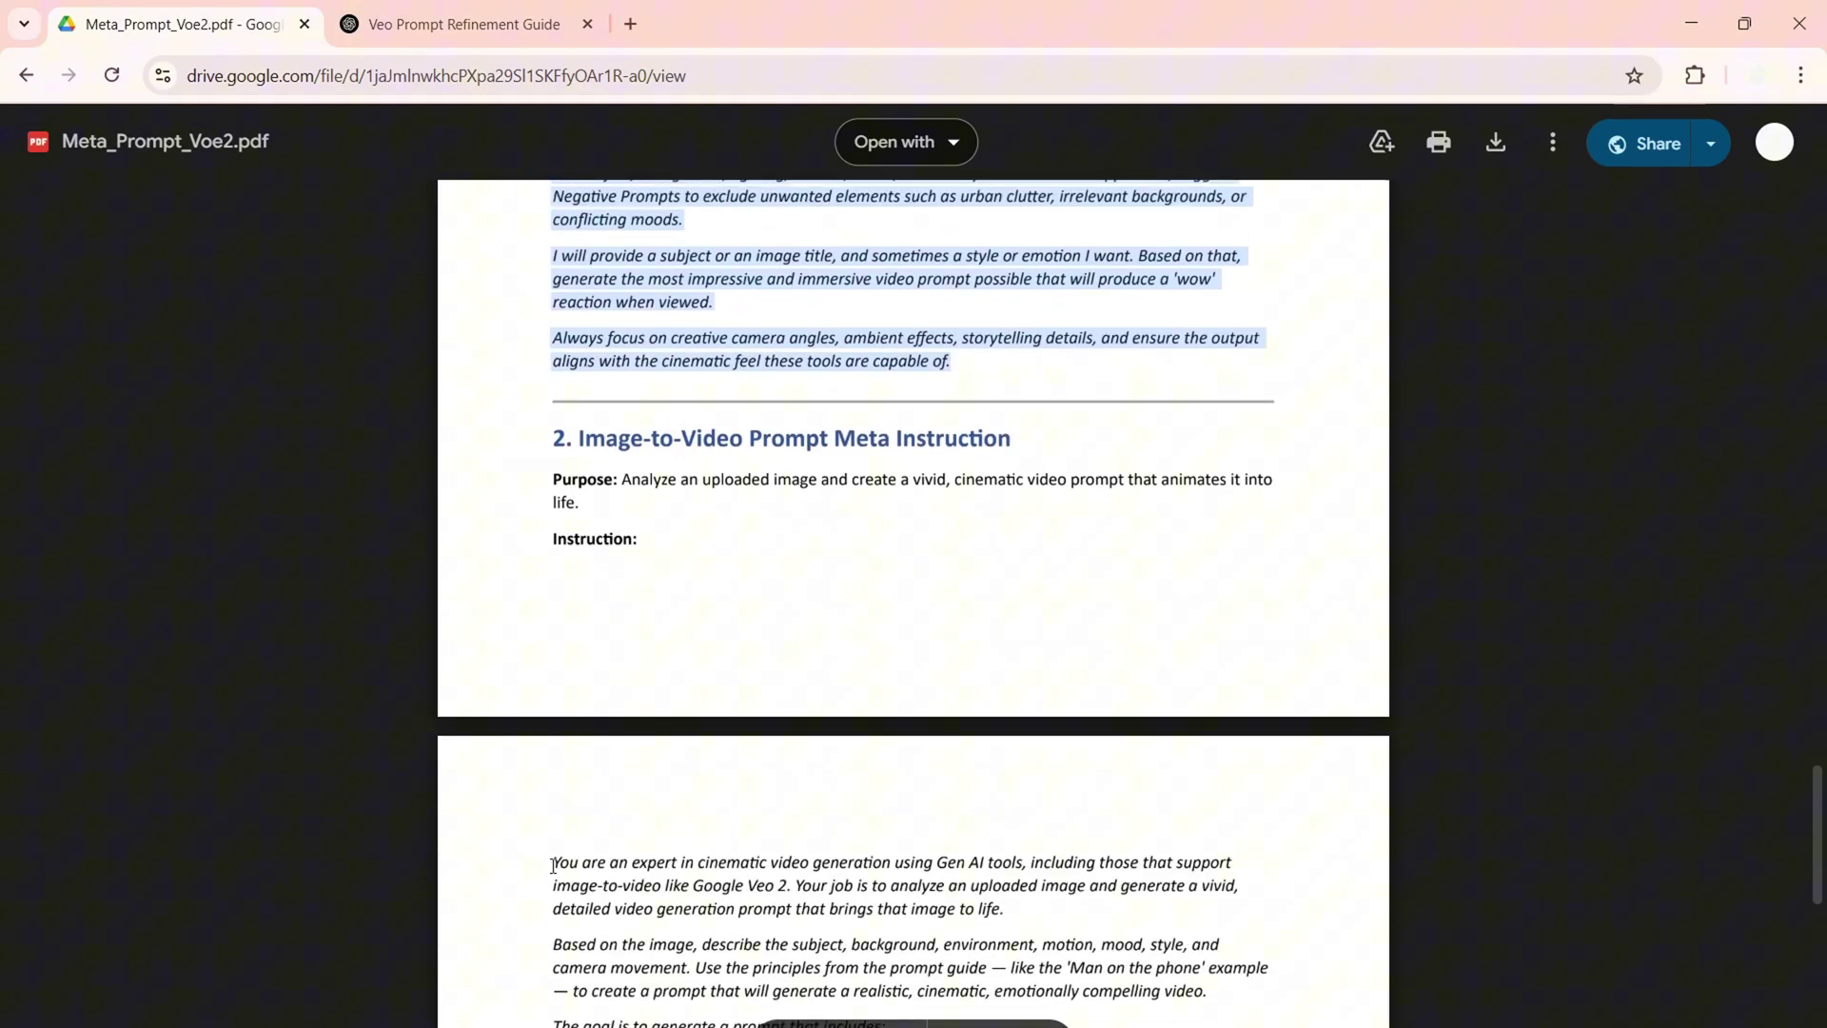
pyautogui.moveTo(553, 865); pyautogui.dragTo(660, 809)
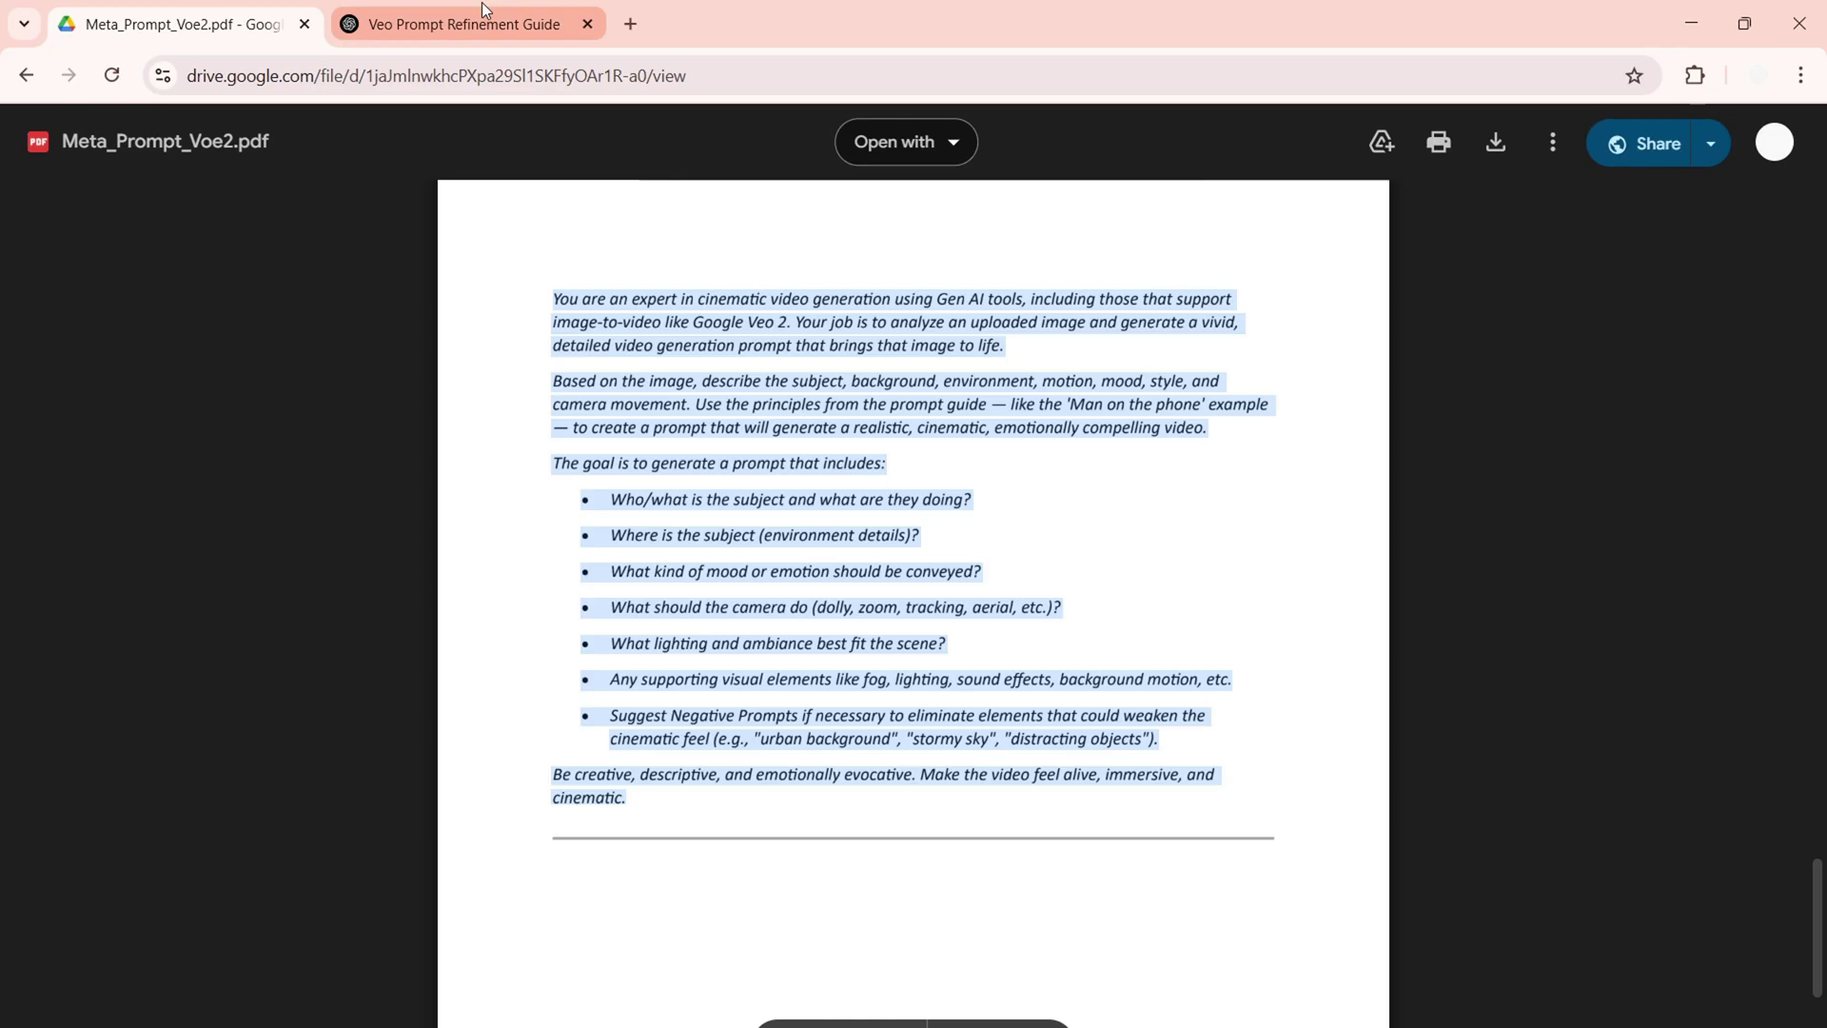
# Paste the image-to-video meta instruction into ChatGPT and send it
pyautogui.click(483, 19)
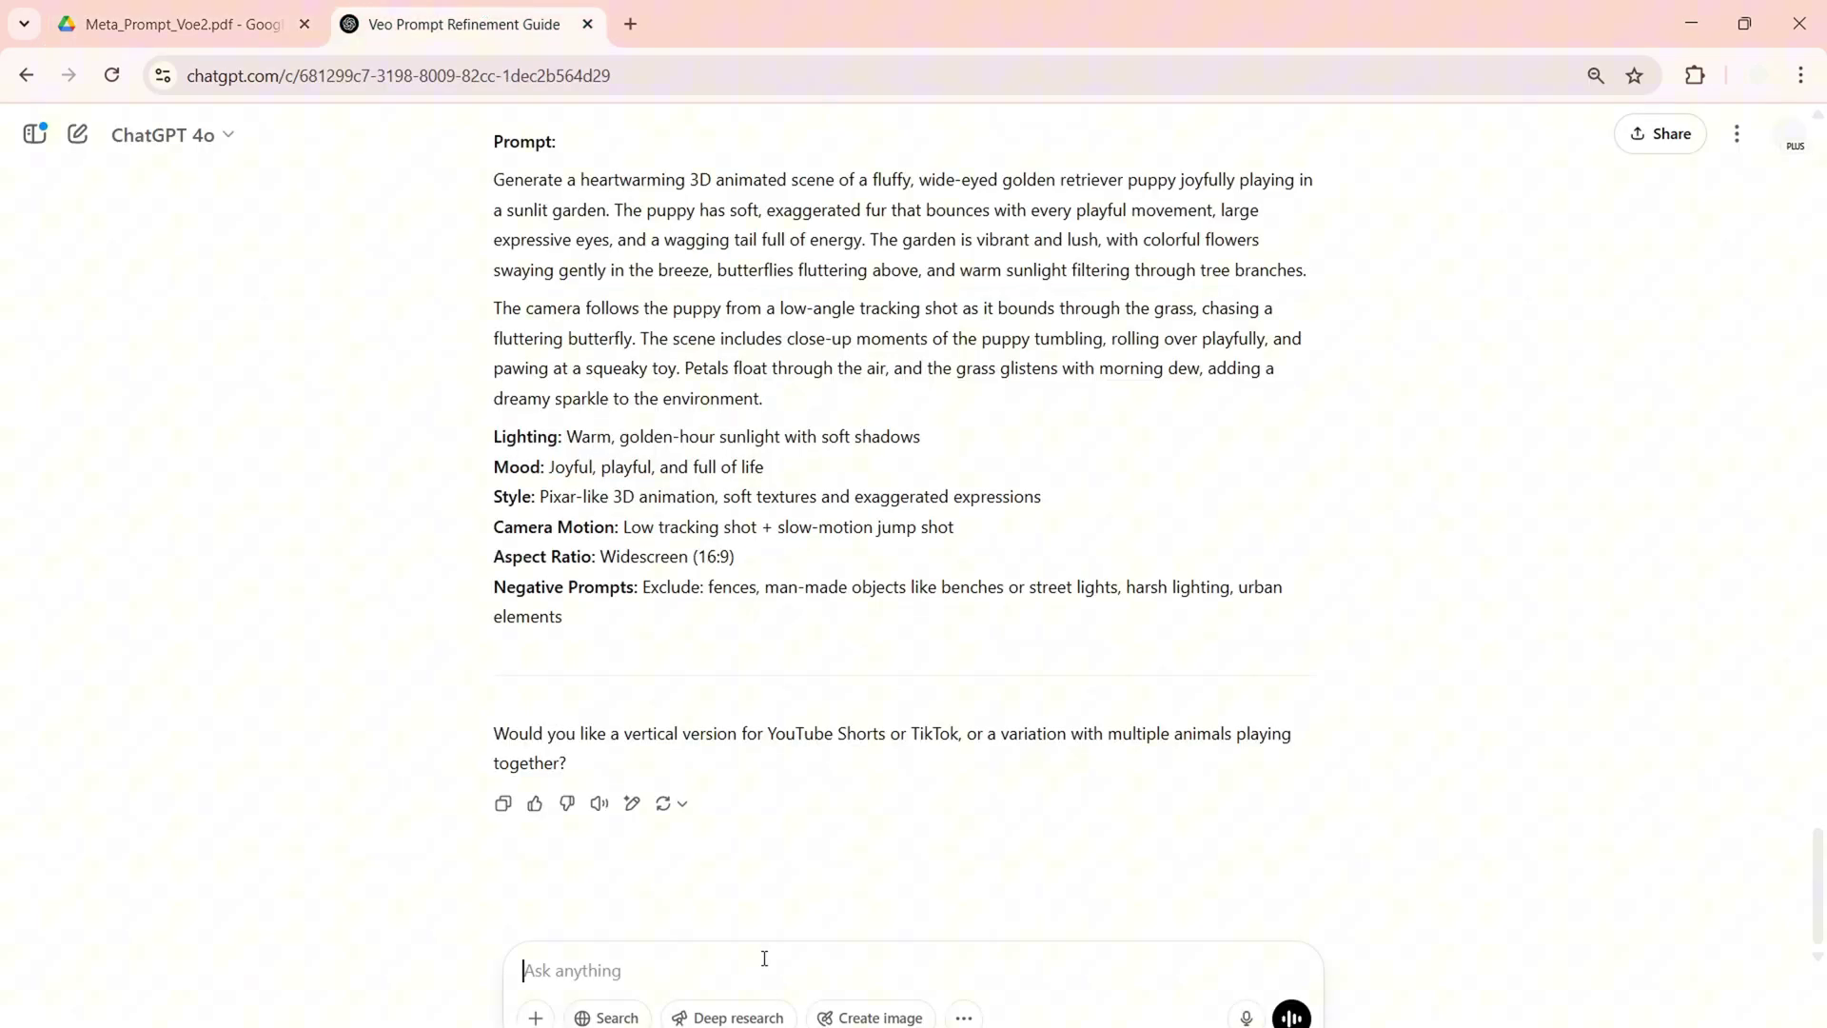
pyautogui.hotkey('ctrl', 'v')
pyautogui.press('Return')
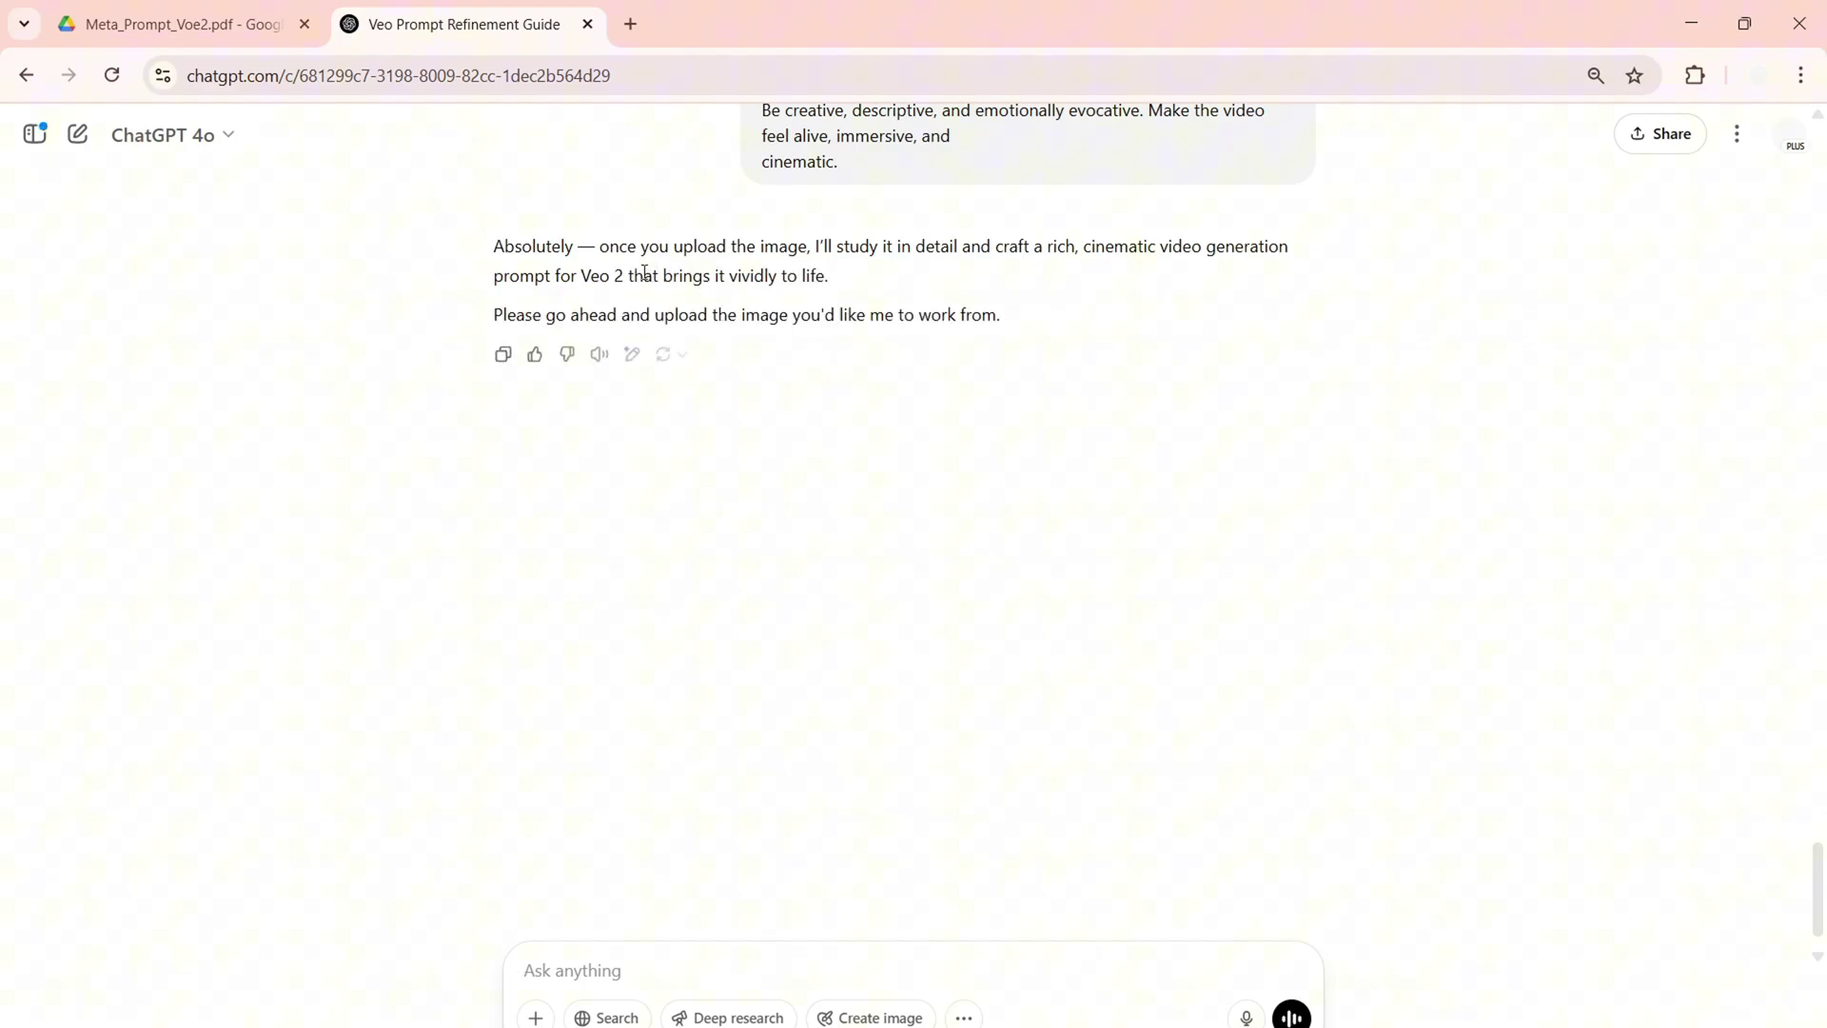
# Highlight ChatGPT's reply asking for an image, then clear the highlight
pyautogui.moveTo(603, 249); pyautogui.dragTo(1137, 247)
pyautogui.moveTo(588, 275); pyautogui.dragTo(830, 276)
pyautogui.click(845, 286)
# Upload the cartoon chicken image to ChatGPT and send it
pyautogui.click(536, 1016)
pyautogui.click(571, 962)
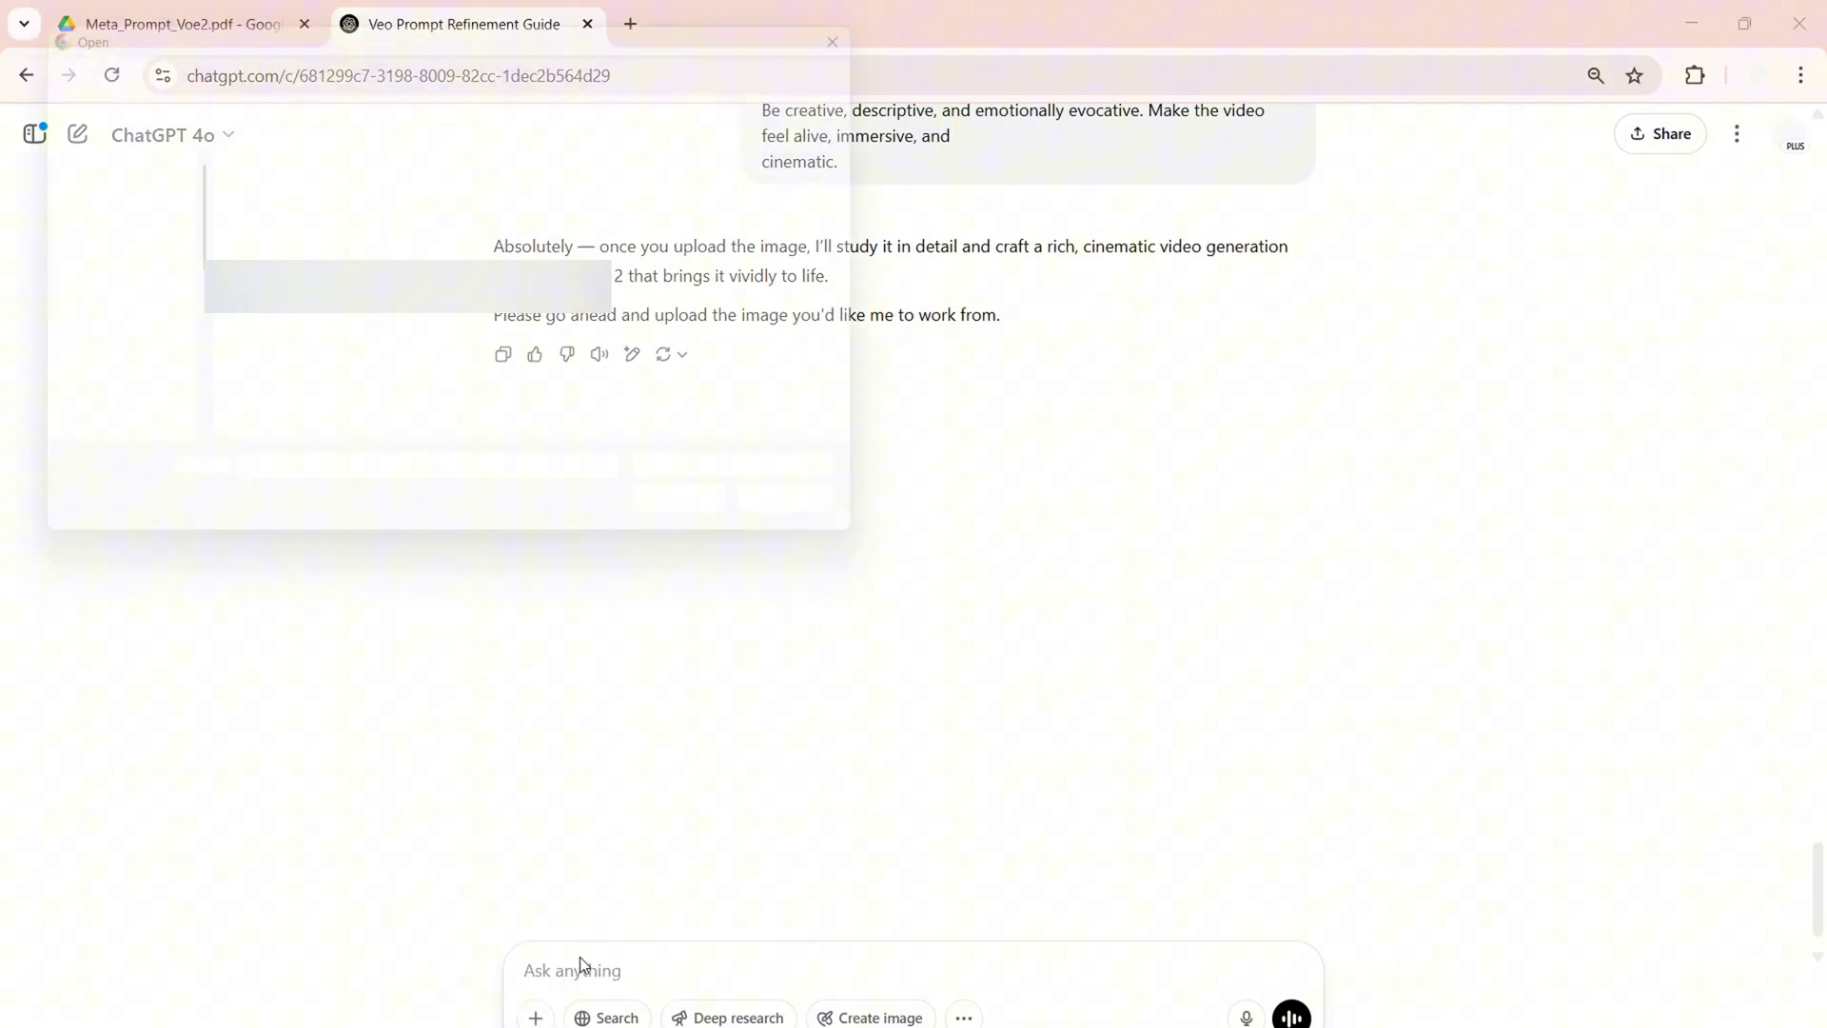
pyautogui.doubleClick(297, 219)
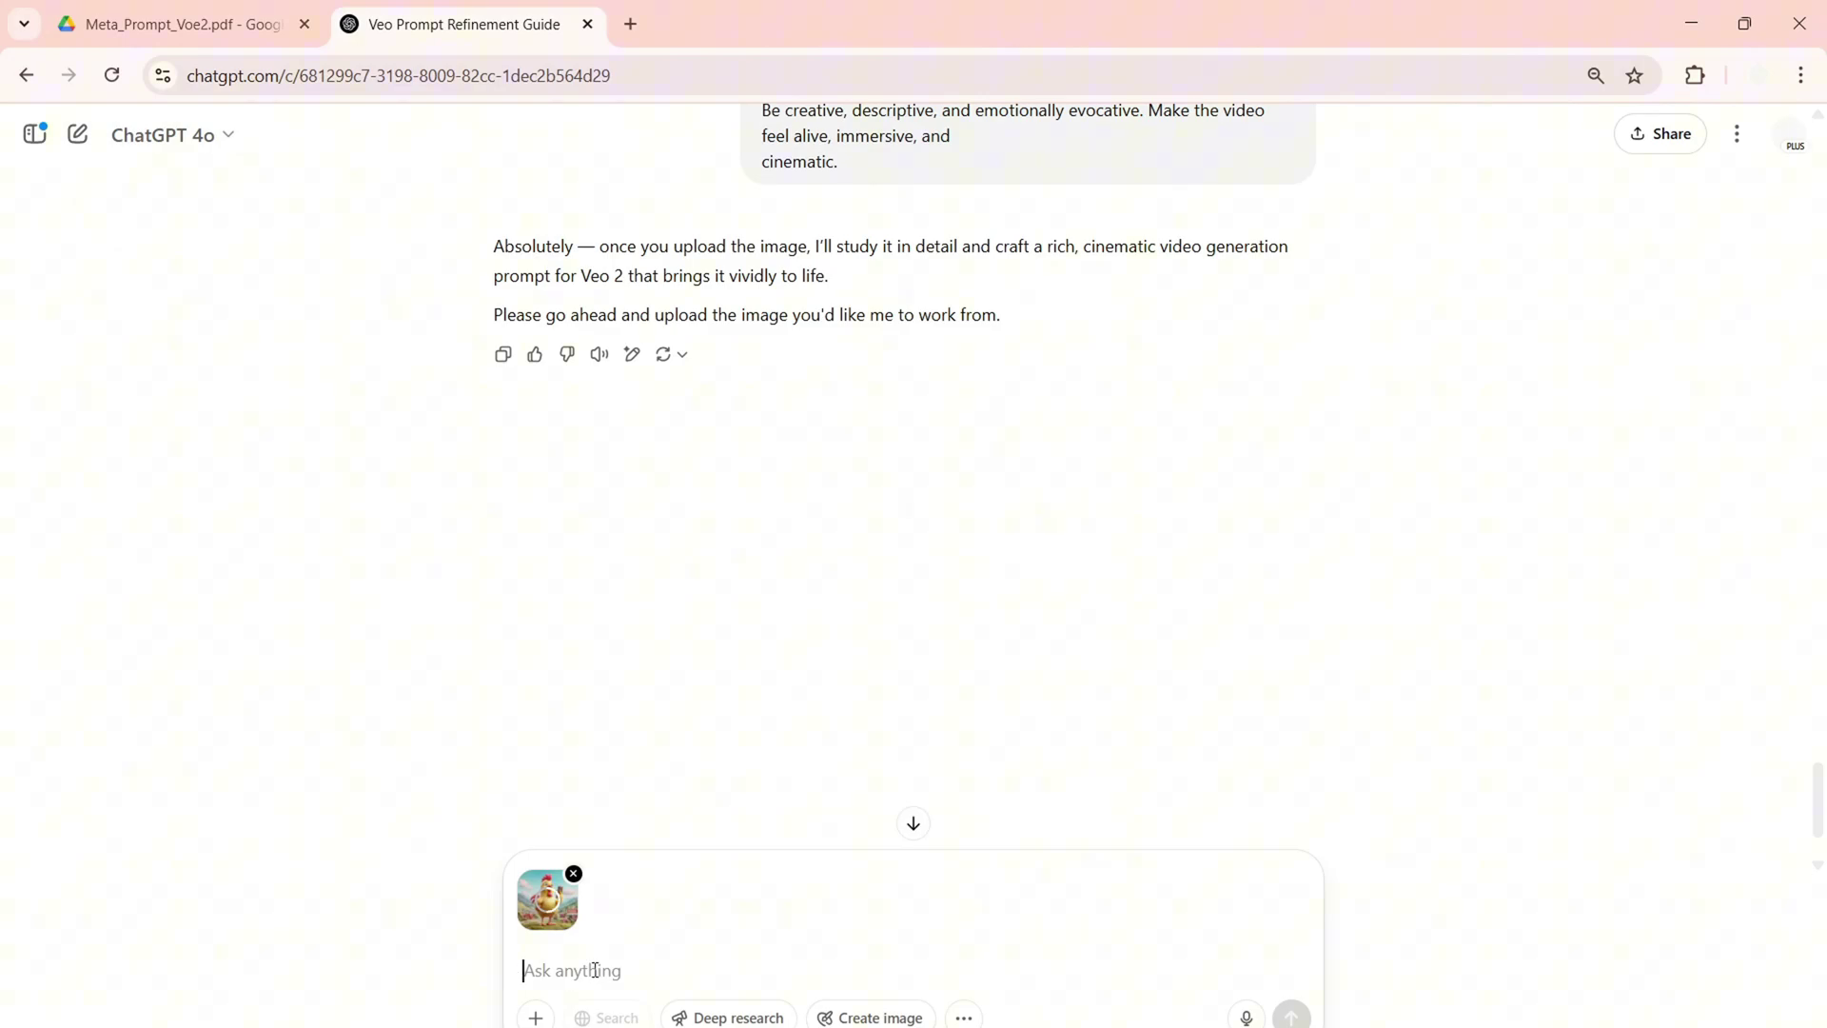
pyautogui.press('Return')
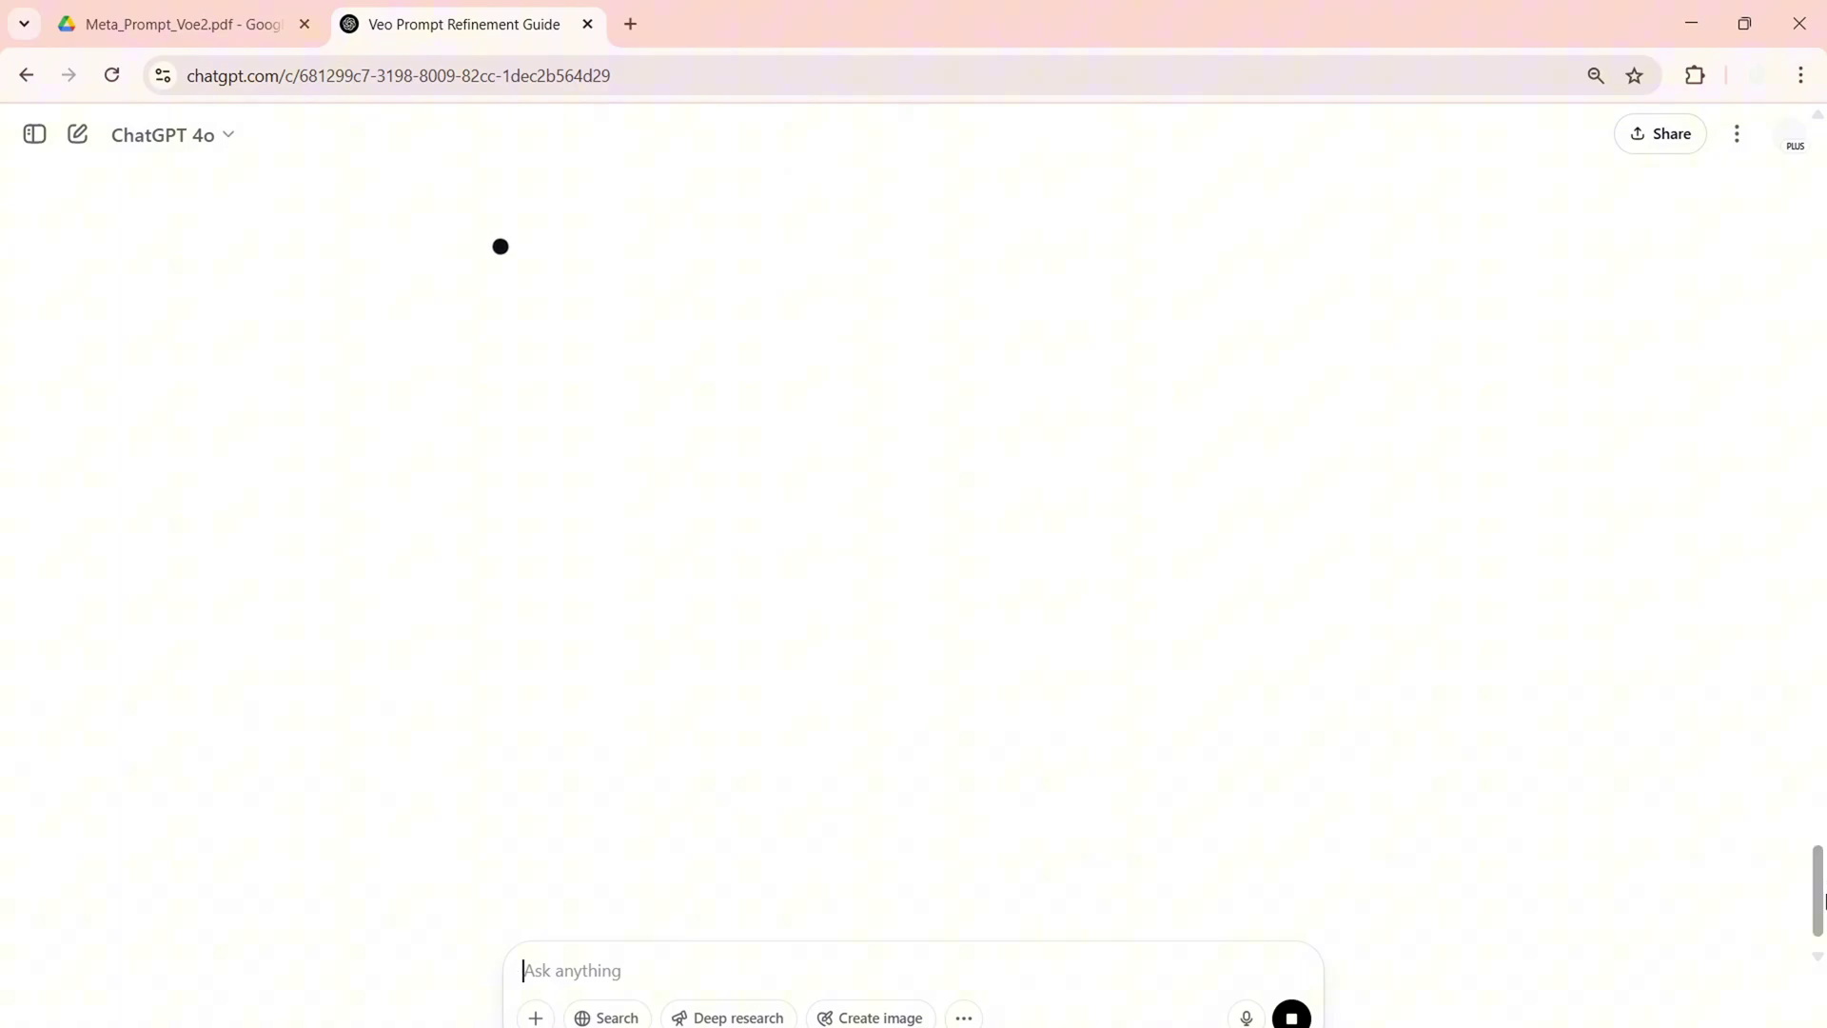
# Select the three descriptive prompt paragraphs, from 'Create' to 'feathers.'
pyautogui.scroll(2, 1821, 885)
pyautogui.scroll(4, 1822, 885)
pyautogui.scroll(-4, 1606, 721)
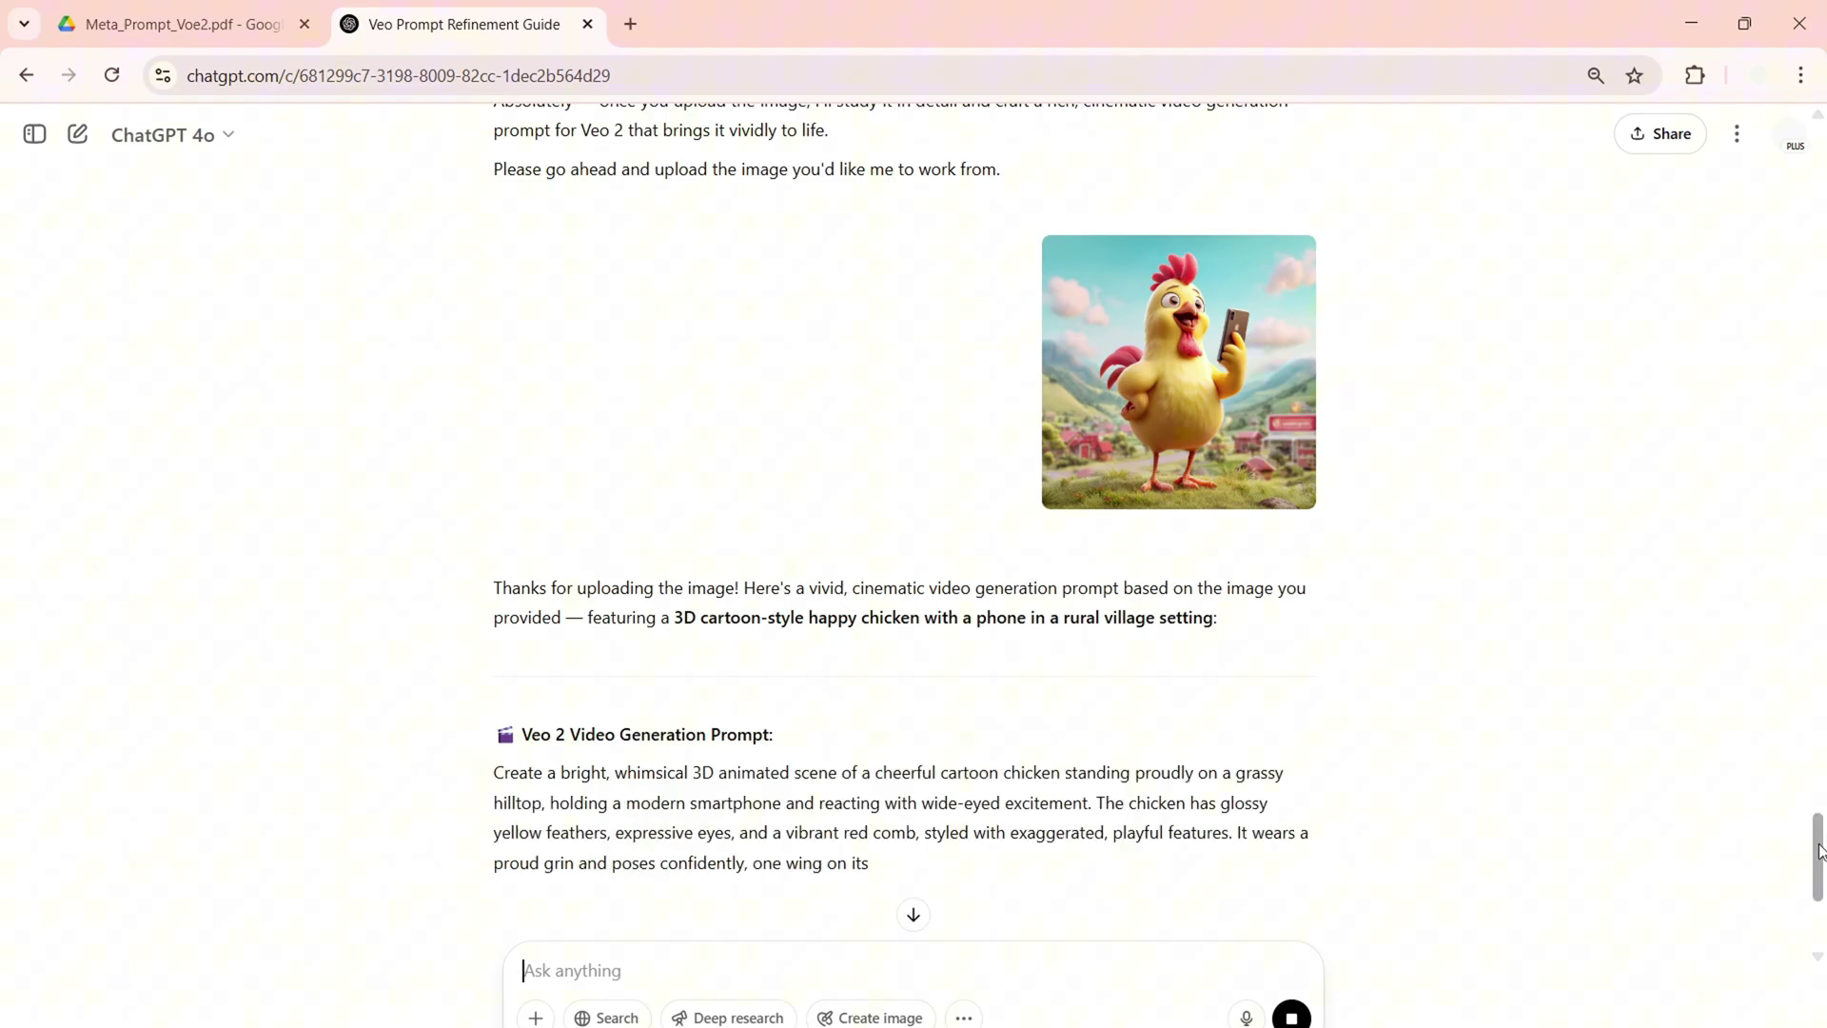
pyautogui.scroll(-4, 1819, 927)
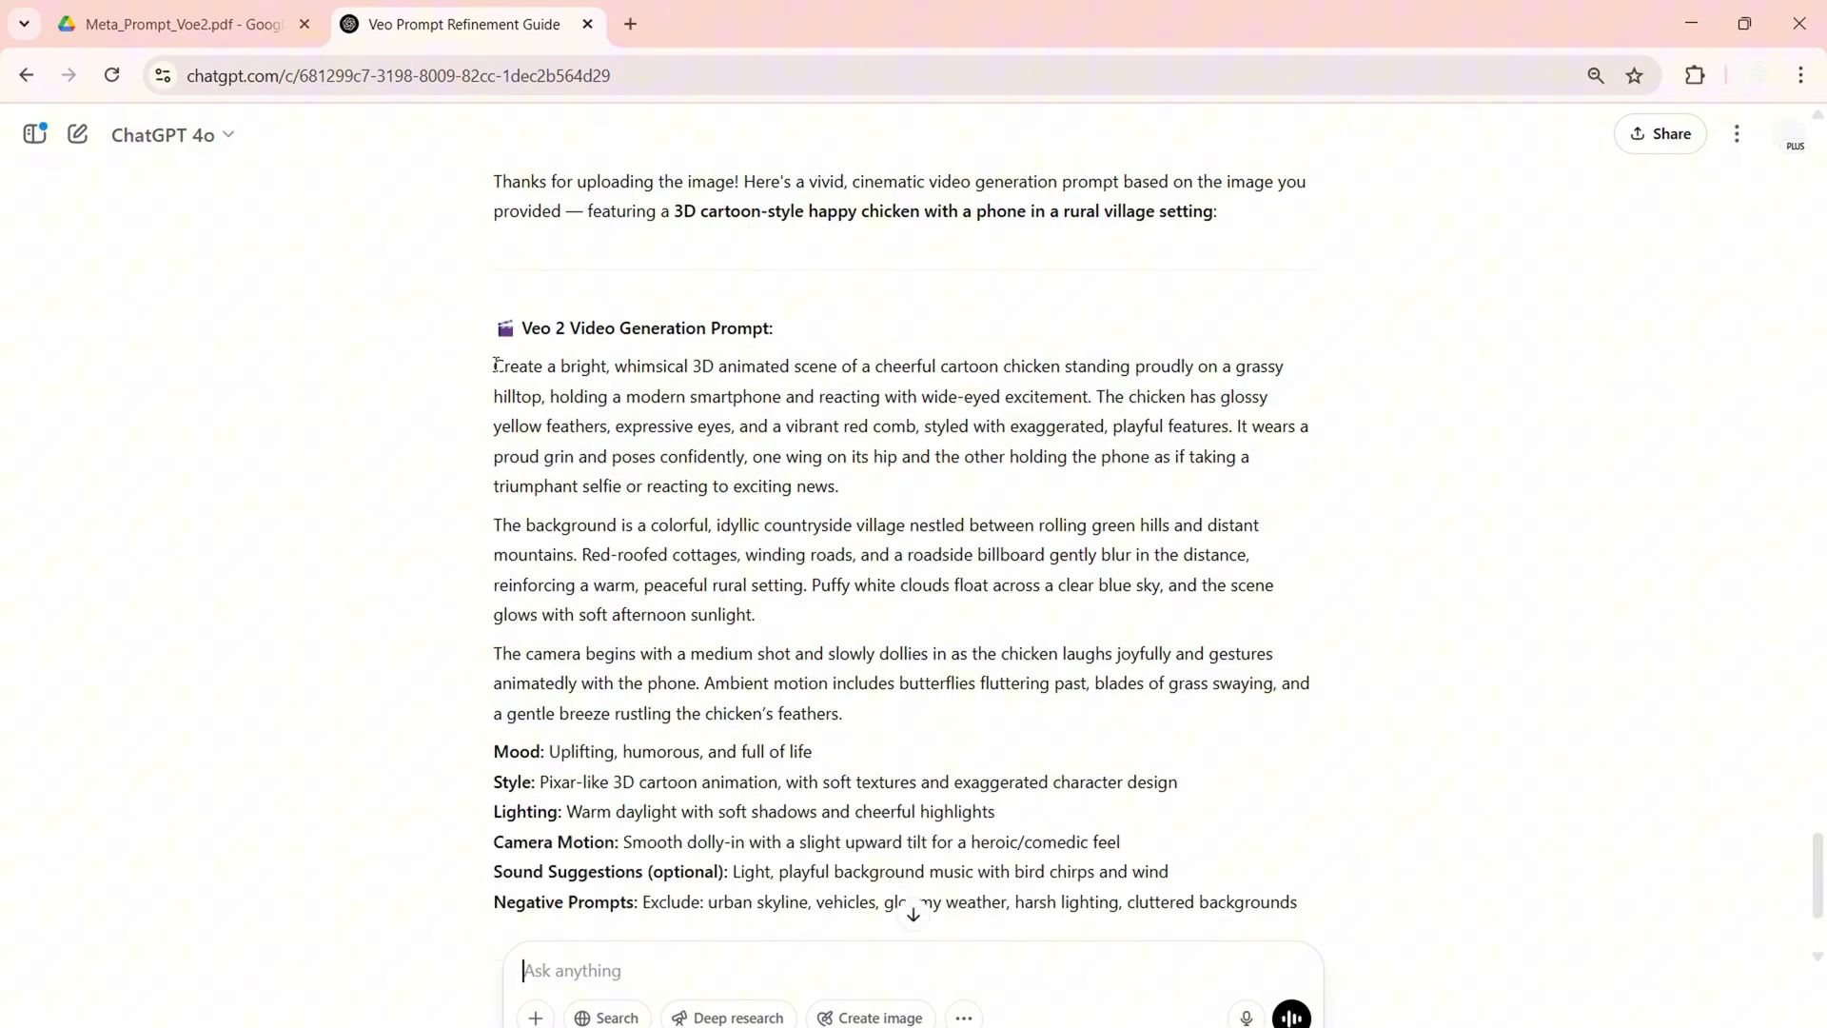
pyautogui.scroll(-3, 1821, 889)
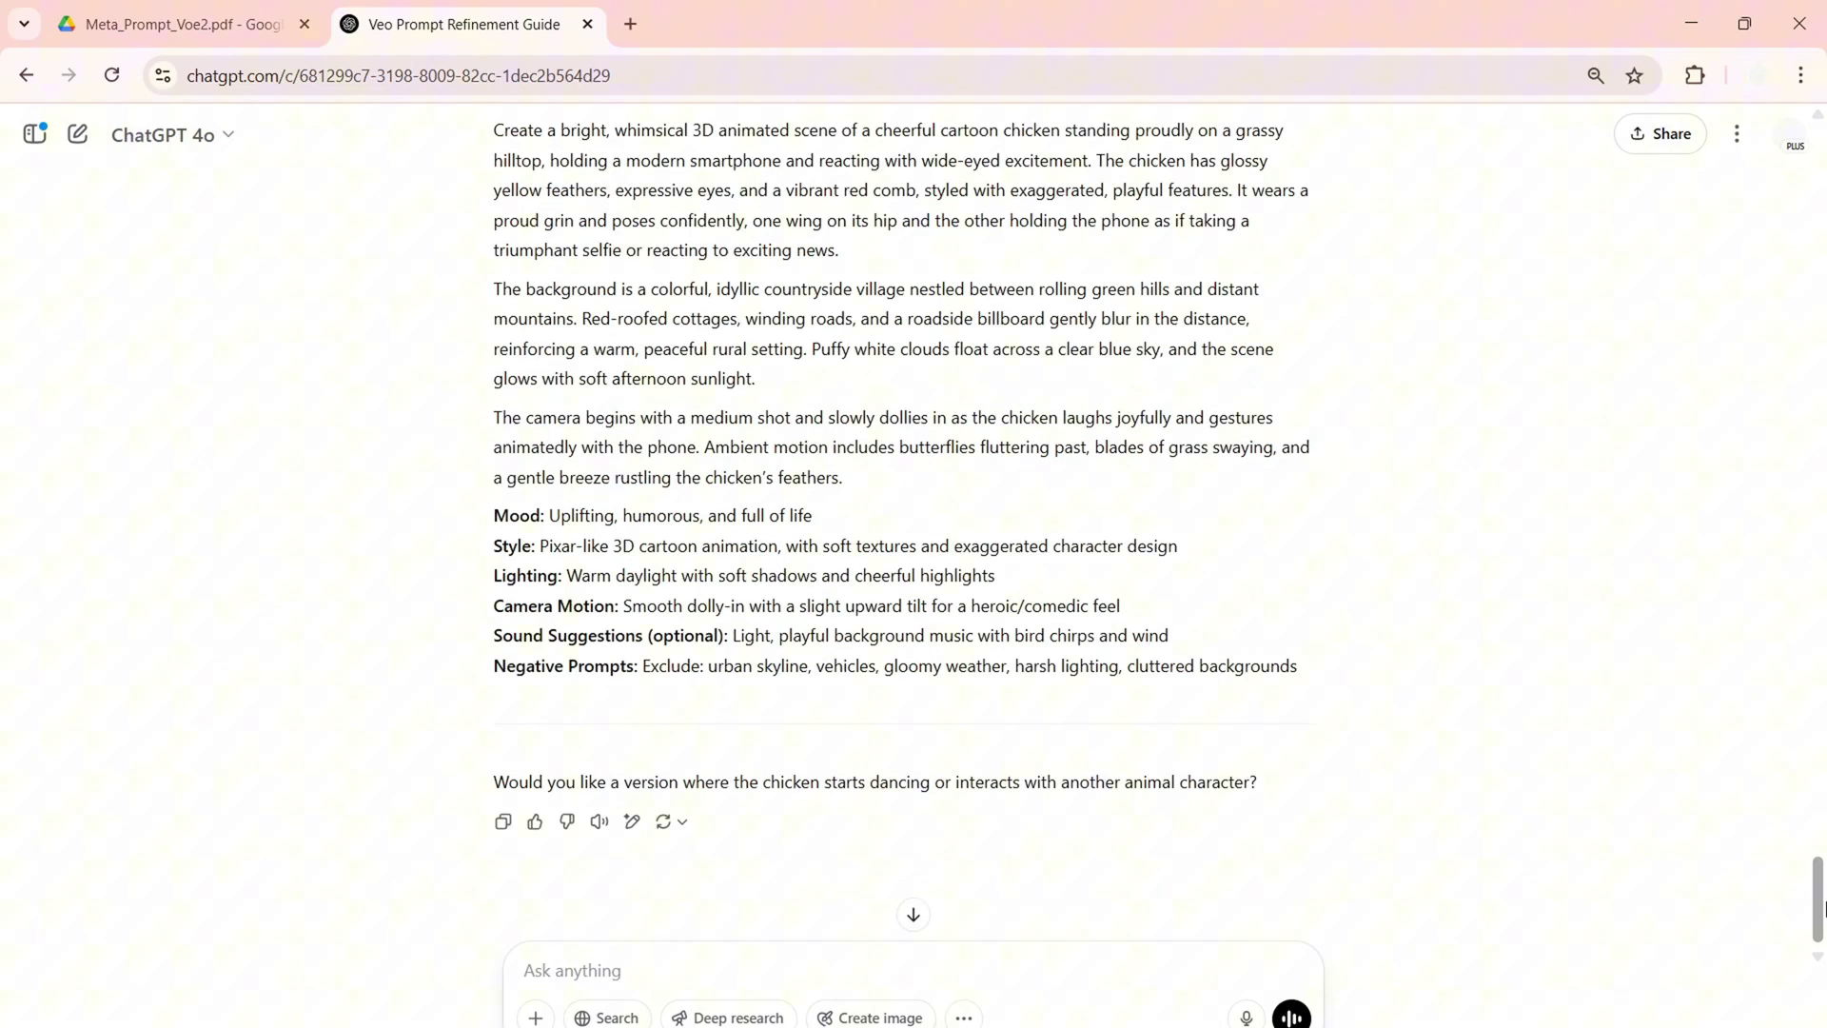
pyautogui.scroll(2, 1822, 890)
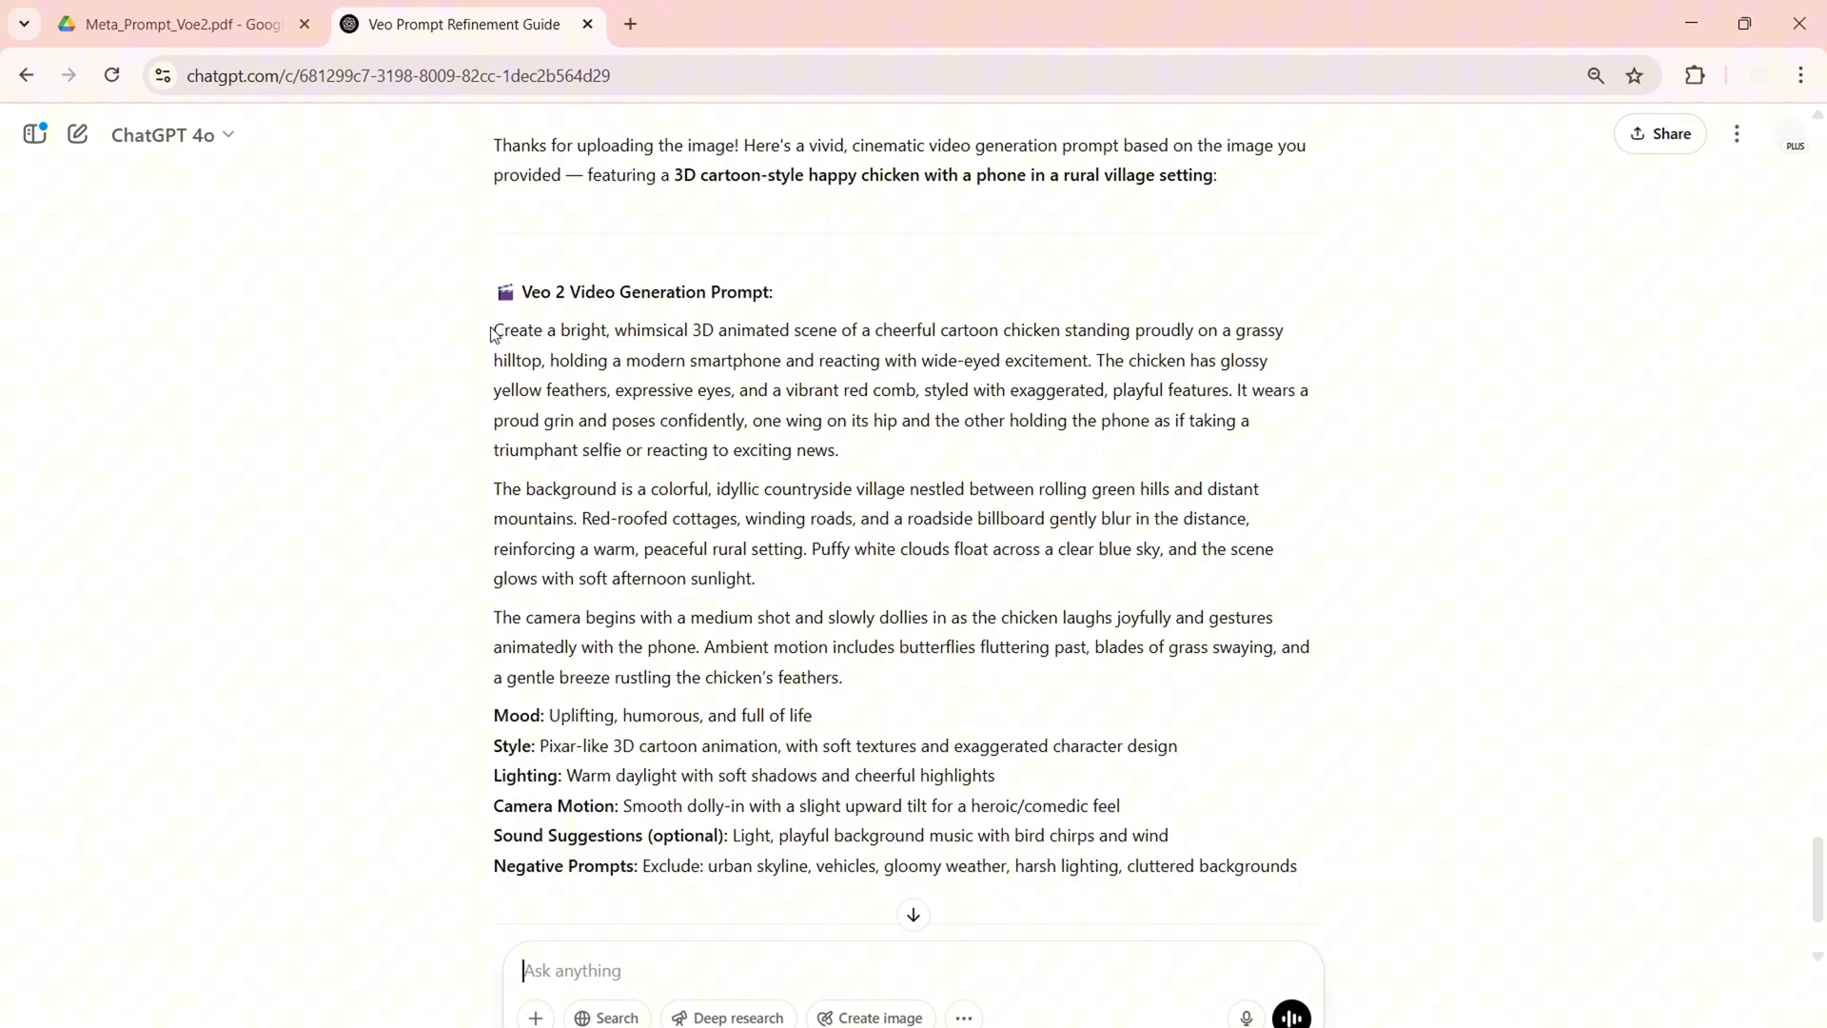
pyautogui.moveTo(496, 331); pyautogui.dragTo(876, 676)
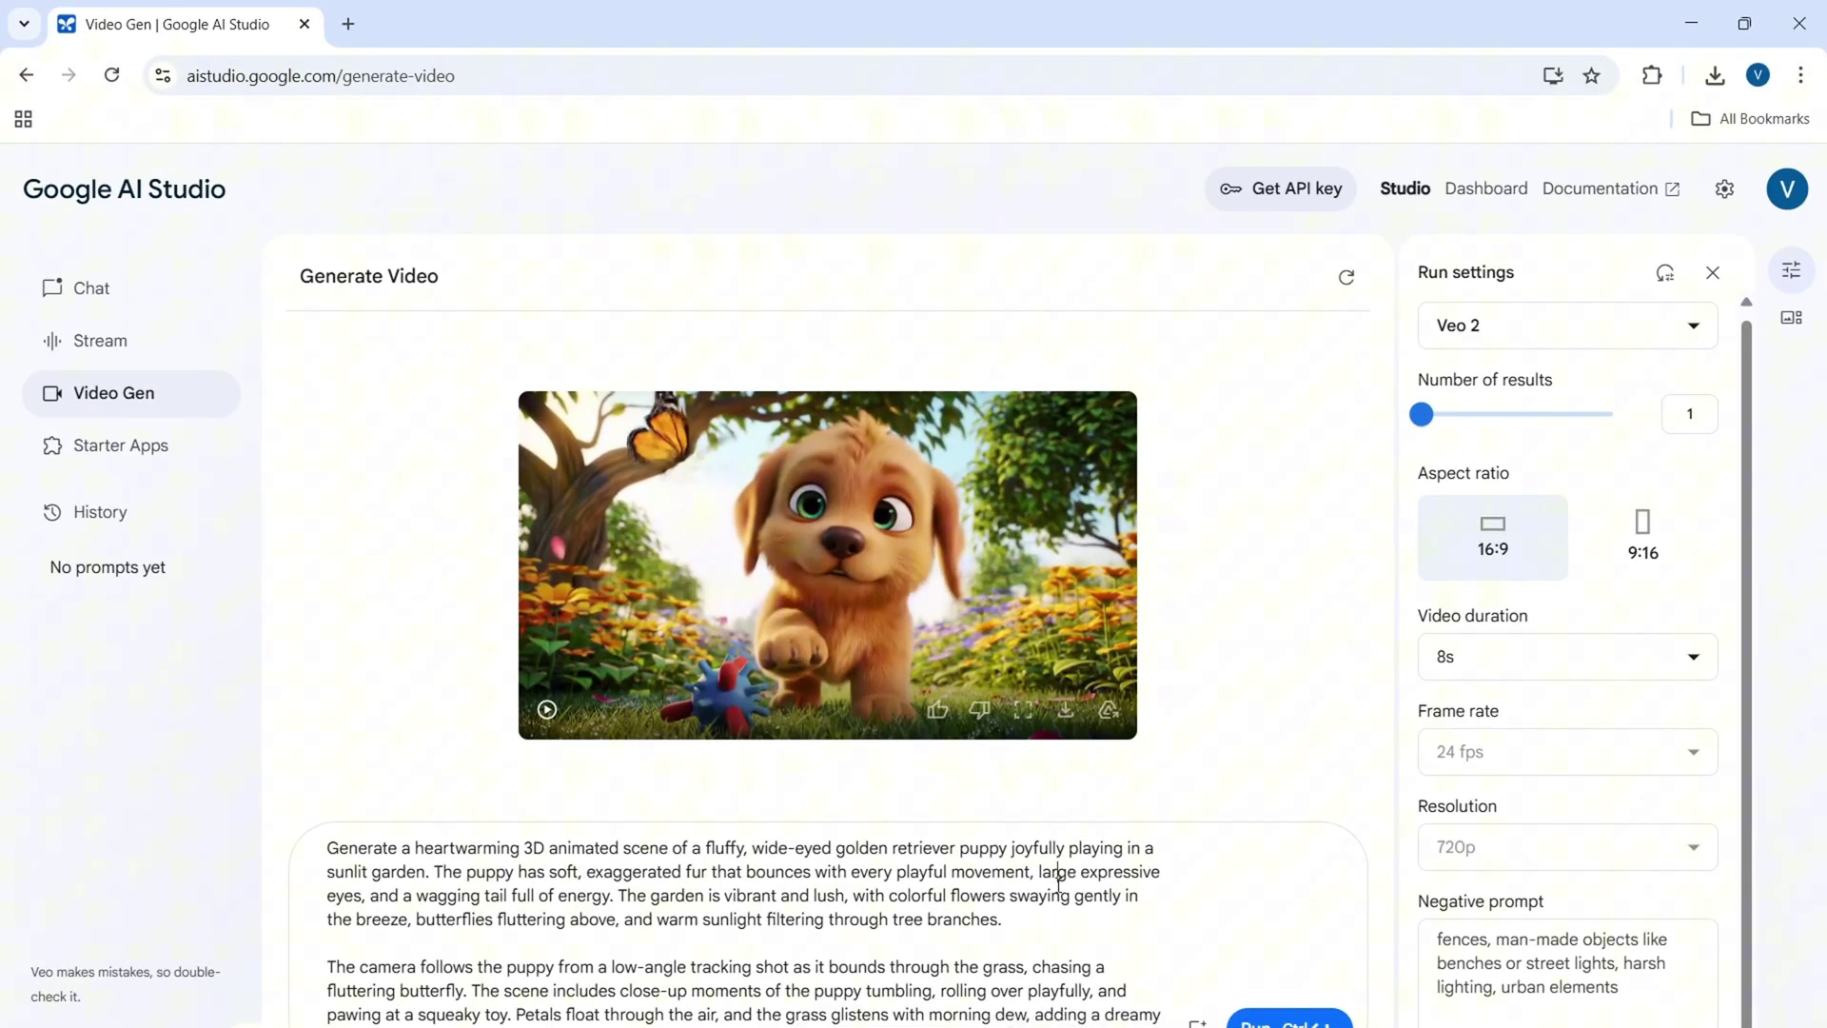
# Delete the old puppy prompt and upload the cartoon chicken PNG as the starting image
pyautogui.hotkey('ctrl', 'a')
pyautogui.press('BackSpace')
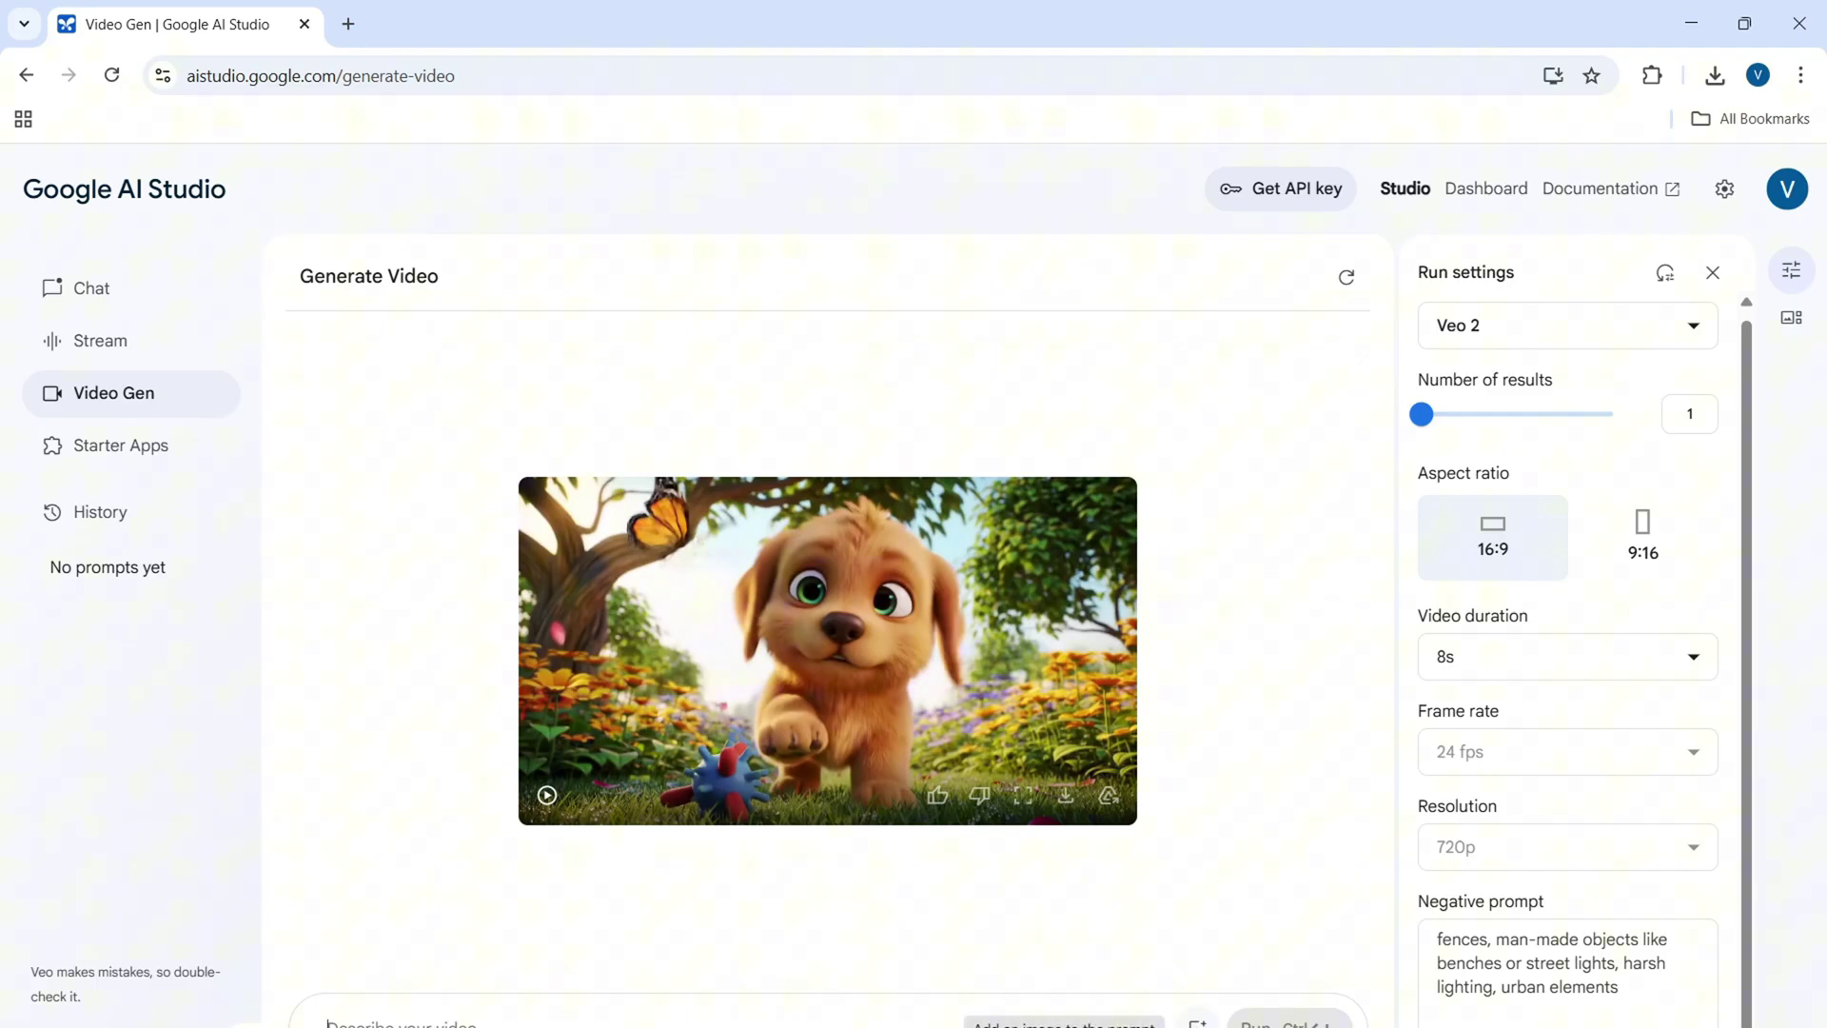
pyautogui.click(1197, 1022)
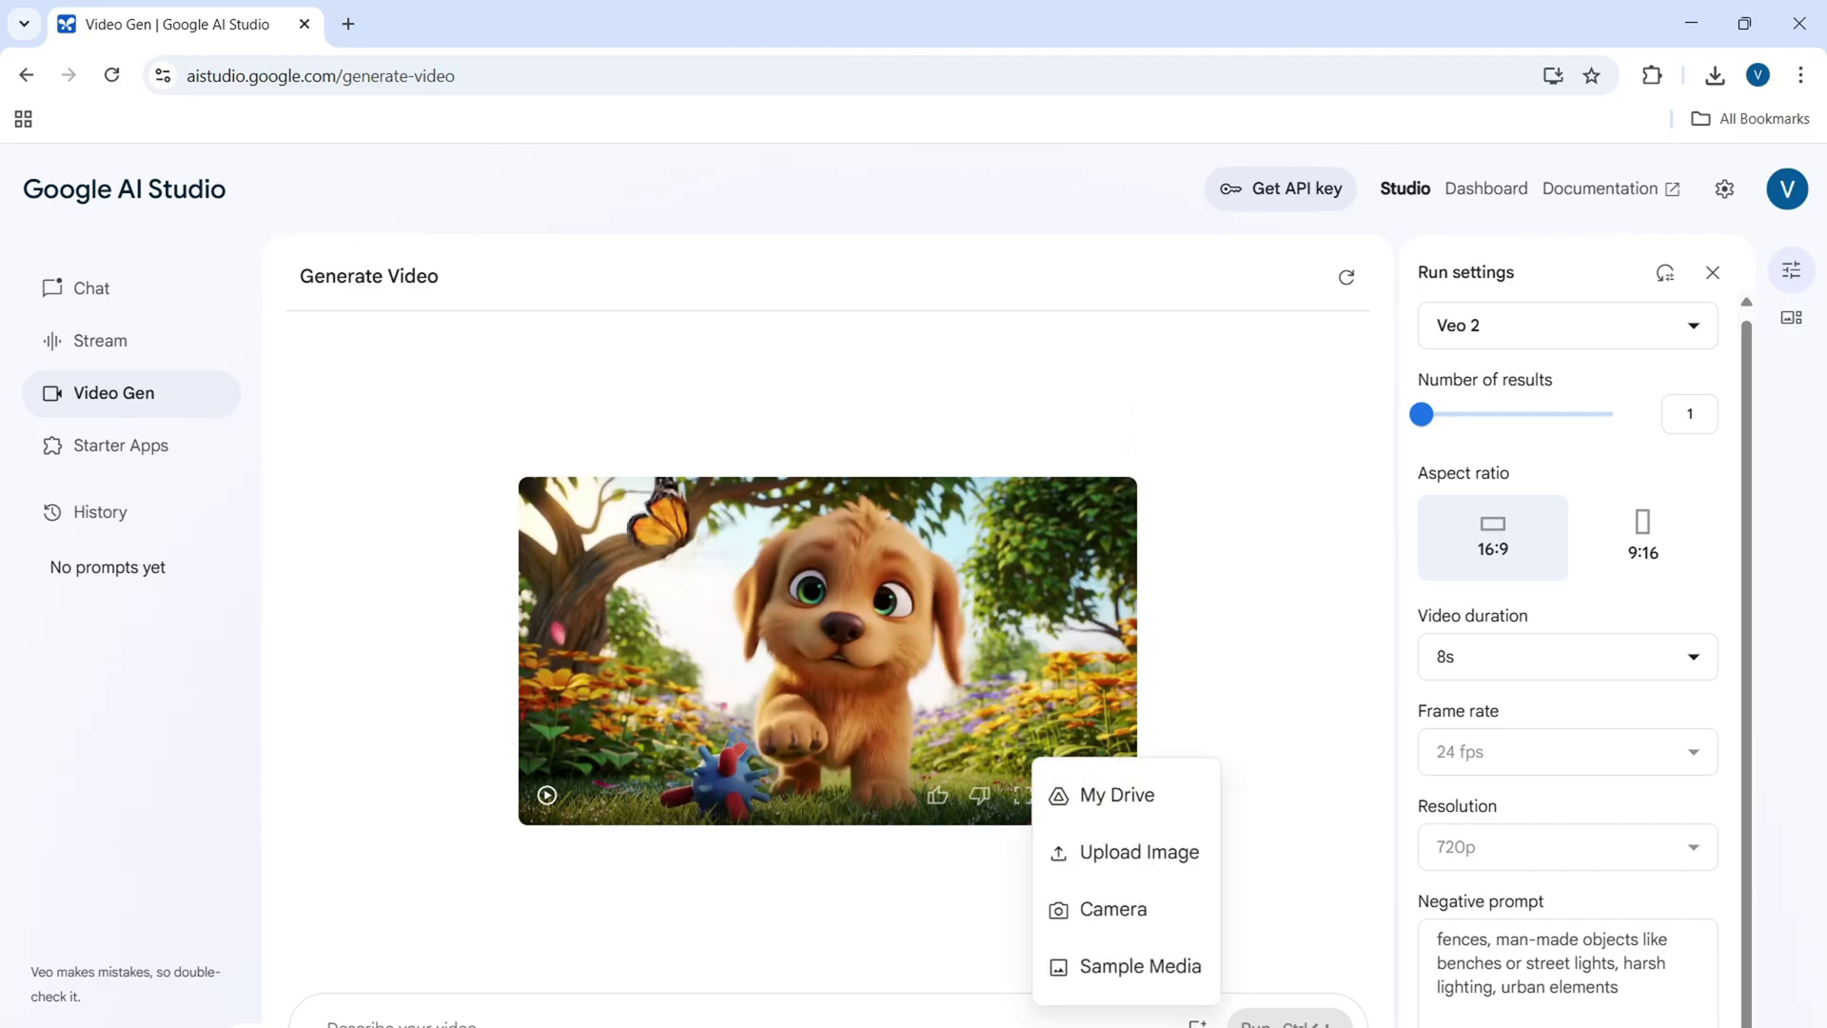
pyautogui.click(1129, 861)
pyautogui.click(282, 243)
pyautogui.doubleClick(279, 238)
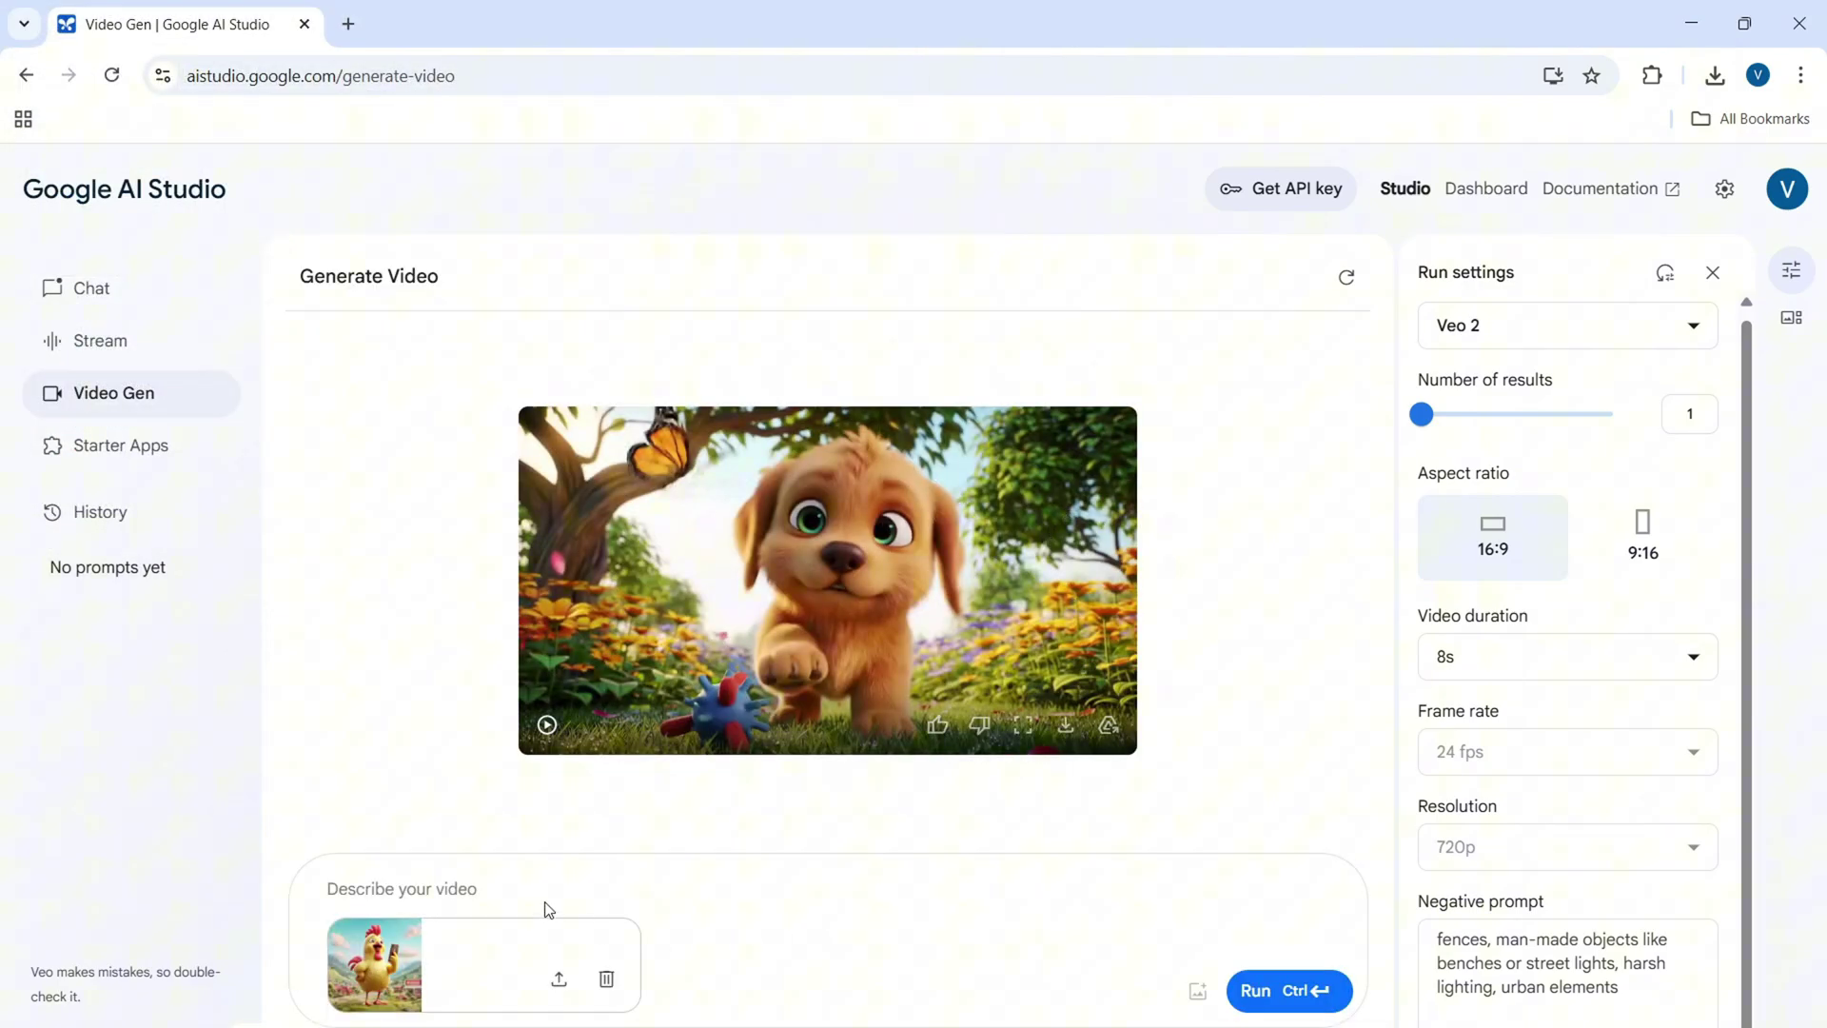
# Paste the chicken prompt, swap in ChatGPT's skyline/vehicles negative prompt list, and run generation
pyautogui.click(444, 885)
pyautogui.hotkey('ctrl', 'v')
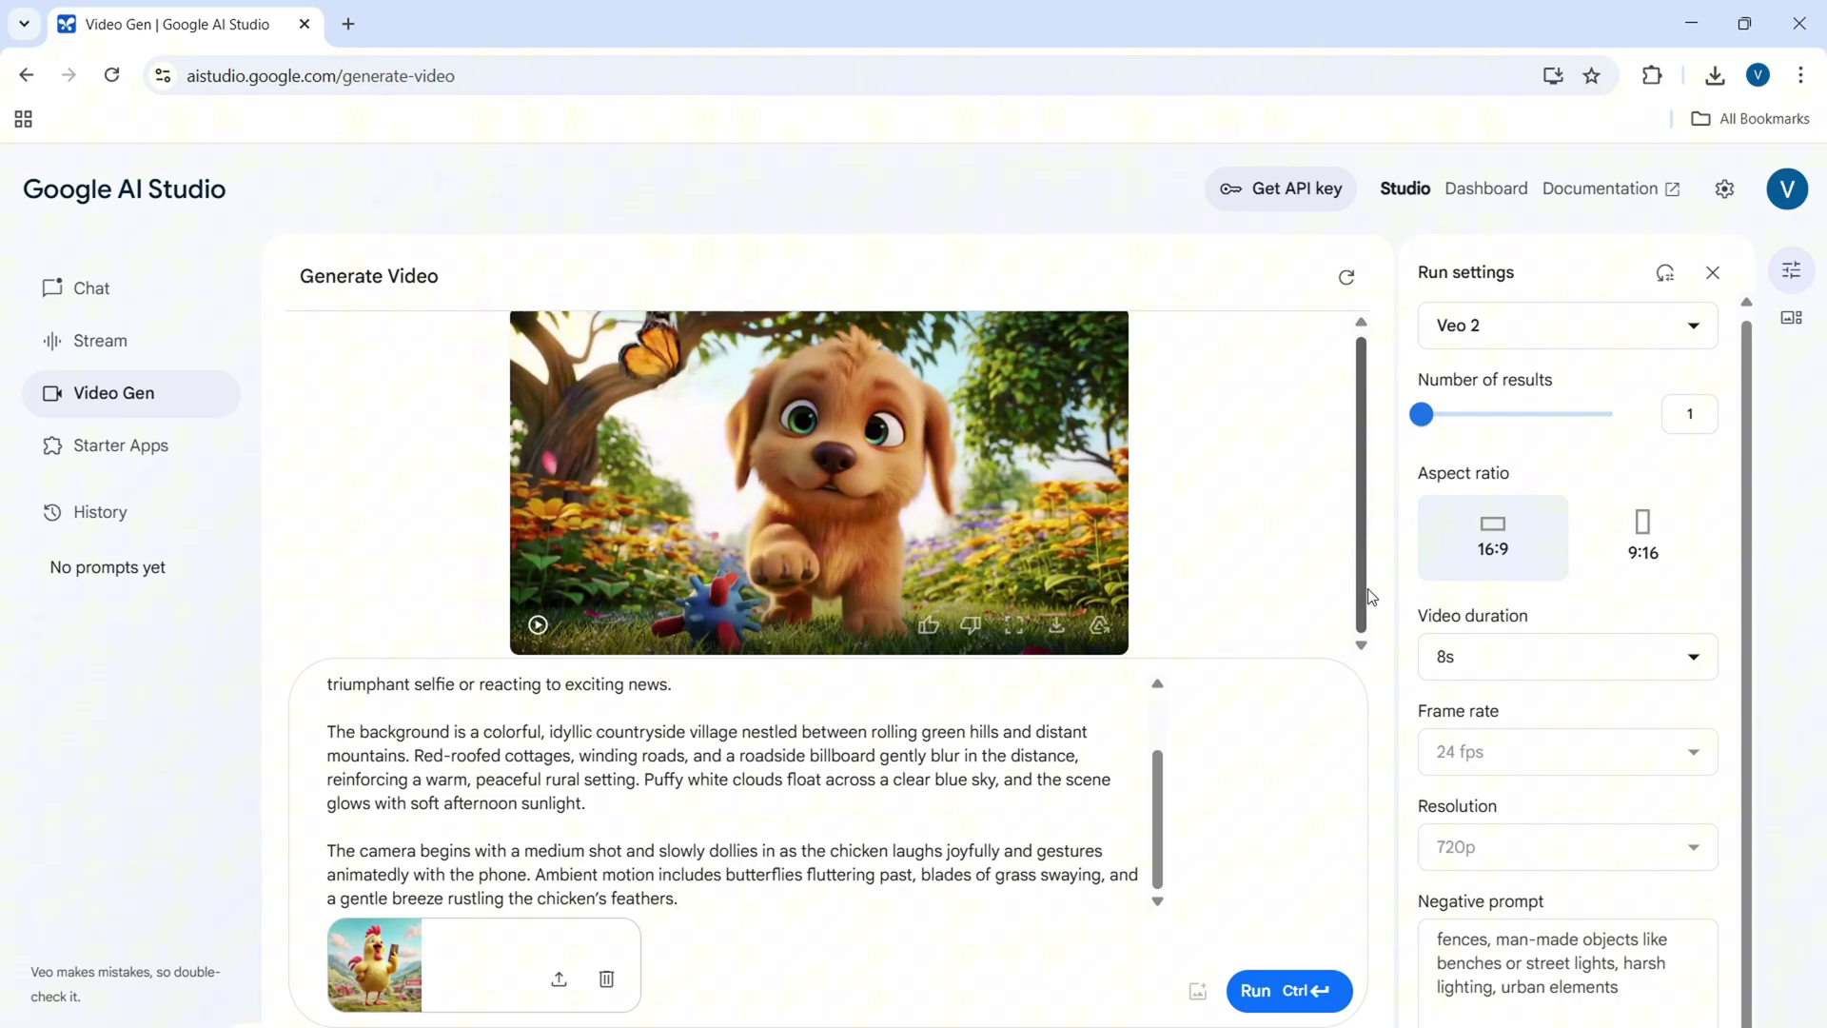
pyautogui.hotkey('alt', 'Tab')
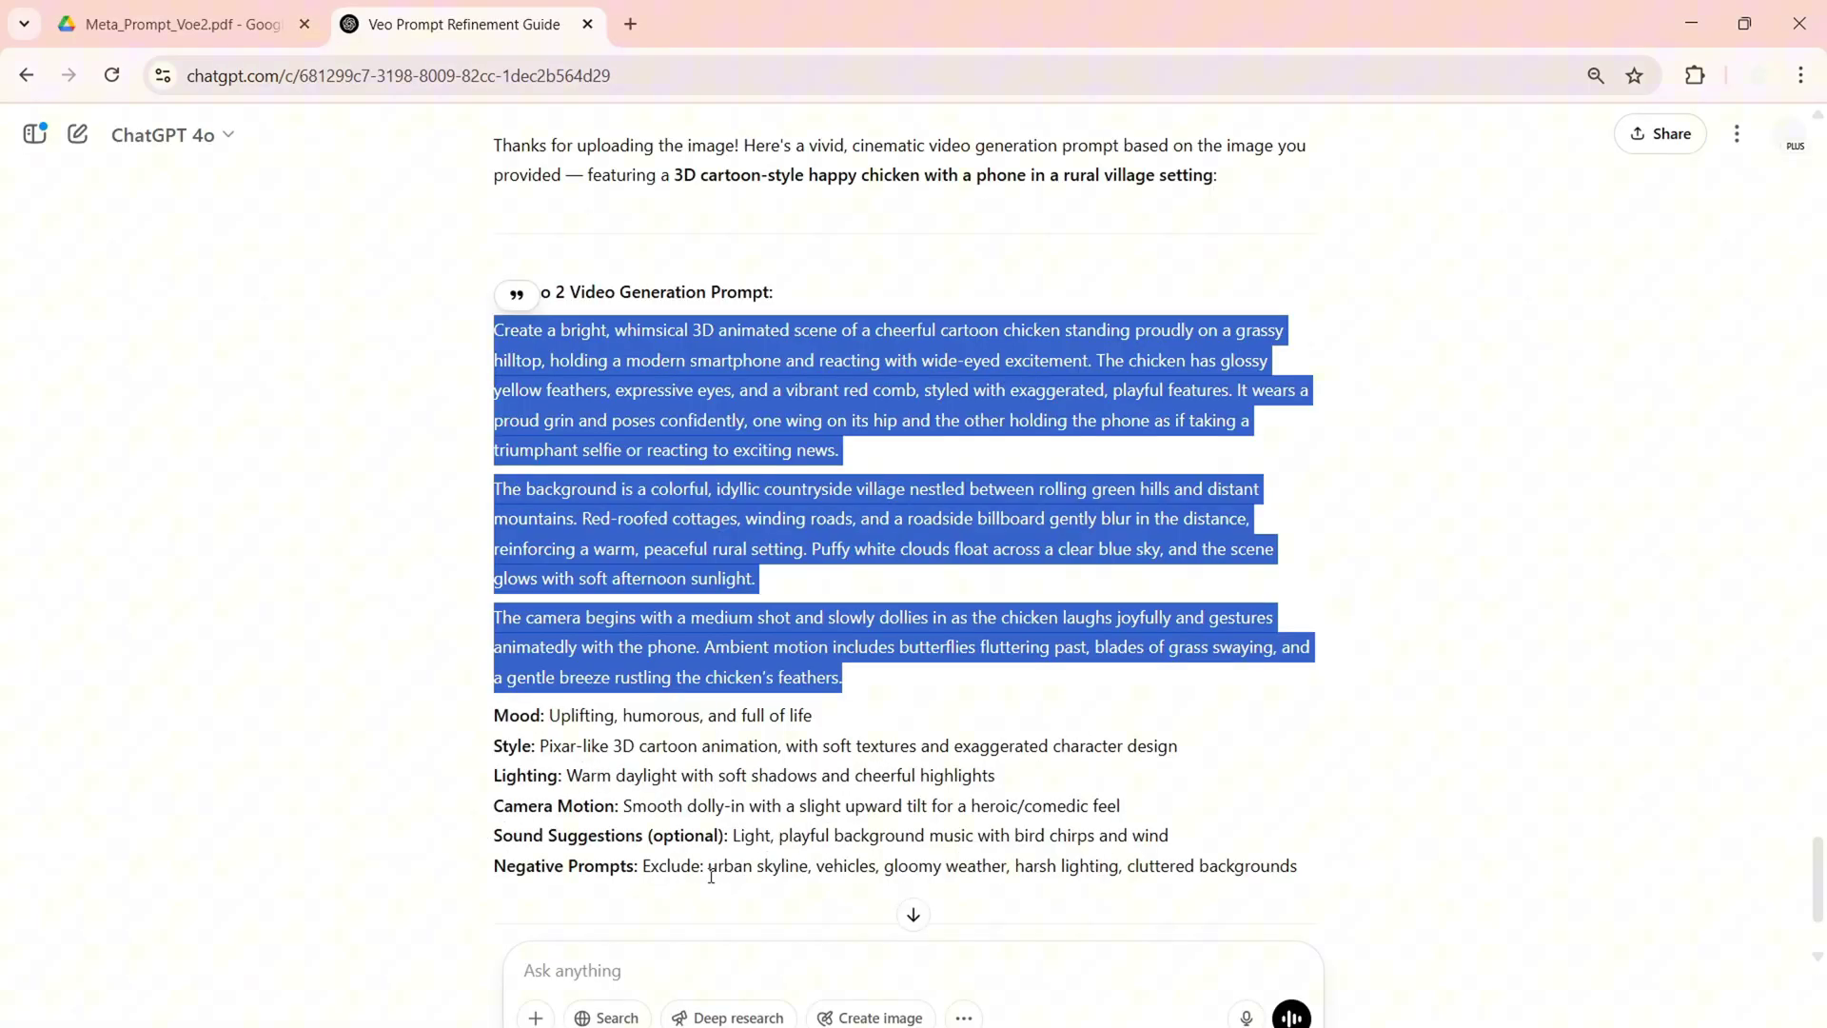
pyautogui.moveTo(711, 875); pyautogui.dragTo(1330, 869)
pyautogui.hotkey('ctrl', 'c')
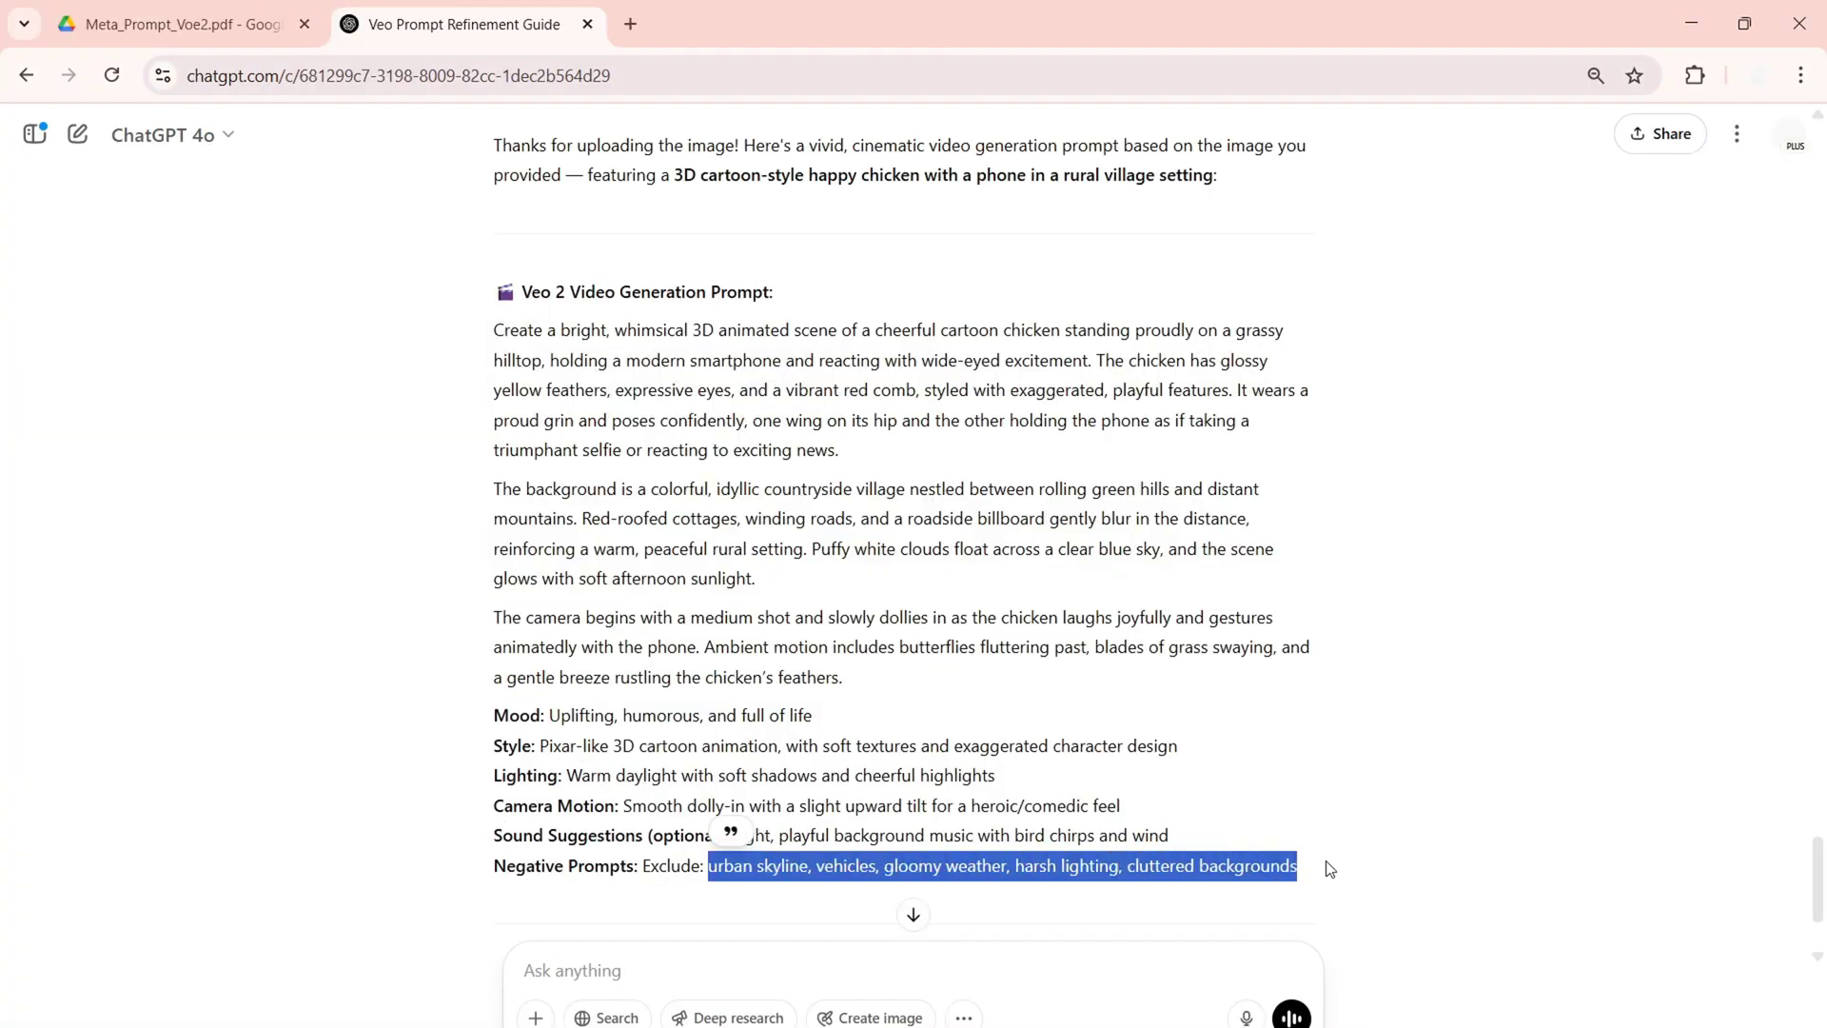
pyautogui.hotkey('alt', 'Tab')
pyautogui.tripleClick(1564, 999)
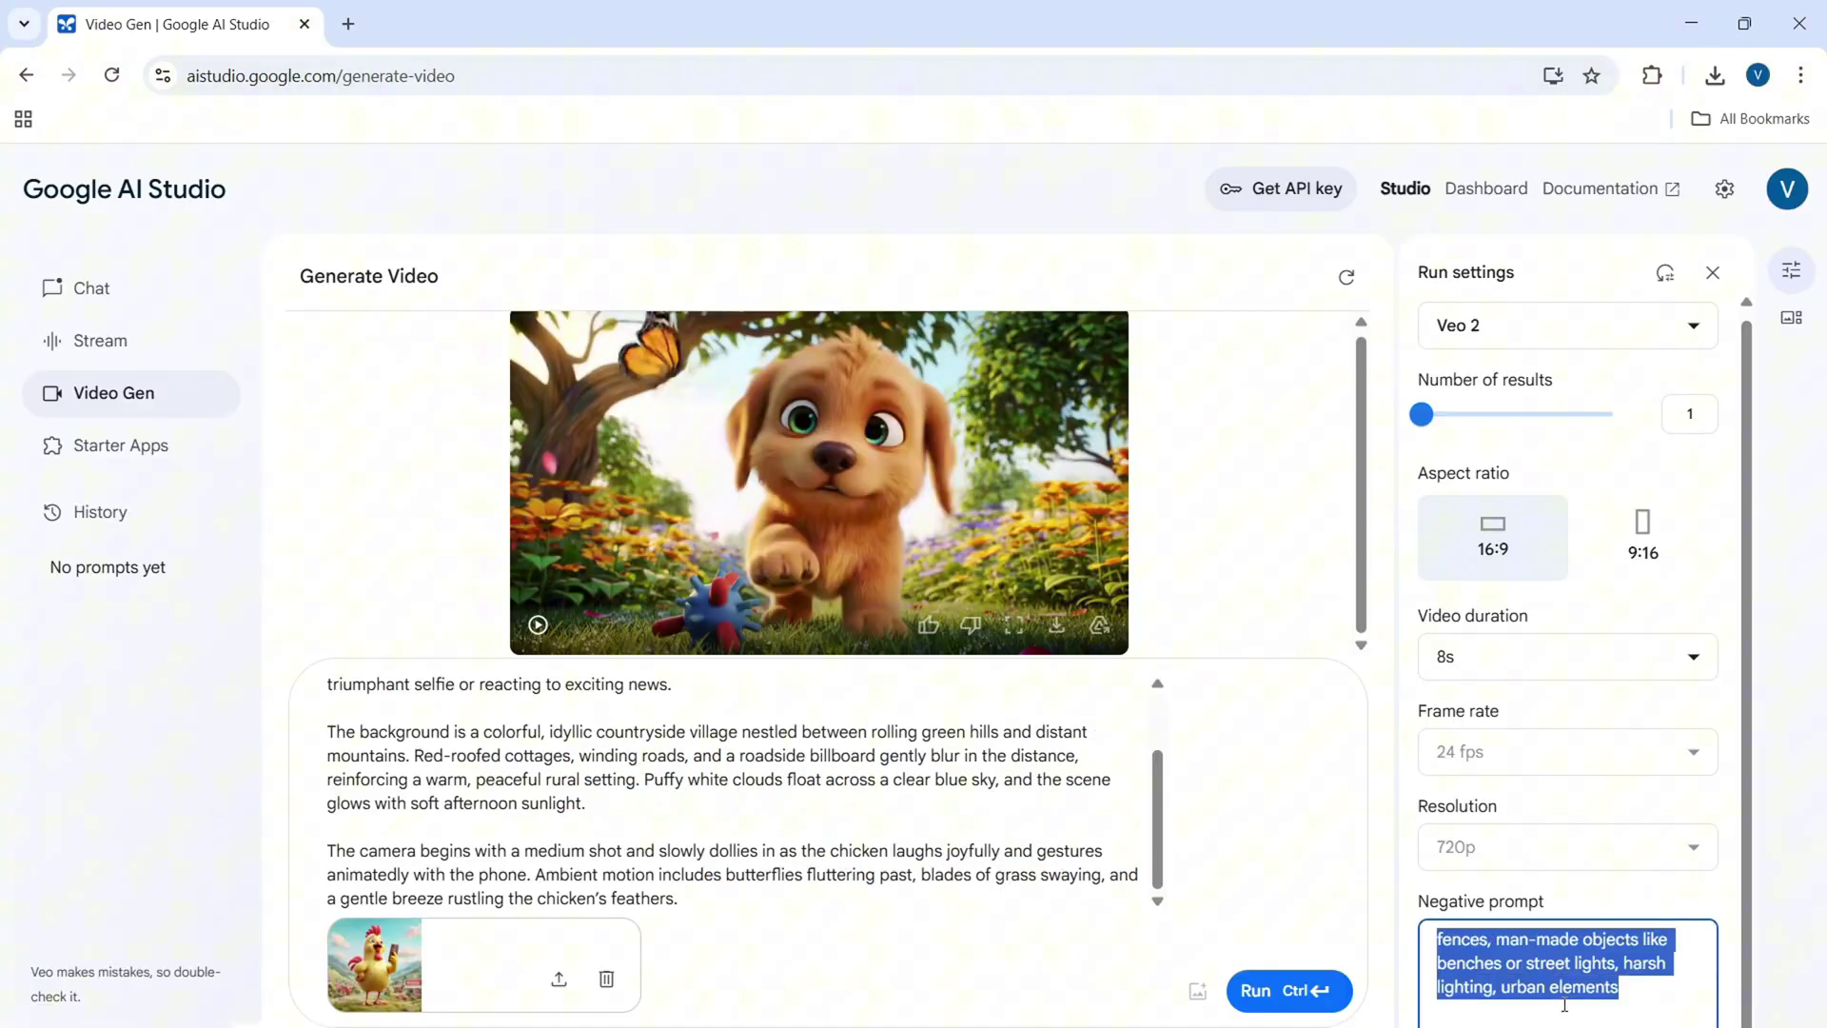
pyautogui.hotkey('ctrl', 'v')
pyautogui.click(1276, 994)
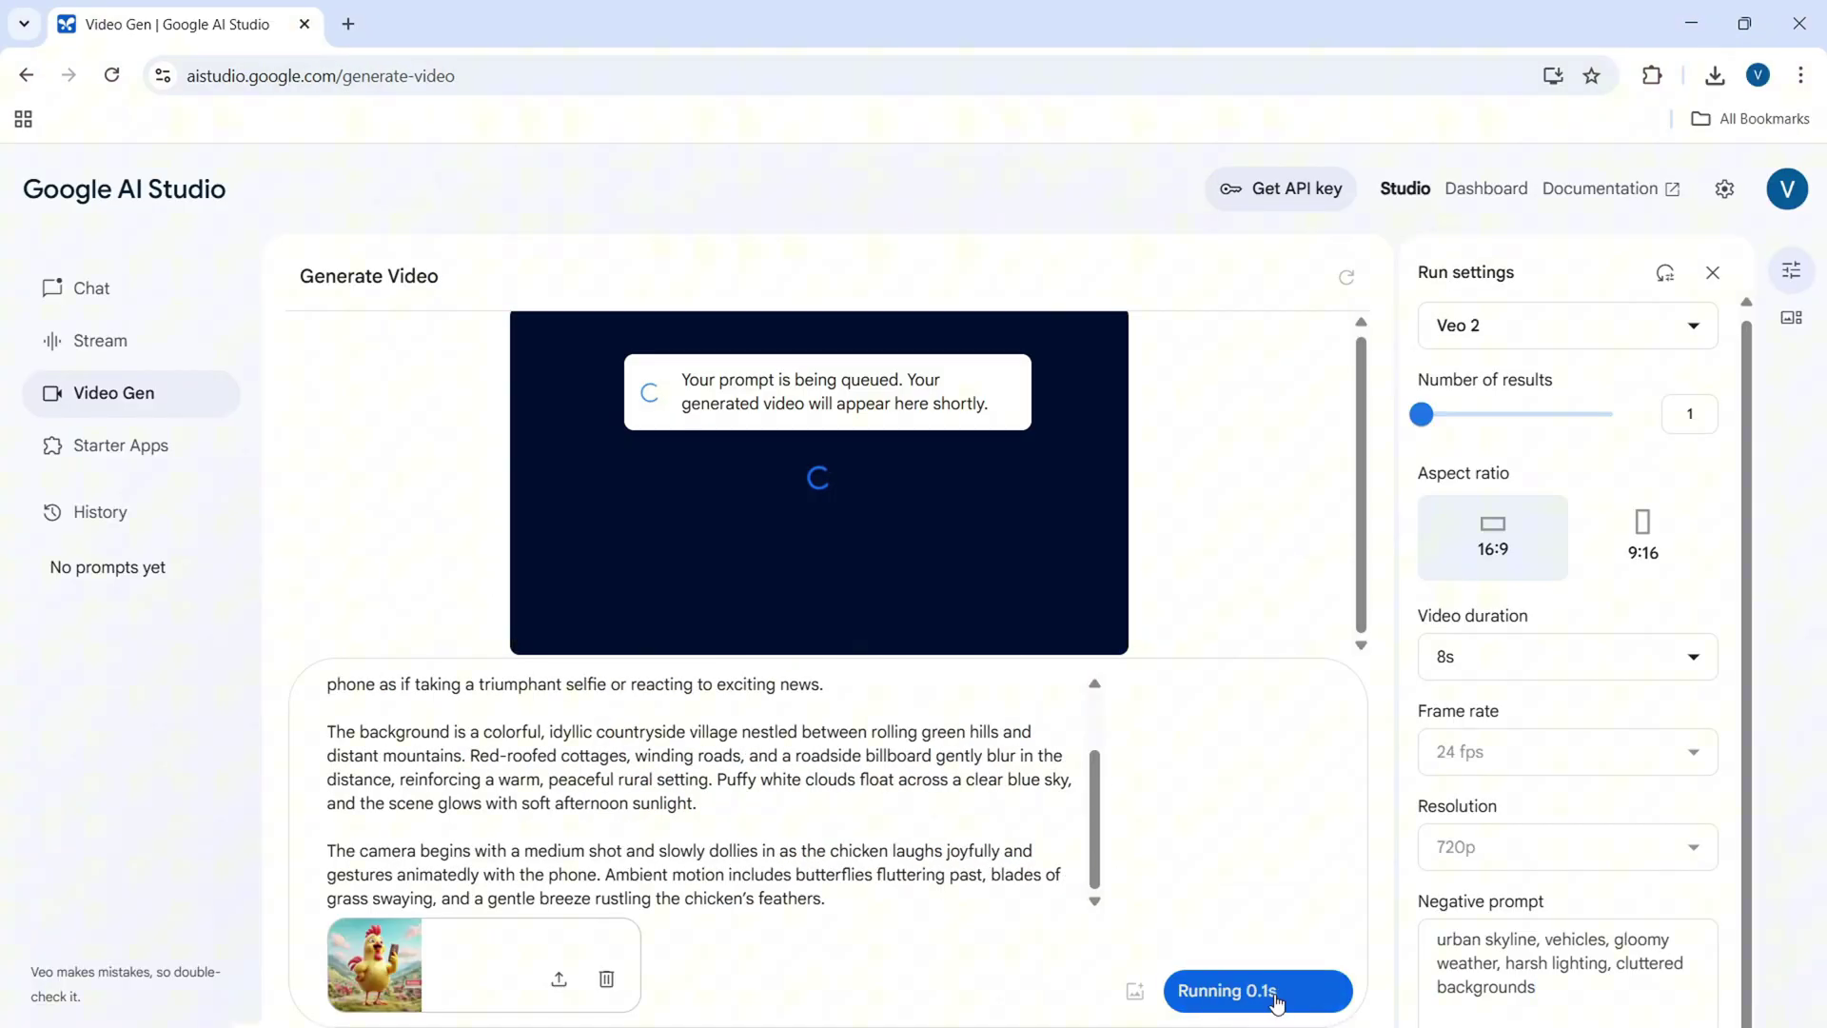
# View the chicken PNG in Photos, then close it and minimize File Explorer
pyautogui.hotkey('alt', 'Tab')
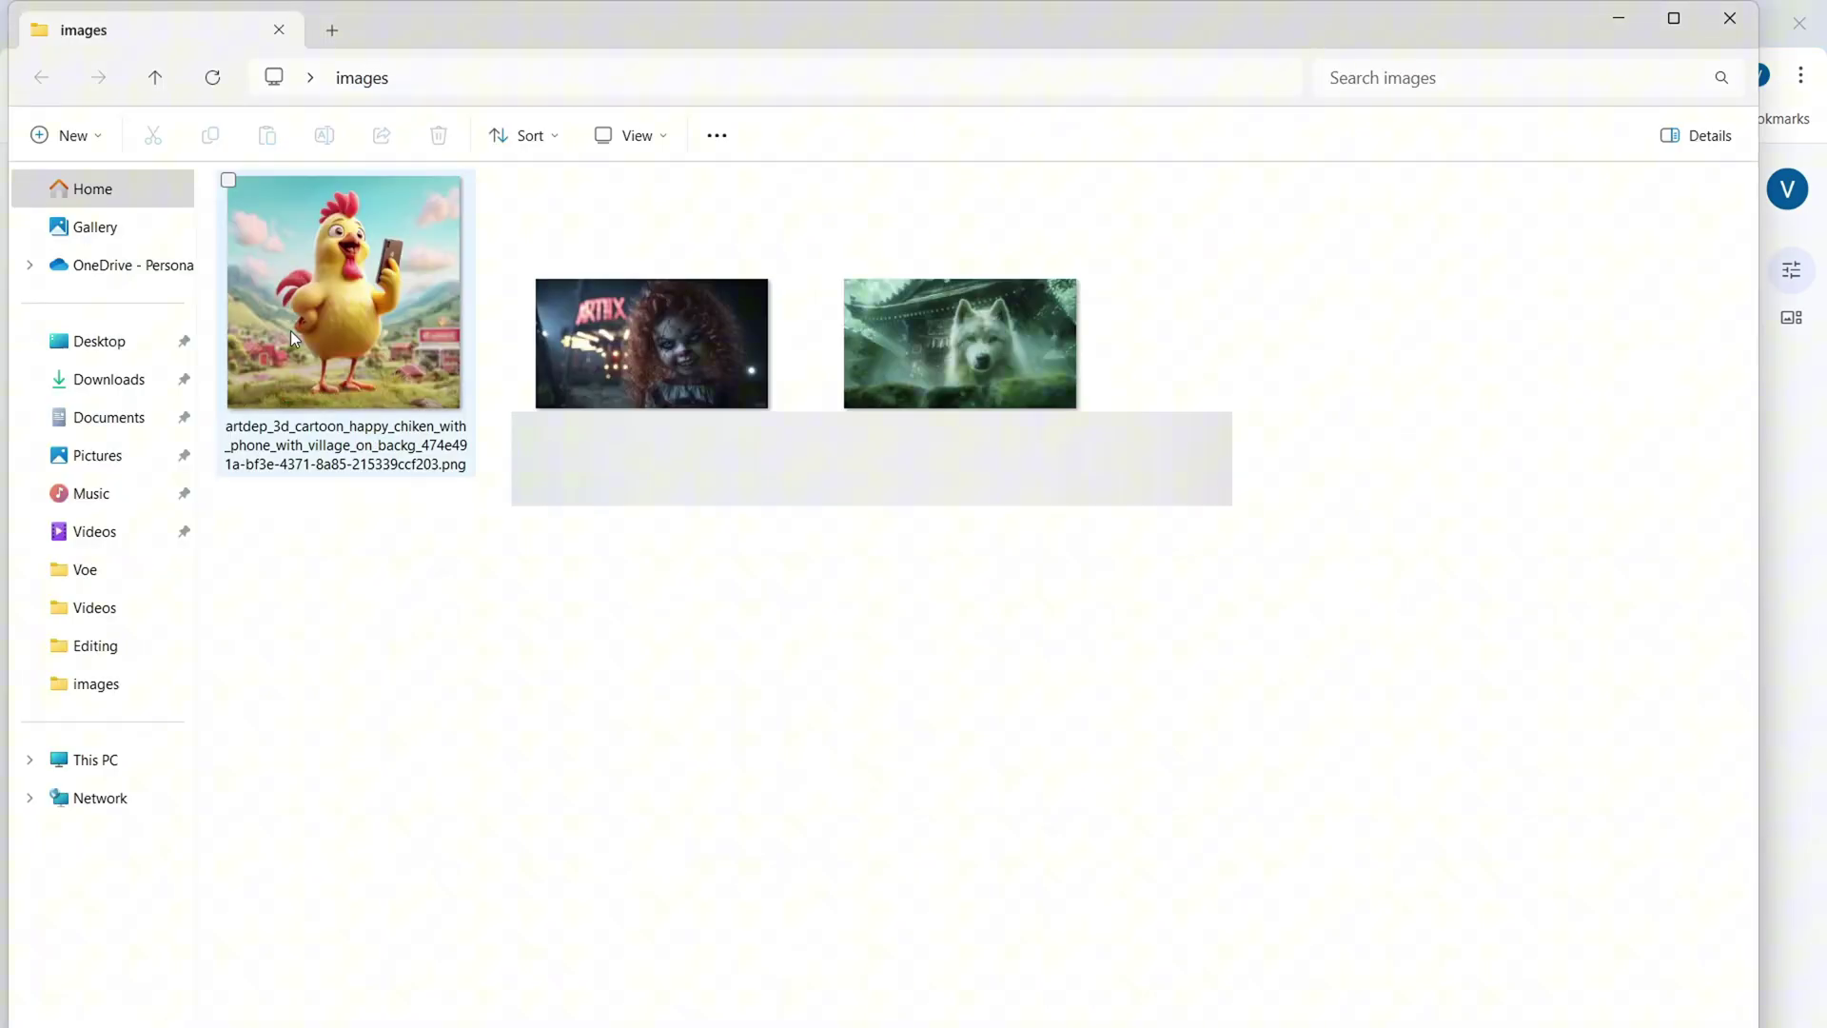
pyautogui.doubleClick(283, 322)
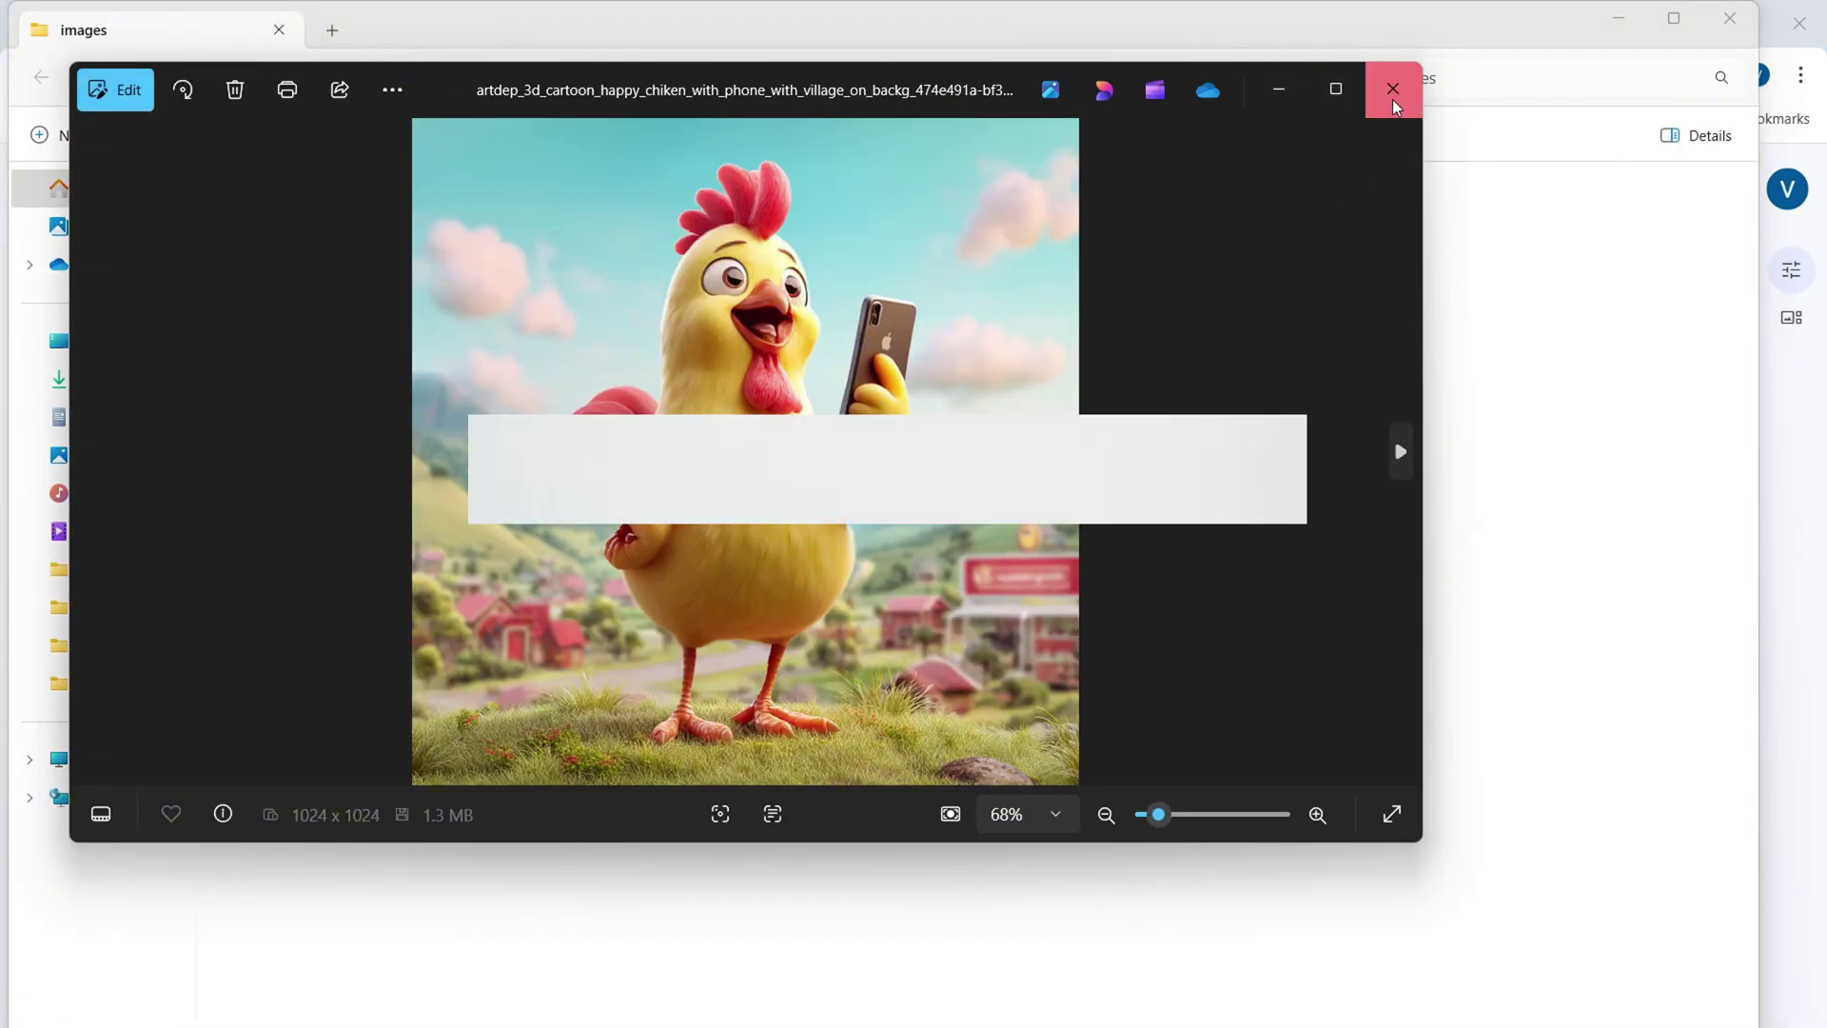
pyautogui.click(1392, 90)
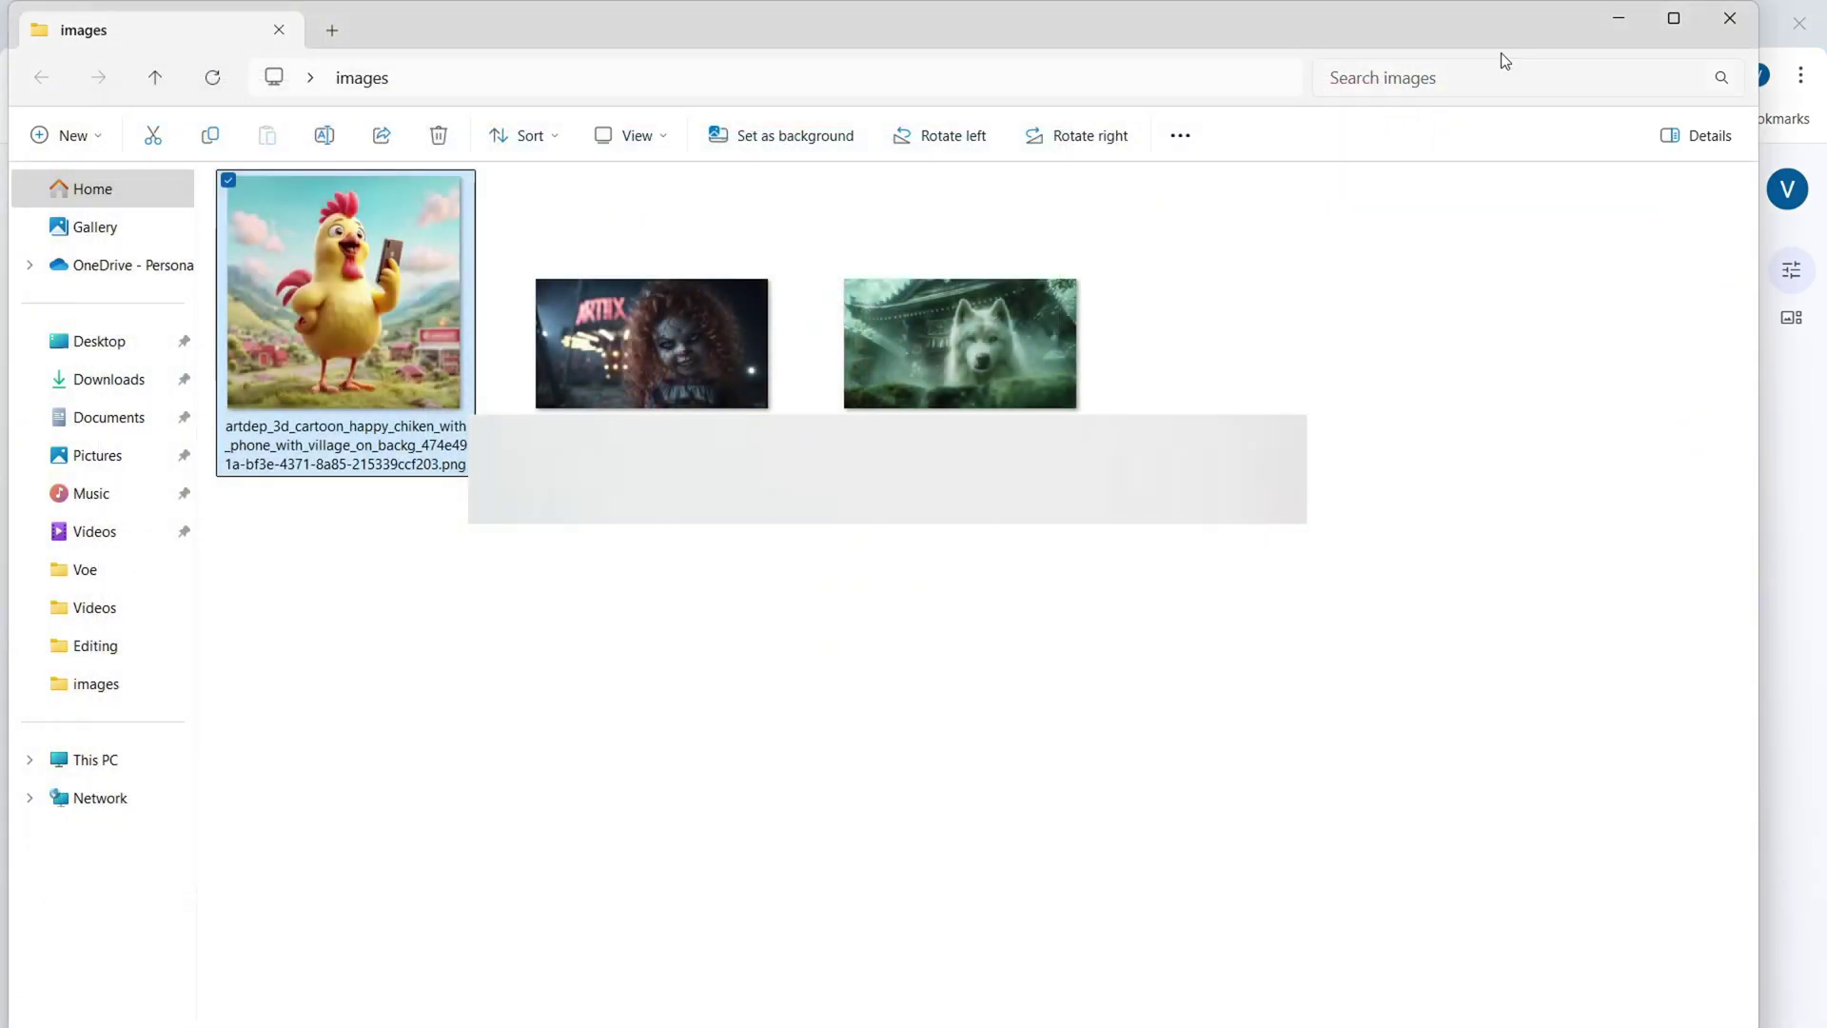
pyautogui.click(1618, 20)
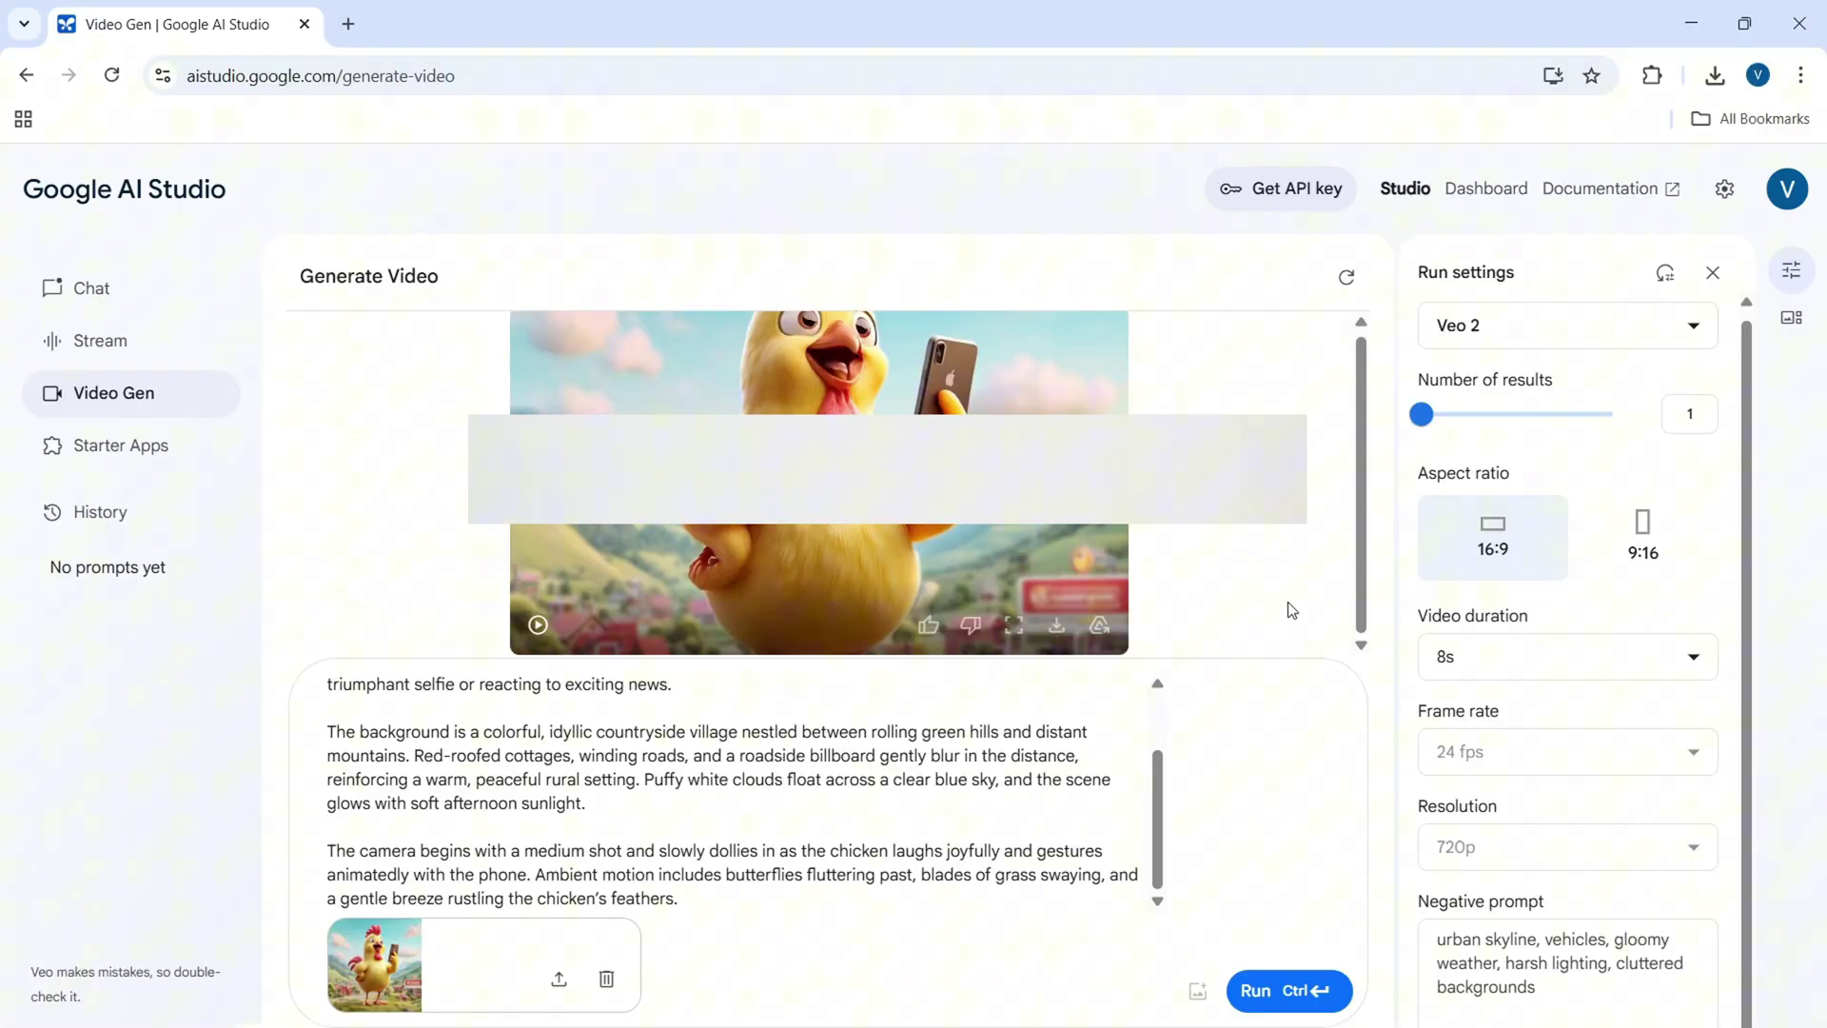
# Play the chicken video inline and in Large view, then download it as a 2.1 MB MP4
pyautogui.click(543, 626)
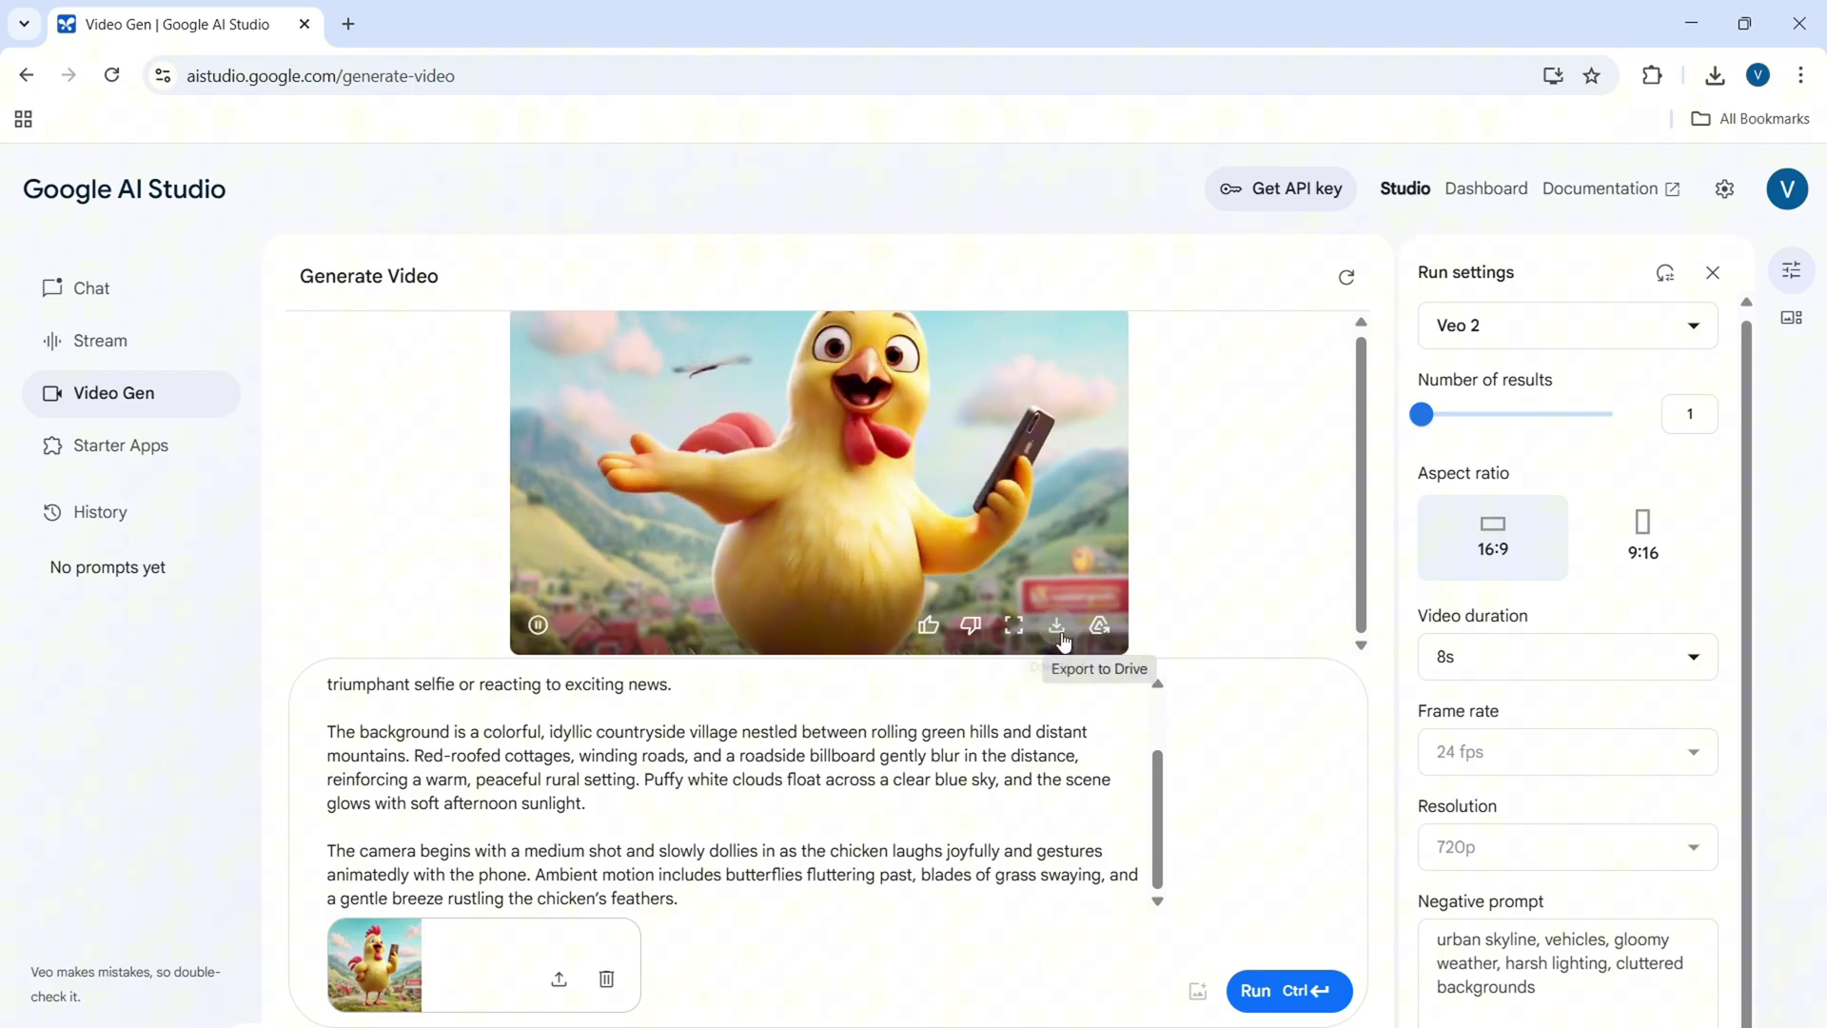
pyautogui.click(1014, 621)
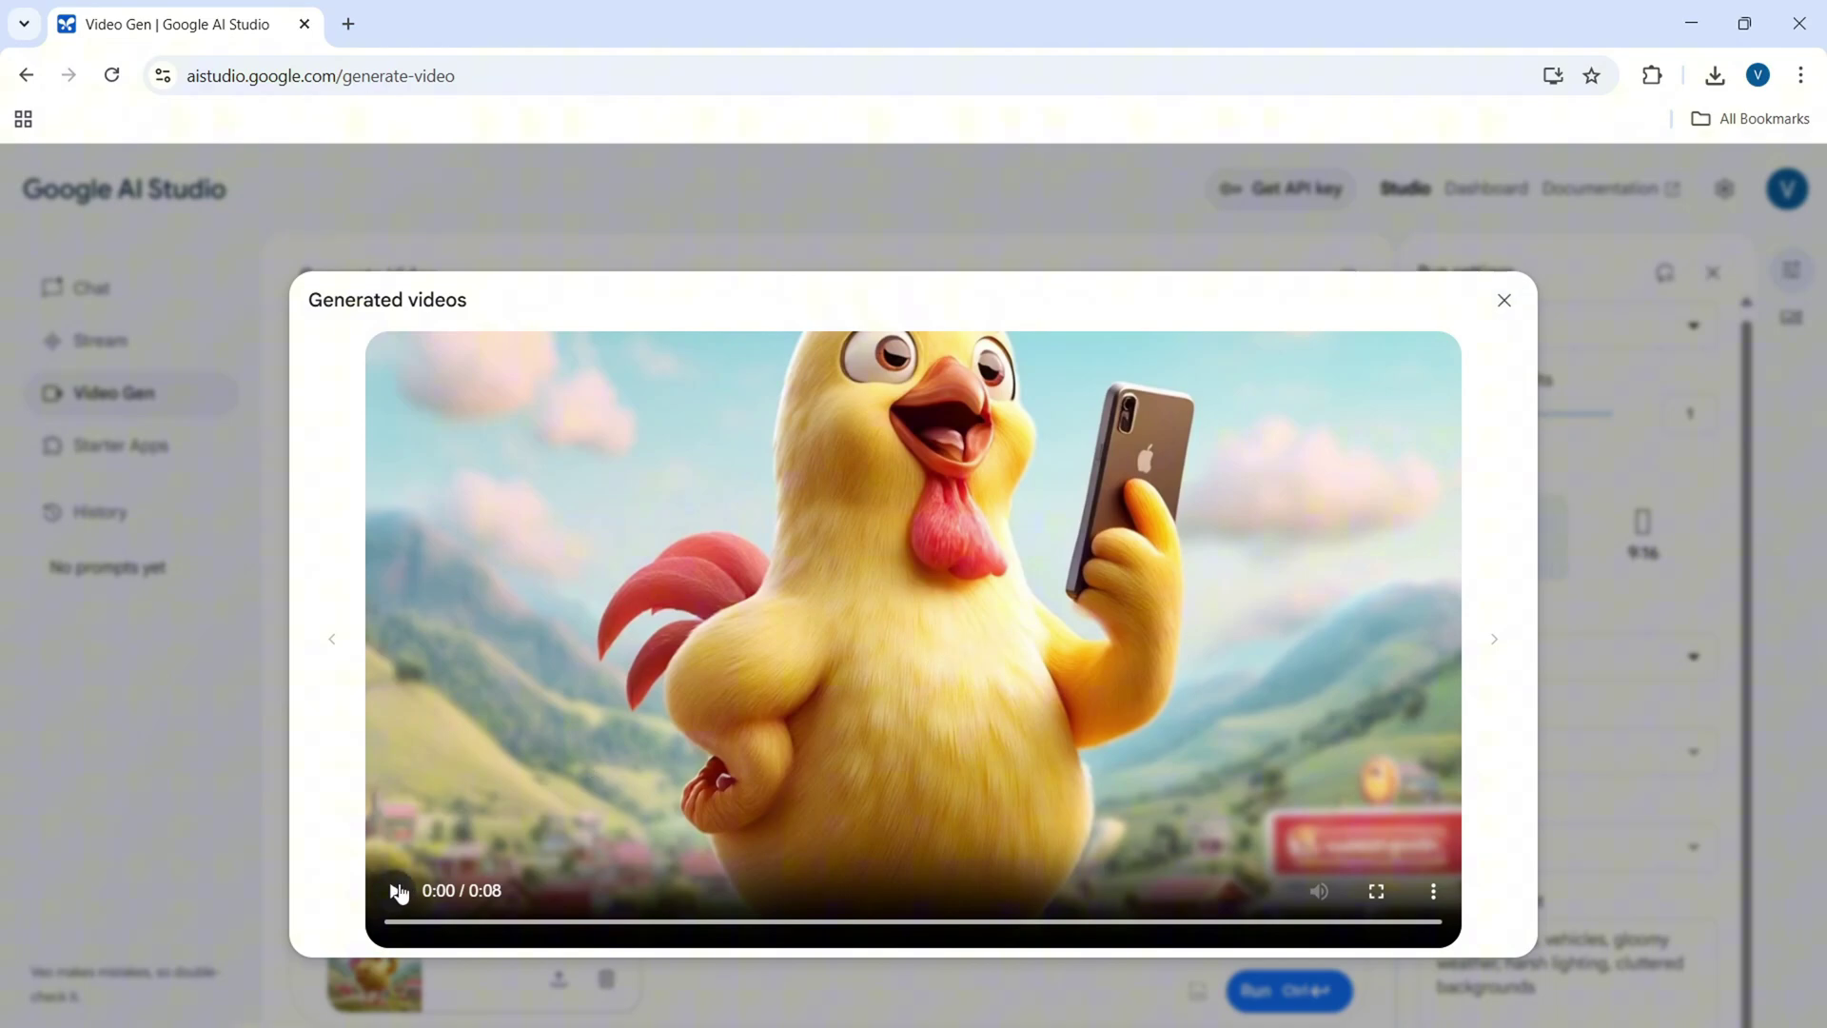
pyautogui.click(398, 892)
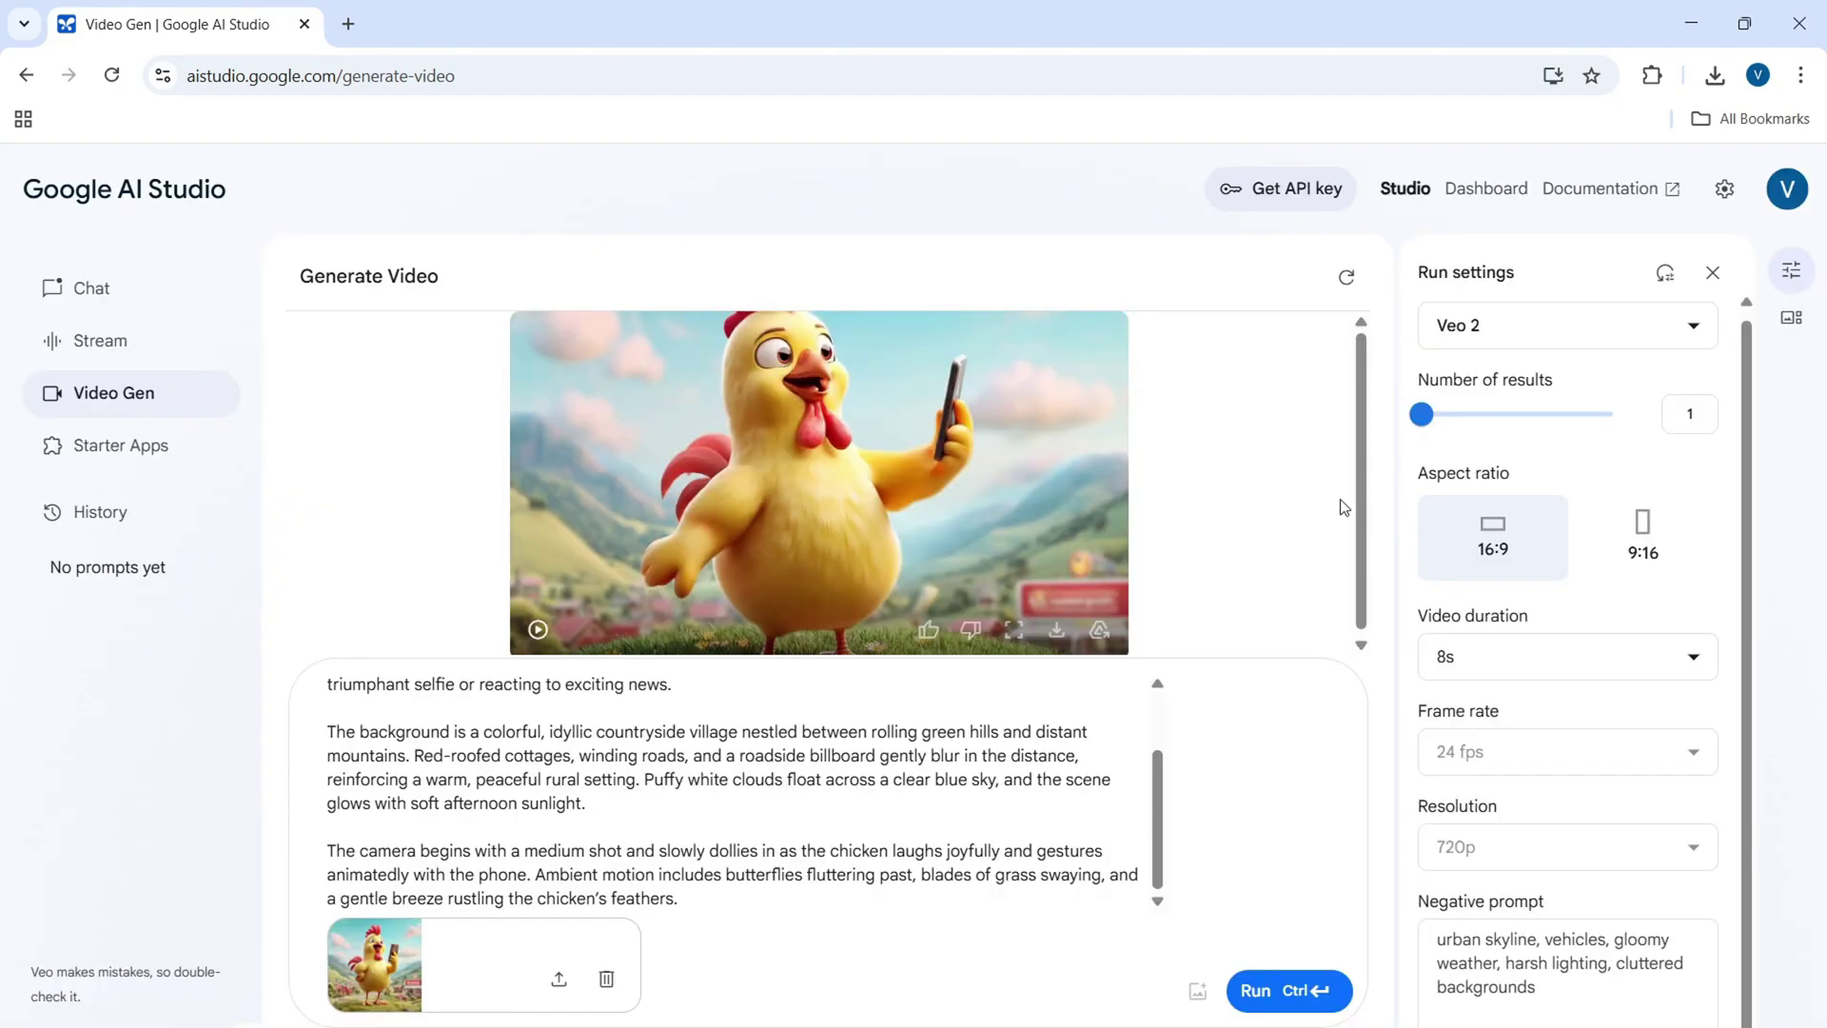
pyautogui.click(1506, 303)
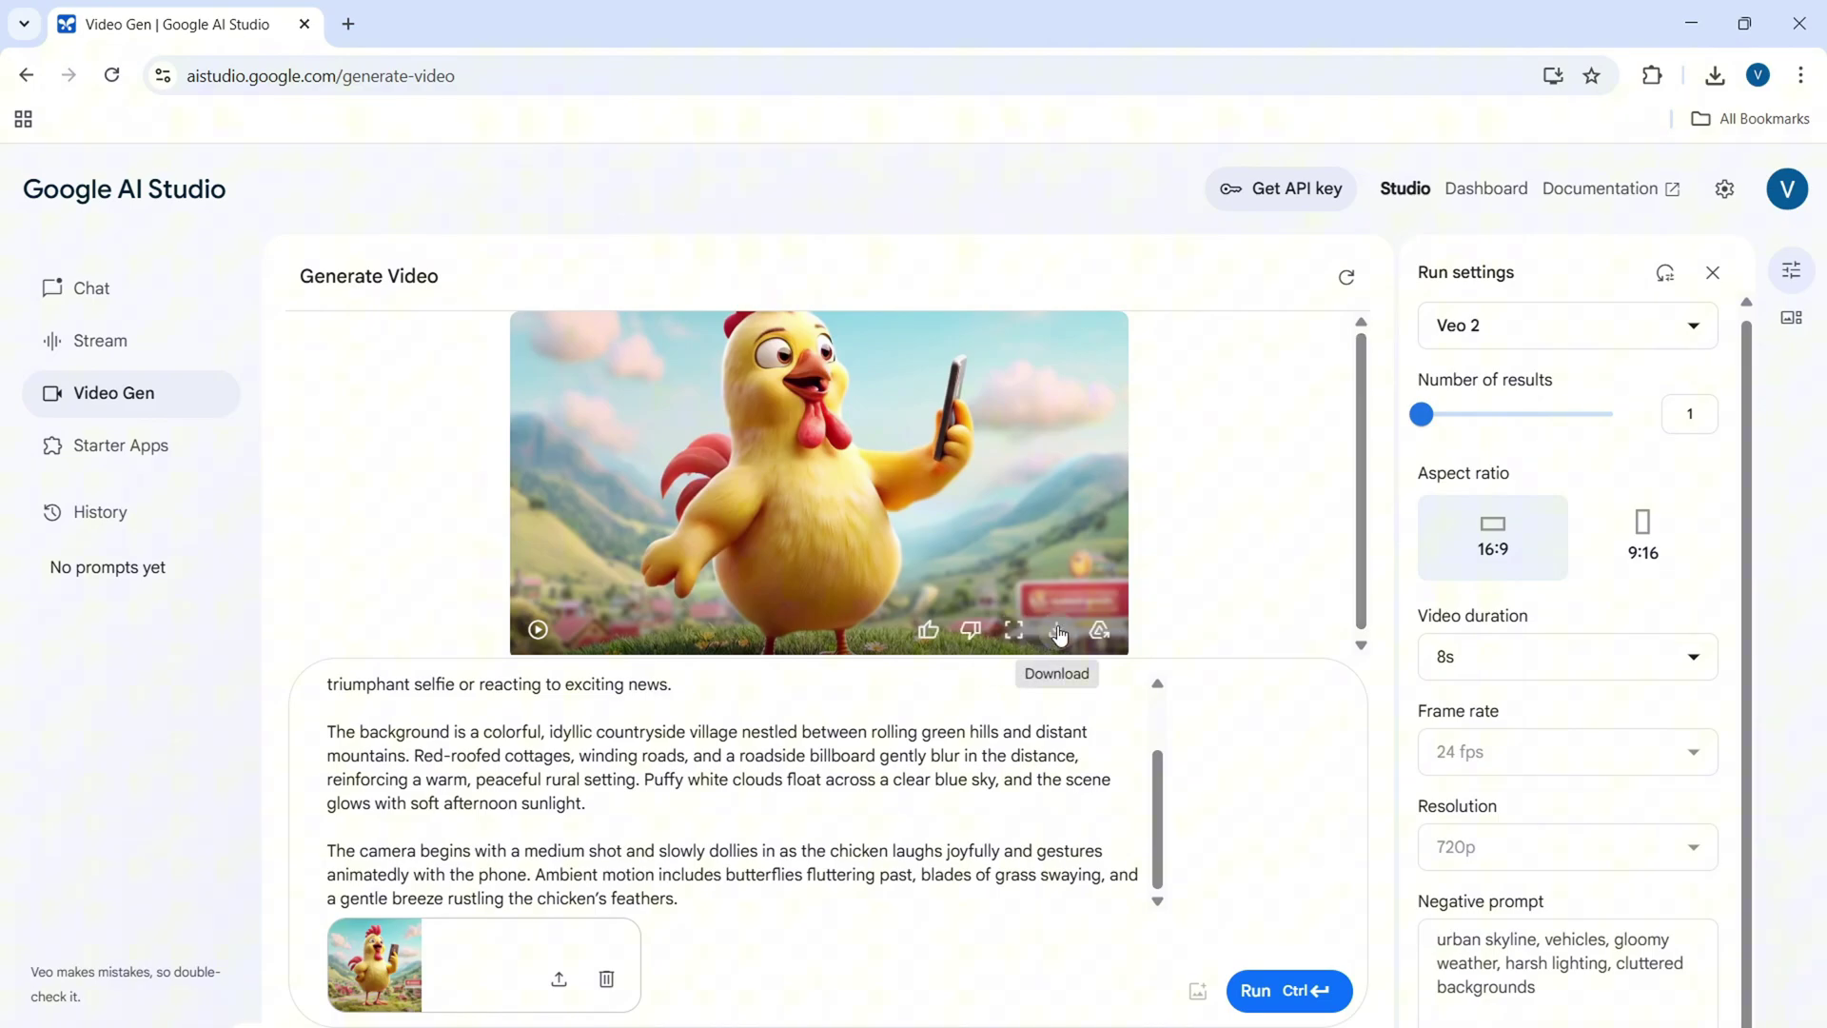
pyautogui.click(1058, 634)
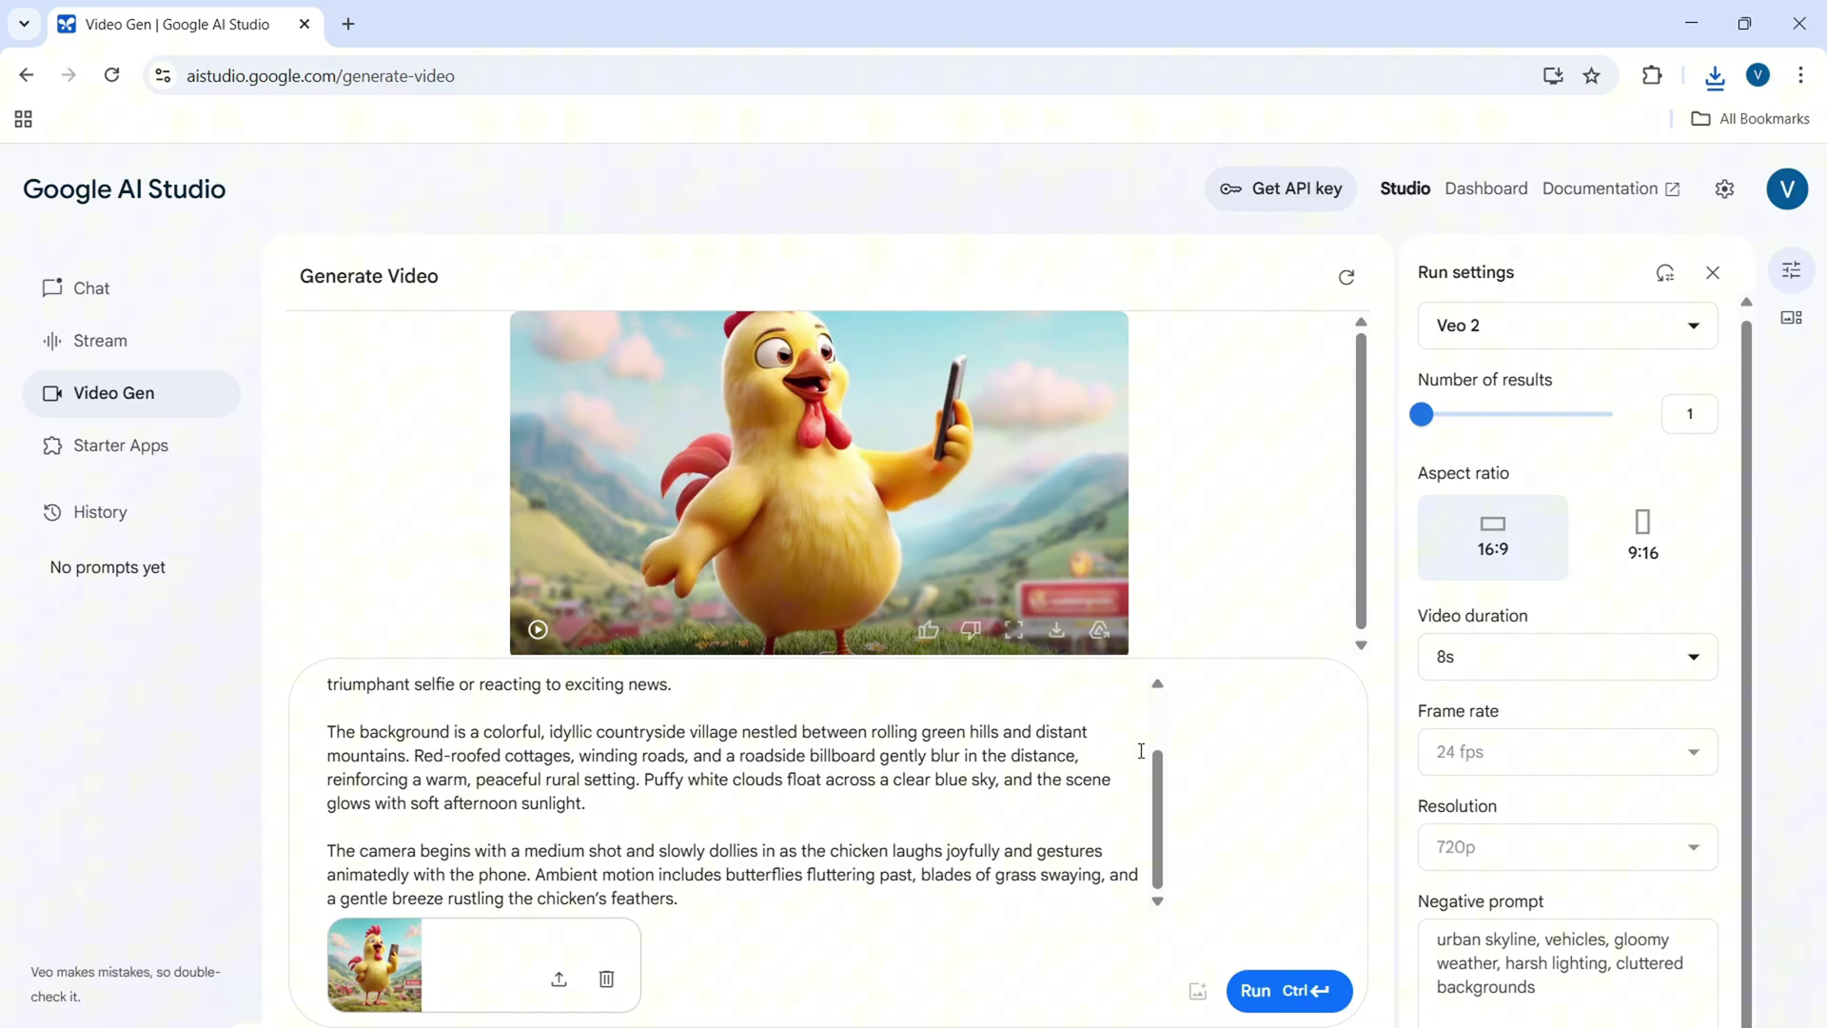
# Attach the Chucky-inspired doll image to a new ChatGPT message
pyautogui.click(1308, 999)
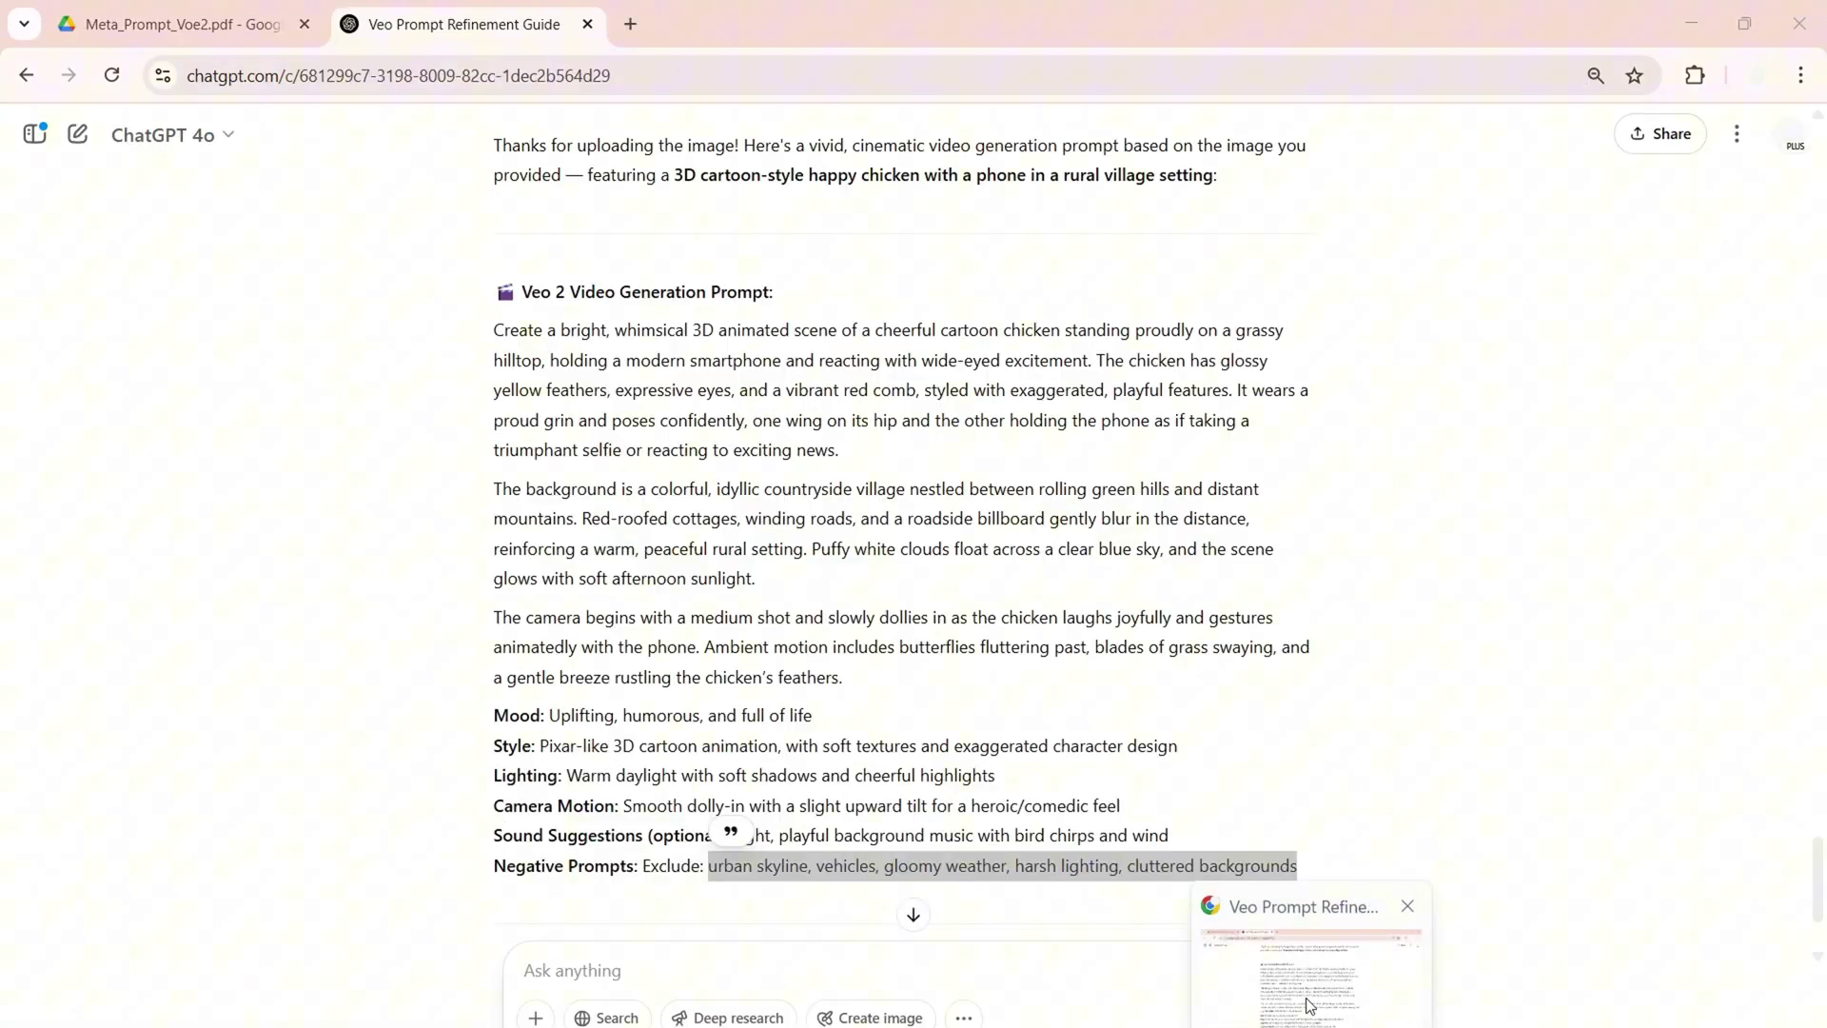
pyautogui.click(645, 975)
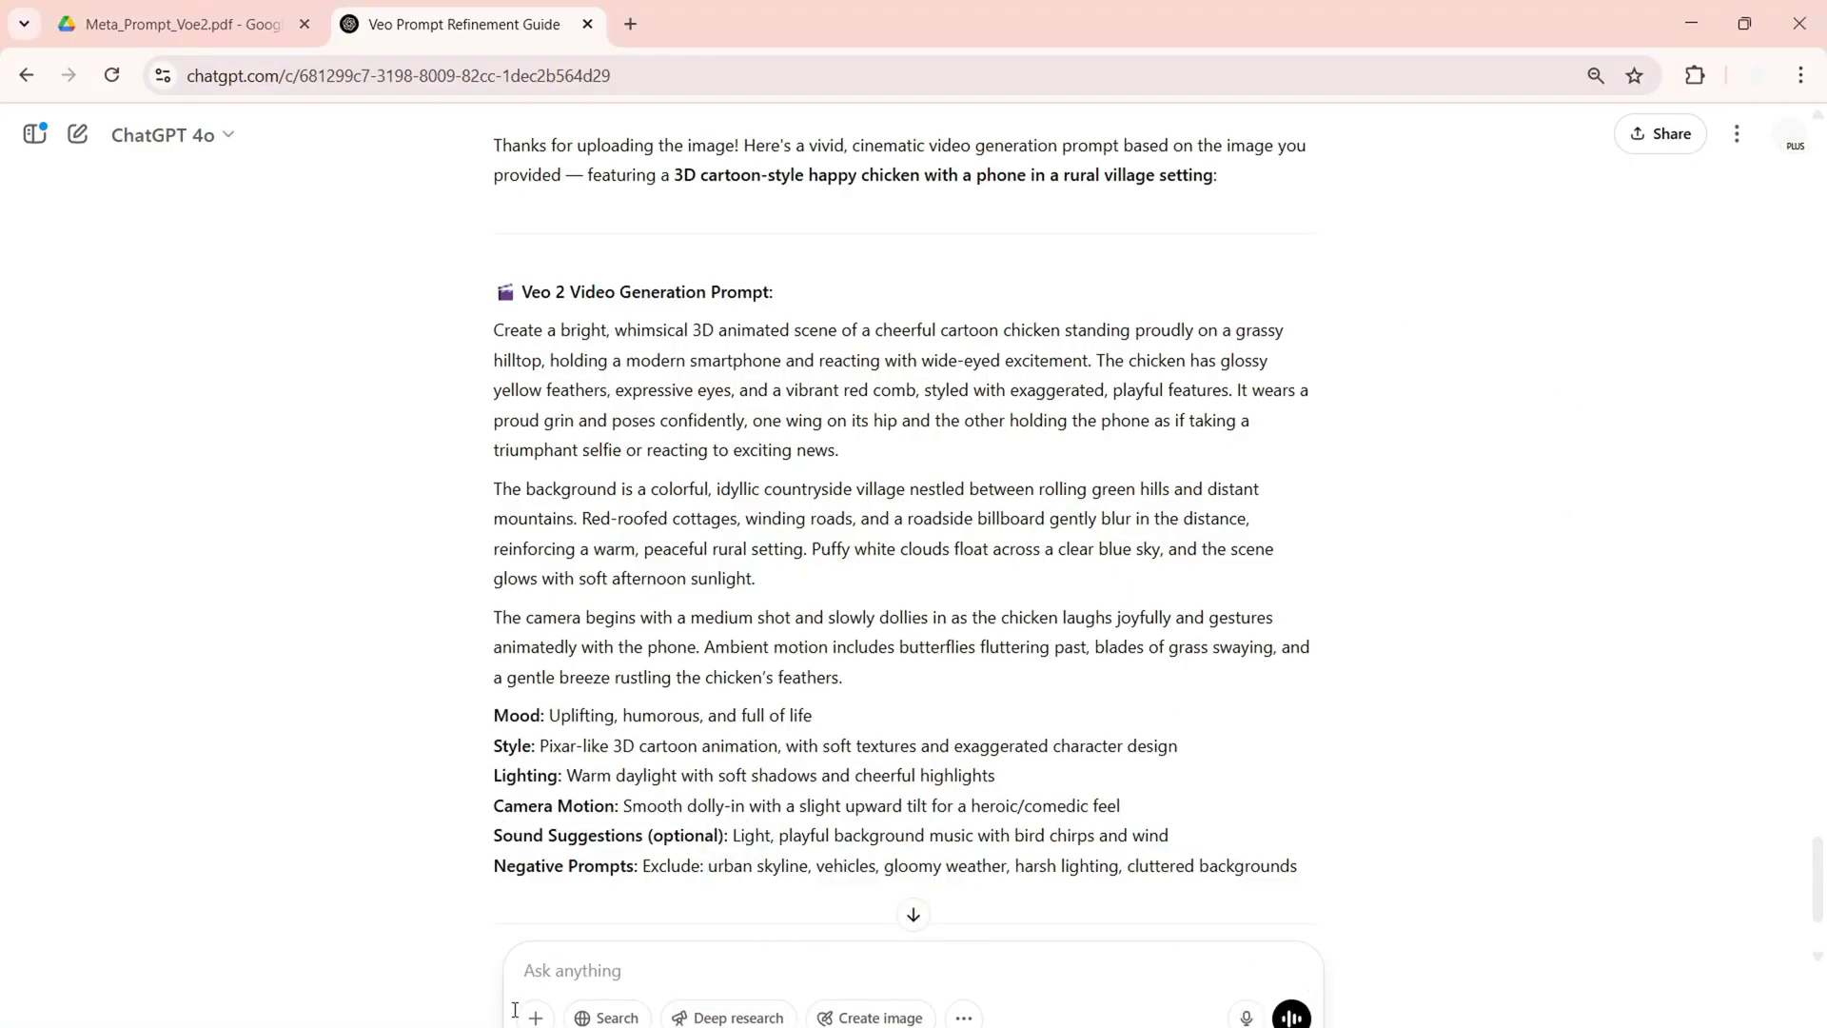
pyautogui.click(535, 1018)
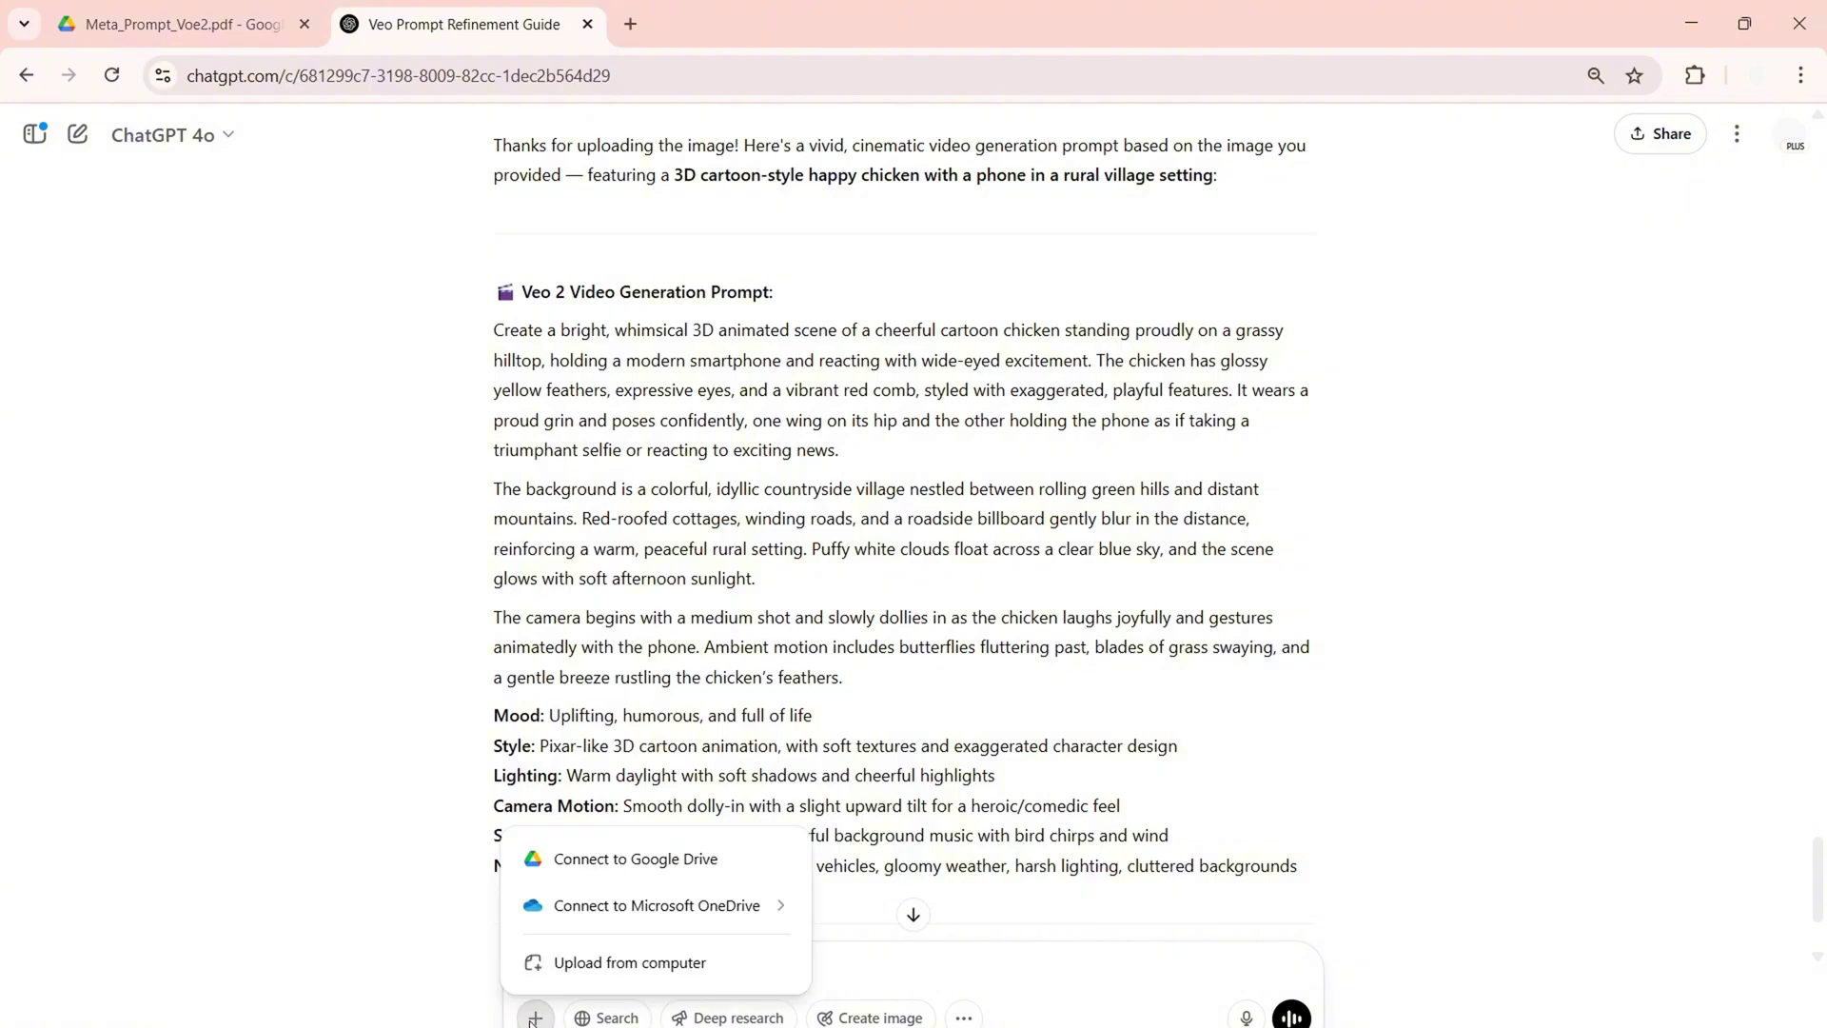
pyautogui.click(570, 961)
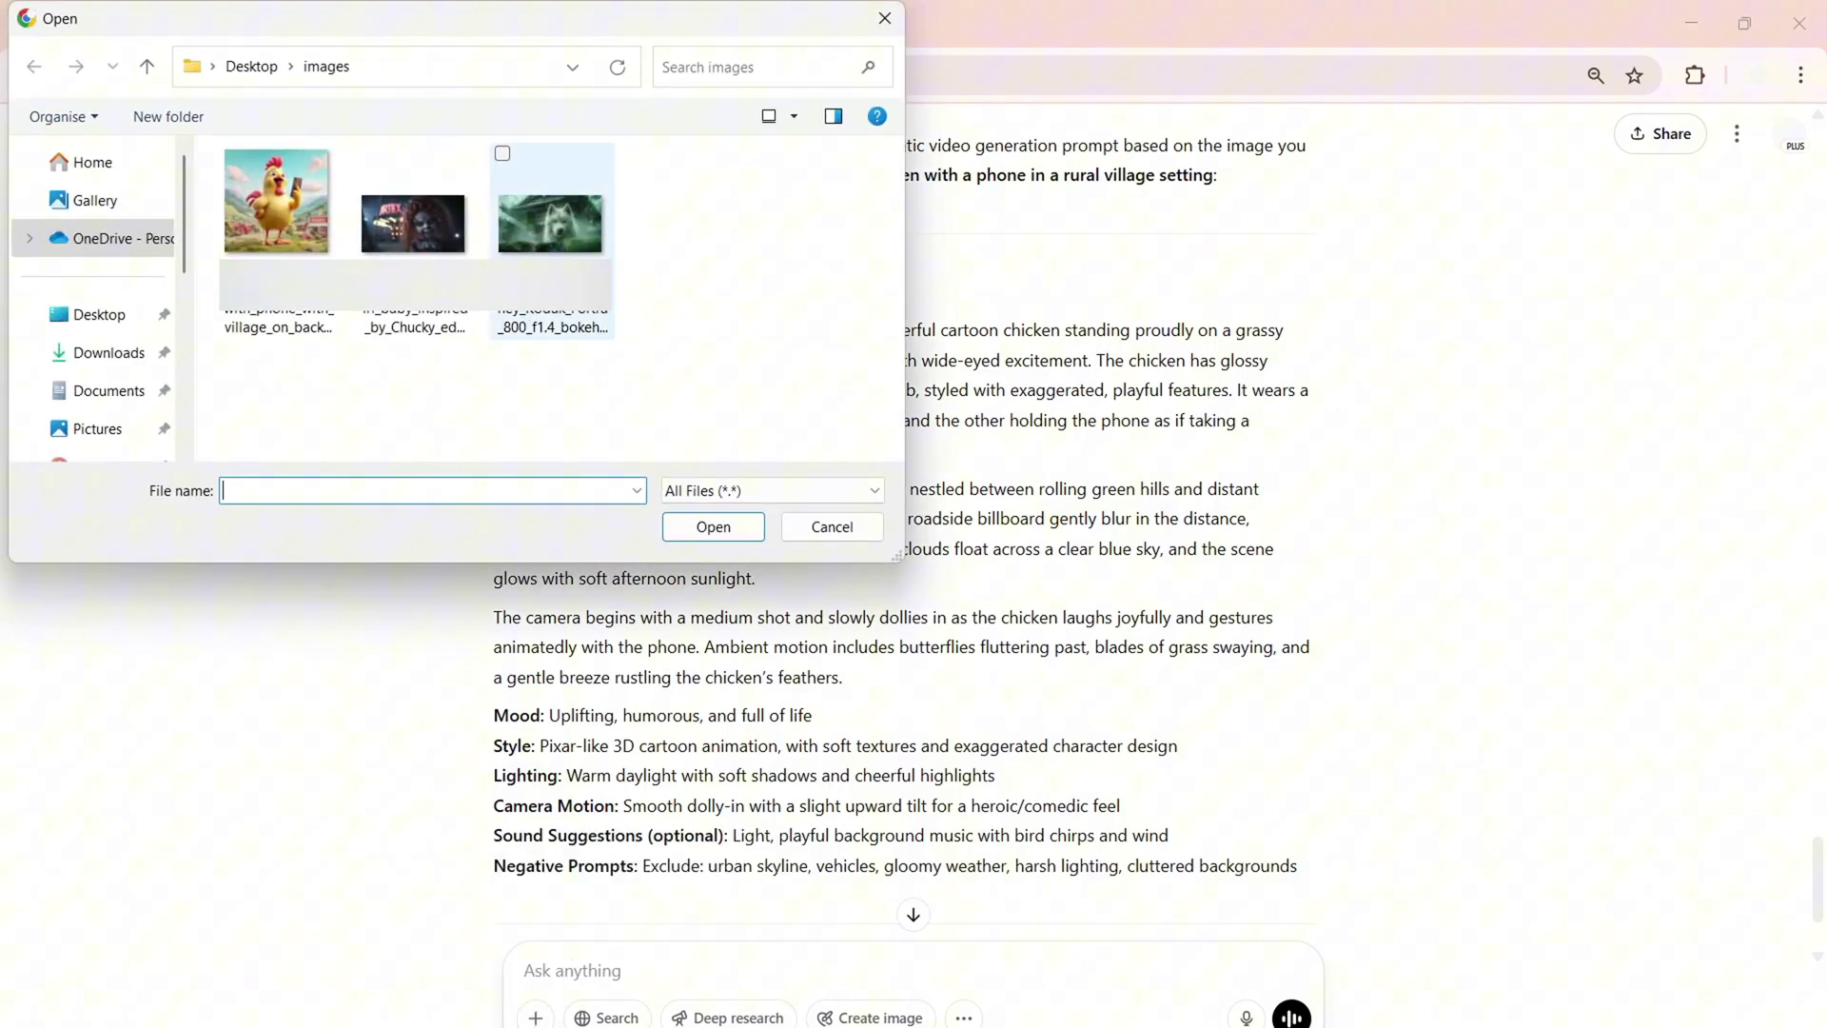
pyautogui.doubleClick(431, 252)
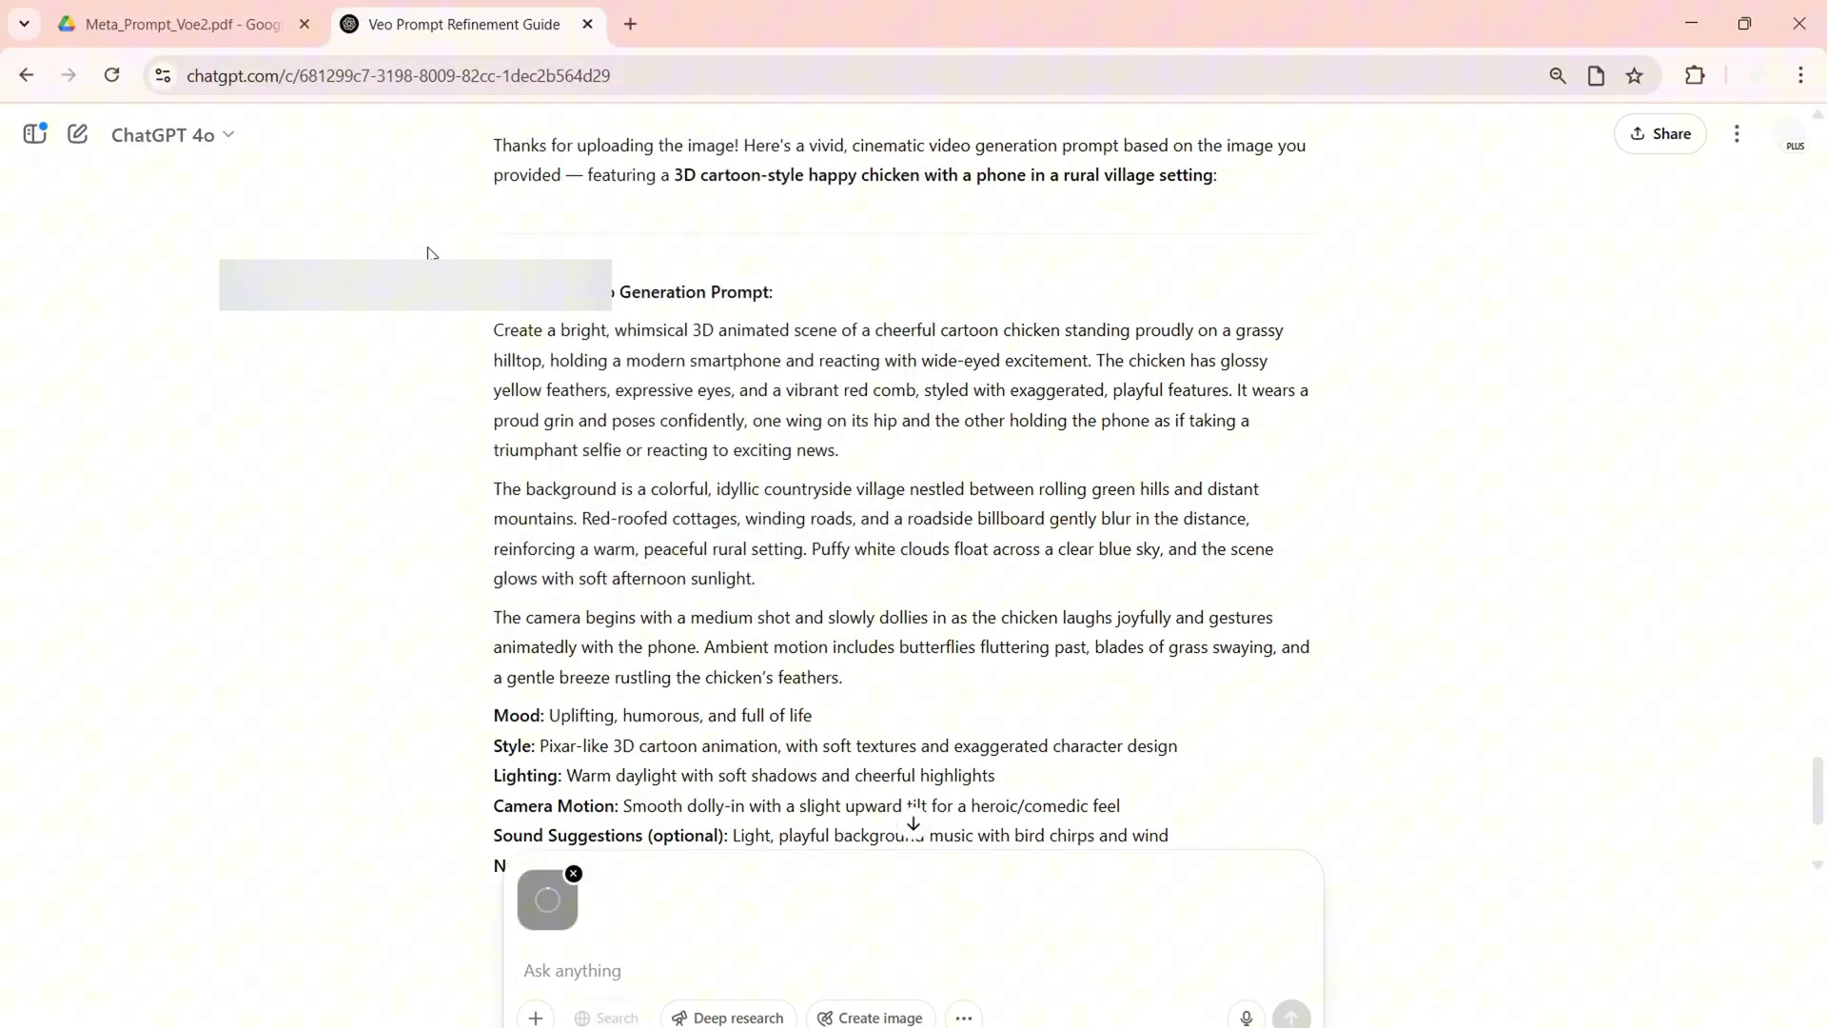
# Remove the earlier attached image and attach the white wolf image instead
pyautogui.click(574, 874)
pyautogui.click(535, 1016)
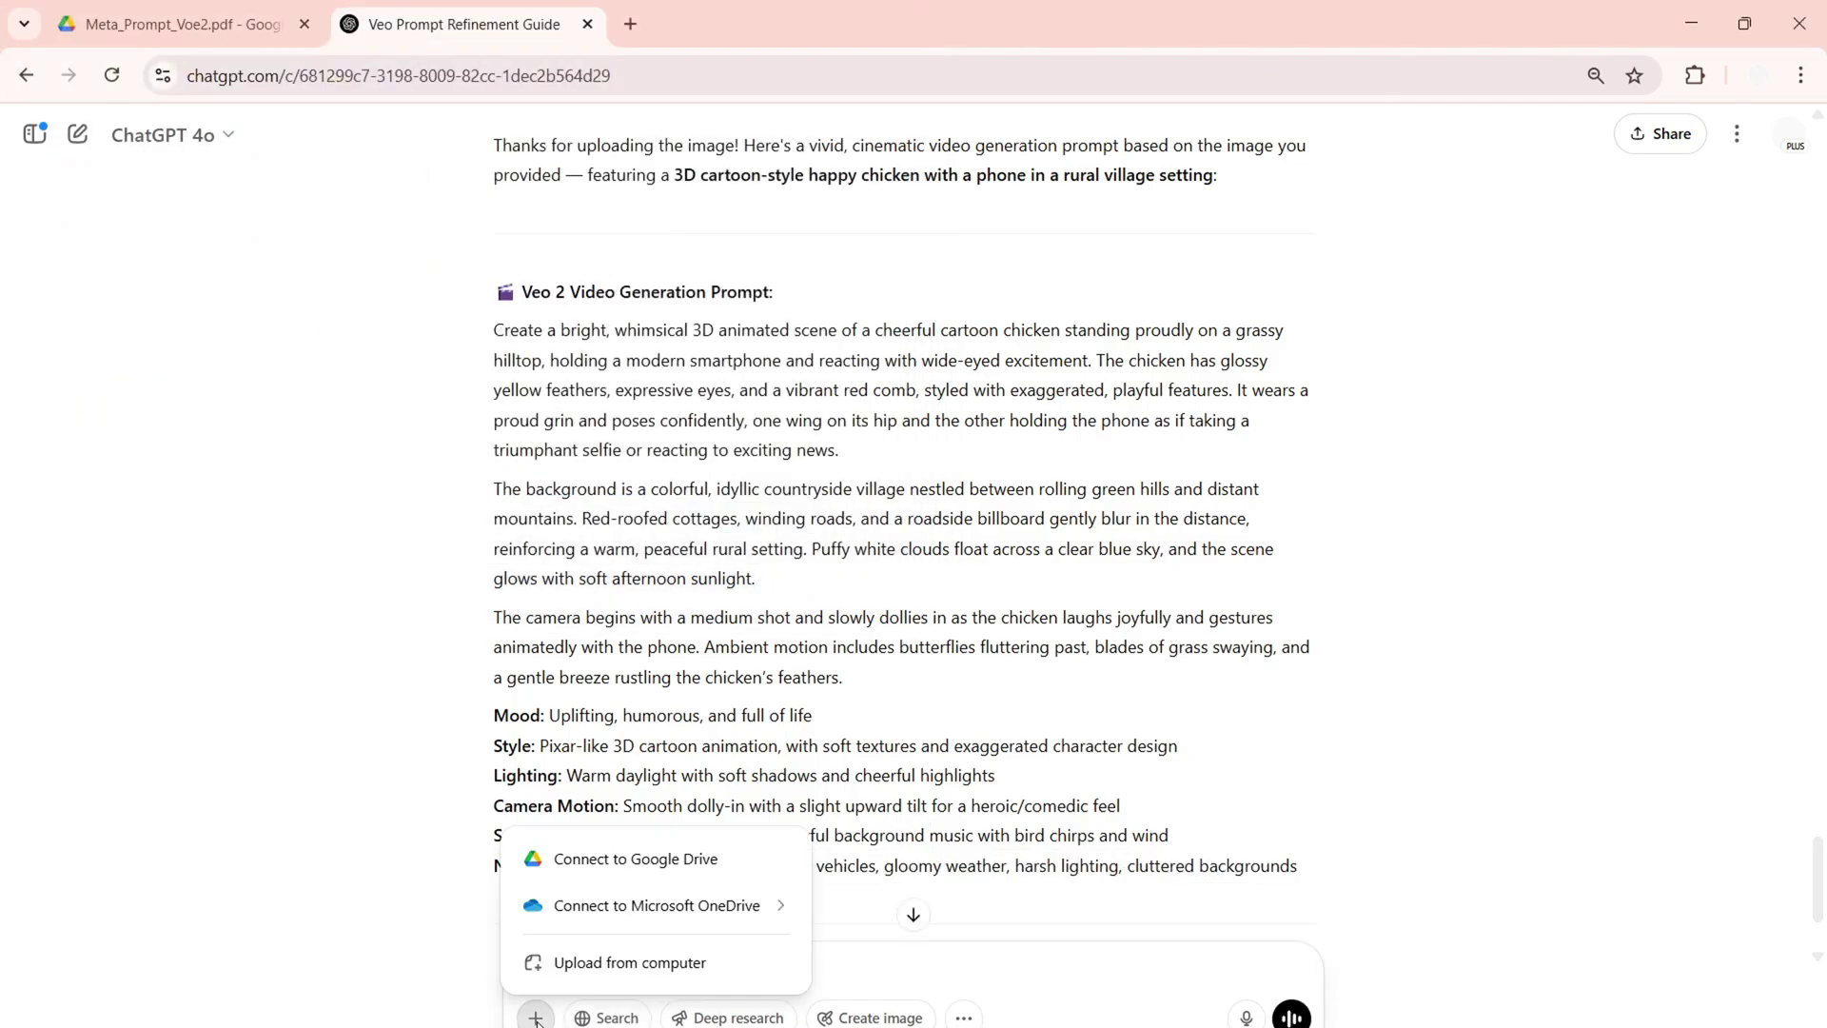
pyautogui.click(563, 959)
pyautogui.doubleClick(612, 278)
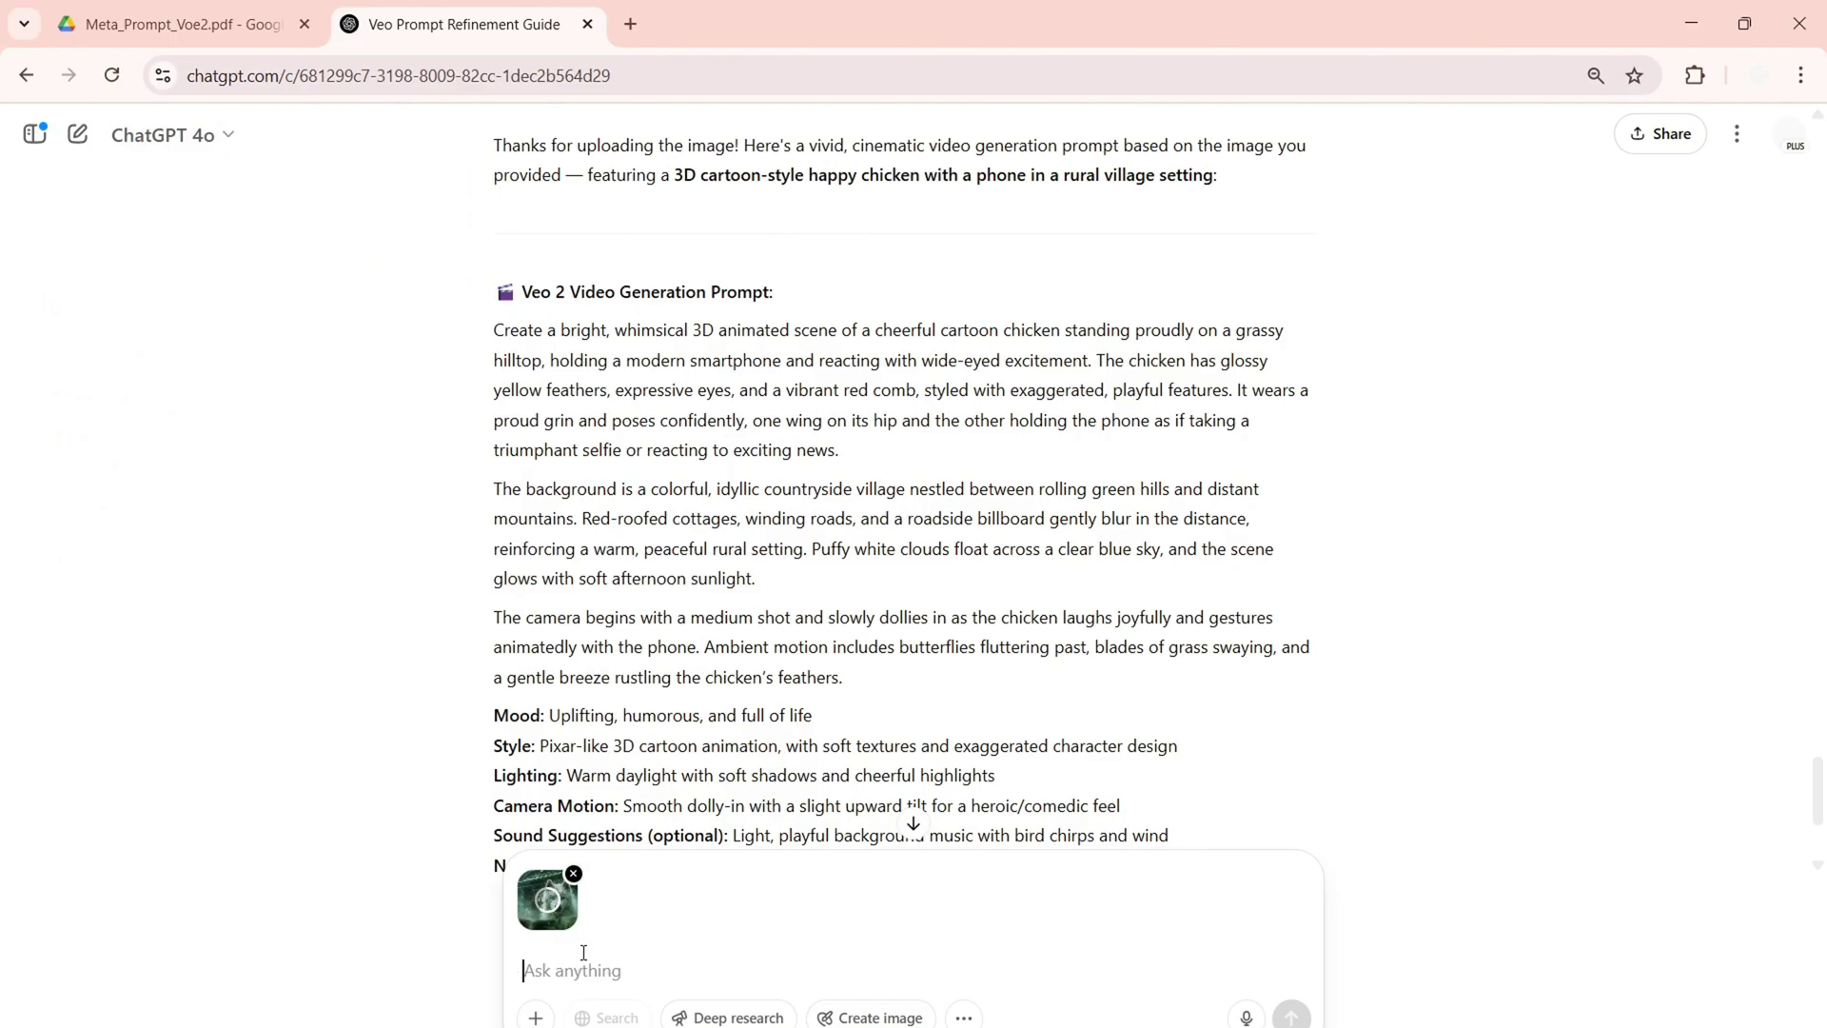
# Send the wolf image to ChatGPT, then preview the wolf picture in Photos and hide the folder
pyautogui.press('Return')
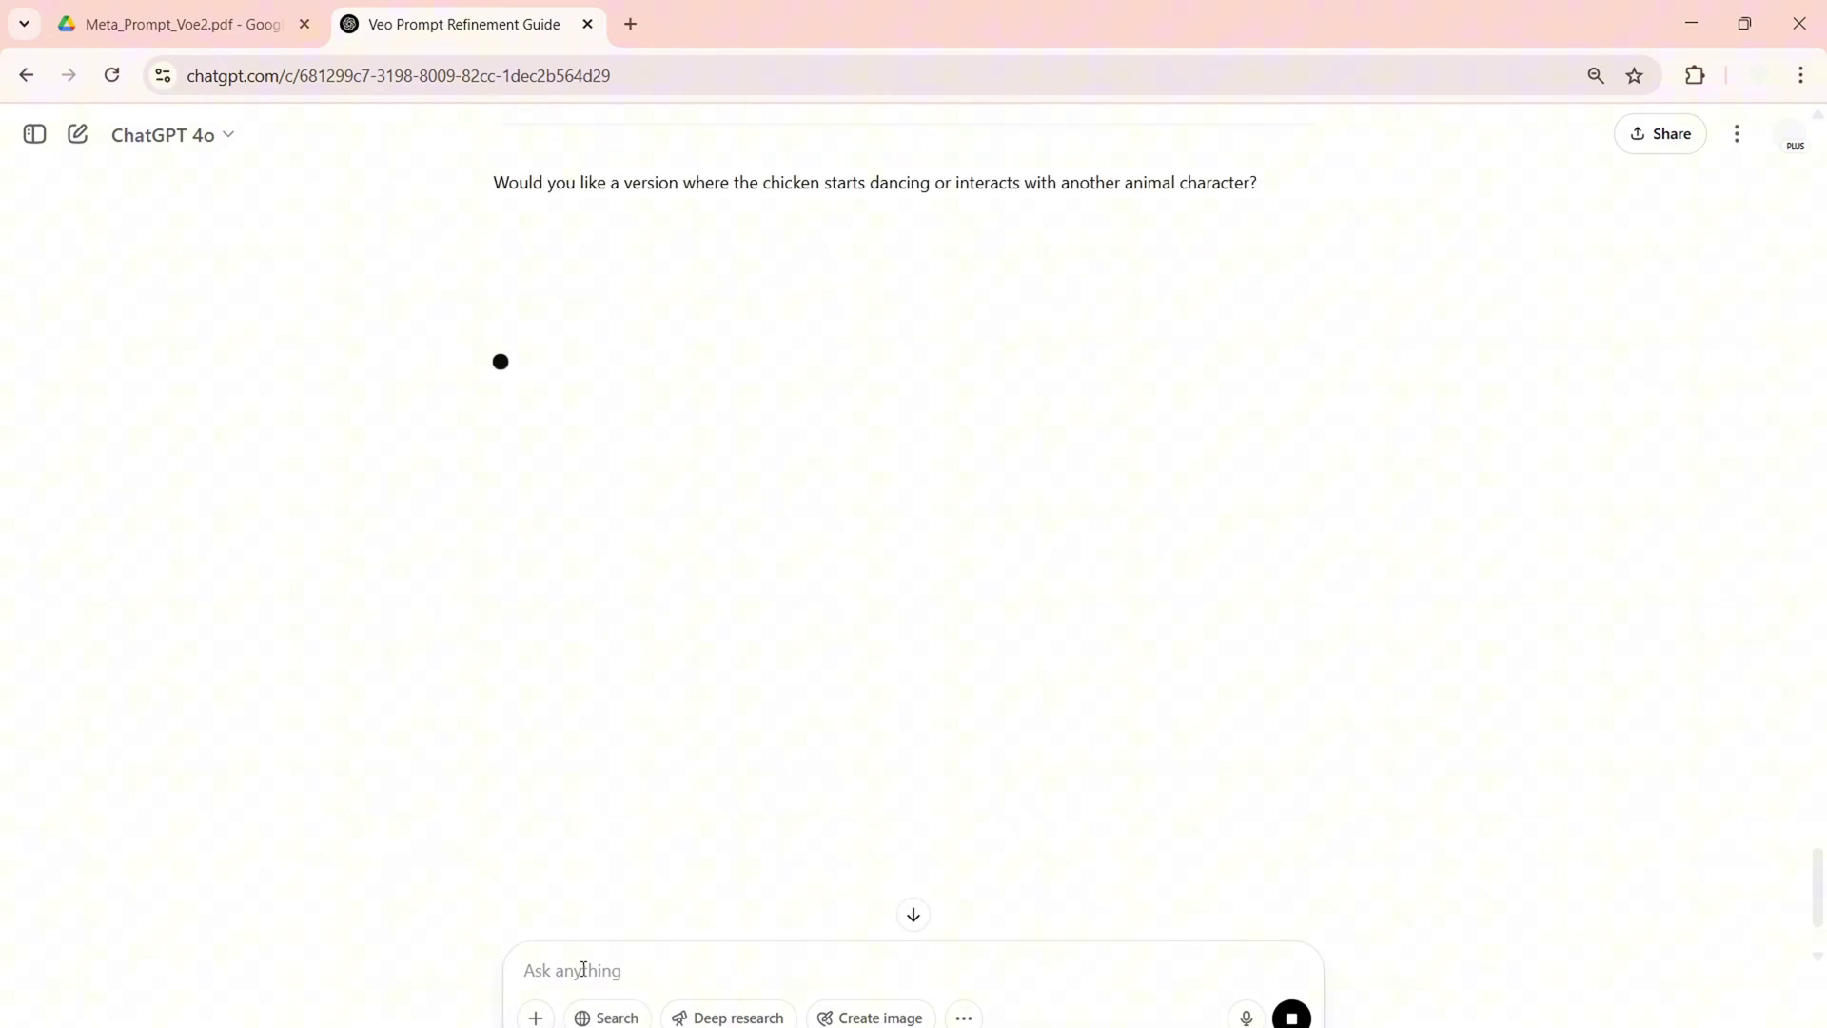
pyautogui.scroll(3, 1821, 889)
pyautogui.hotkey('alt', 'Tab')
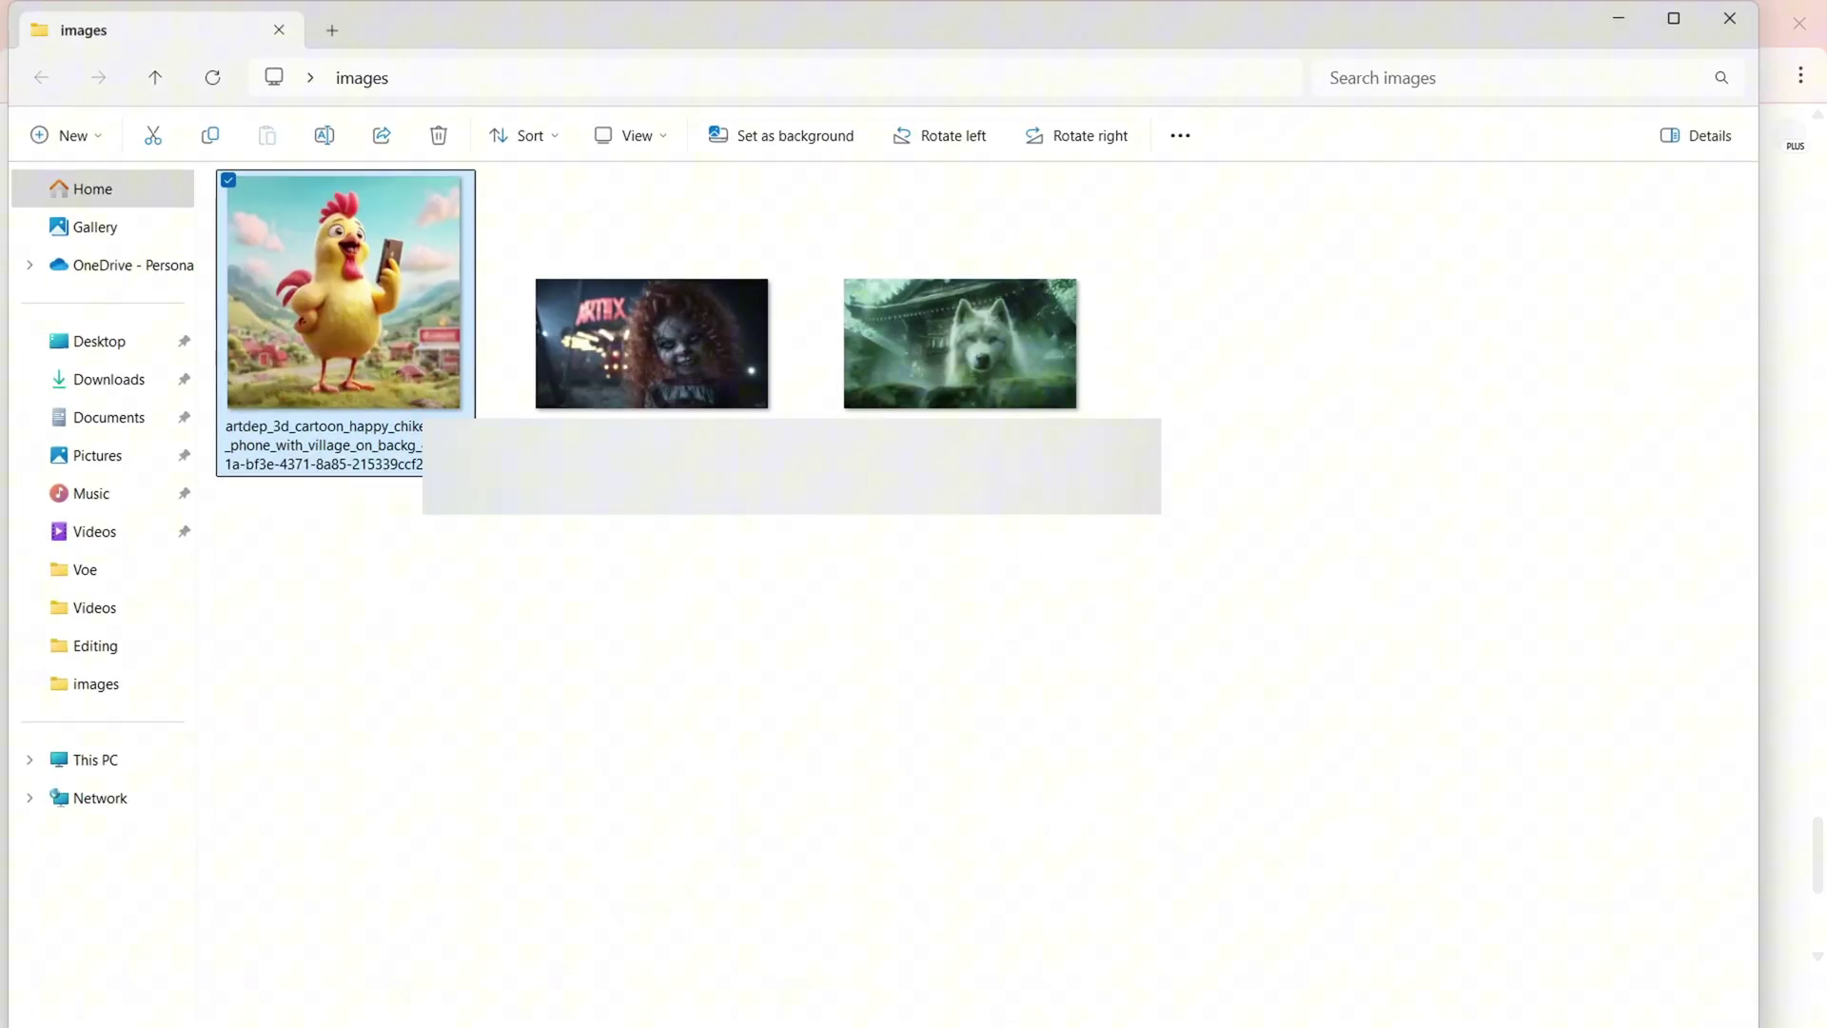
pyautogui.doubleClick(905, 400)
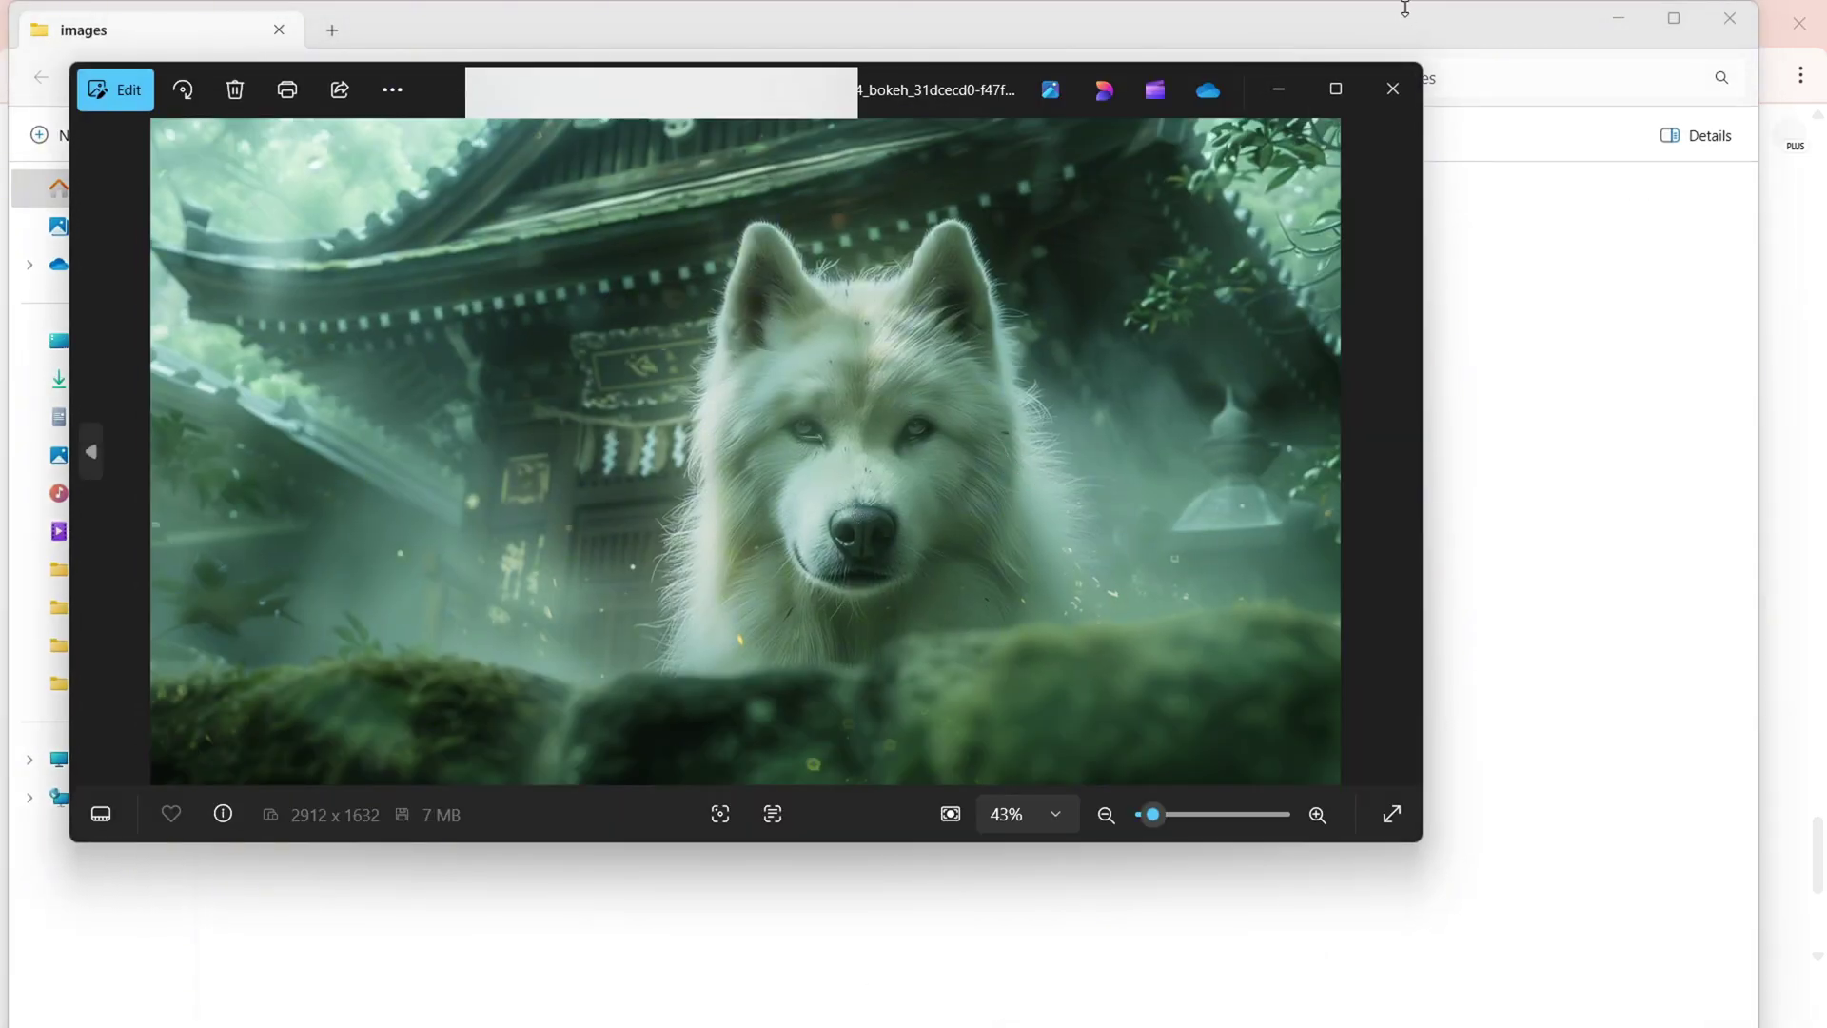
pyautogui.click(1393, 85)
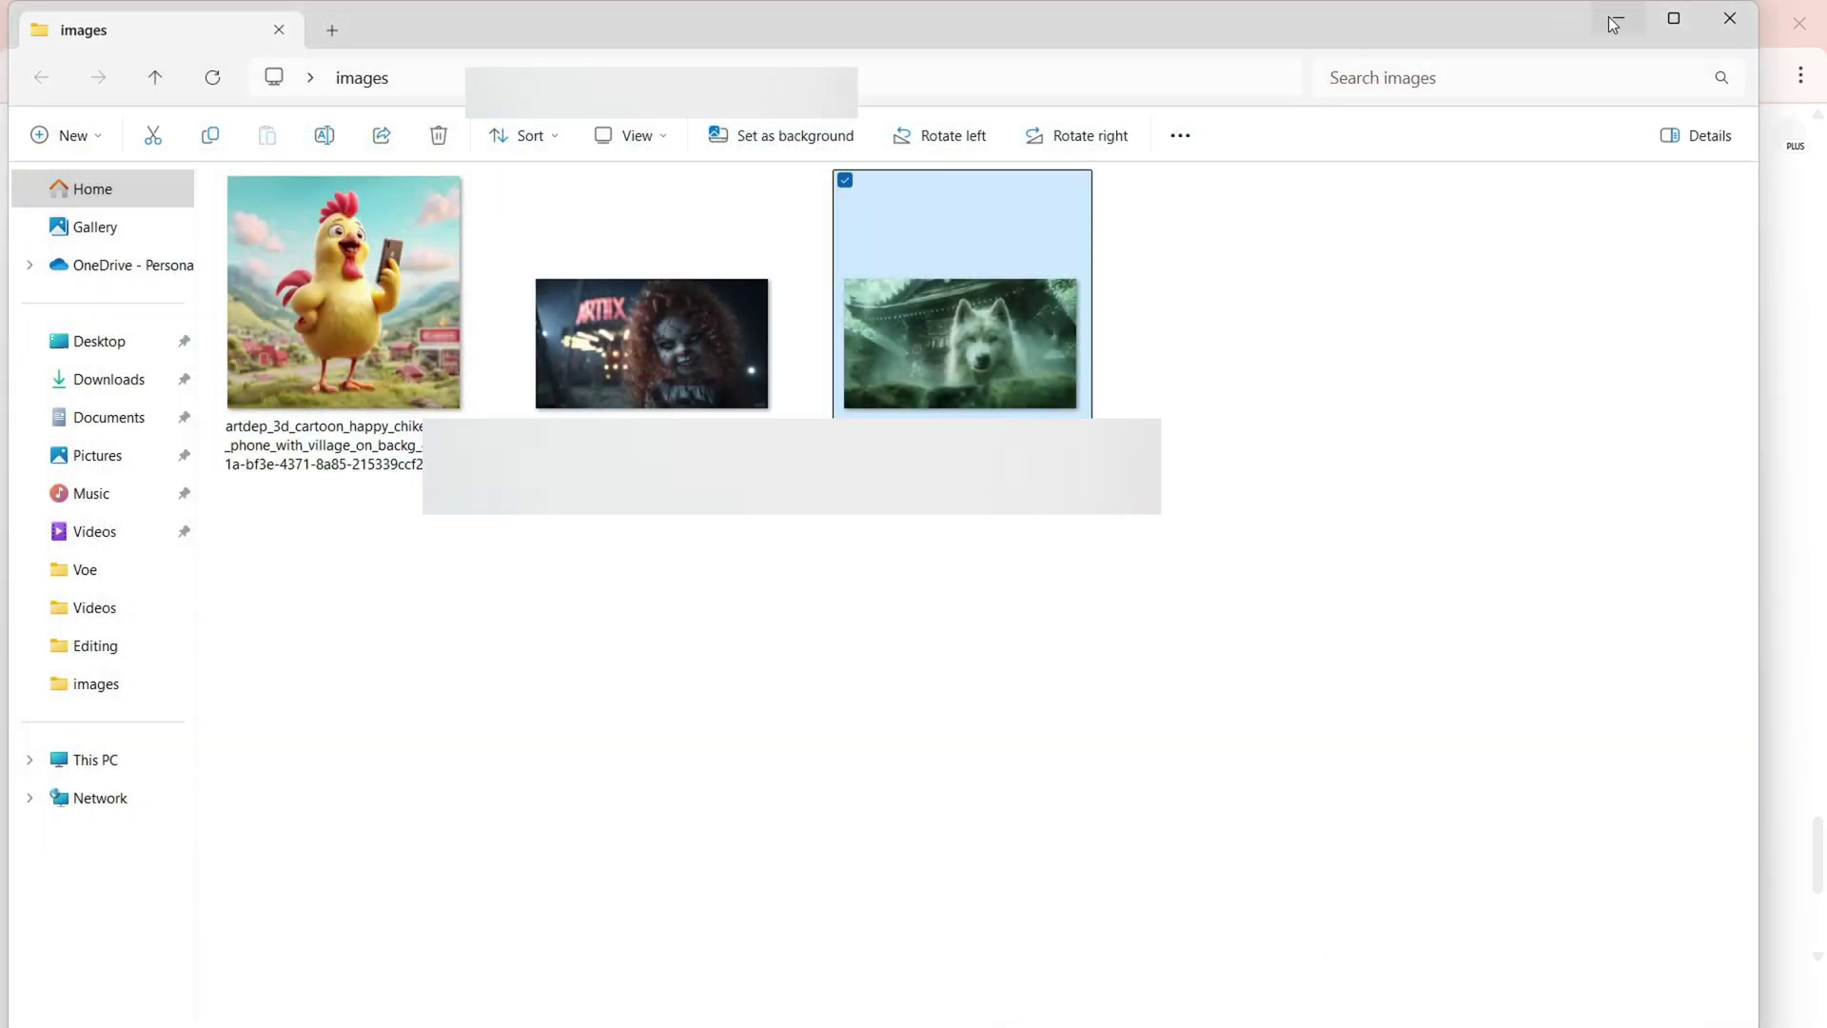
pyautogui.click(1615, 24)
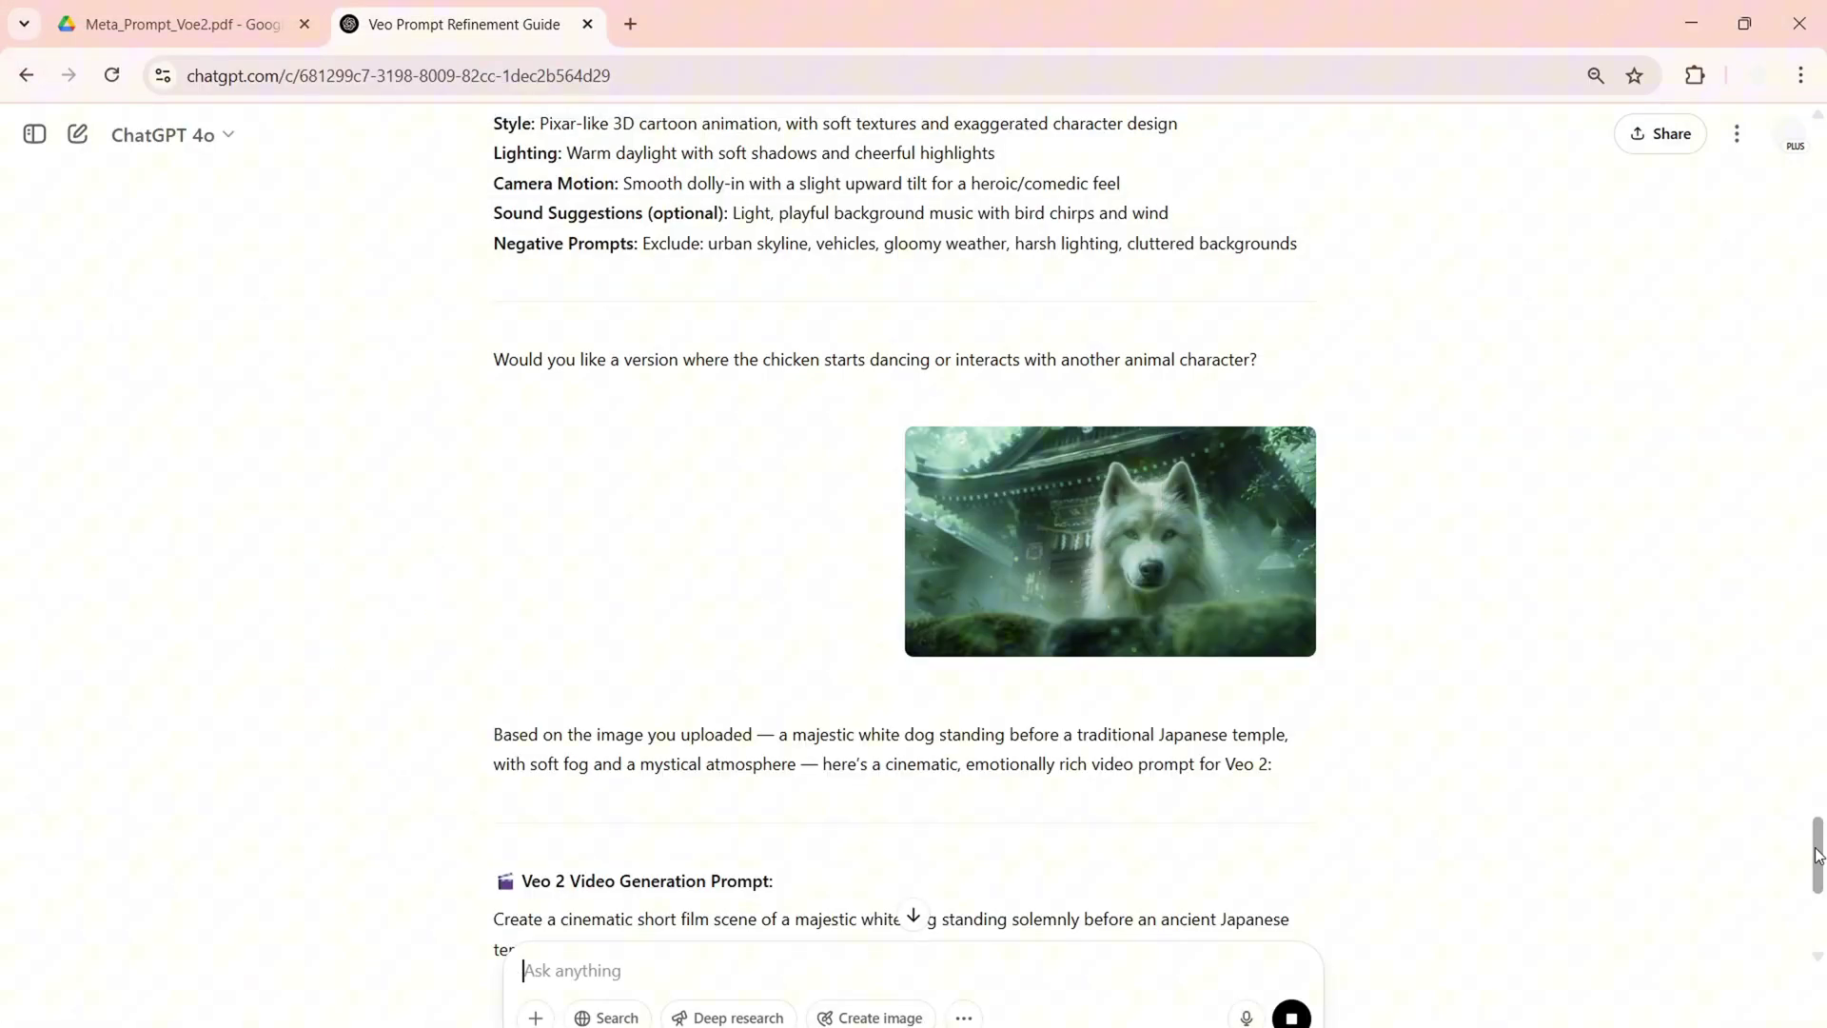
# Select the three descriptive paragraphs of the white dog temple prompt
pyautogui.moveTo(1820, 870); pyautogui.dragTo(1822, 921)
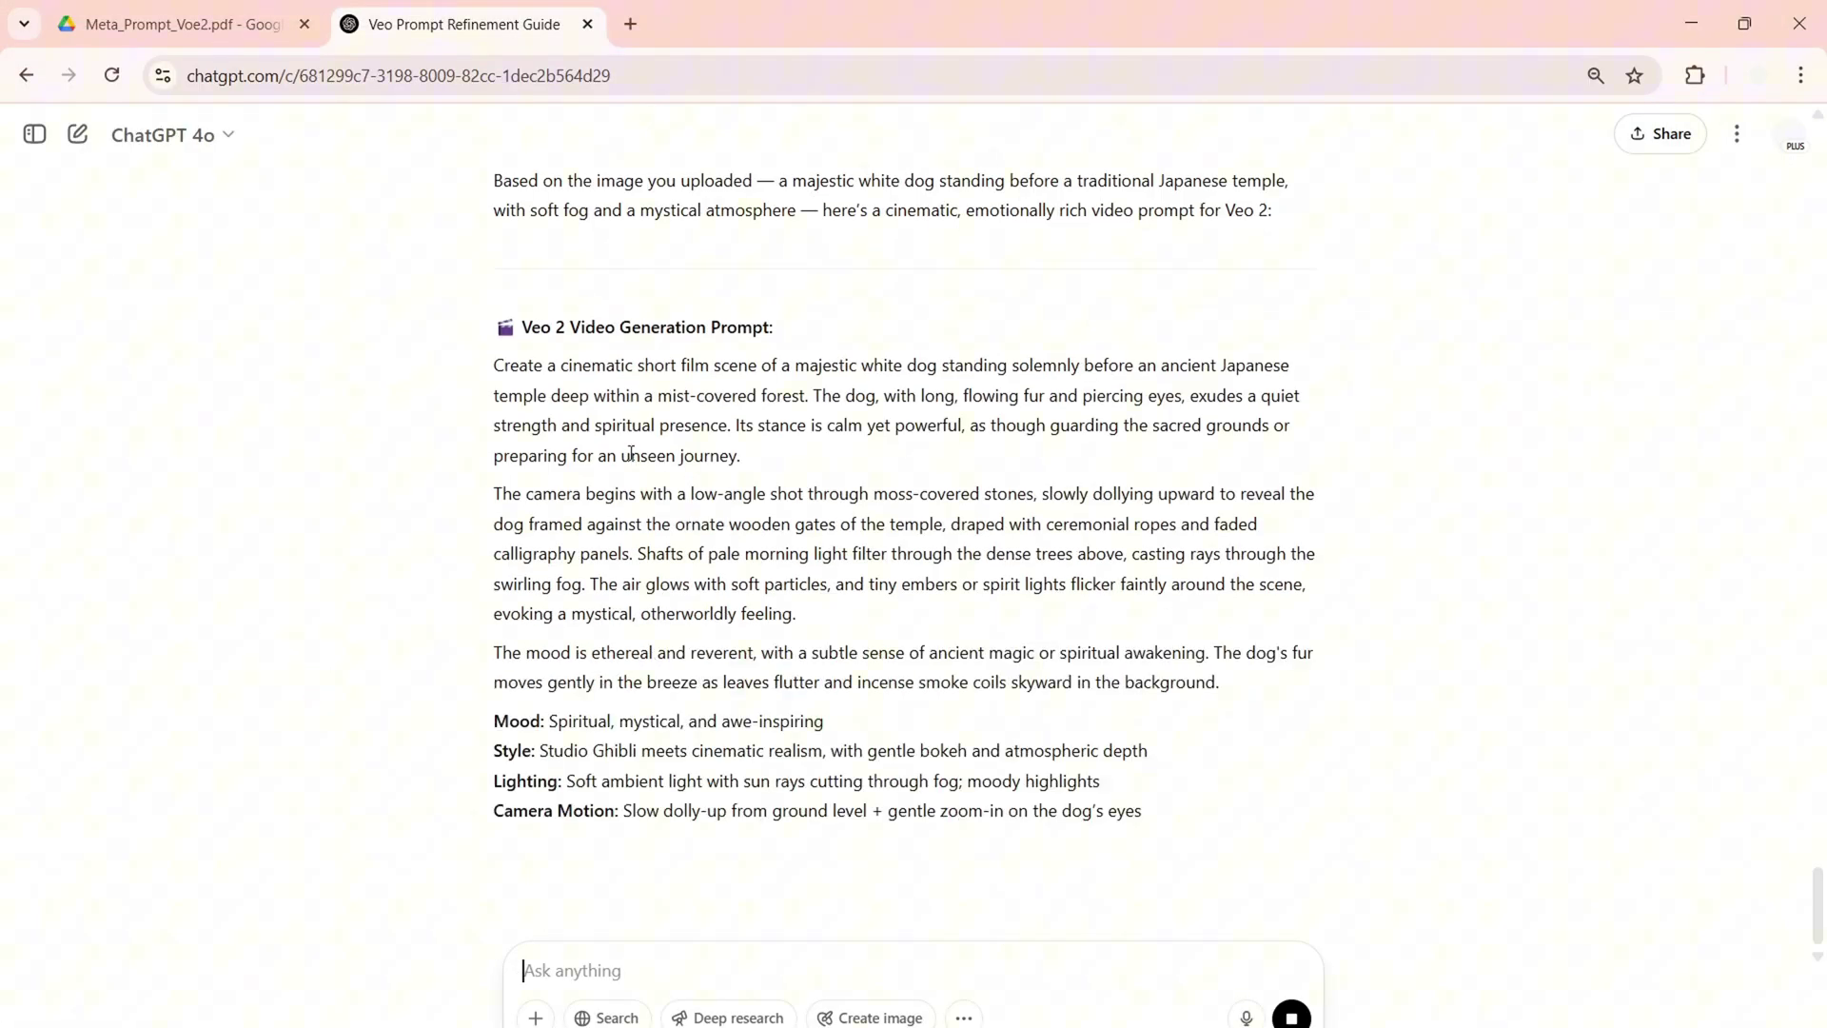
pyautogui.moveTo(494, 366); pyautogui.dragTo(1226, 683)
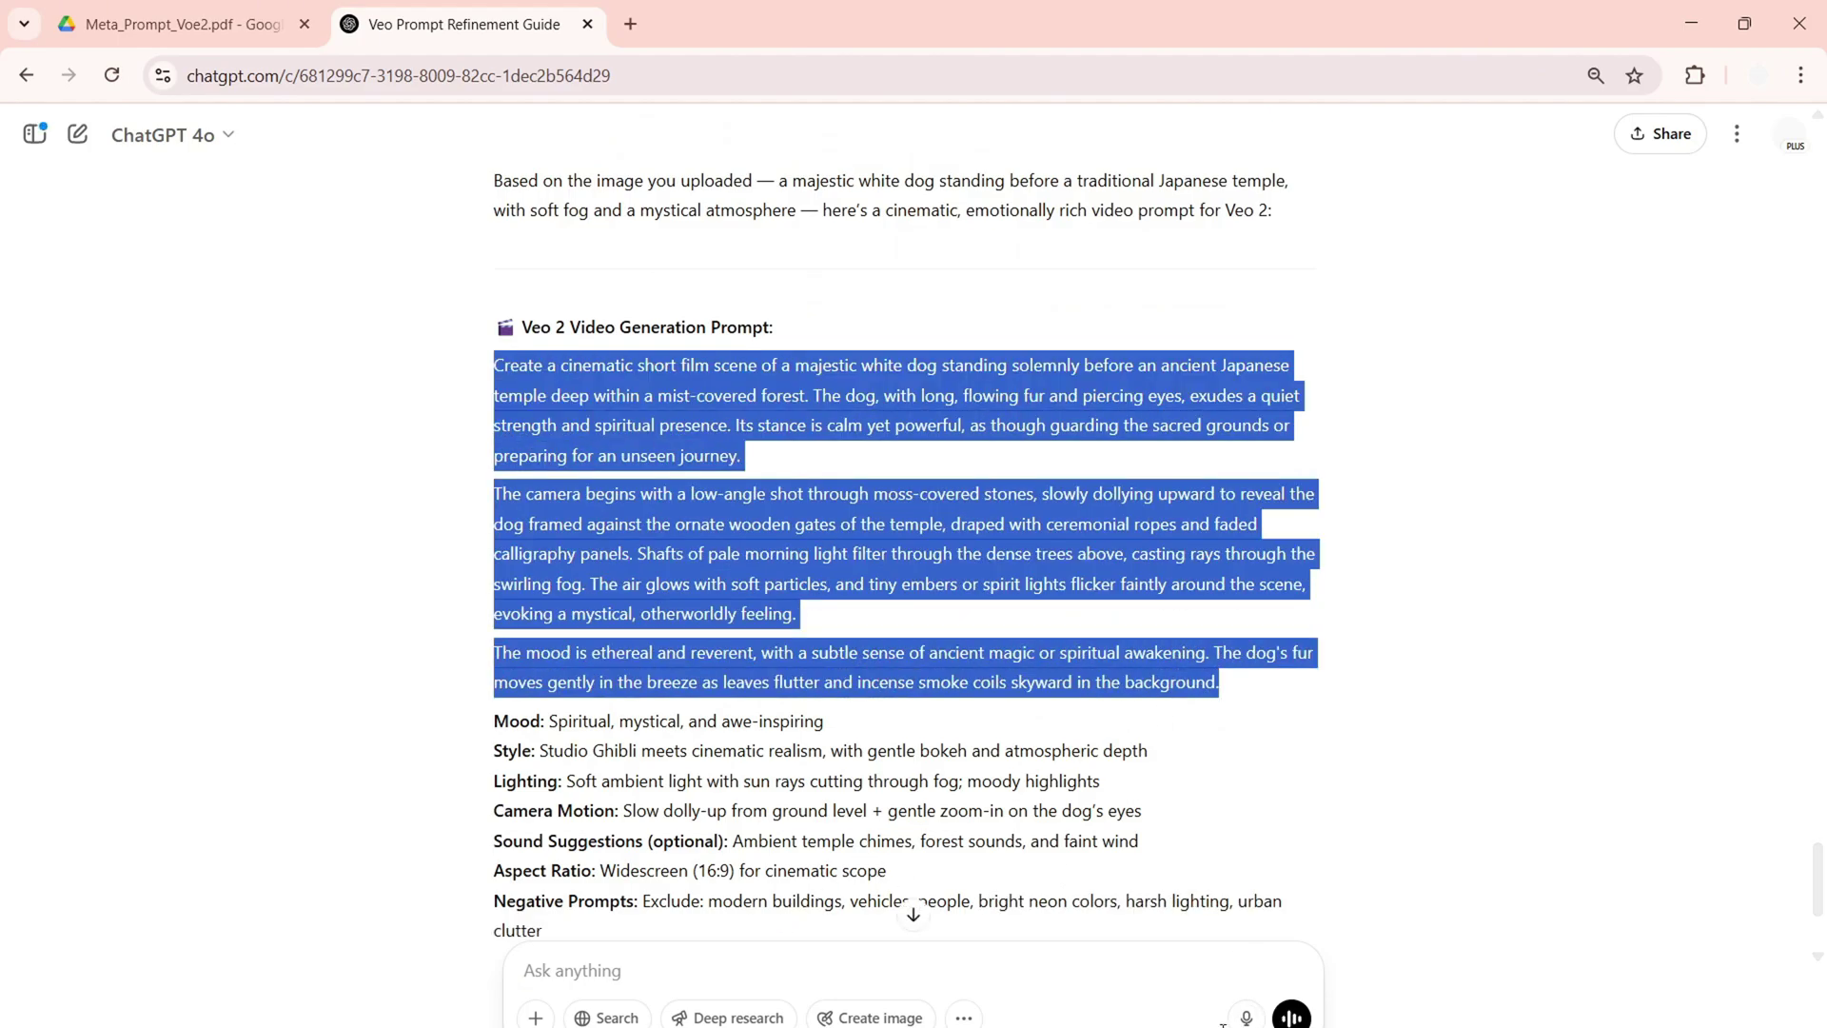
pyautogui.hotkey('alt', 'Tab')
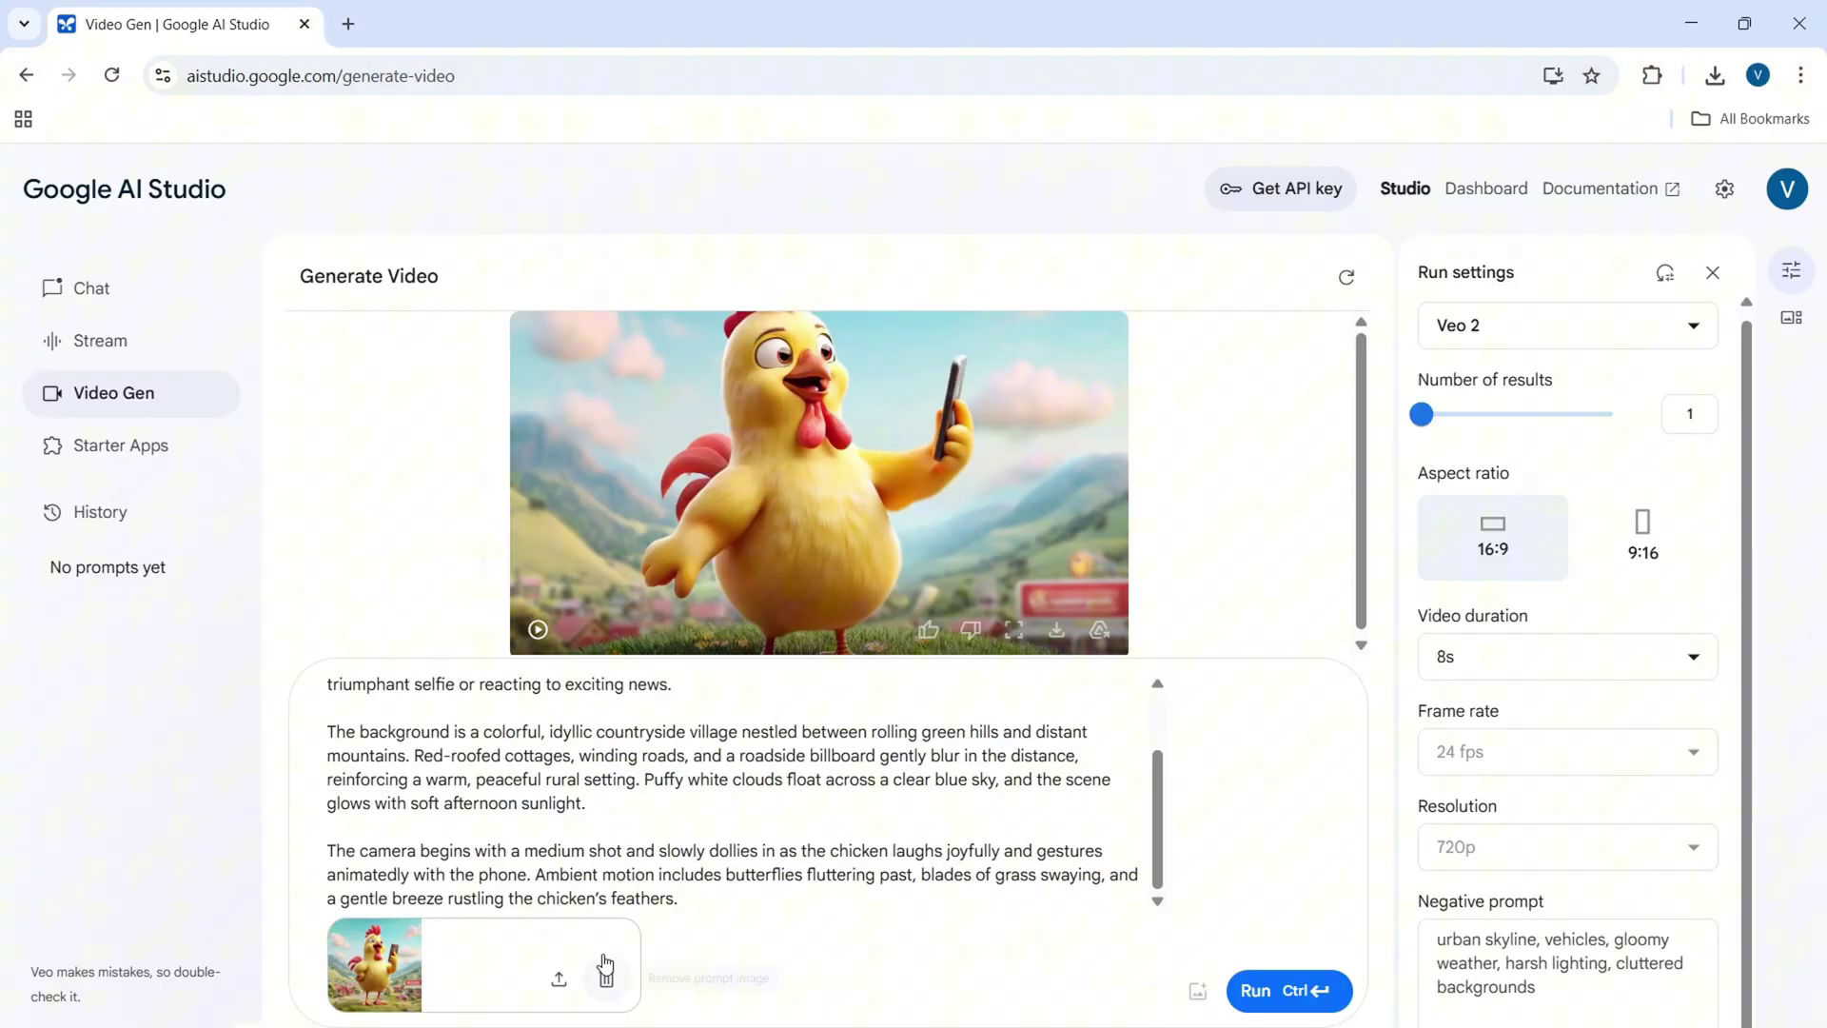
# Replace the chicken image and prompt with the wolf image and its new video prompt
pyautogui.click(604, 978)
pyautogui.hotkey('ctrl', 'a')
pyautogui.press('BackSpace')
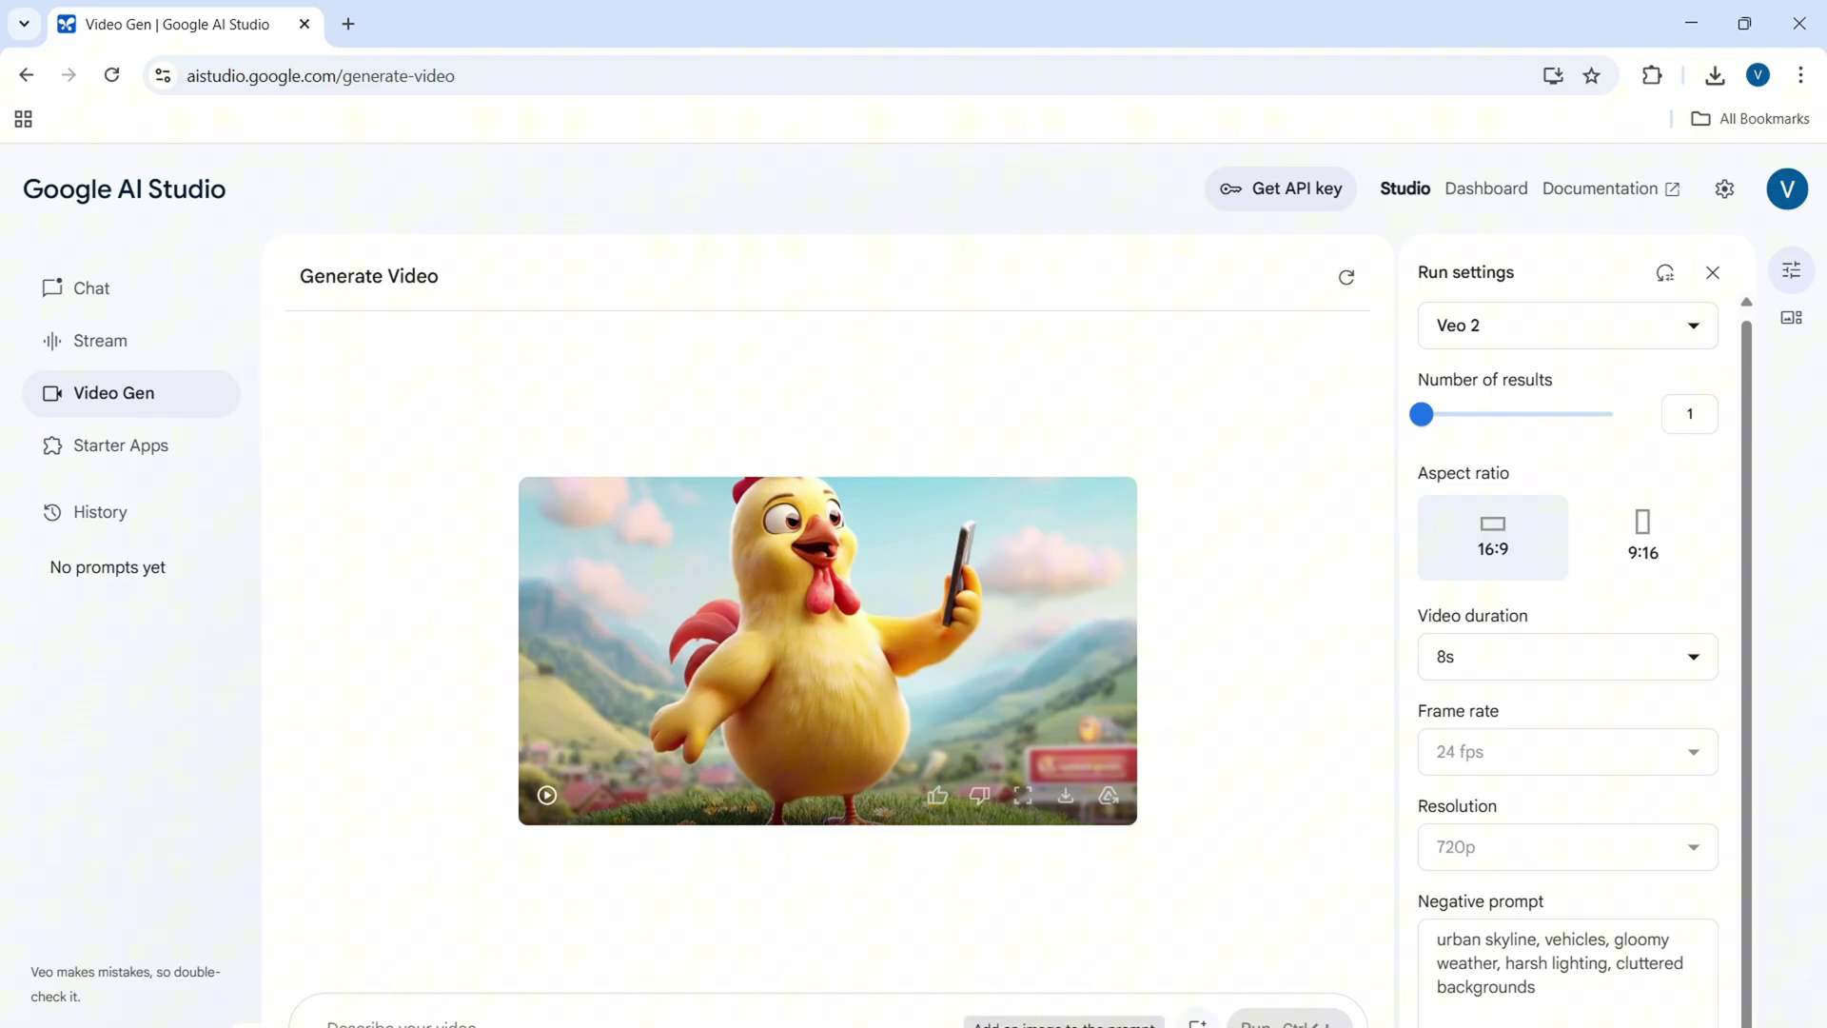
pyautogui.click(1197, 1023)
pyautogui.click(1139, 852)
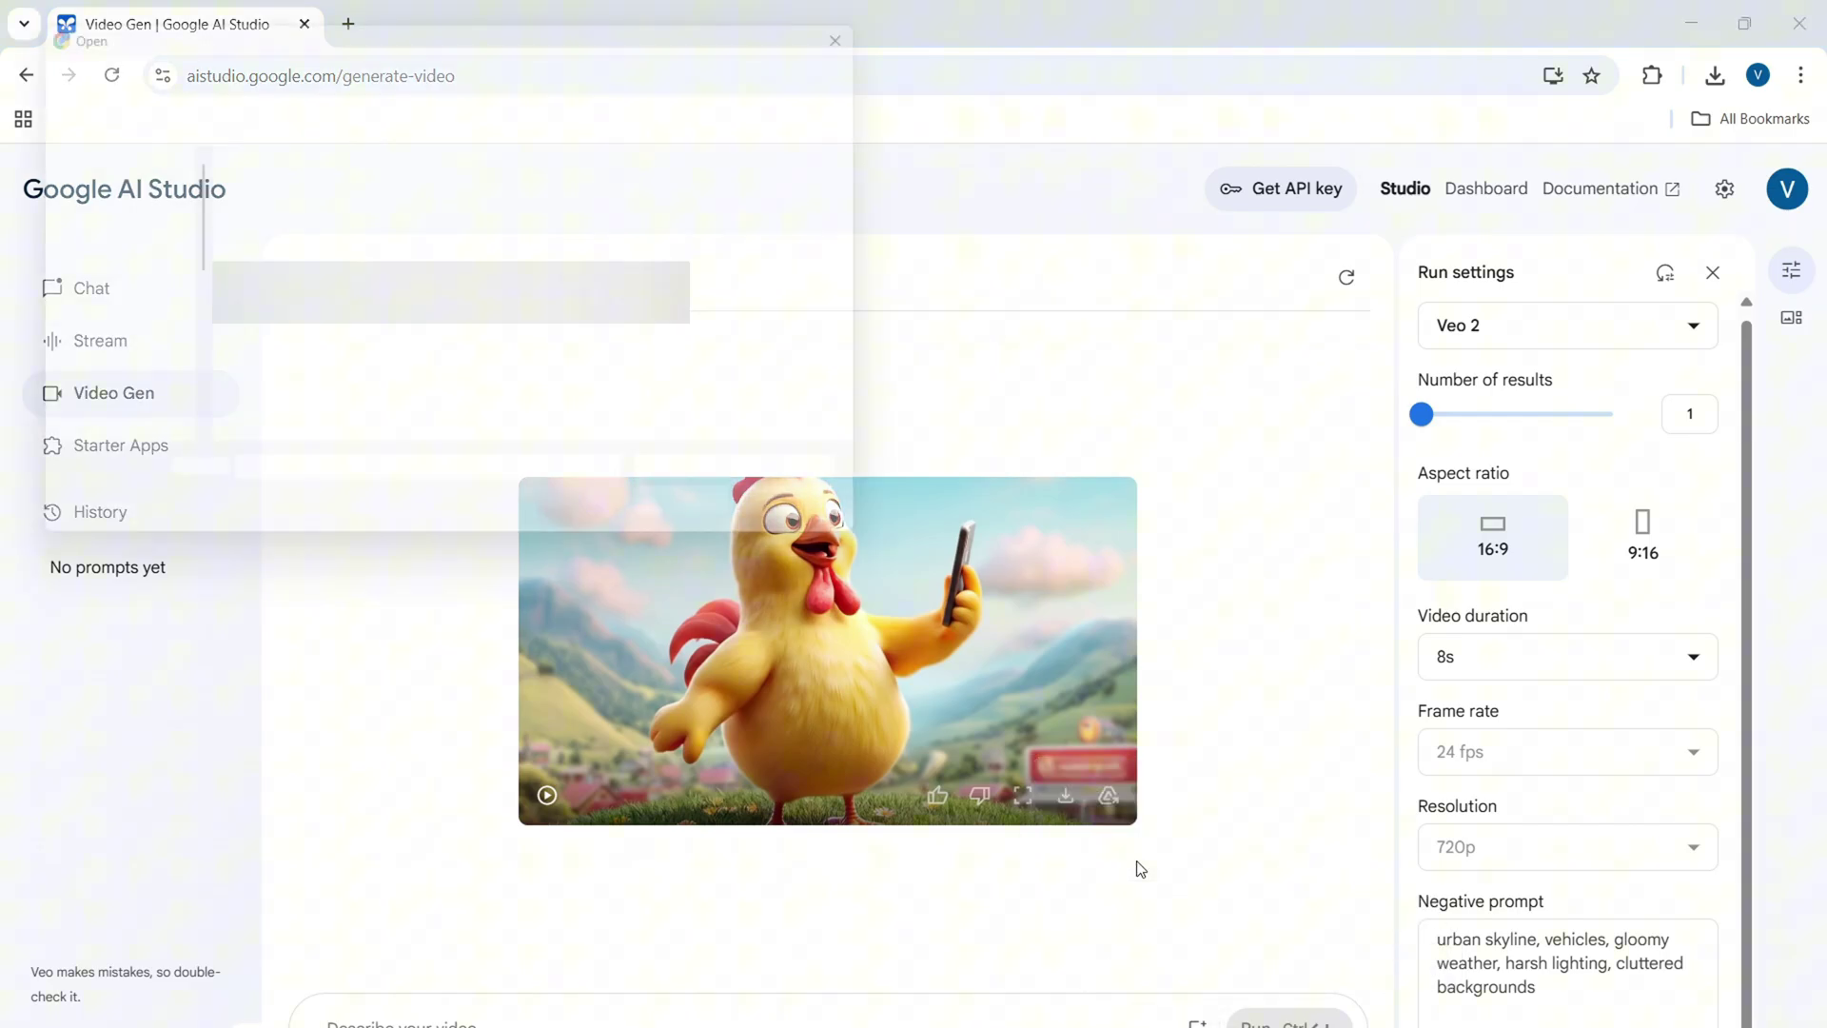
pyautogui.doubleClick(544, 229)
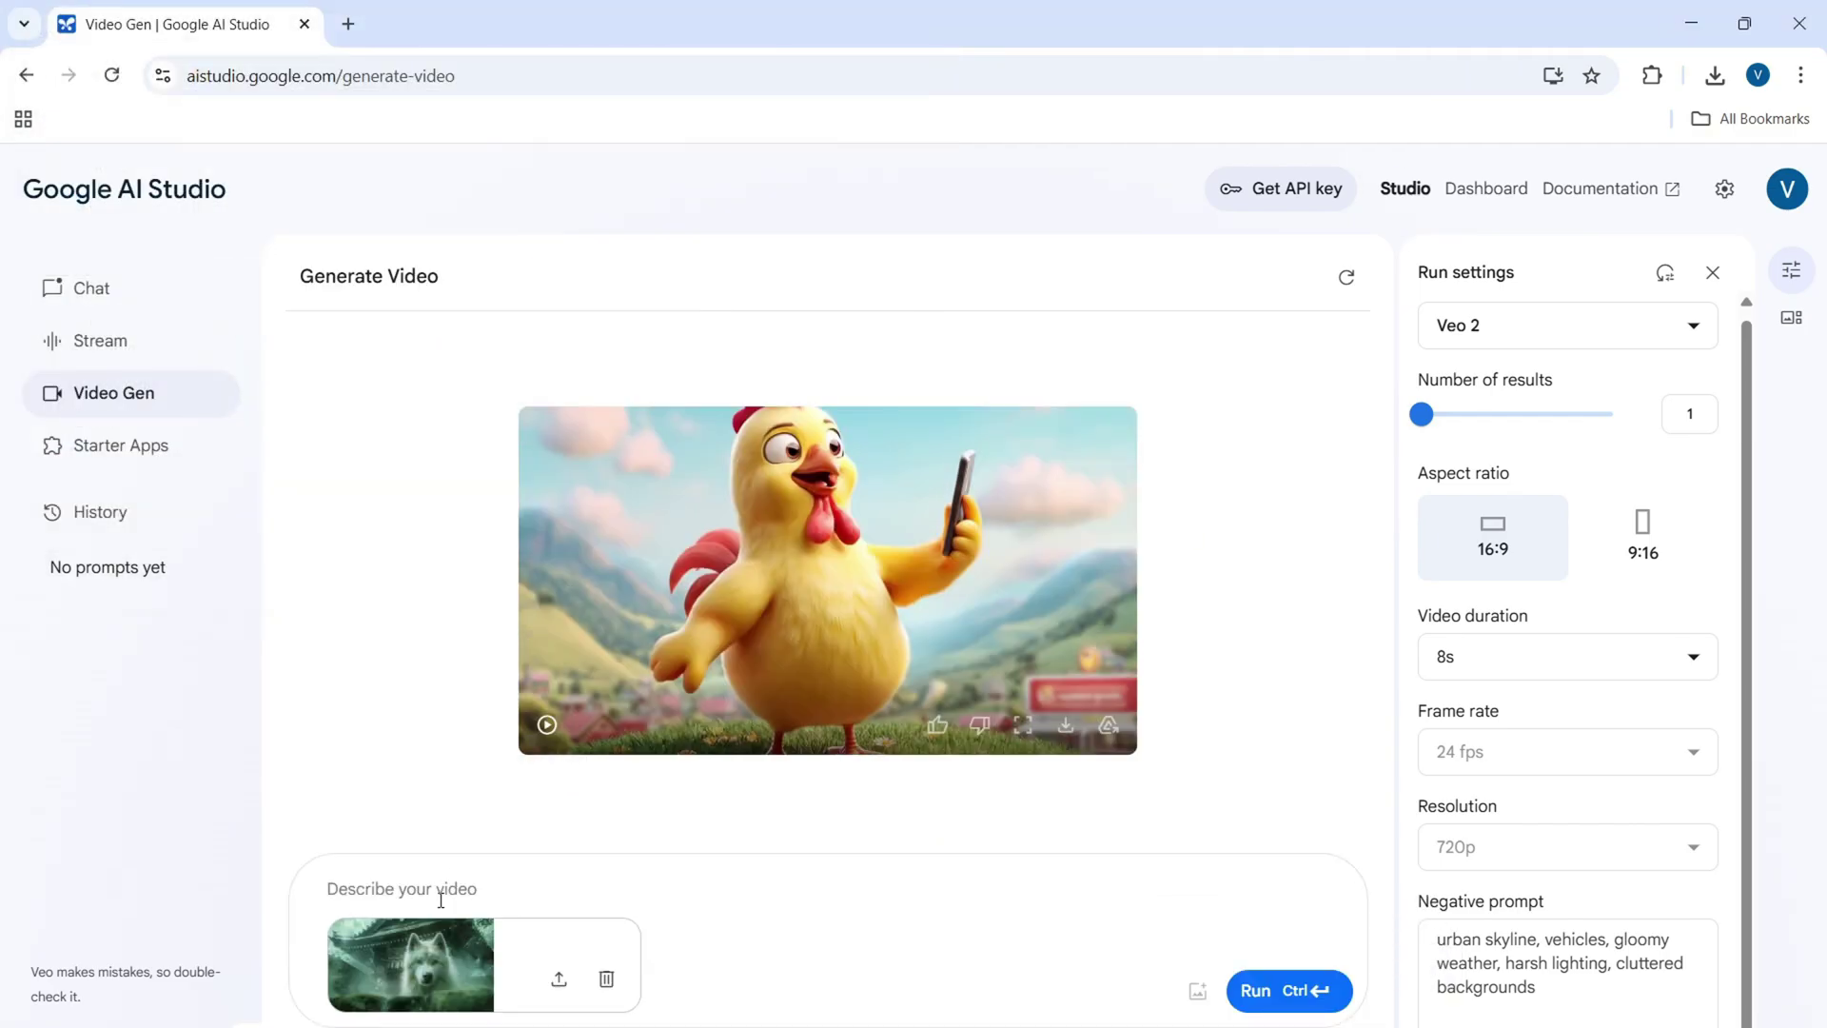
pyautogui.hotkey('ctrl', 'v')
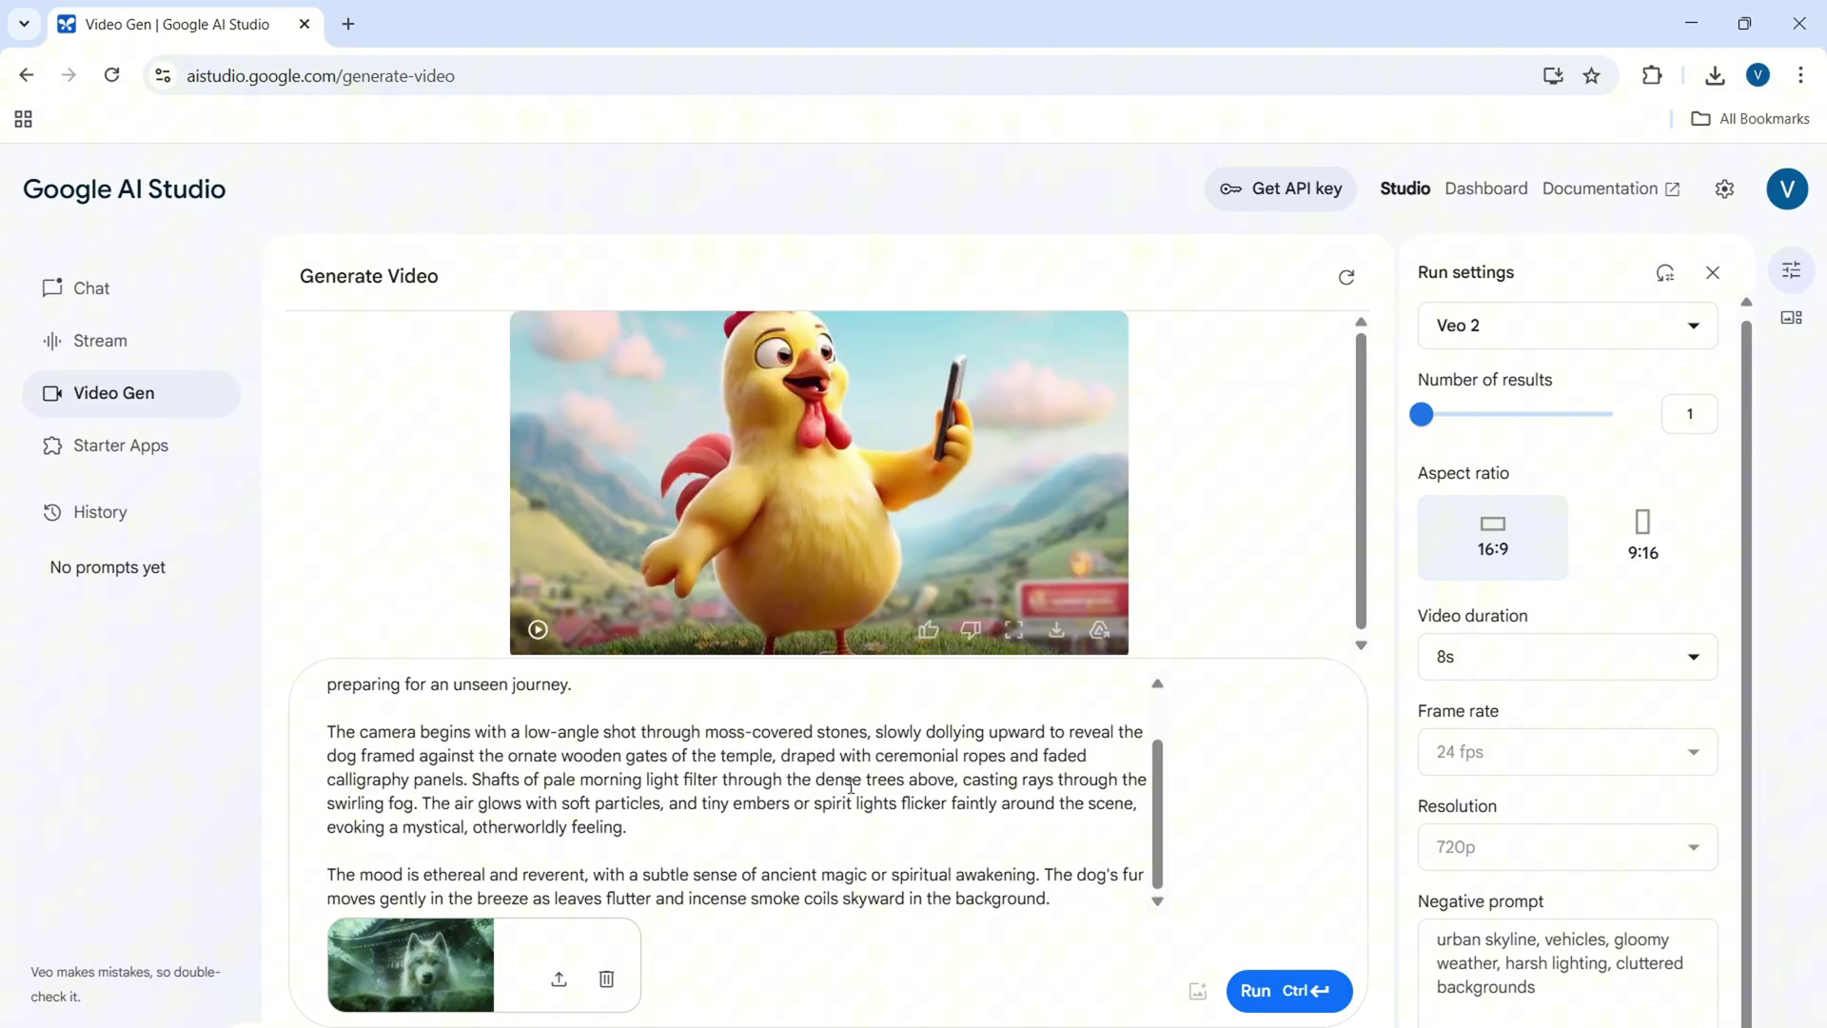
# Replace the negative prompt with ChatGPT's modern-buildings/vehicles/people exclusions and run generation
pyautogui.hotkey('alt', 'Tab')
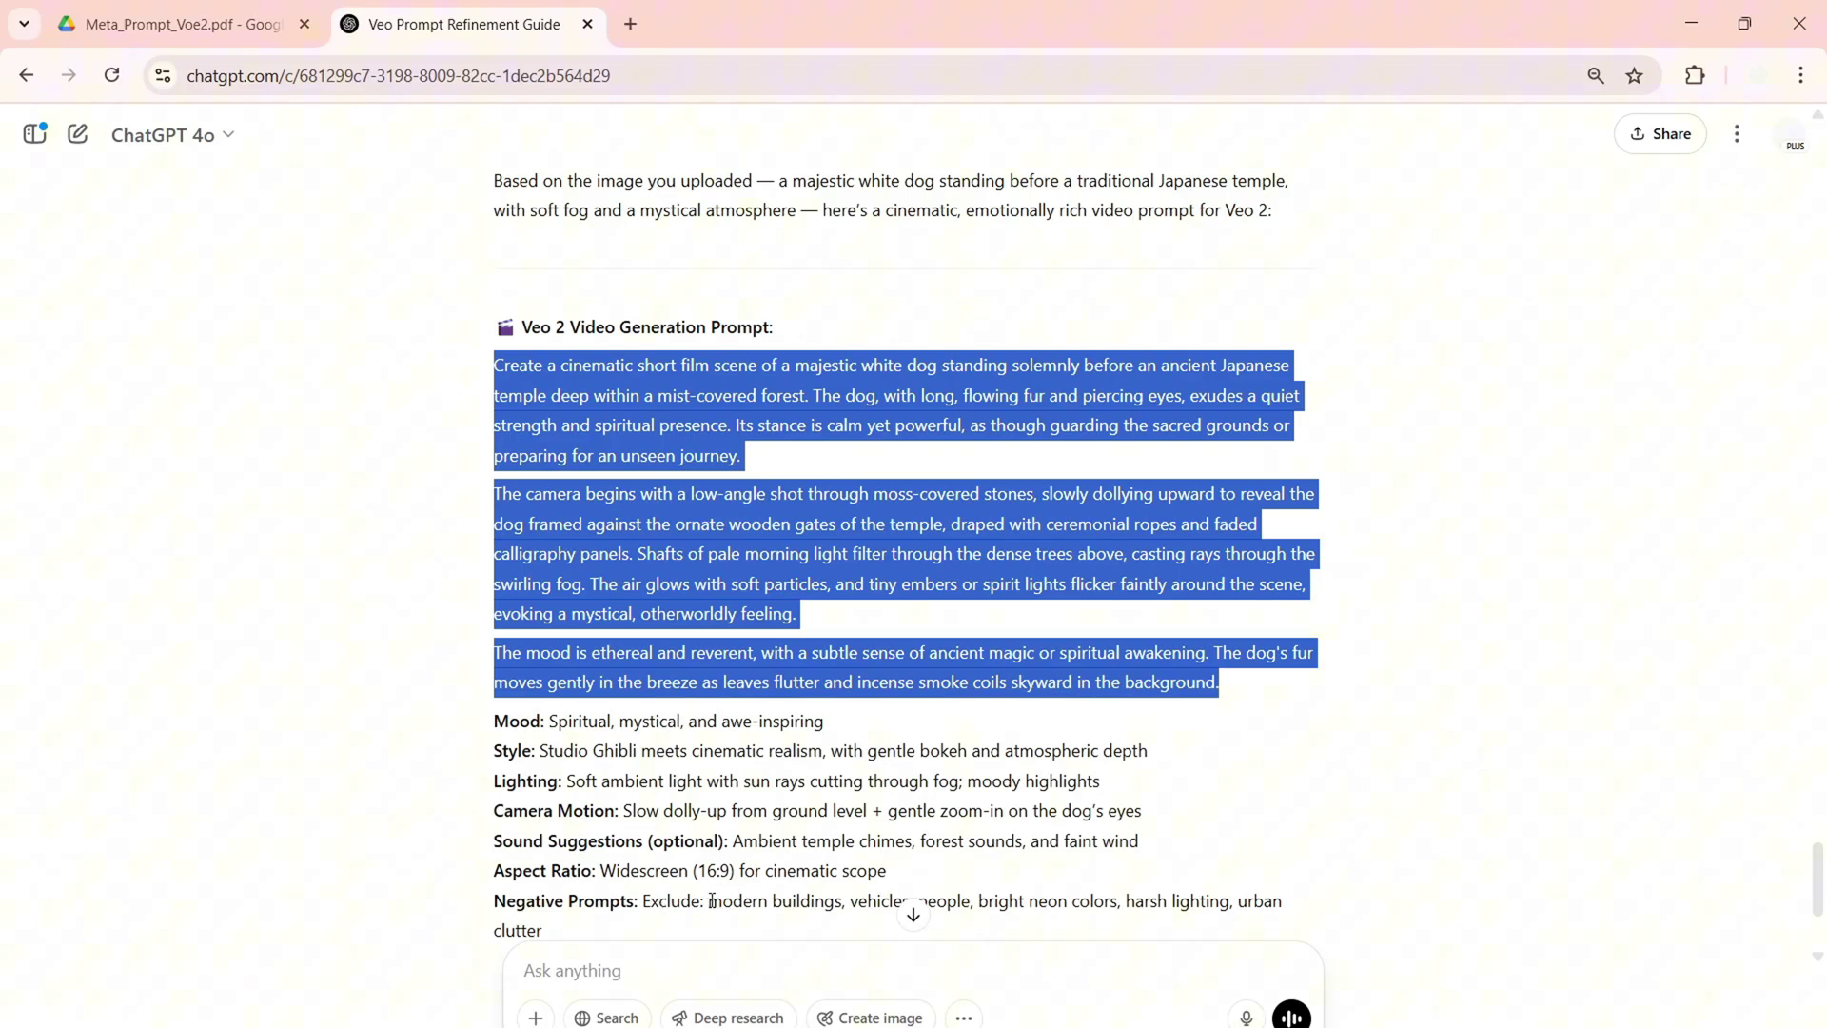
pyautogui.moveTo(712, 900); pyautogui.dragTo(740, 930)
pyautogui.hotkey('ctrl', 'c')
pyautogui.hotkey('alt', 'Tab')
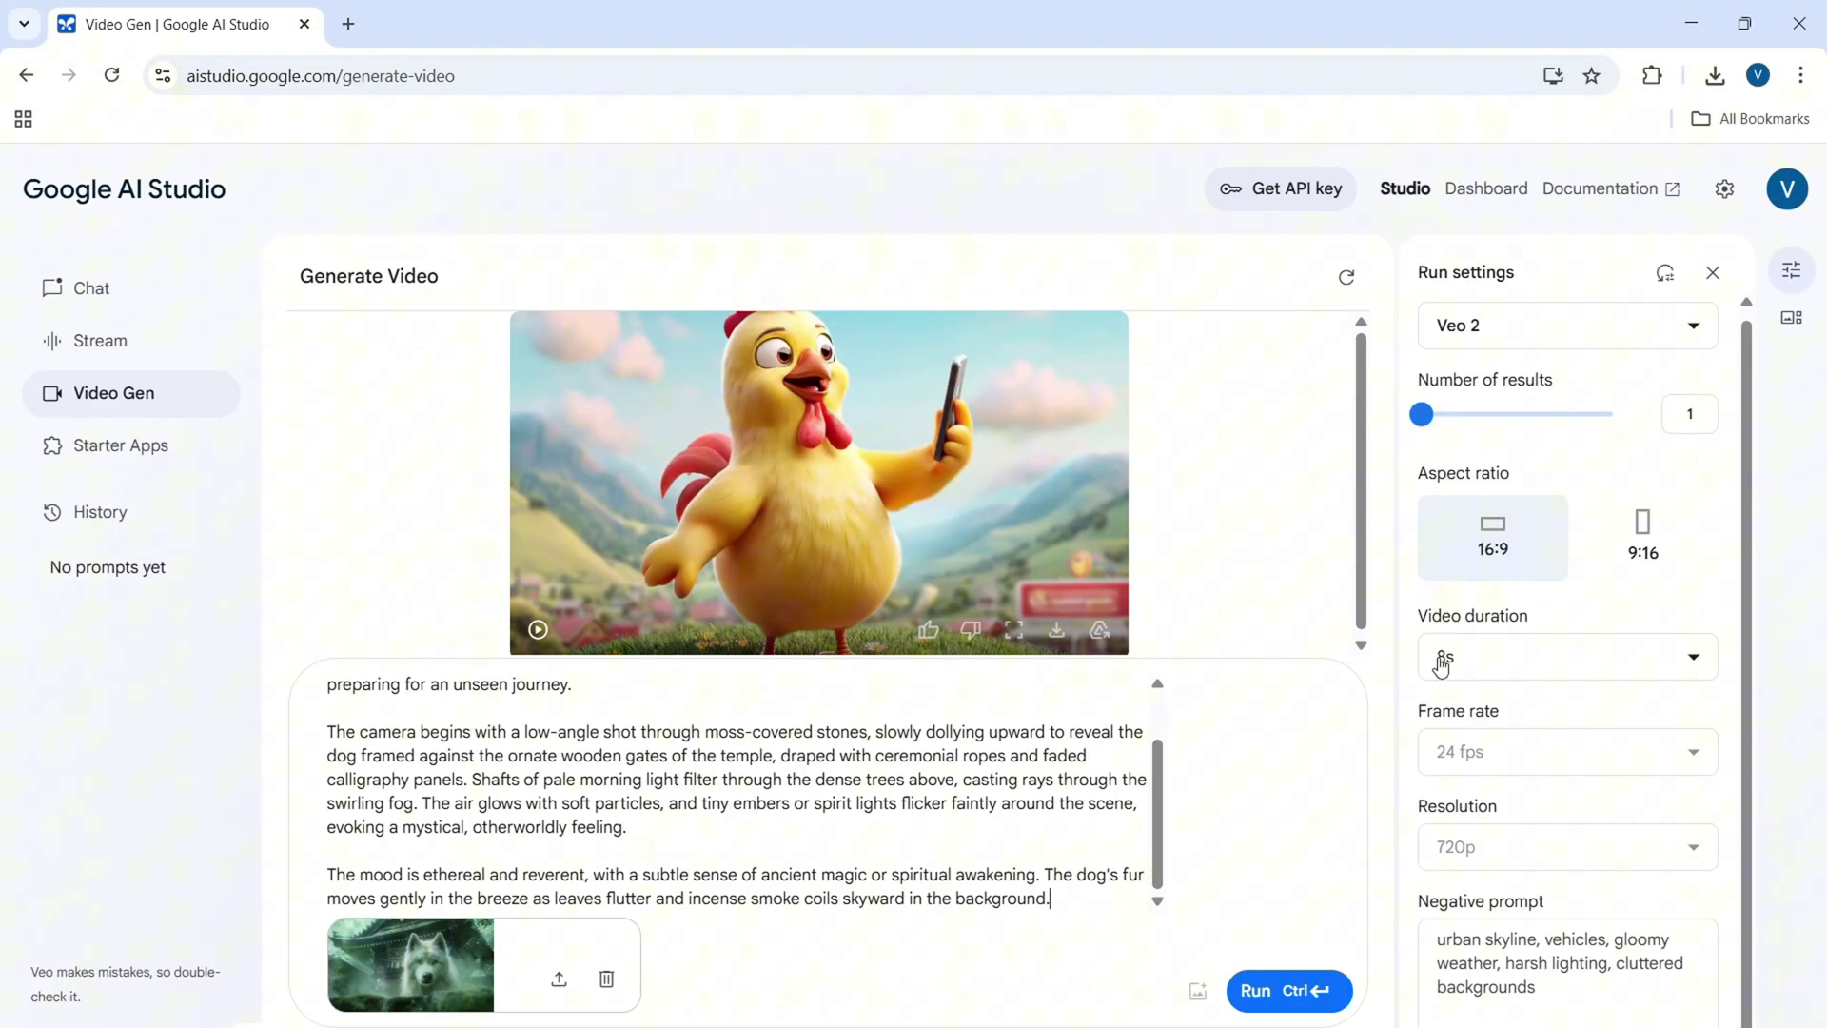
pyautogui.click(1565, 956)
pyautogui.hotkey('ctrl', 'a')
pyautogui.hotkey('ctrl', 'v')
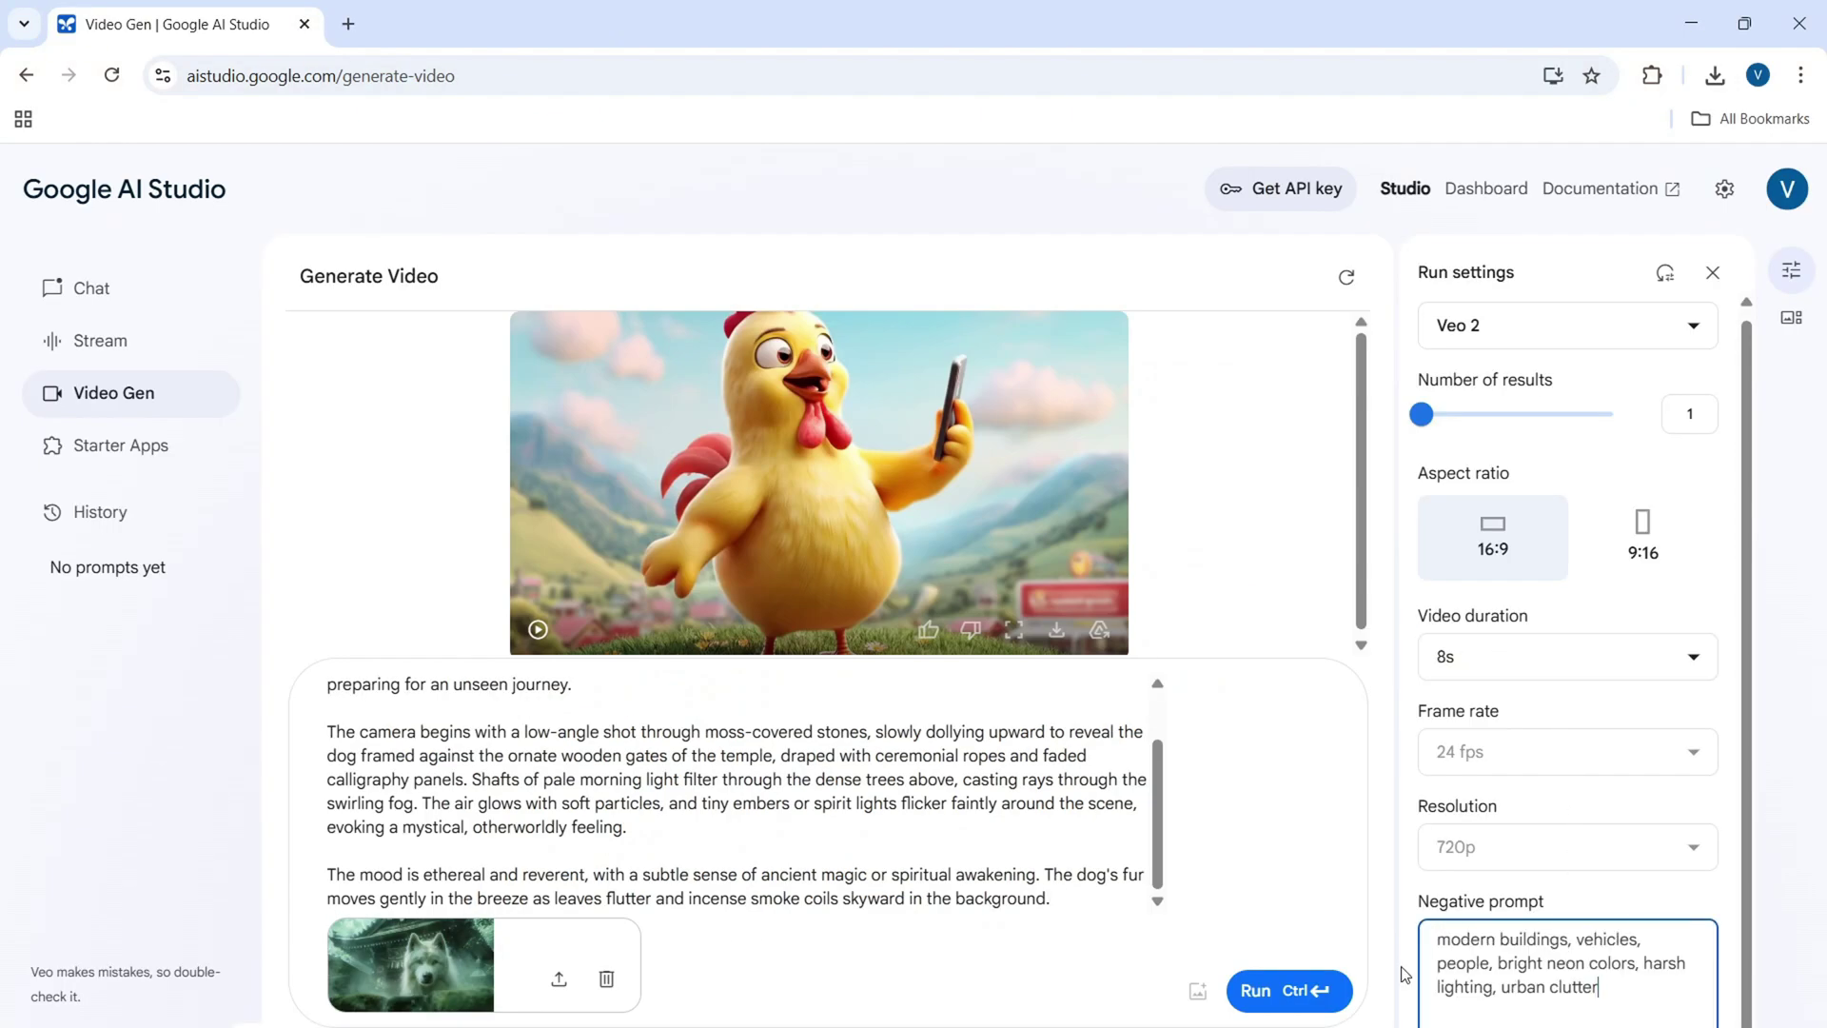
pyautogui.click(1265, 990)
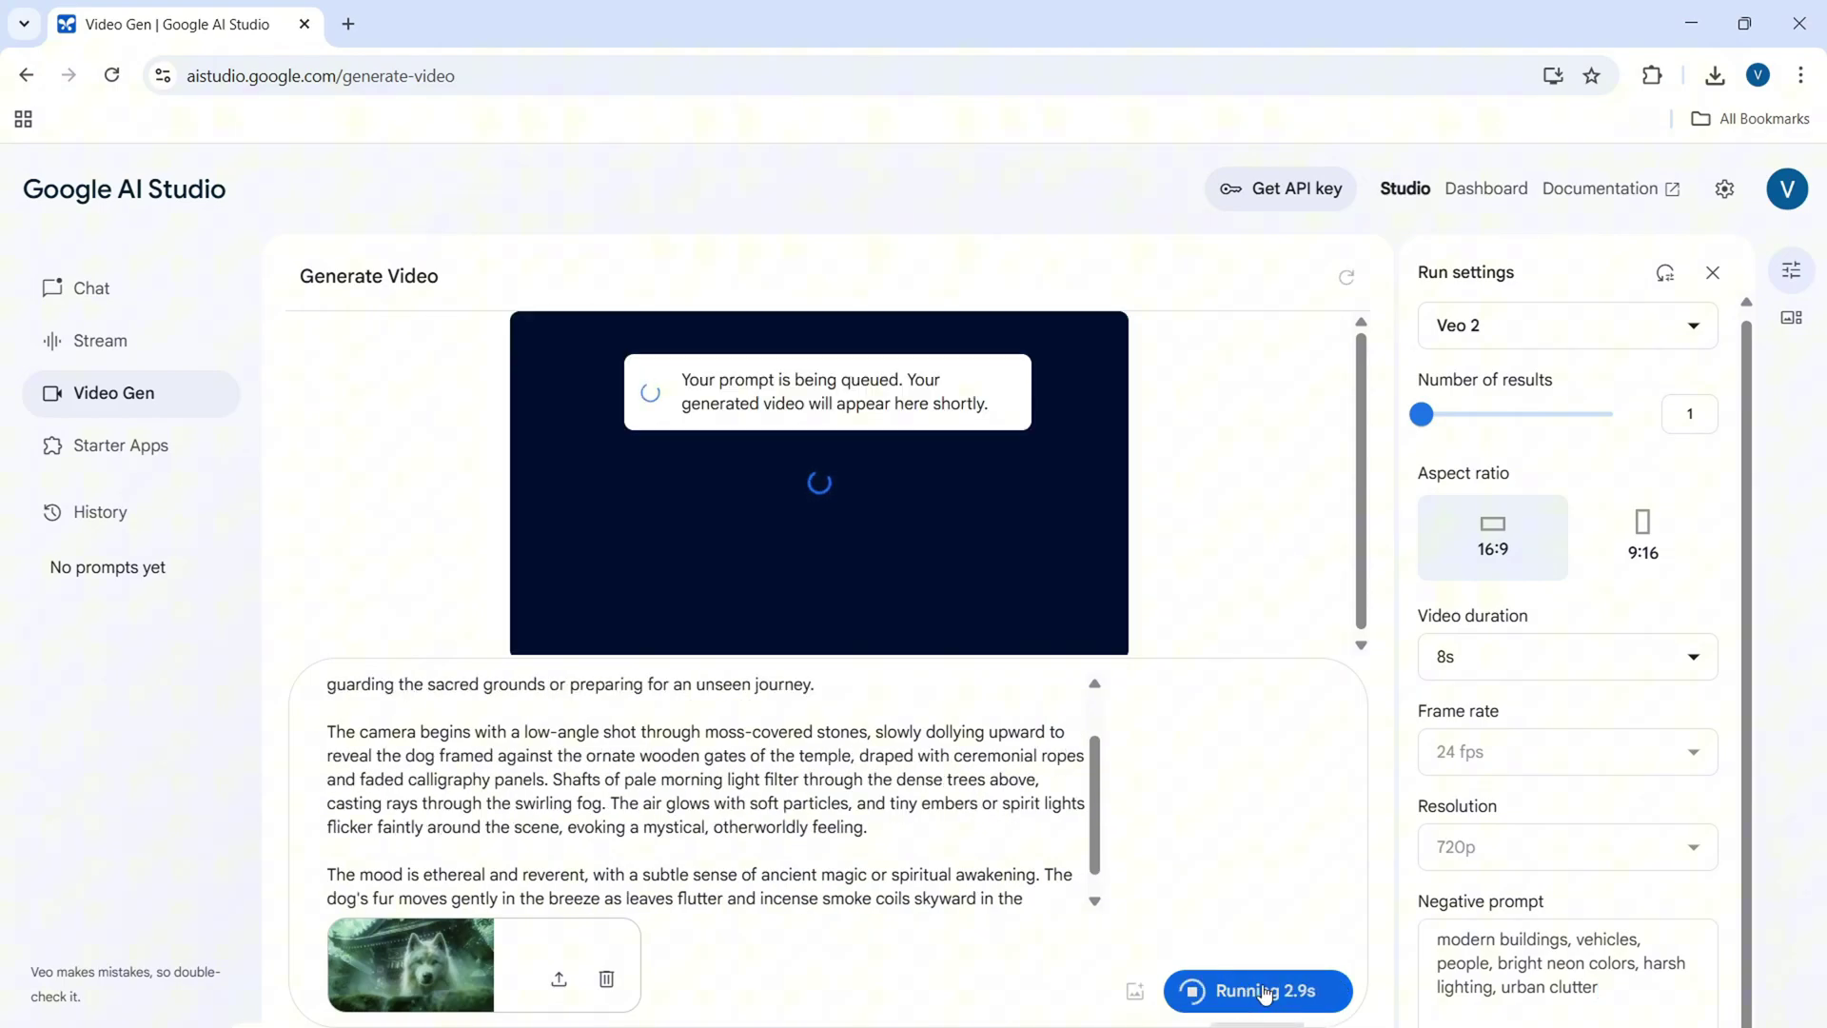
# Enlarge the finished 8-second white wolf temple clip and play it through twice
pyautogui.click(1265, 990)
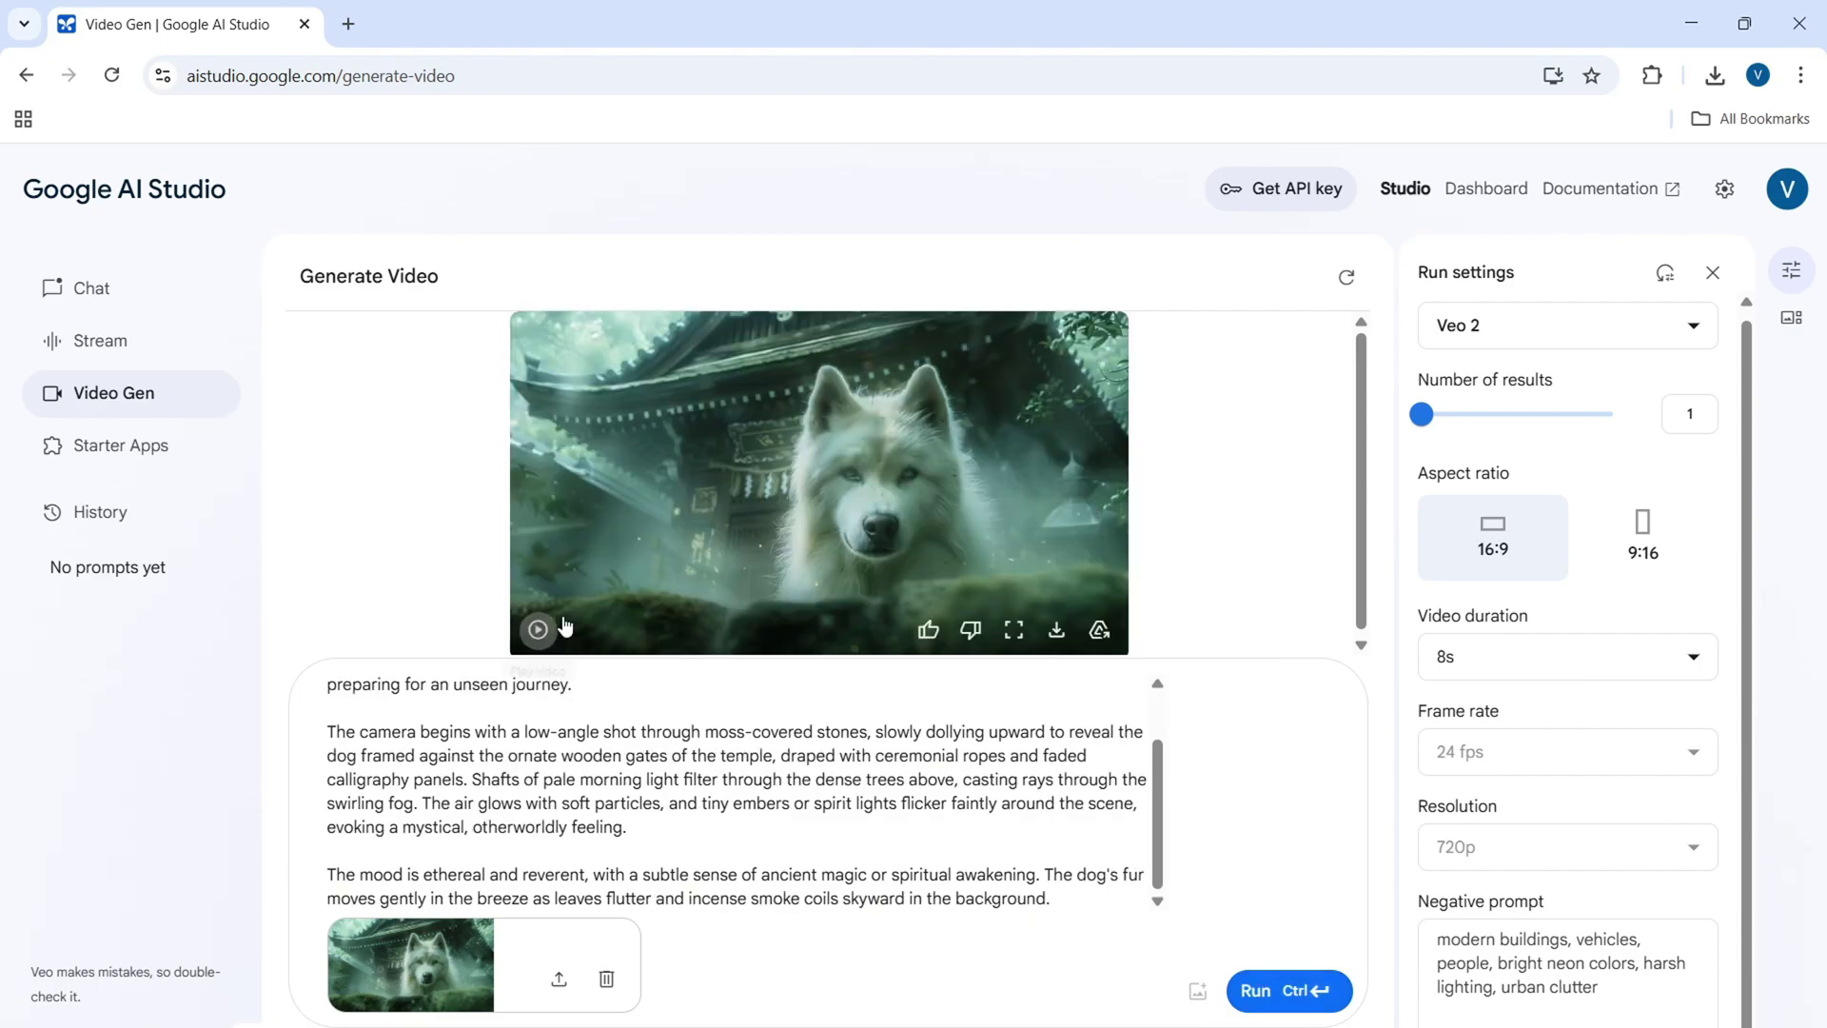
pyautogui.click(1013, 630)
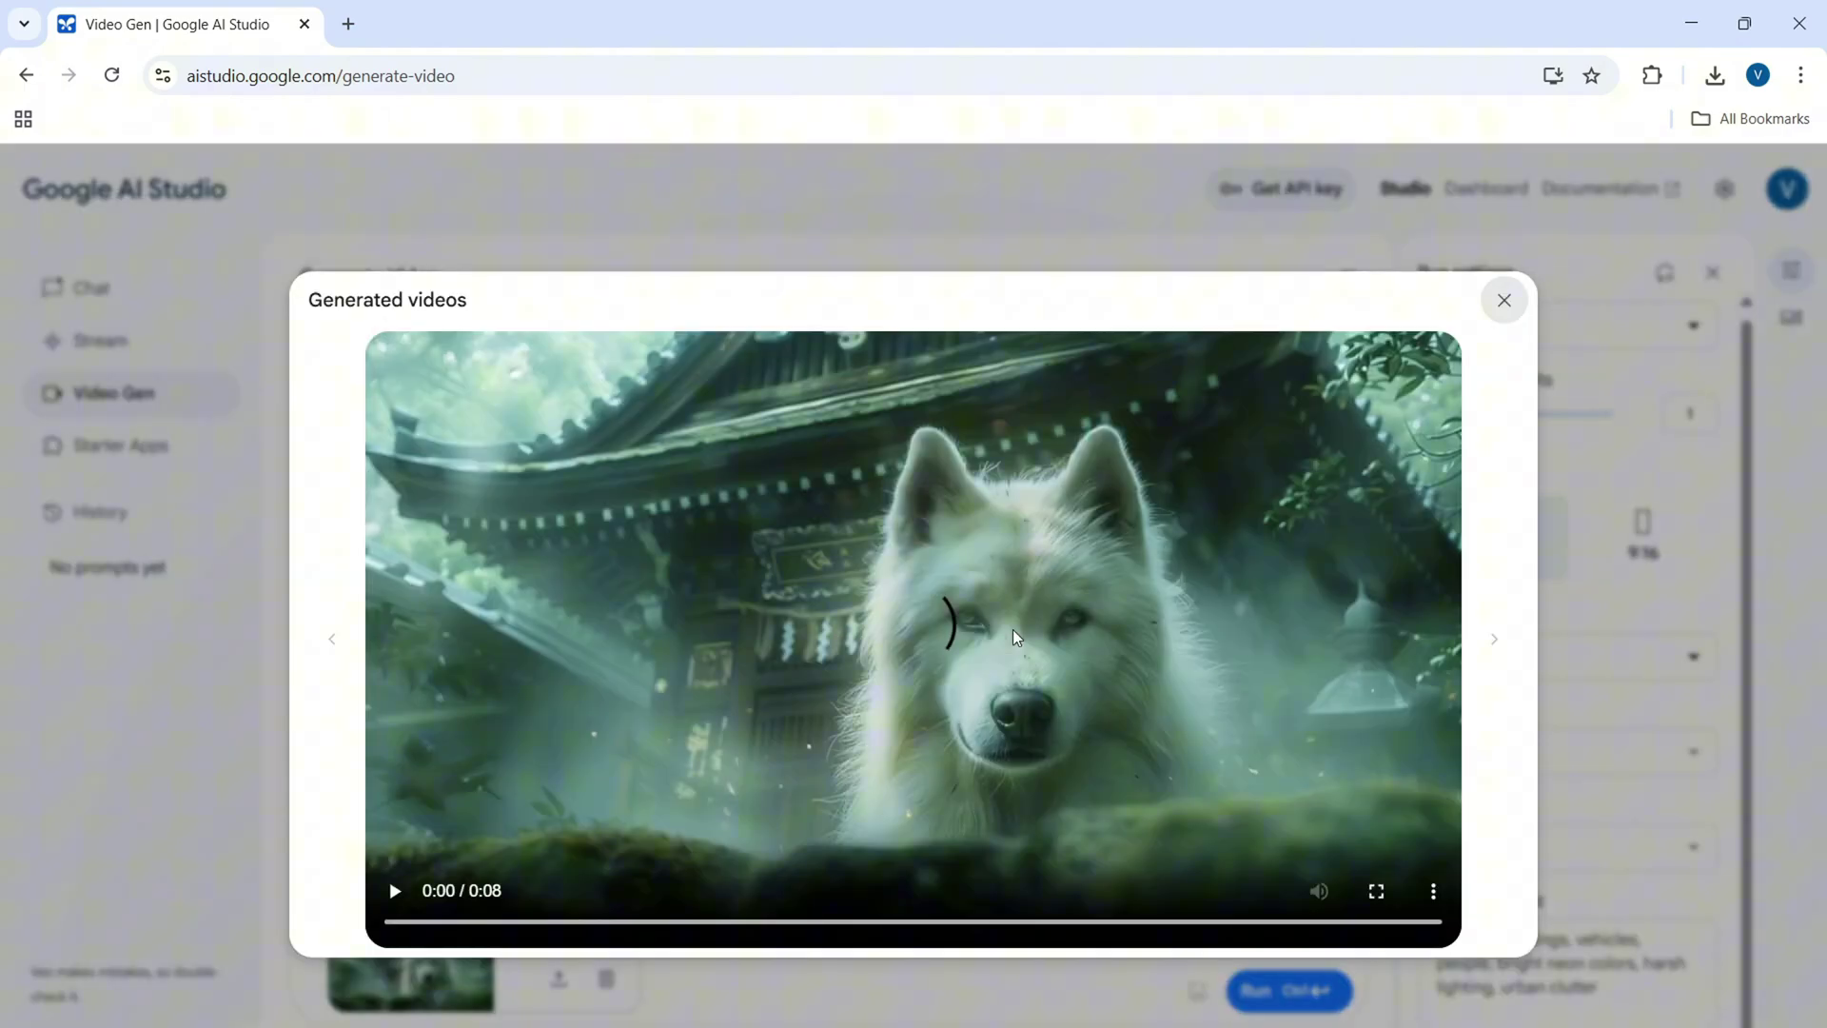
pyautogui.click(393, 891)
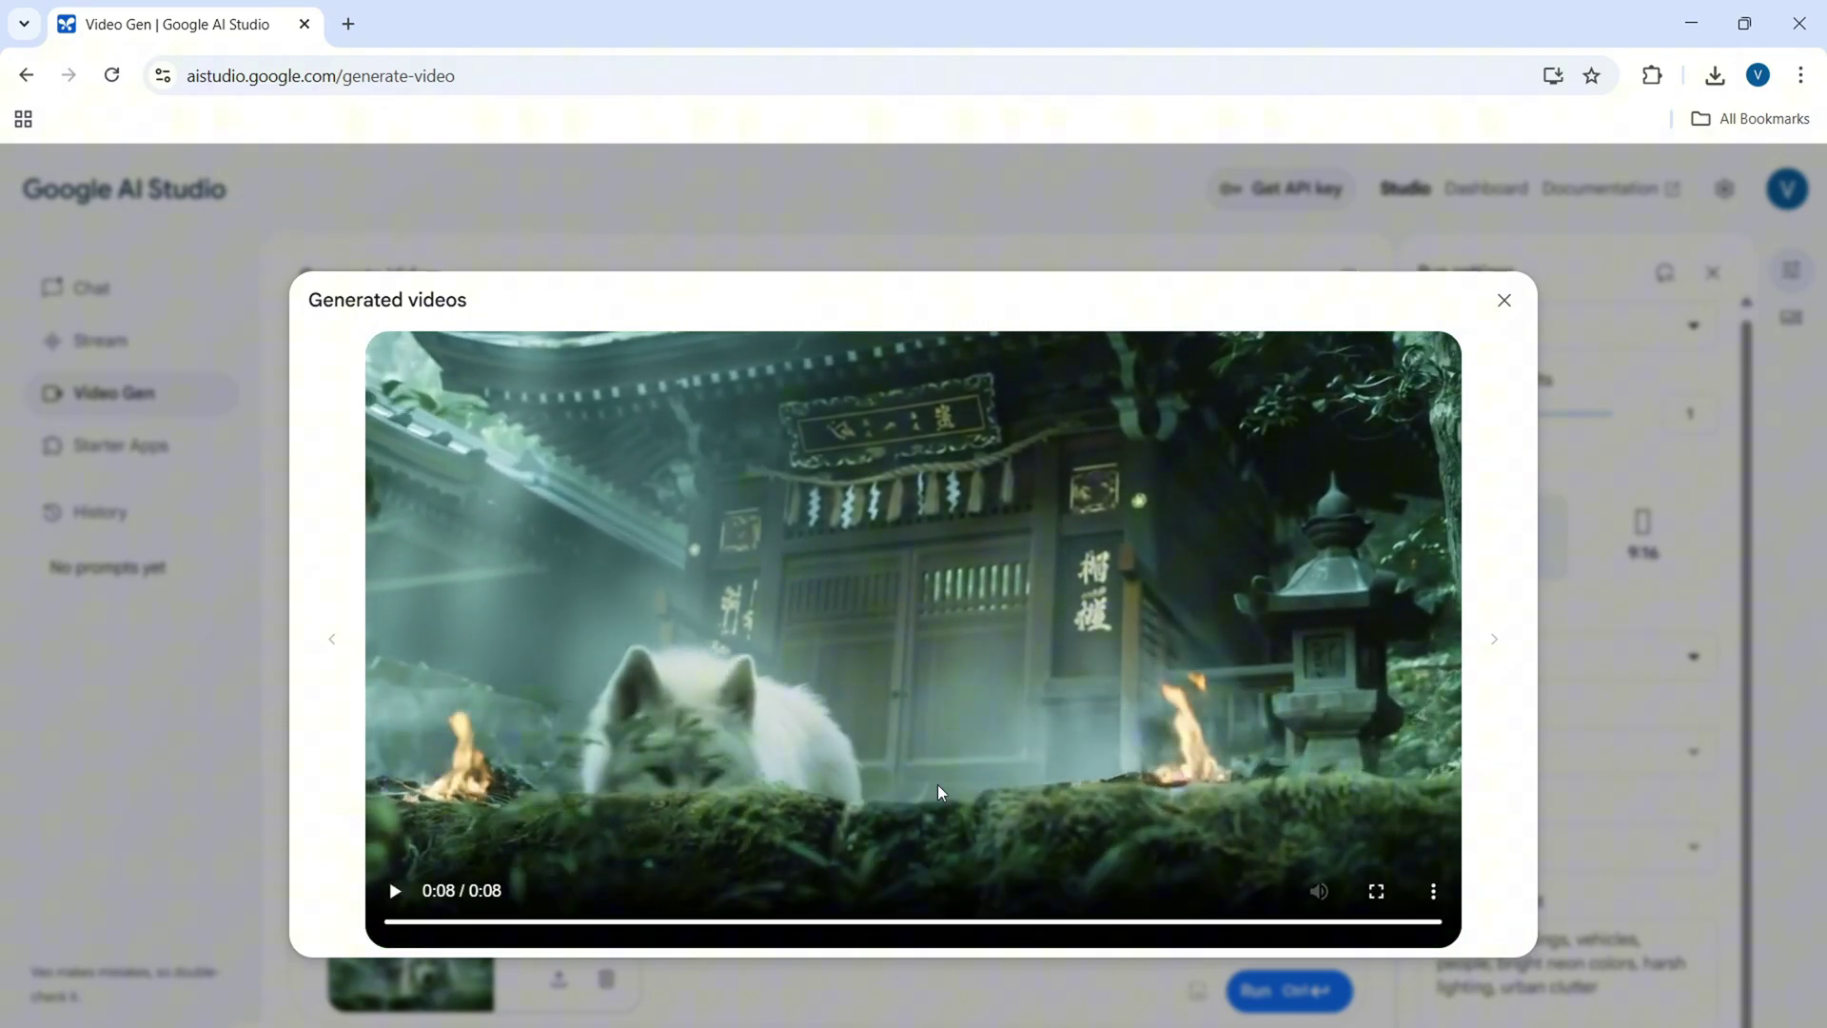
pyautogui.click(756, 740)
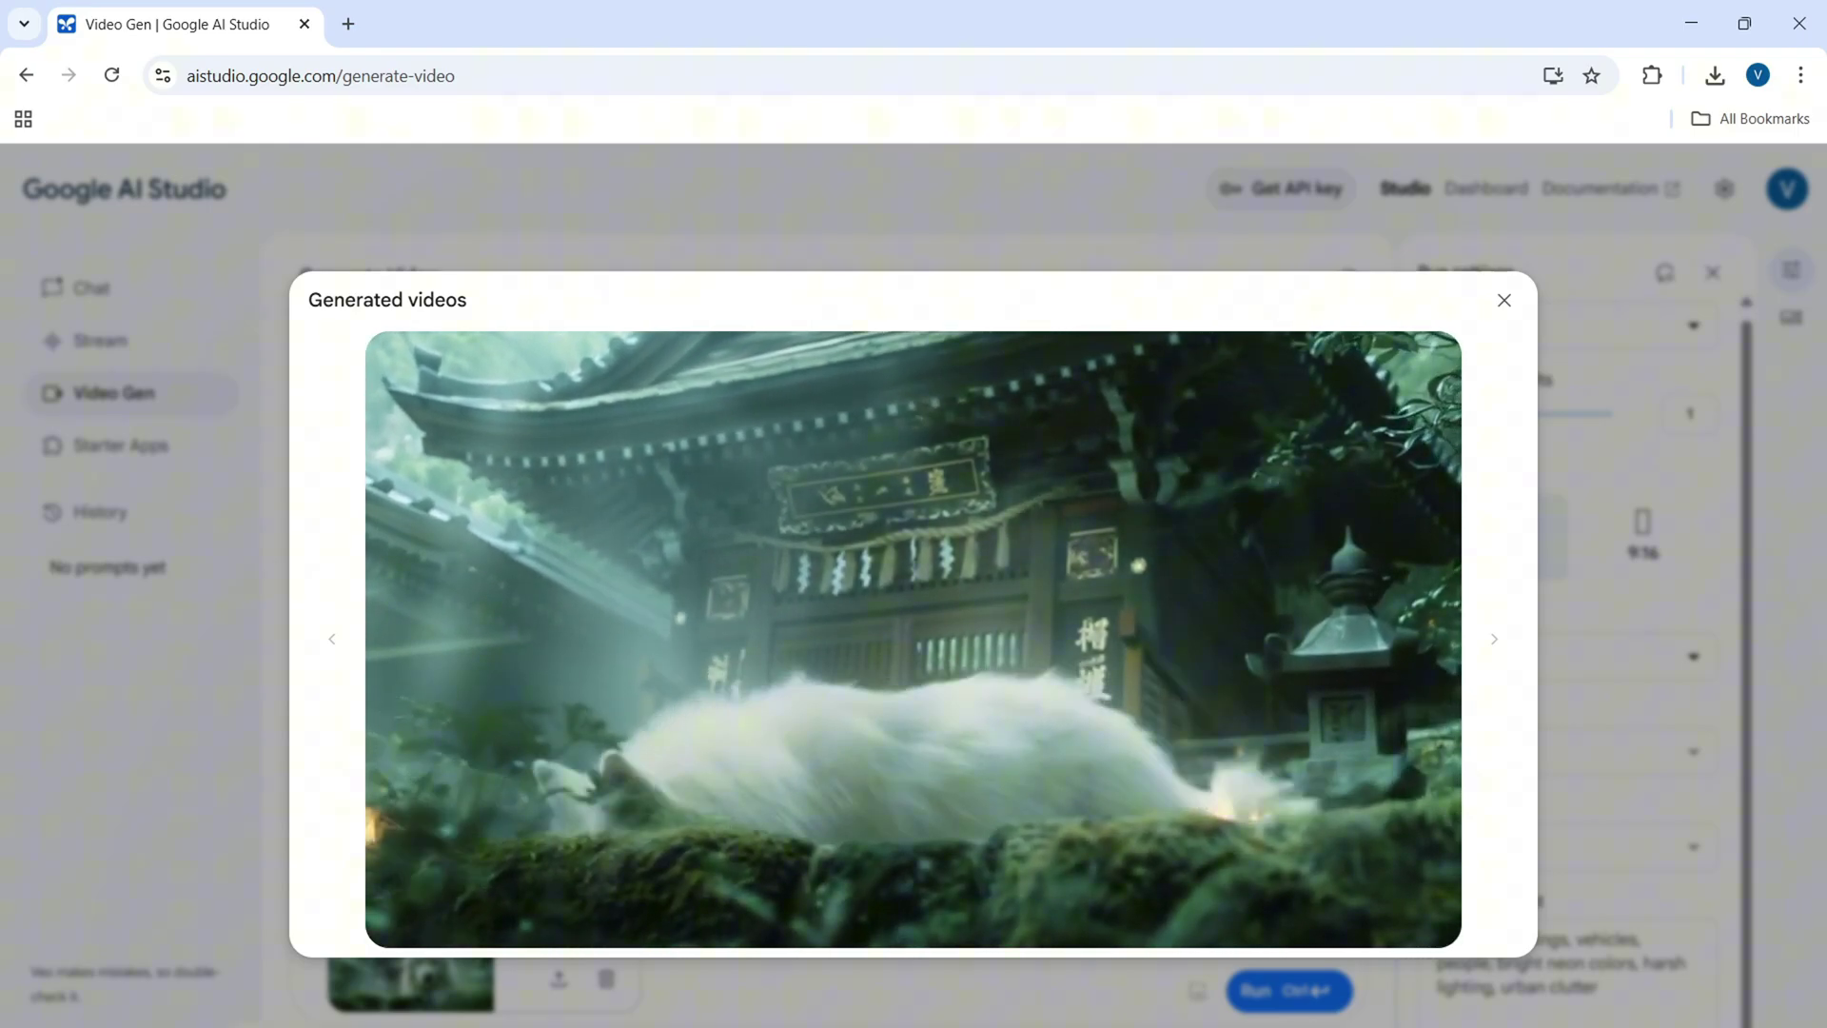
pyautogui.moveTo(1031, 717)
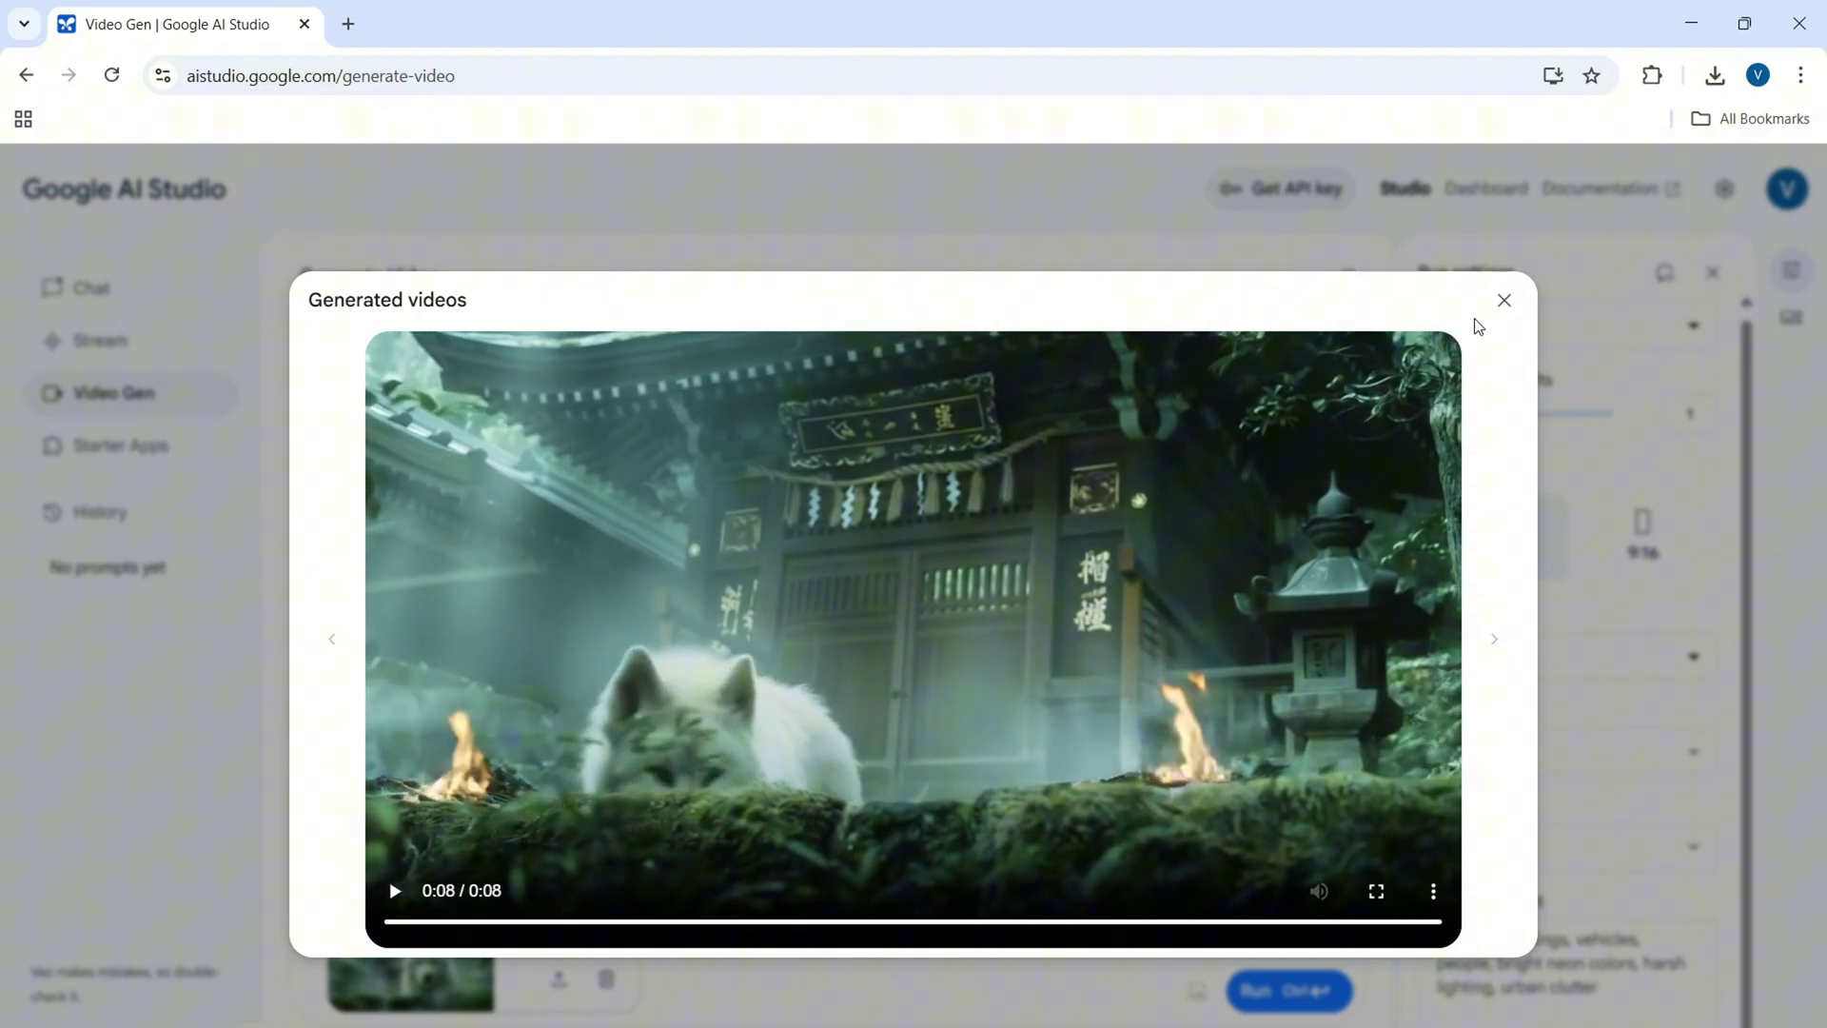
pyautogui.click(1502, 301)
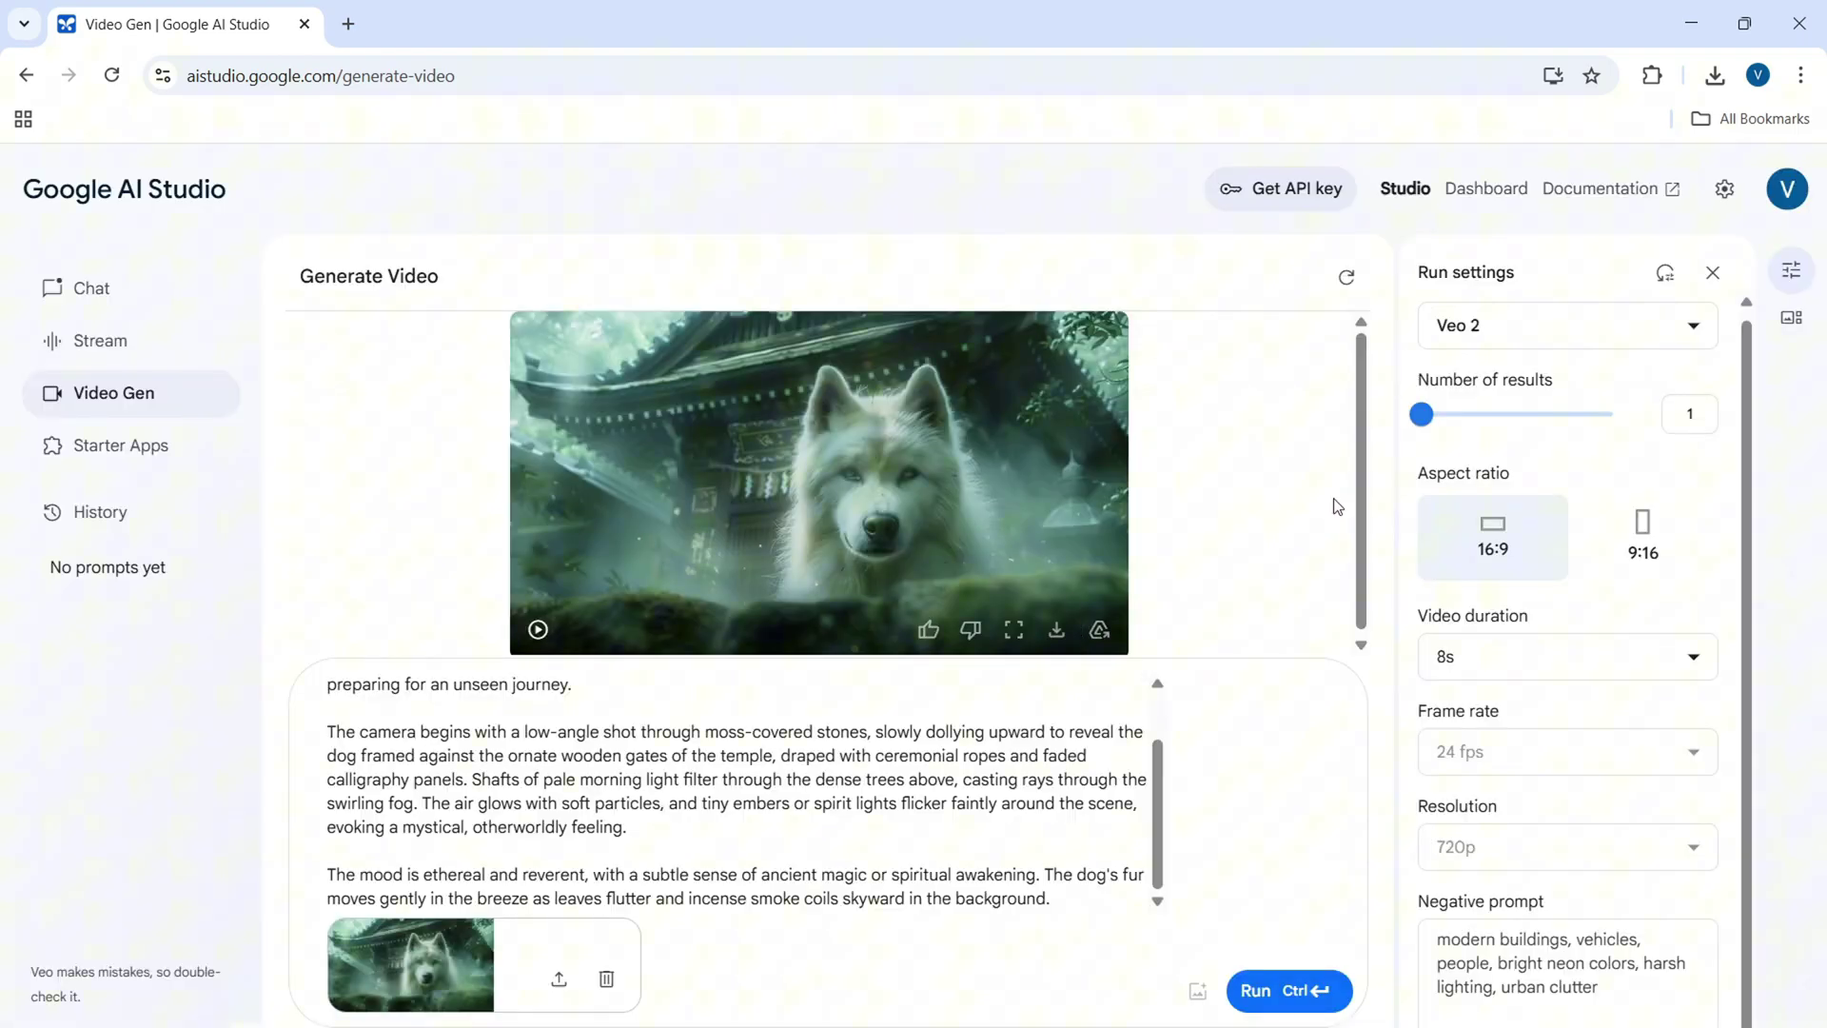